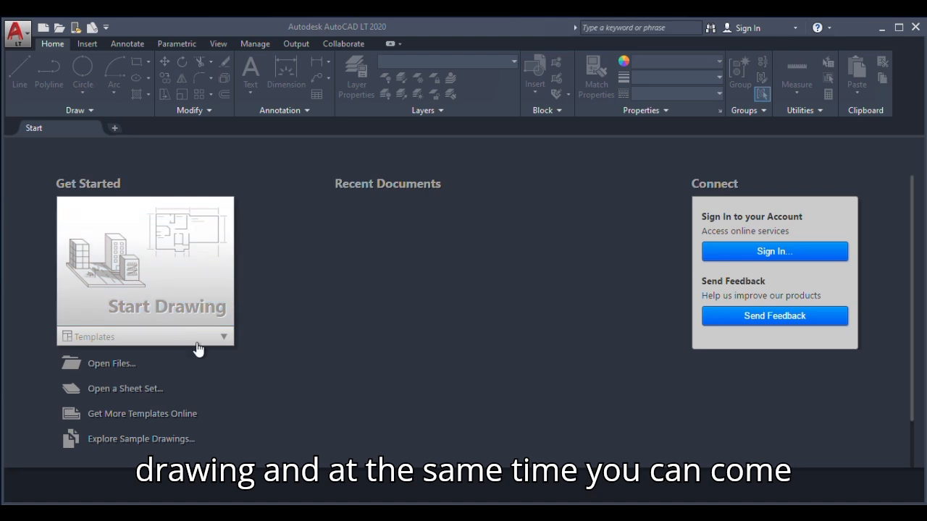
Examine the drawing templates offered on the start page, including the tutorial, metric, imperial and sheet set entries
{"action": "left_click", "coordinate": [224, 338]}
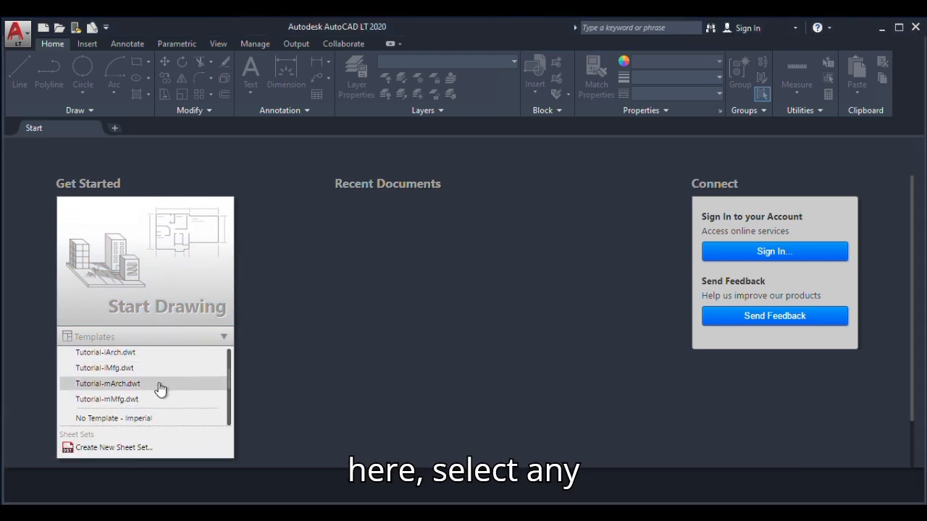
{"action": "scroll", "coordinate": [131, 370], "scroll_direction": "down", "scroll_amount": 3}
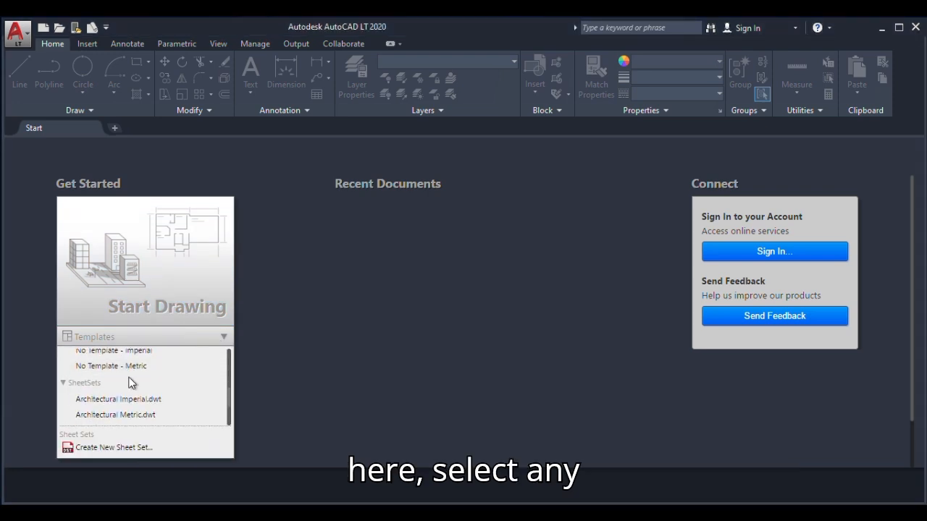
{"action": "scroll", "coordinate": [131, 384], "scroll_direction": "up", "scroll_amount": 3}
{"action": "scroll", "coordinate": [144, 384], "scroll_direction": "down", "scroll_amount": 3}
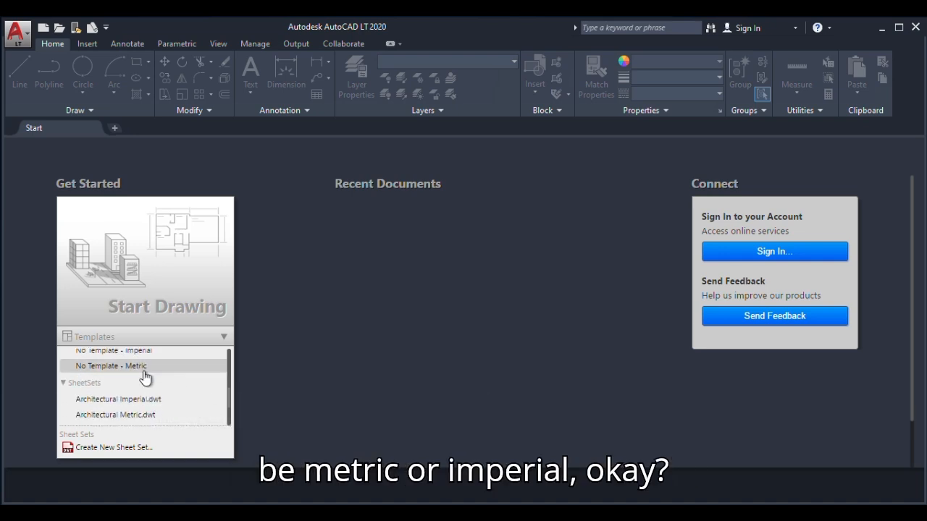
{"action": "scroll", "coordinate": [149, 362], "scroll_direction": "up", "scroll_amount": 3}
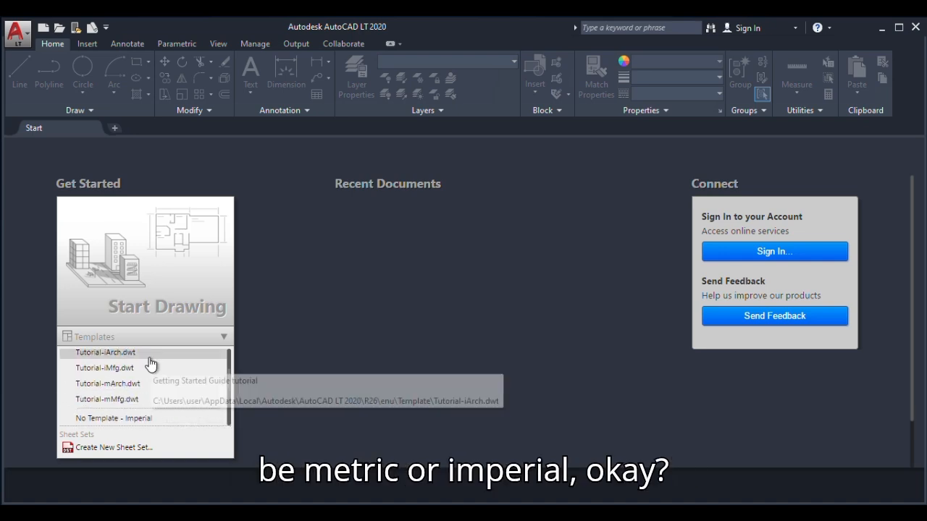
{"action": "scroll", "coordinate": [150, 362], "scroll_direction": "down", "scroll_amount": 3}
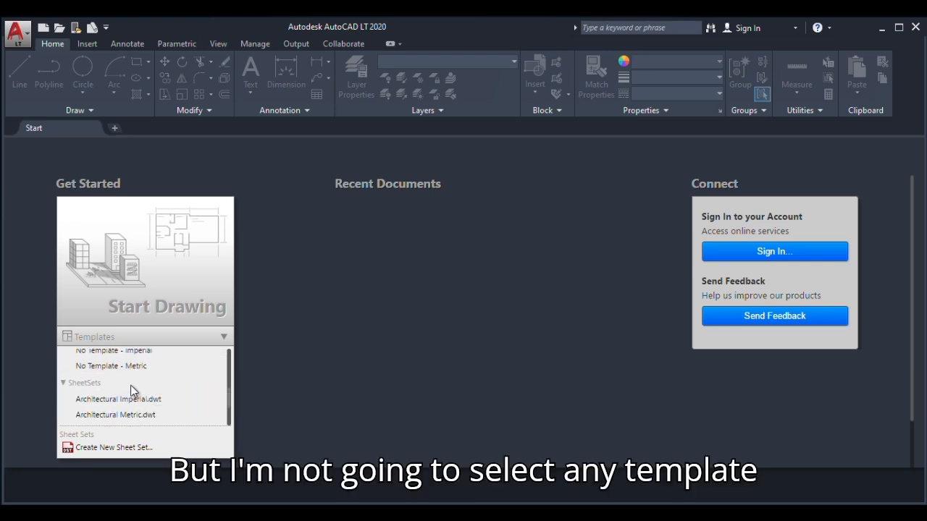
{"action": "scroll", "coordinate": [135, 369], "scroll_direction": "up", "scroll_amount": 3}
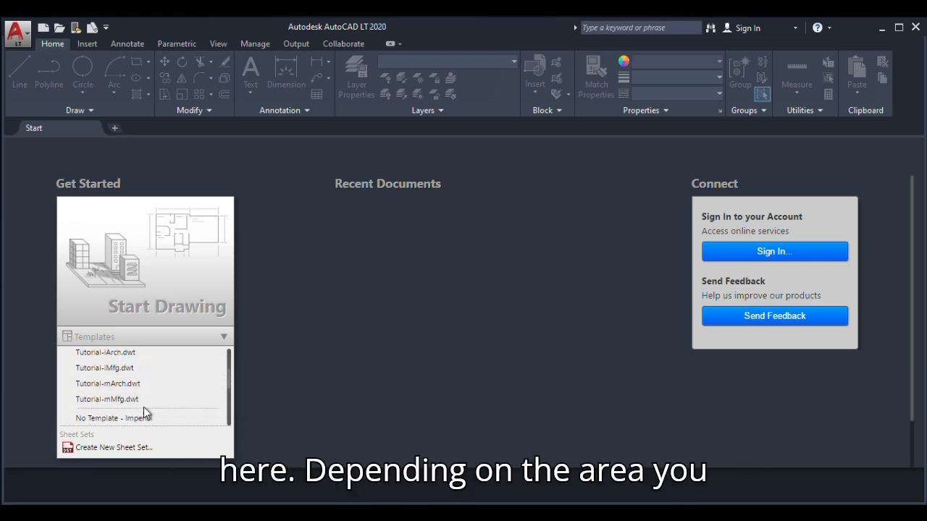
{"action": "scroll", "coordinate": [144, 413], "scroll_direction": "down", "scroll_amount": 2}
{"action": "scroll", "coordinate": [143, 416], "scroll_direction": "down", "scroll_amount": 1}
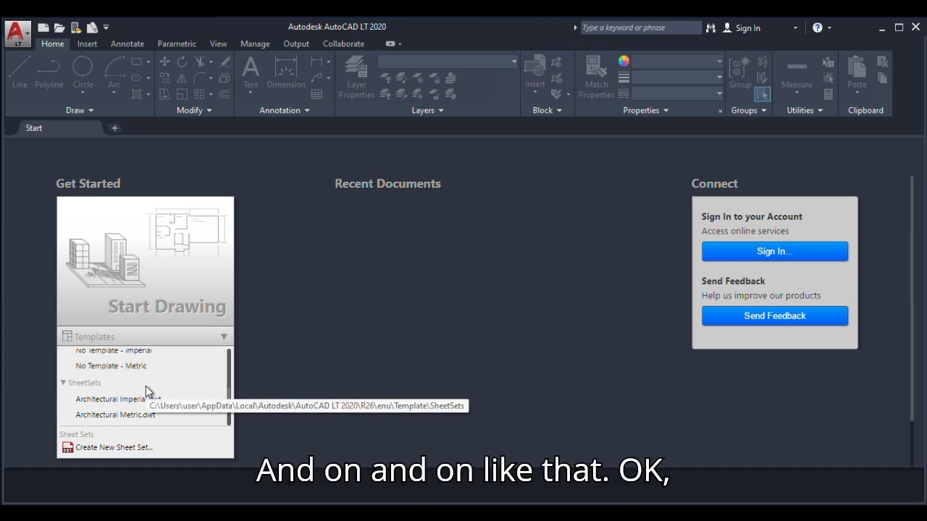
{"action": "left_click", "coordinate": [223, 338]}
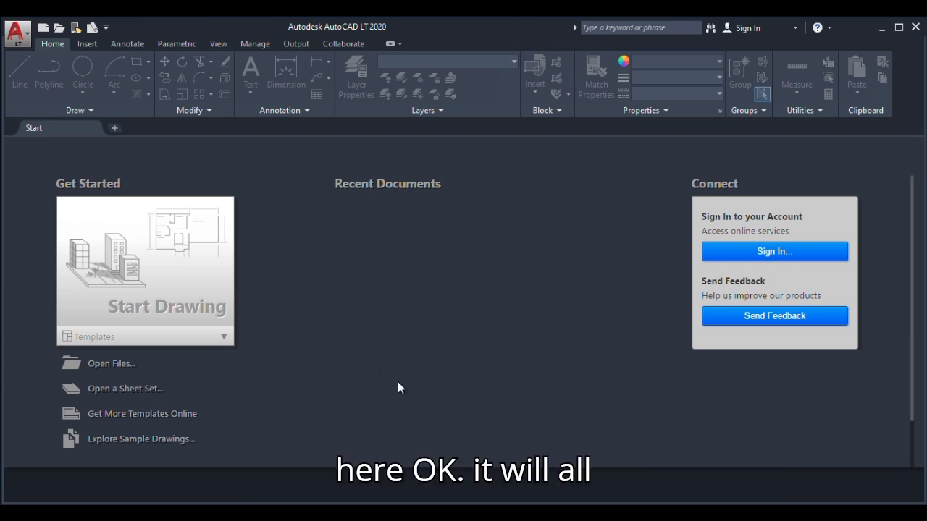
Start a new blank drawing from the start page without choosing a template
{"action": "scroll", "coordinate": [377, 316], "scroll_direction": "down", "scroll_amount": 2}
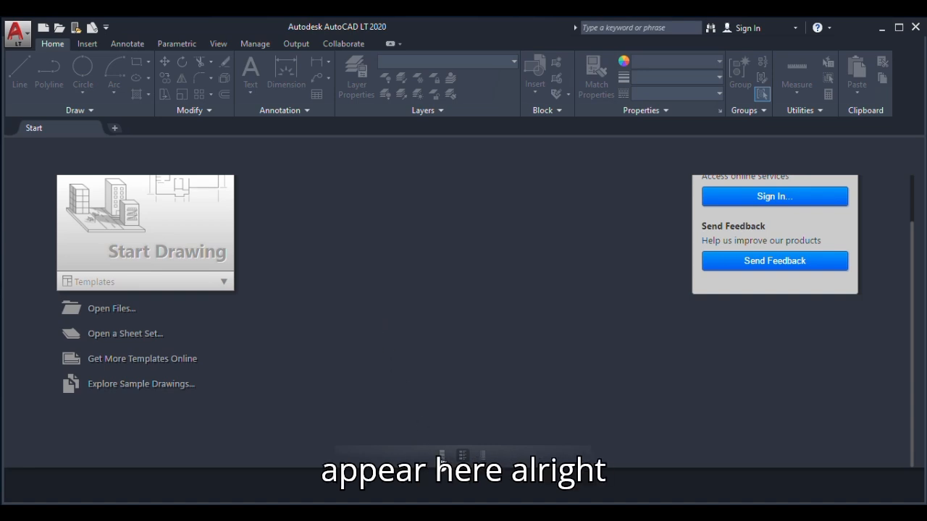
{"action": "scroll", "coordinate": [443, 373], "scroll_direction": "up", "scroll_amount": 2}
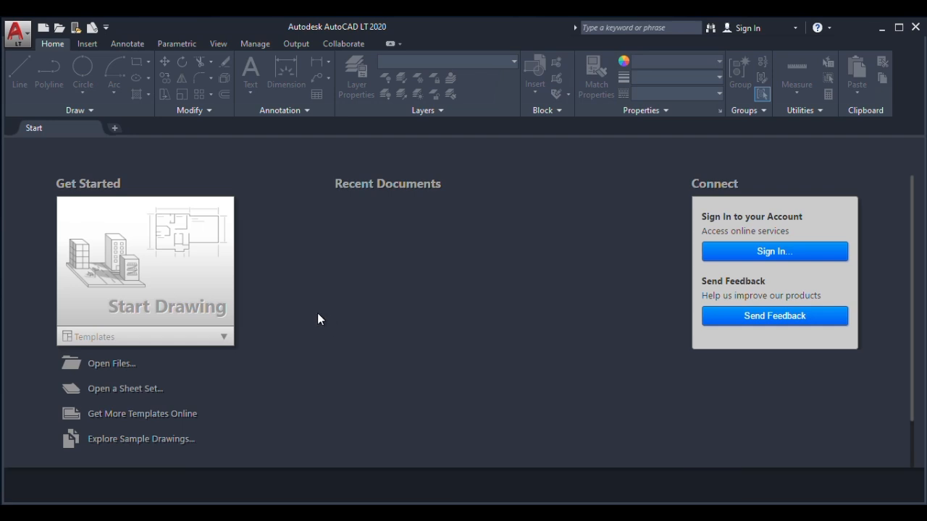
{"action": "left_click", "coordinate": [155, 270]}
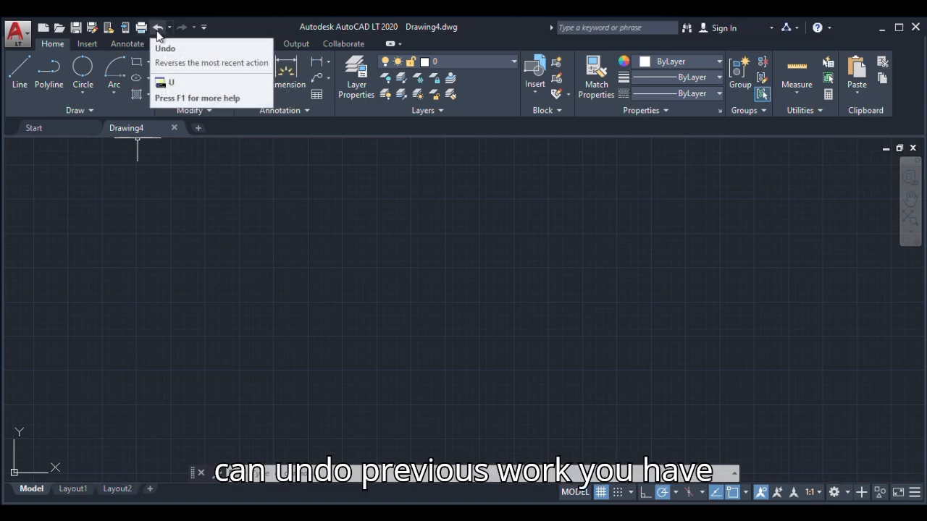
Add the Layer control to the Quick Access Toolbar and remove it again
{"action": "left_click", "coordinate": [203, 28]}
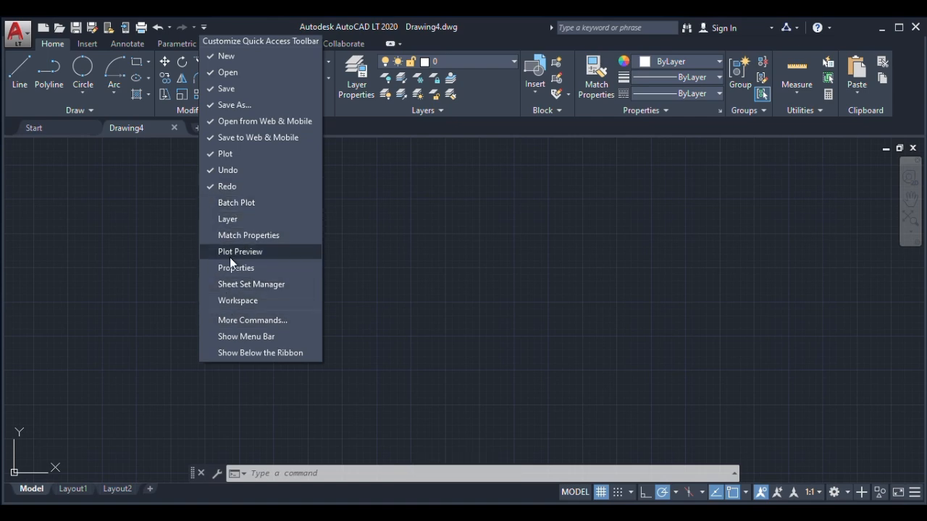
{"action": "left_click", "coordinate": [228, 219]}
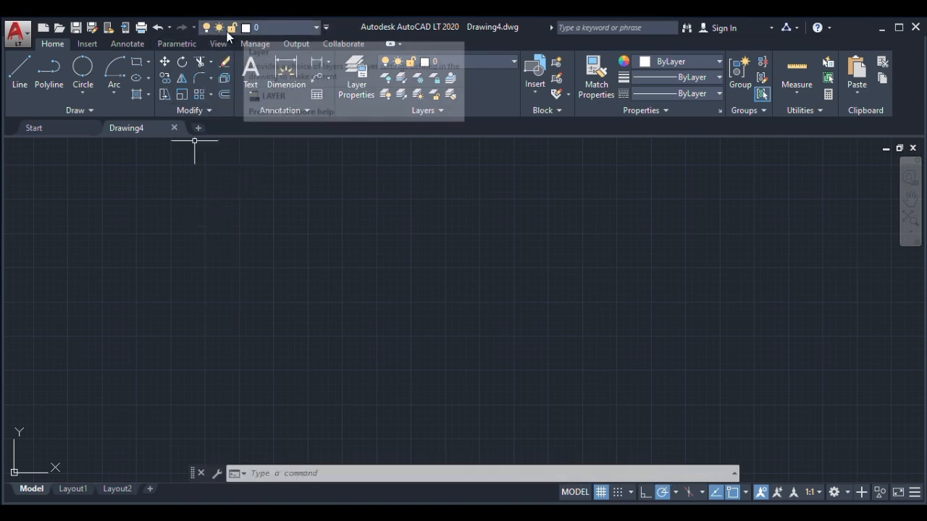
{"action": "left_click", "coordinate": [326, 27]}
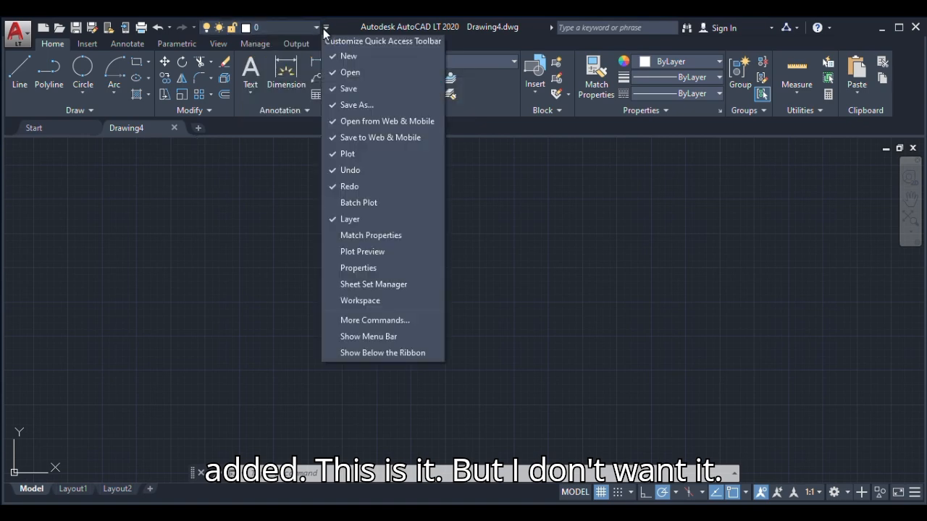
{"action": "left_click", "coordinate": [333, 219]}
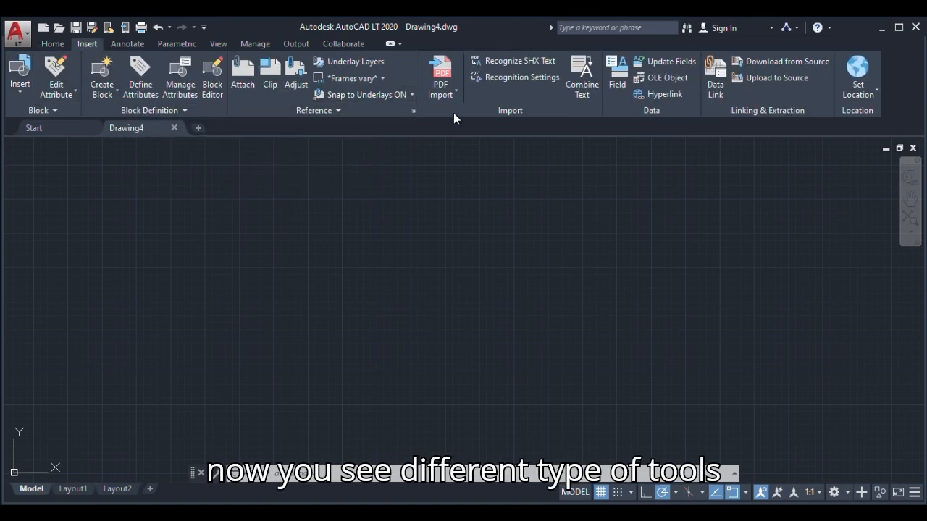
{"action": "left_click", "coordinate": [127, 44]}
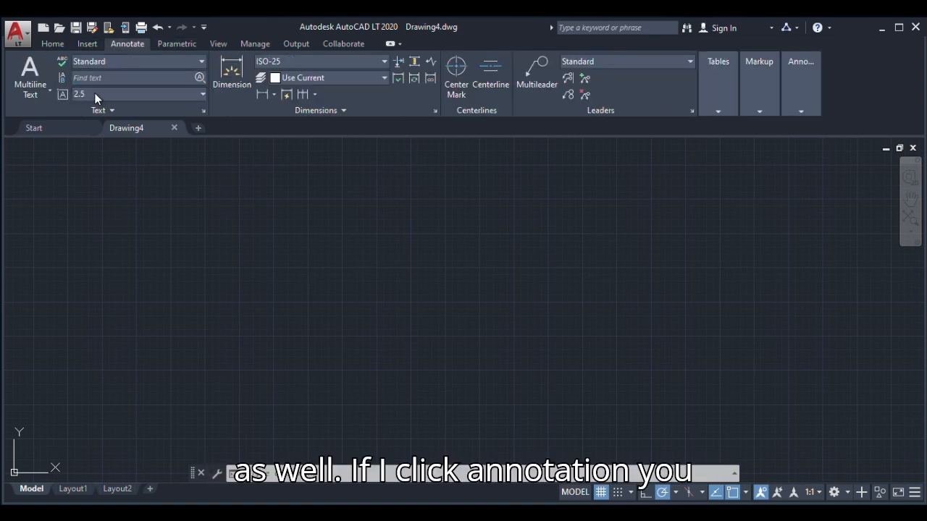
{"action": "left_click", "coordinate": [186, 47]}
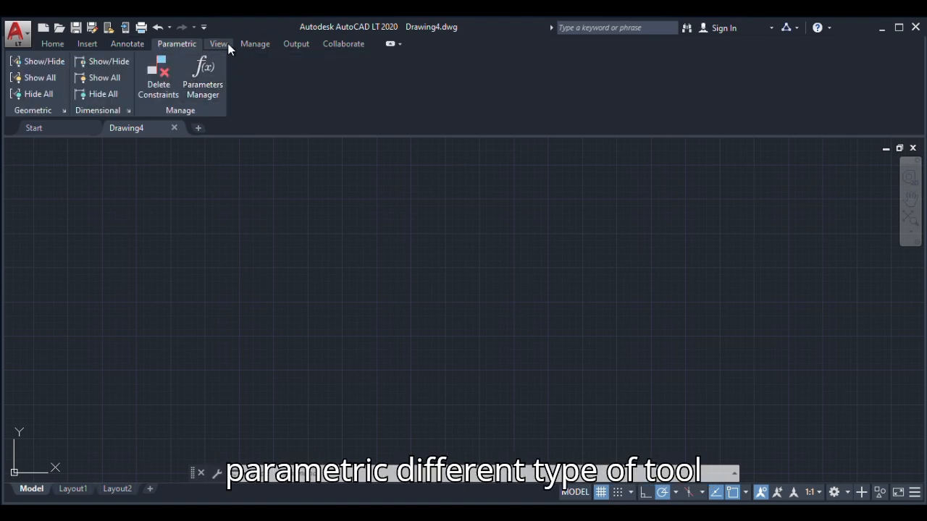
{"action": "left_click", "coordinate": [219, 44]}
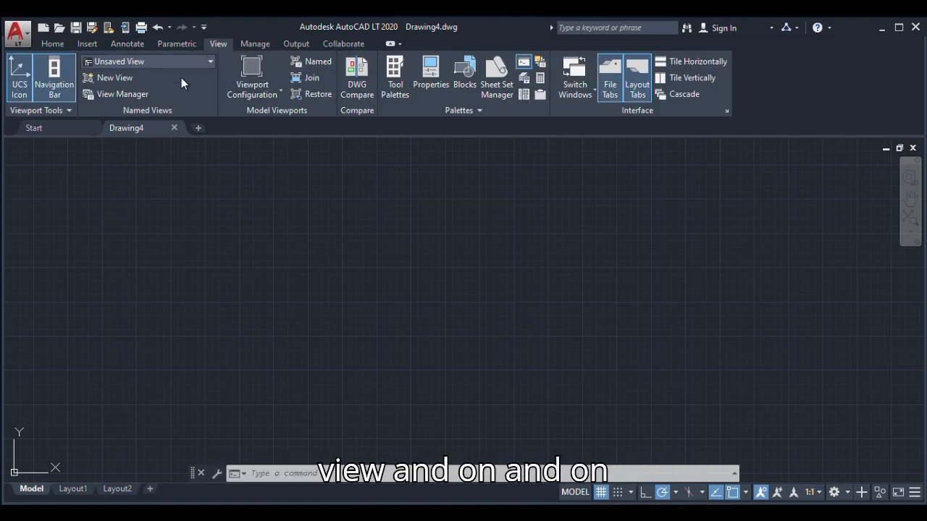
{"action": "left_click", "coordinate": [55, 45]}
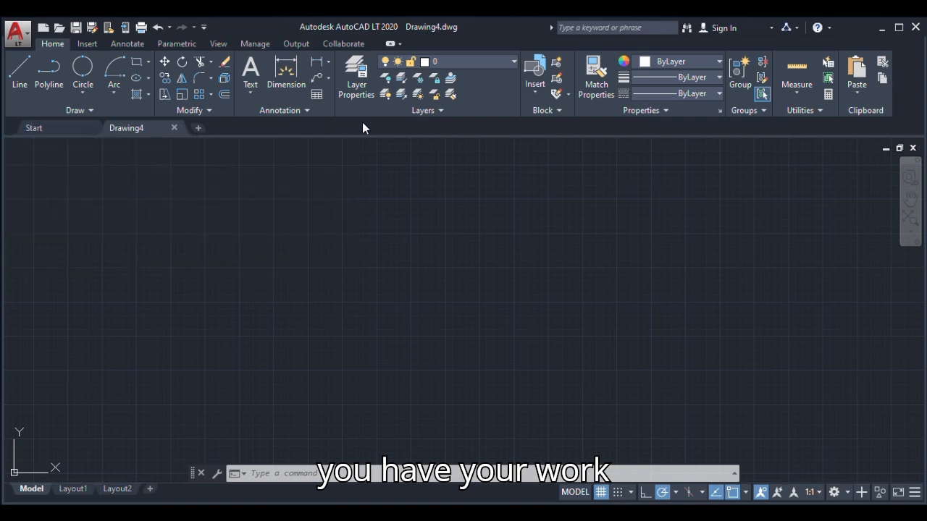
Open a second blank drawing alongside the first one and close it again
{"action": "mouse_move", "coordinate": [134, 134]}
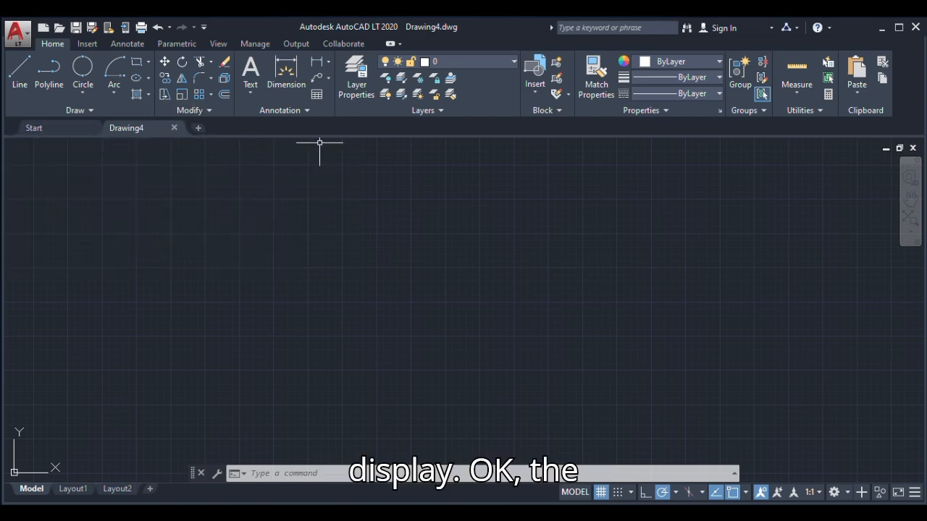
{"action": "left_click", "coordinate": [198, 129]}
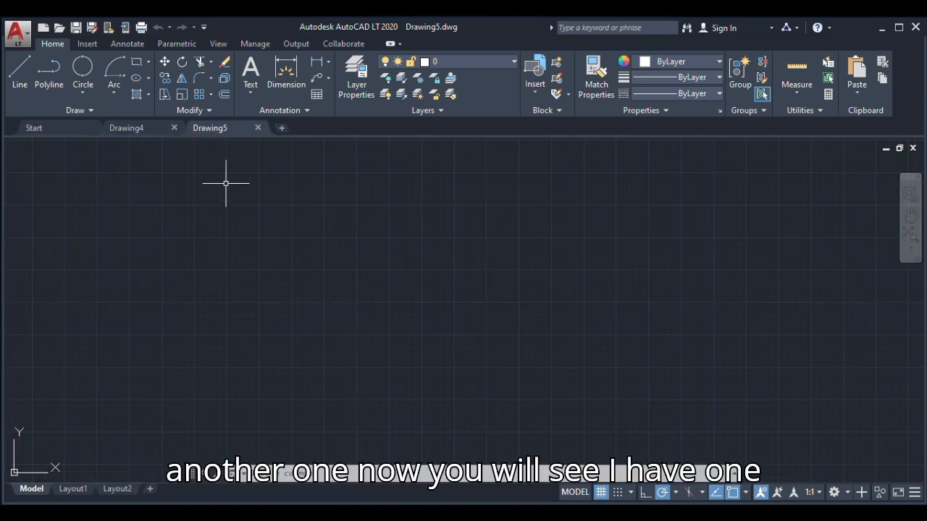
{"action": "left_click", "coordinate": [126, 129]}
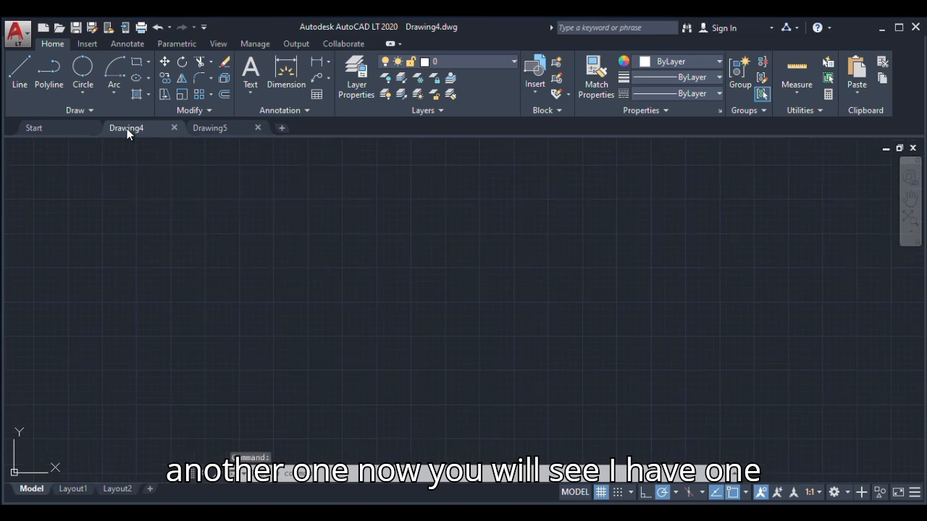
{"action": "left_click", "coordinate": [222, 131]}
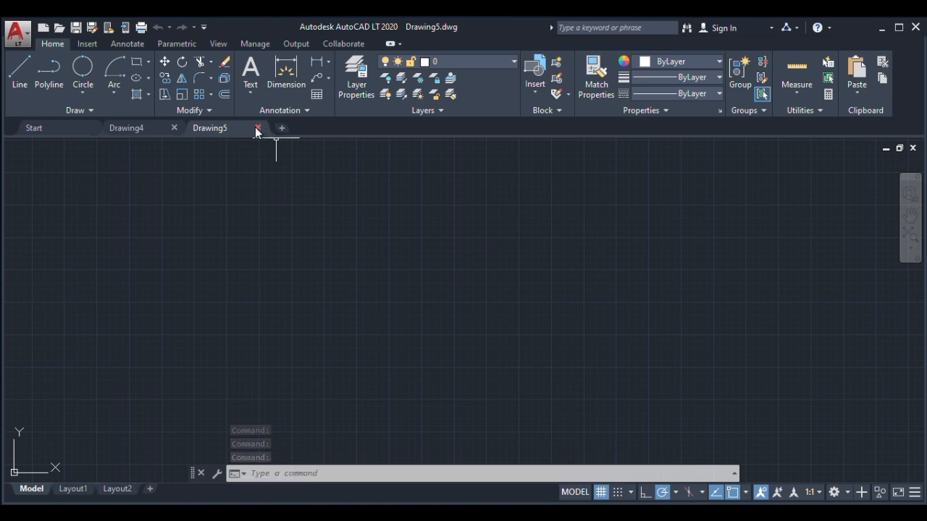
{"action": "left_click", "coordinate": [257, 128]}
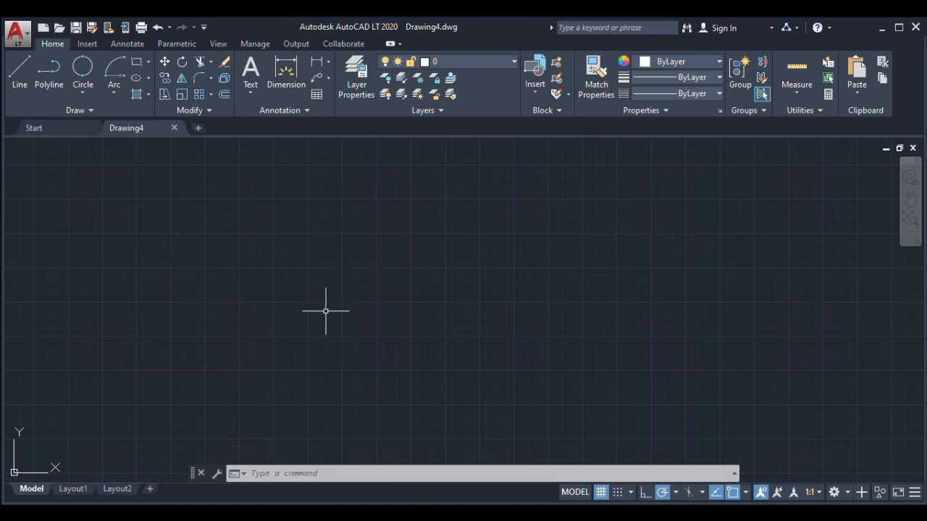
Toggle the drawing grid display in model space and leave it switched off
{"action": "scroll", "coordinate": [348, 253], "scroll_direction": "up", "scroll_amount": 2}
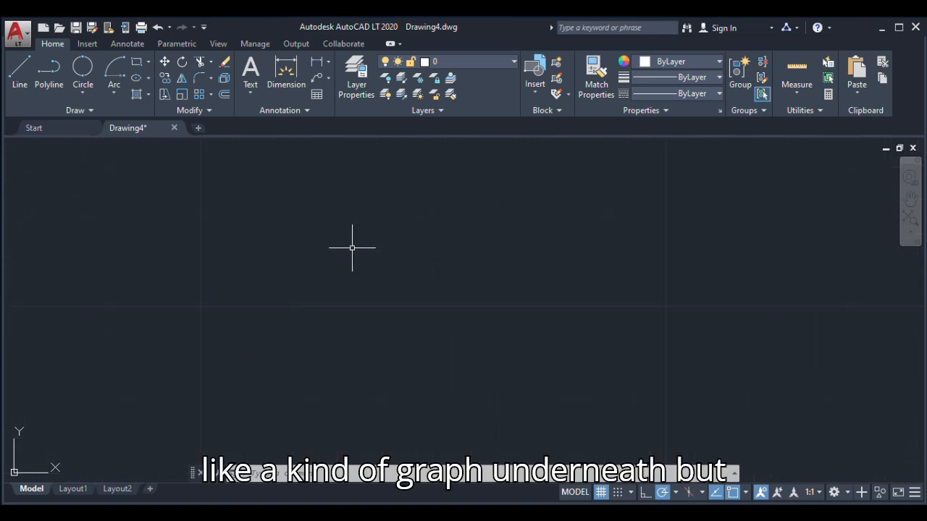
{"action": "scroll", "coordinate": [335, 265], "scroll_direction": "down", "scroll_amount": 2}
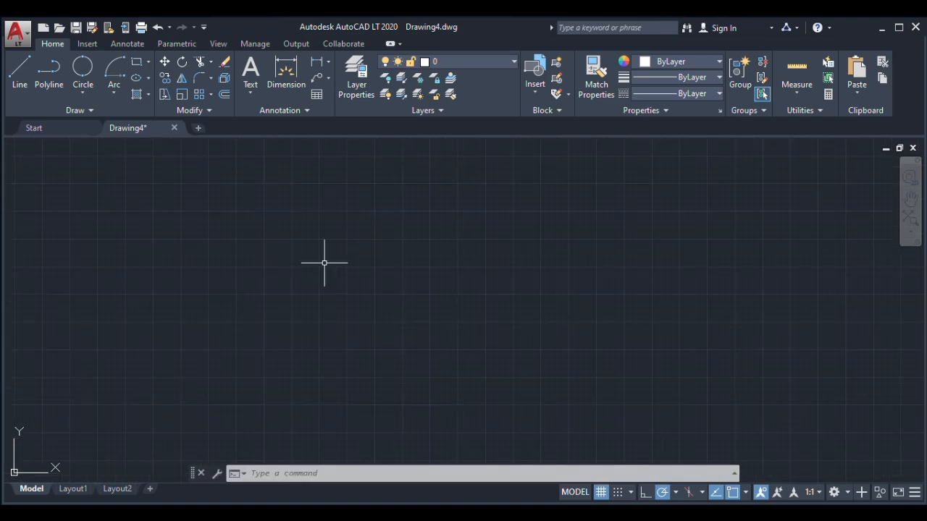
{"action": "scroll", "coordinate": [336, 265], "scroll_direction": "up", "scroll_amount": 2}
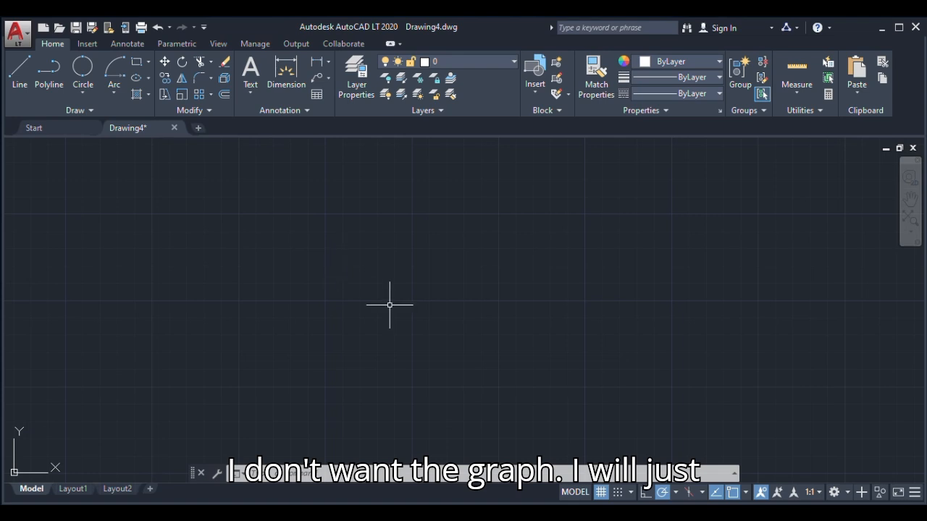
{"action": "left_click", "coordinate": [602, 493]}
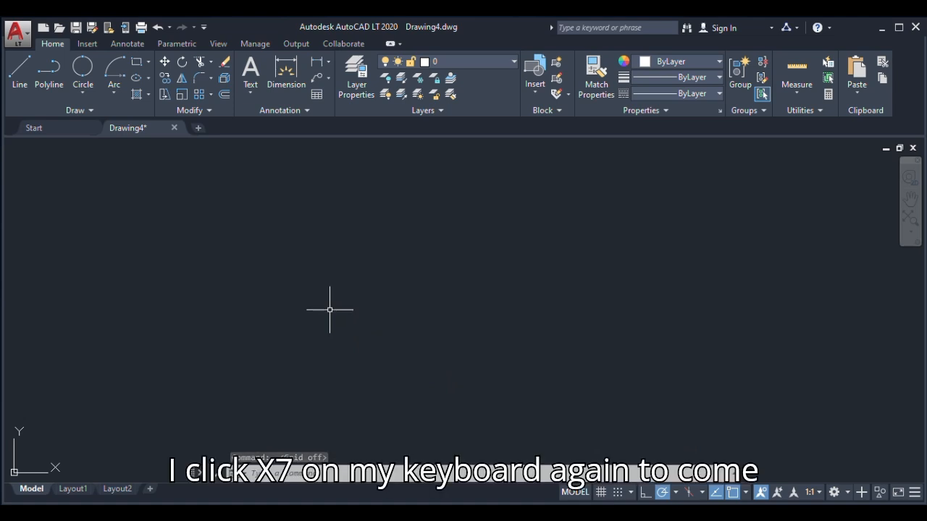
{"action": "key", "text": "F7"}
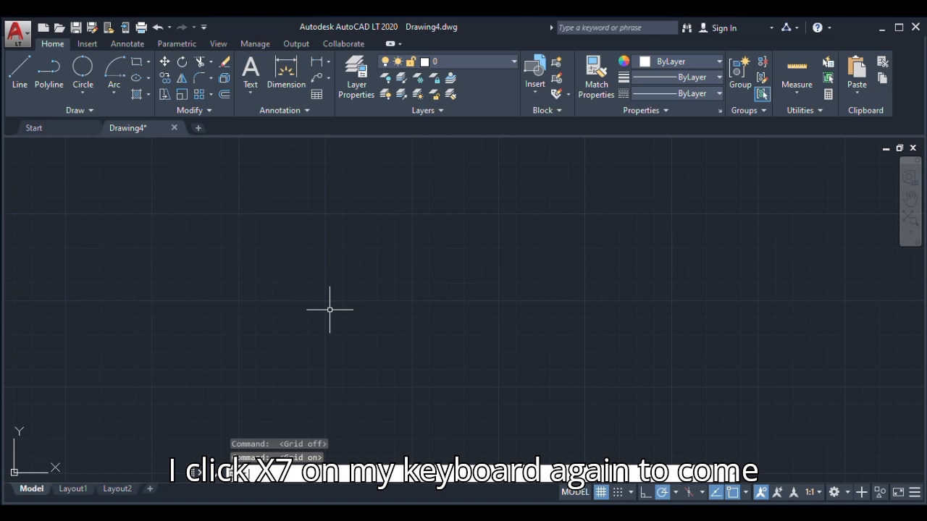
{"action": "key", "text": "F7"}
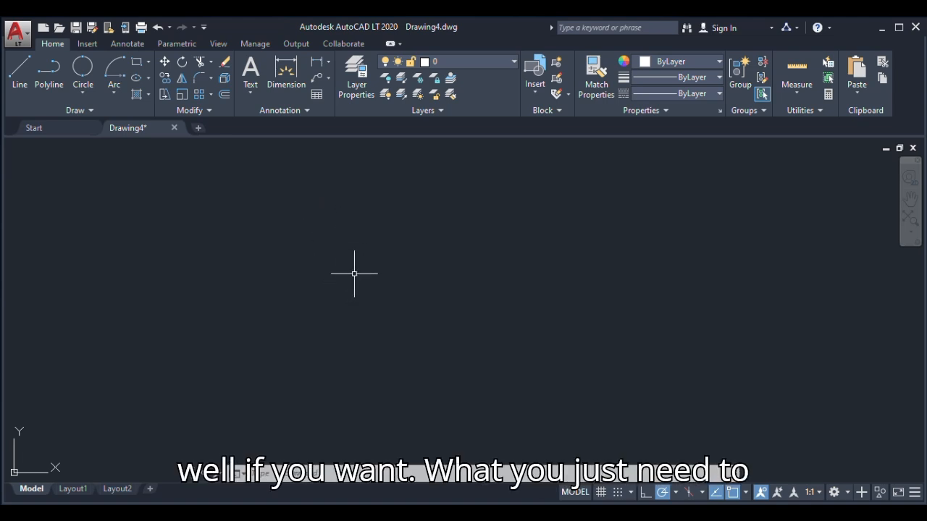
{"action": "type", "text": "l"}
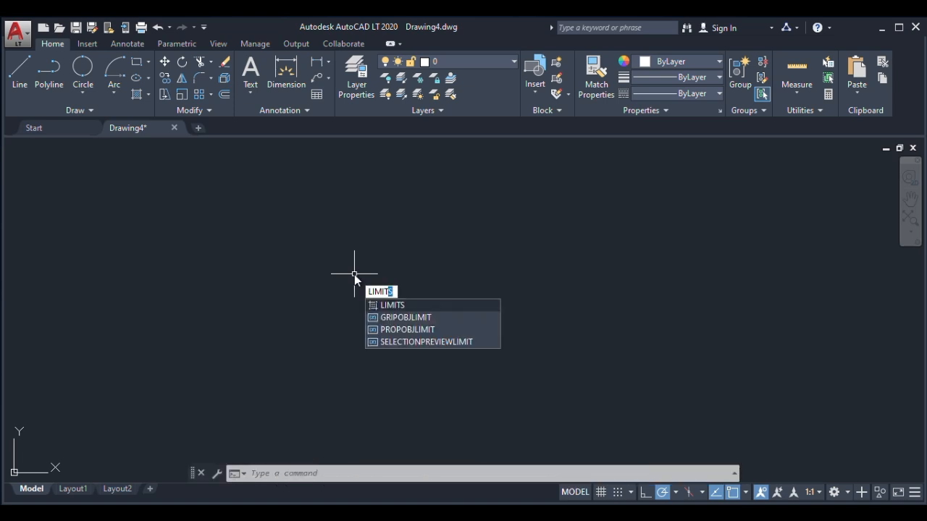
{"action": "key", "text": "Return"}
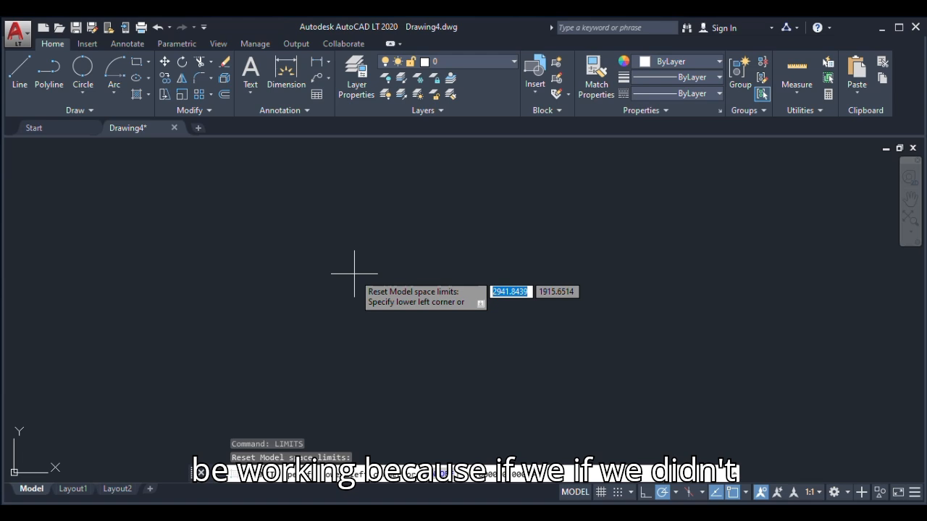
{"action": "key", "text": "Escape"}
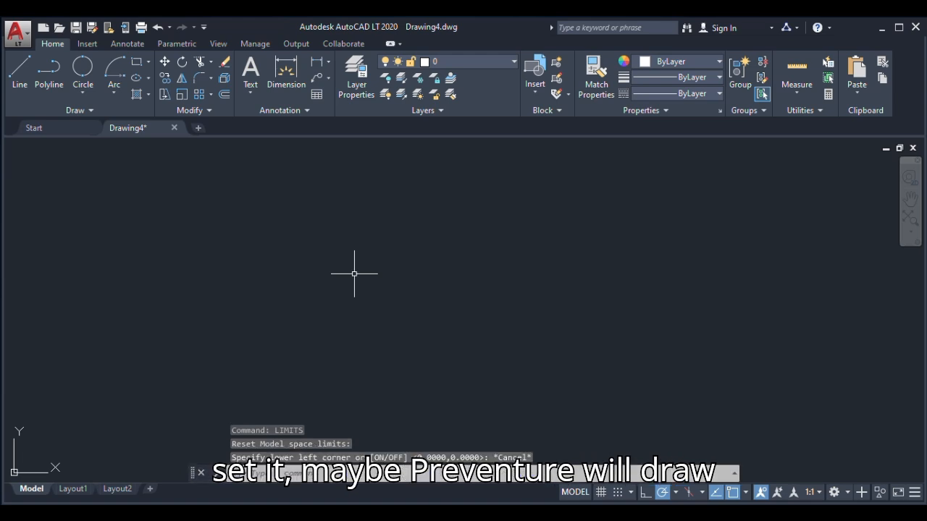
Draw a closed freehand triangle from three connected lines near the middle of the empty drawing area, with one corner pointing down
{"action": "left_click", "coordinate": [20, 68]}
{"action": "left_click", "coordinate": [360, 241]}
{"action": "left_click", "coordinate": [381, 305]}
{"action": "left_click", "coordinate": [425, 245]}
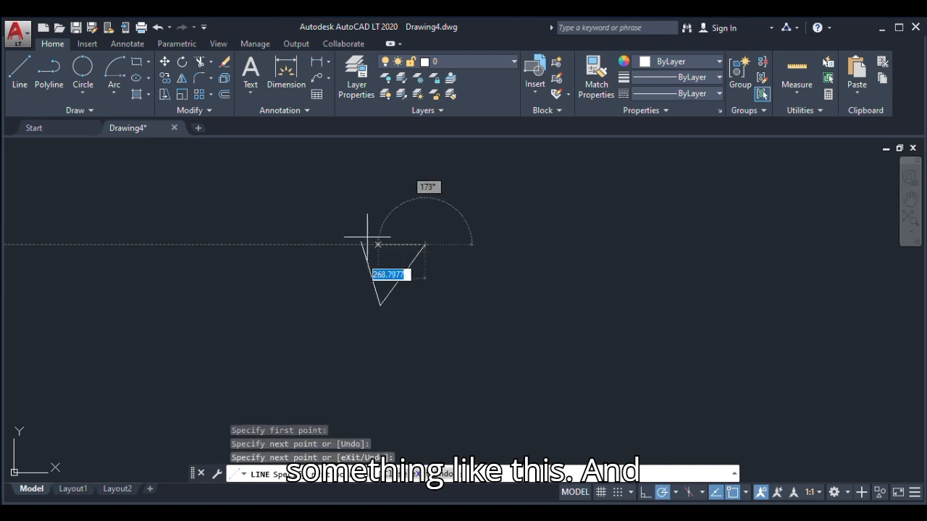
{"action": "left_click", "coordinate": [360, 241]}
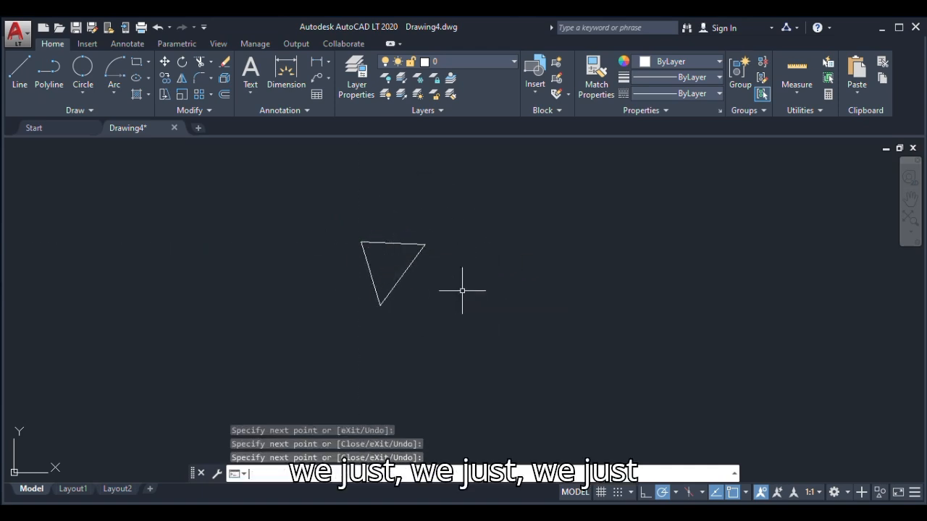
Pan the triangle out of sight with the Pan command, leave the command and zoom until the triangle is back in view
{"action": "type", "text": "p"}
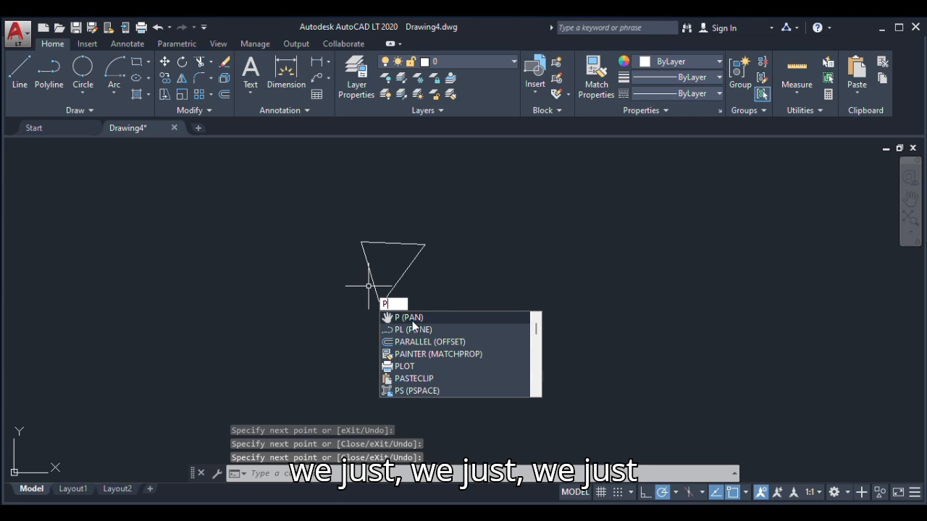
{"action": "key", "text": "Return"}
{"action": "left_click_drag", "start_coordinate": [384, 310], "coordinate": [869, 242]}
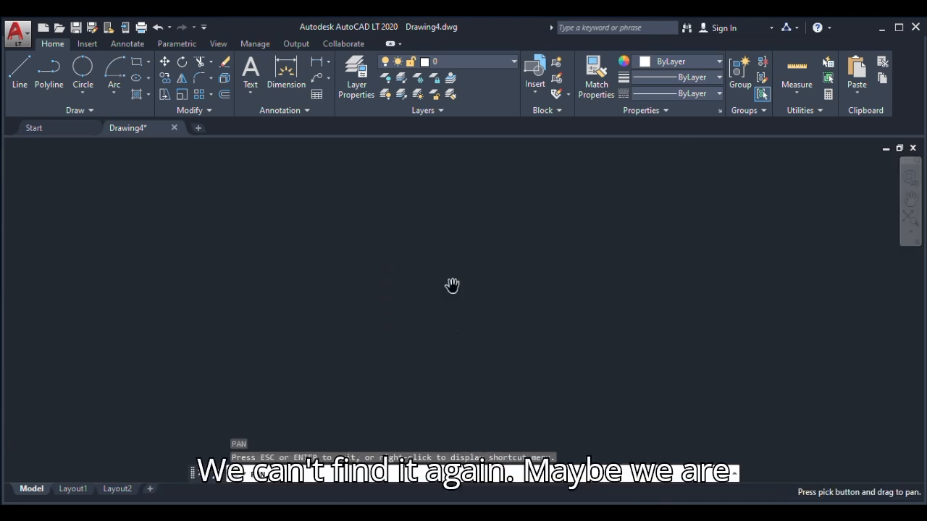
{"action": "left_click_drag", "start_coordinate": [448, 355], "coordinate": [612, 251]}
{"action": "left_click_drag", "start_coordinate": [473, 427], "coordinate": [370, 220]}
{"action": "left_click_drag", "start_coordinate": [314, 296], "coordinate": [466, 262]}
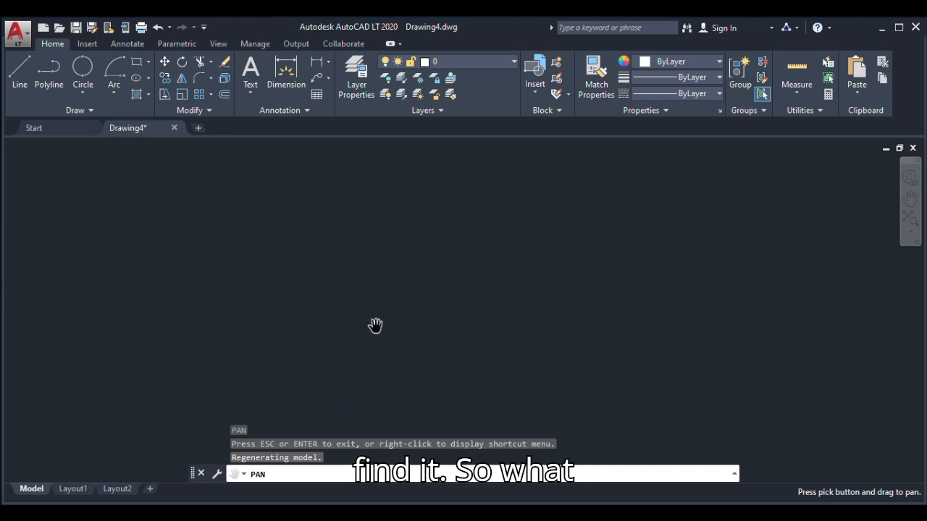
{"action": "right_click", "coordinate": [398, 259]}
{"action": "left_click", "coordinate": [436, 275]}
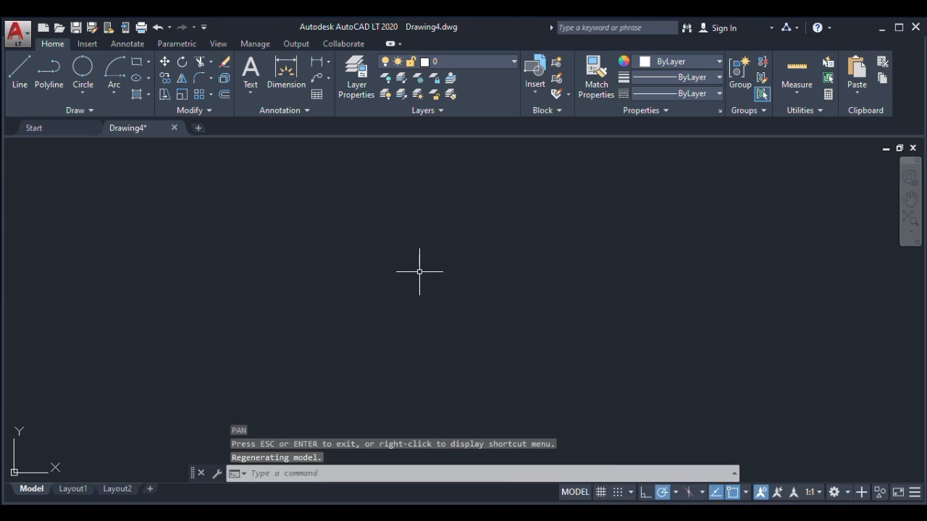
{"action": "scroll", "coordinate": [319, 276], "scroll_direction": "down", "scroll_amount": 10}
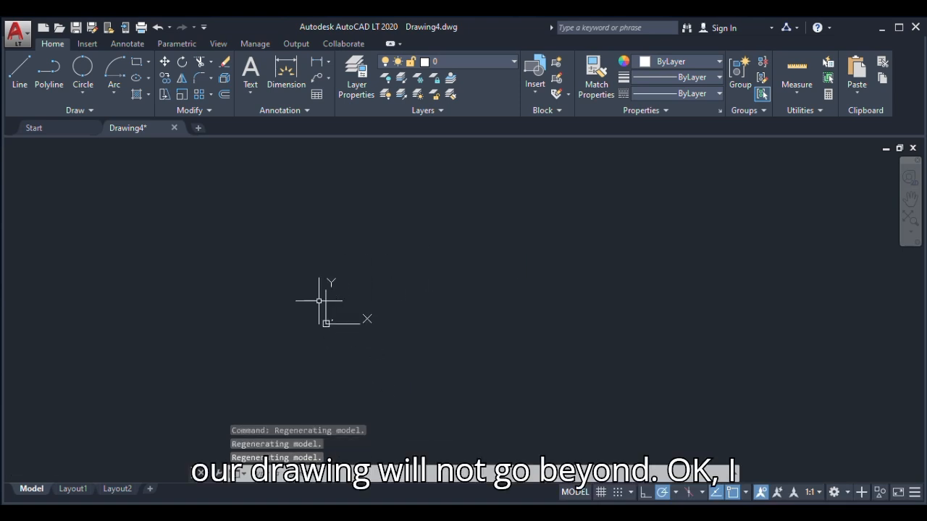
{"action": "scroll", "coordinate": [331, 321], "scroll_direction": "up", "scroll_amount": 7}
{"action": "scroll", "coordinate": [428, 234], "scroll_direction": "up", "scroll_amount": 12}
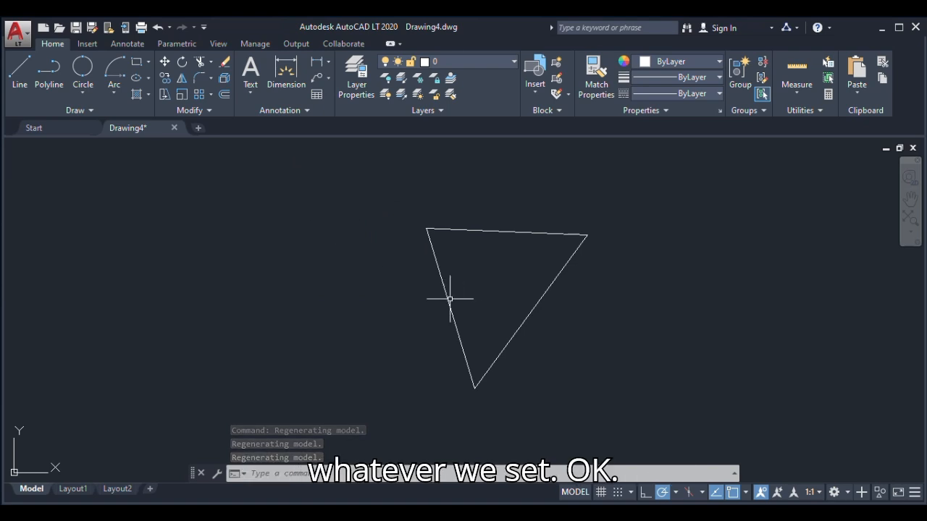
Select all three lines of the downward-pointing triangle with one selection window and erase them
{"action": "left_click", "coordinate": [611, 213]}
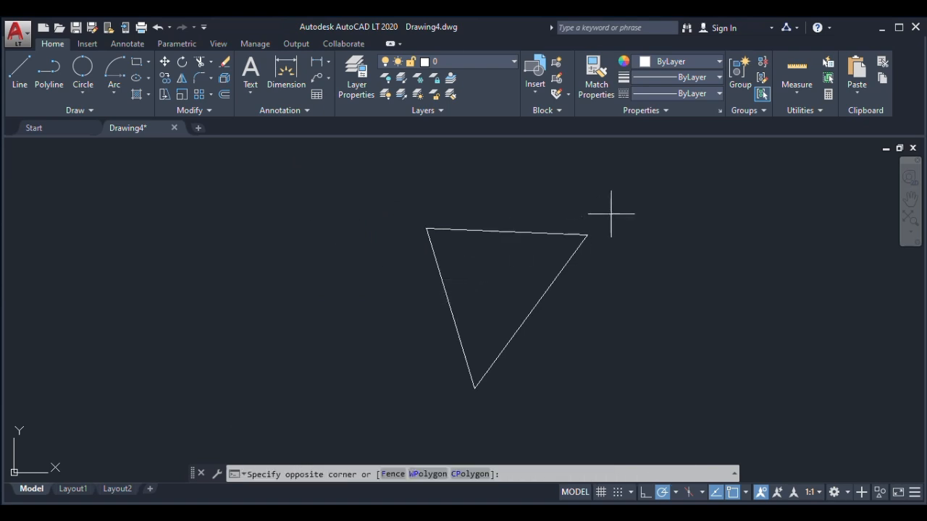
{"action": "left_click", "coordinate": [396, 410]}
{"action": "key", "text": "Delete"}
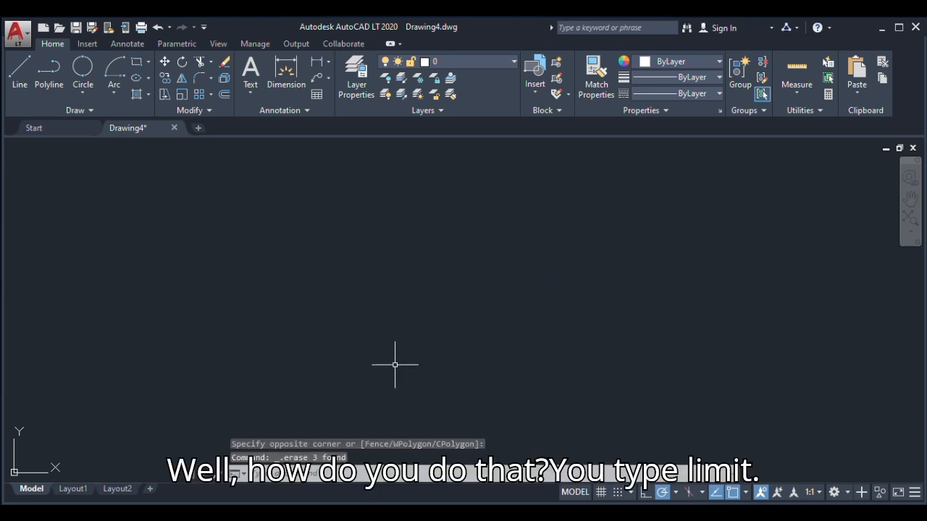
Set the model space limits with the default lower-left corner 0,0 and the upper-right corner at 20000,20000
{"action": "type", "text": "l"}
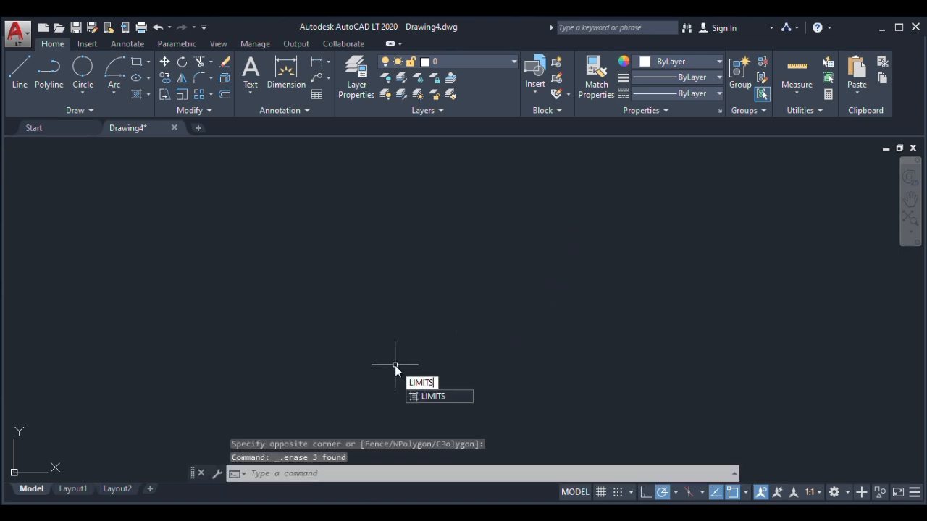
{"action": "key", "text": "Return"}
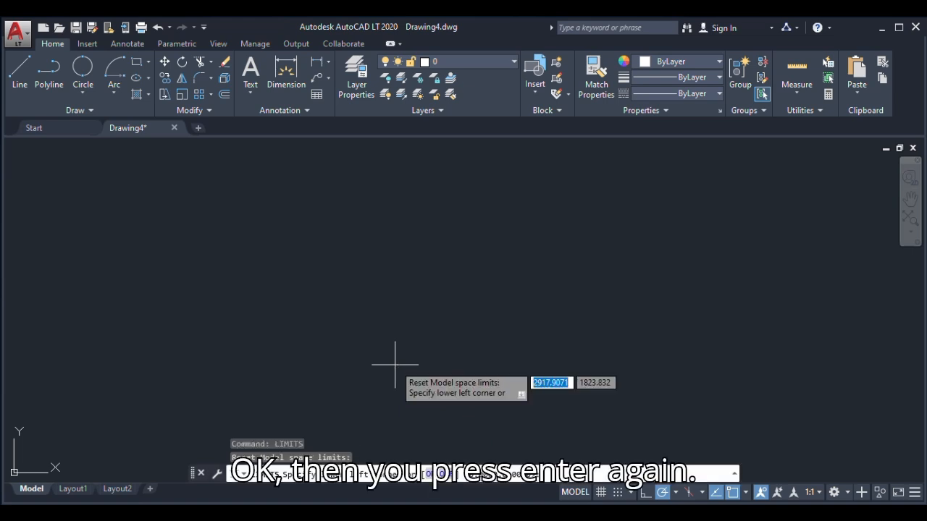
{"action": "key", "text": "Return"}
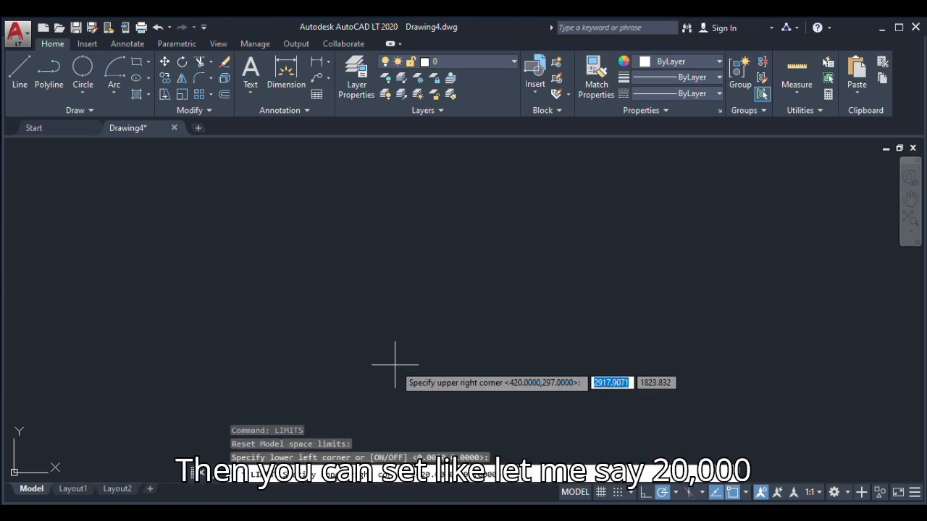
{"action": "type", "text": "20000"}
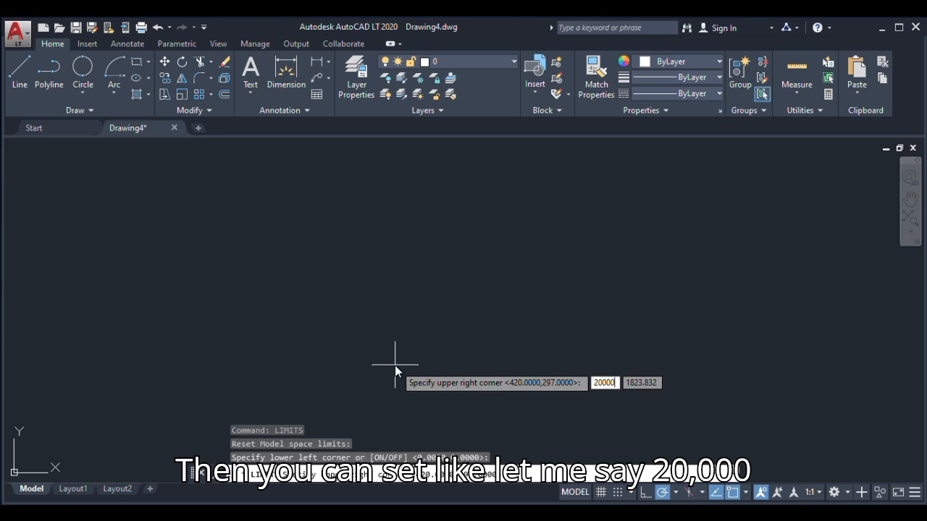
{"action": "key", "text": "comma"}
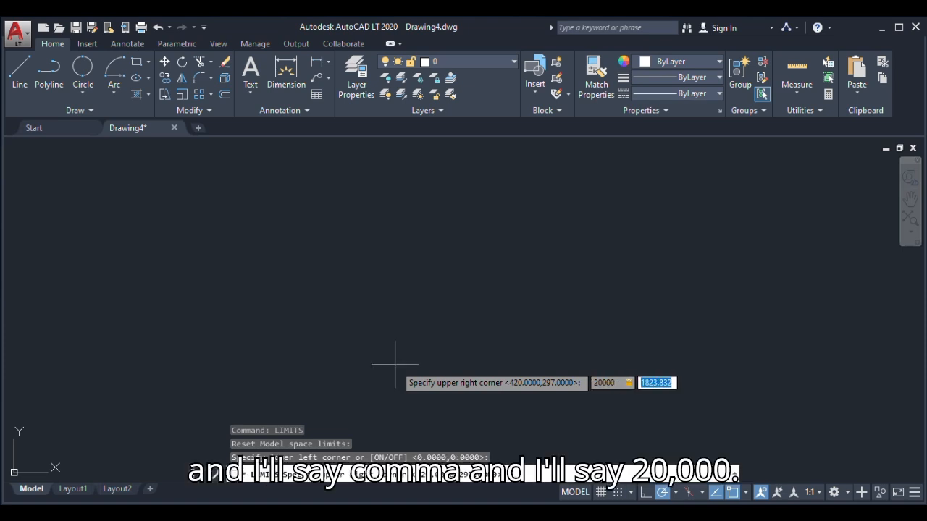
{"action": "type", "text": "20000"}
{"action": "key", "text": "Return"}
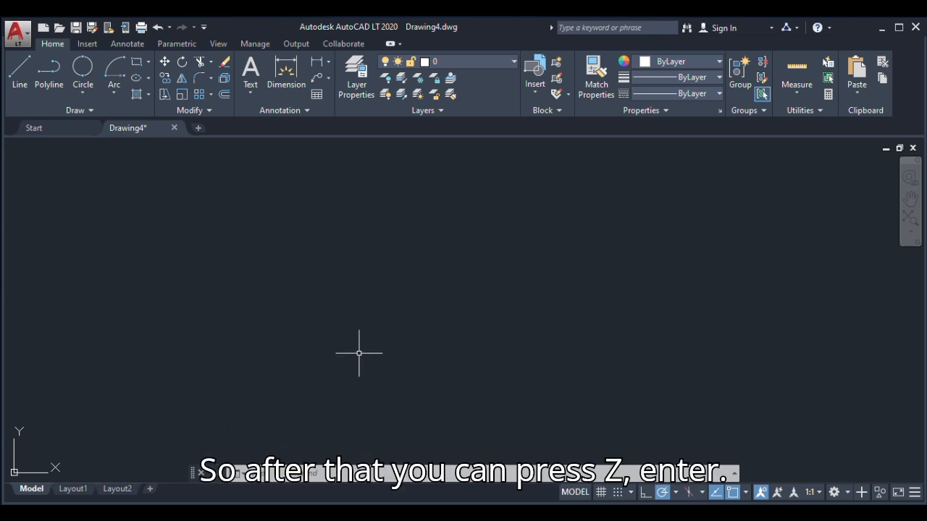
Zoom with the All option to fit the full drawing limits in the view
{"action": "type", "text": "z"}
{"action": "key", "text": "Return"}
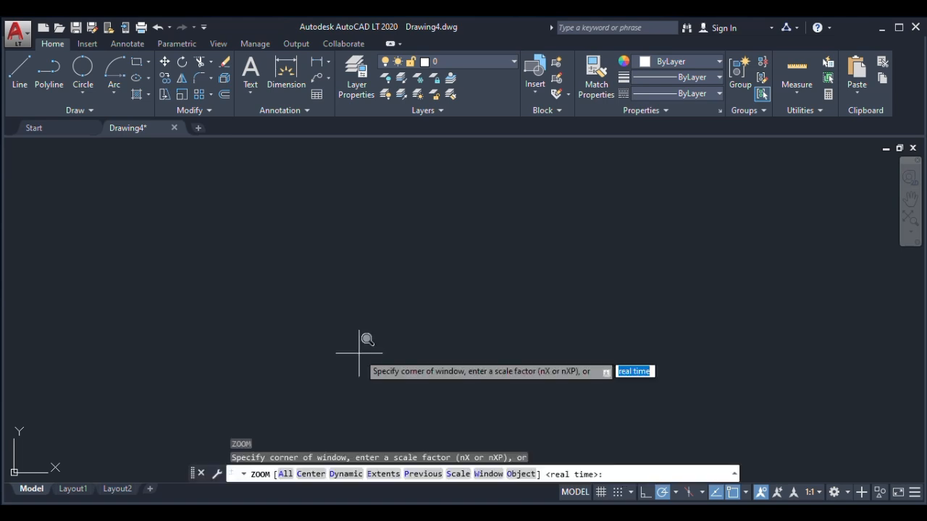
{"action": "type", "text": "a"}
{"action": "key", "text": "Return"}
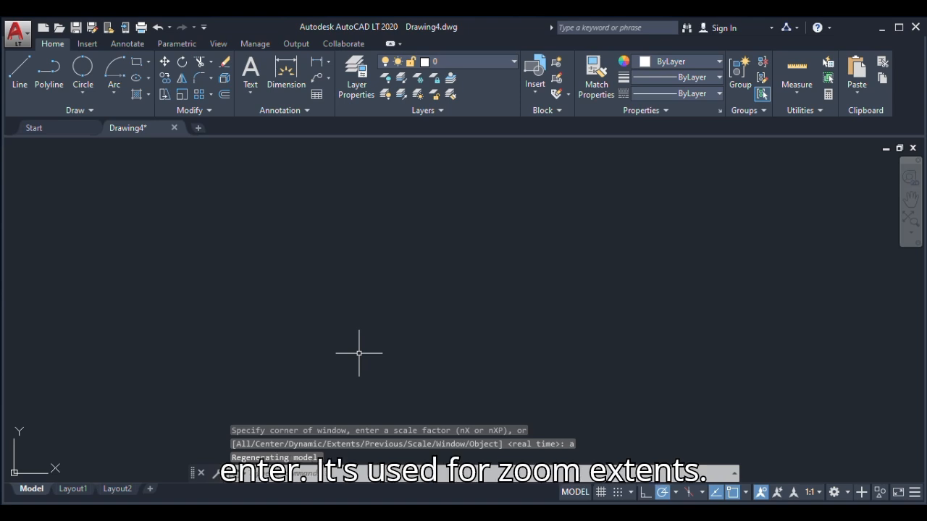
Draw a closed triangle from three connected lines near the middle of the drawing area, with a horizontal base and the apex pointing up
{"action": "left_click", "coordinate": [21, 75]}
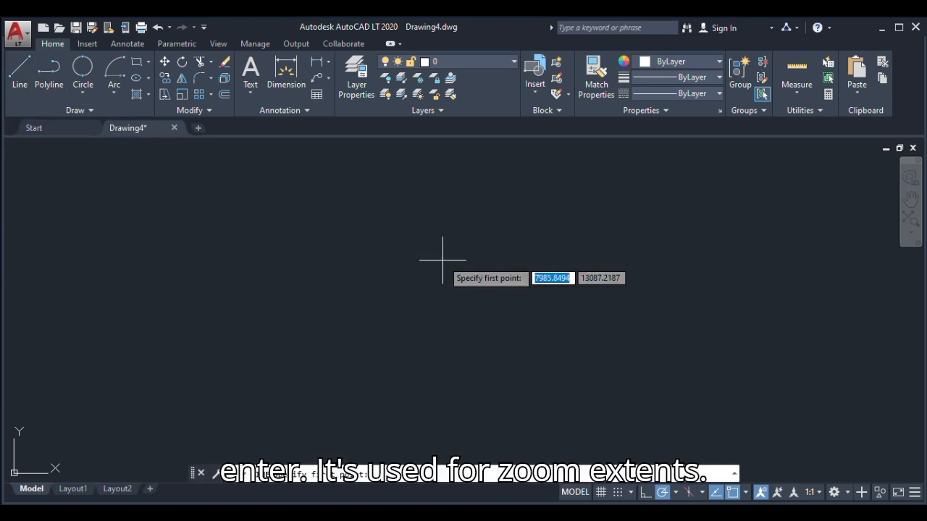
{"action": "left_click", "coordinate": [454, 233]}
{"action": "left_click", "coordinate": [393, 331]}
{"action": "left_click", "coordinate": [501, 331]}
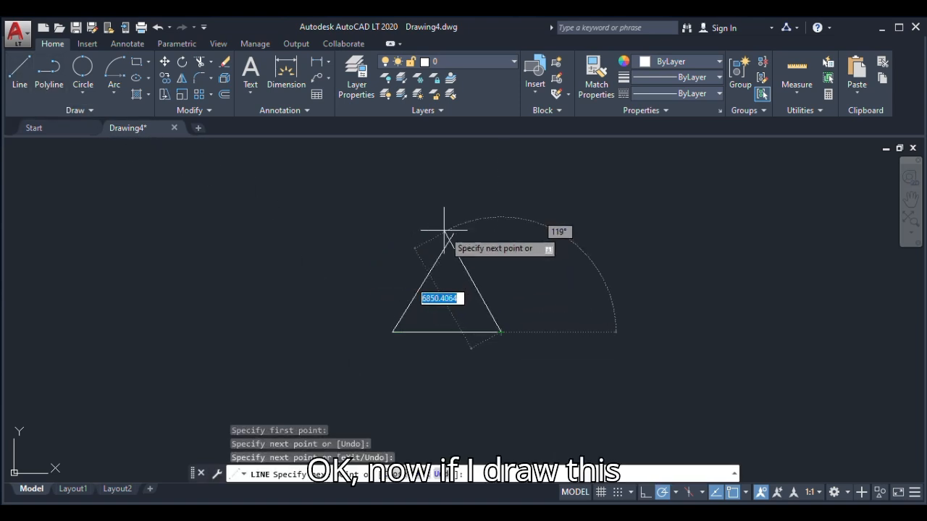
{"action": "left_click", "coordinate": [453, 233]}
{"action": "key", "text": "Return"}
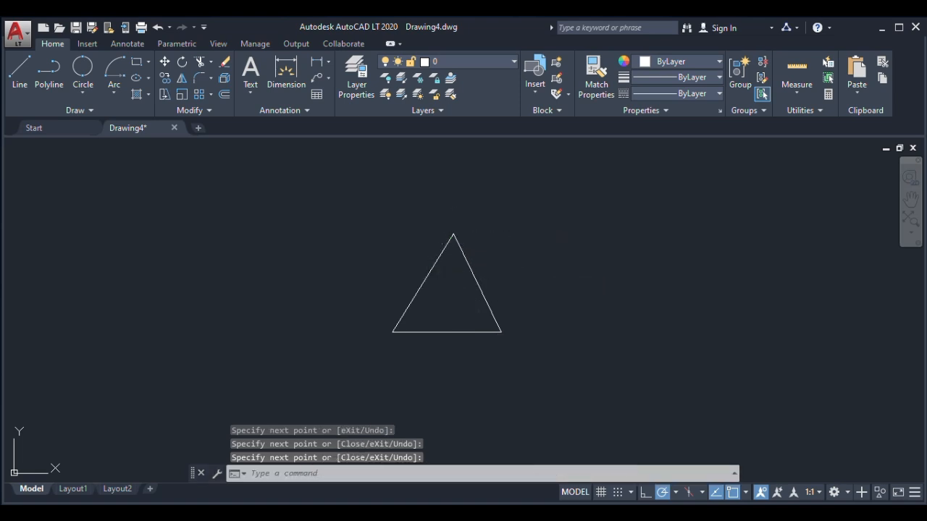
{"action": "type", "text": "h"}
{"action": "key", "text": "Return"}
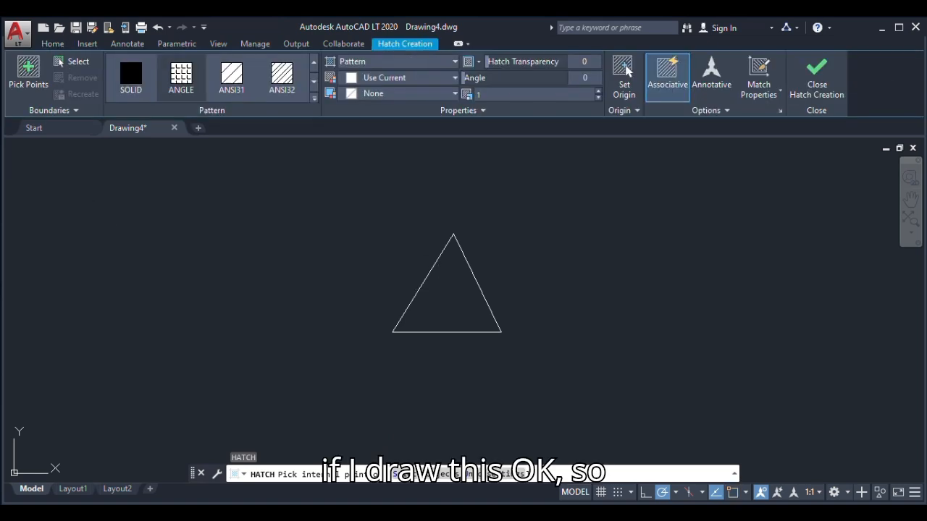
{"action": "key", "text": "Escape"}
{"action": "type", "text": "h"}
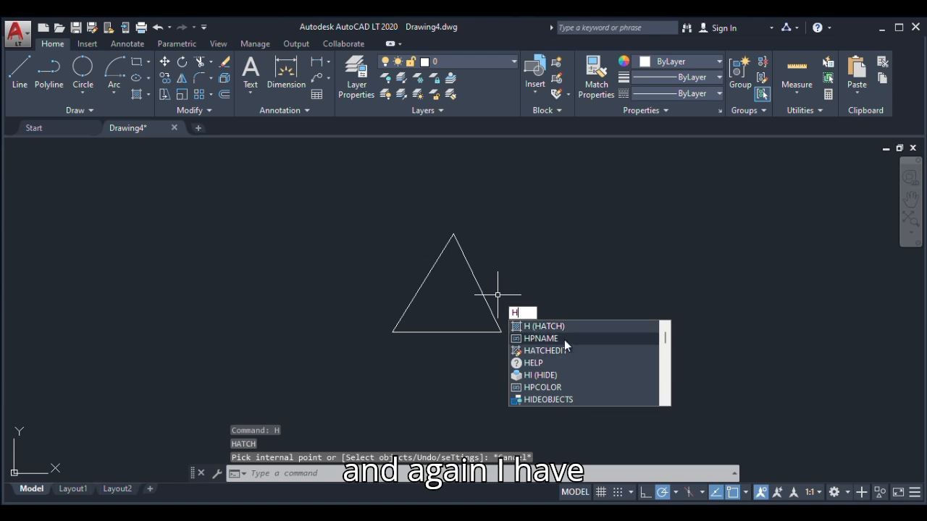
{"action": "left_click", "coordinate": [526, 265]}
{"action": "key", "text": "Escape"}
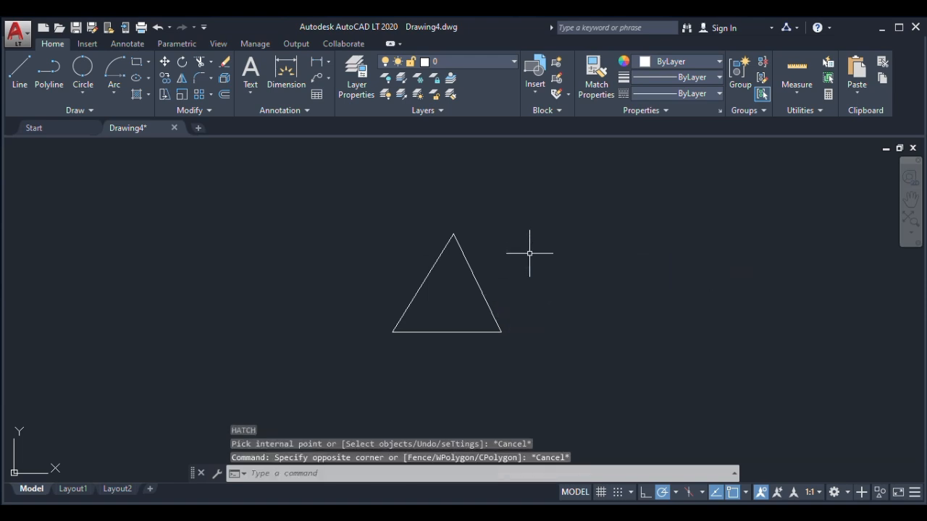
Pan the upward-pointing triangle out of view and bring it back with the All option of the Zoom command
{"action": "type", "text": "p"}
{"action": "key", "text": "Return"}
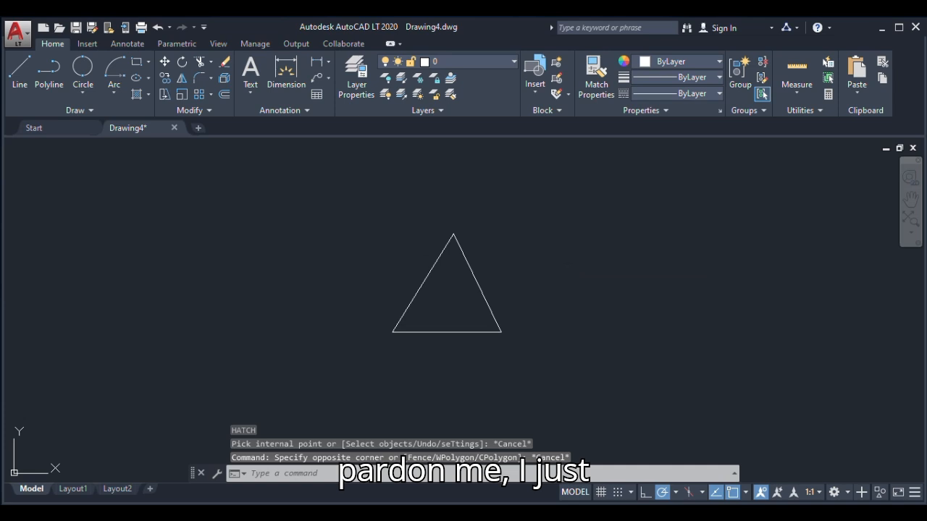
{"action": "left_click_drag", "start_coordinate": [519, 309], "coordinate": [608, 216]}
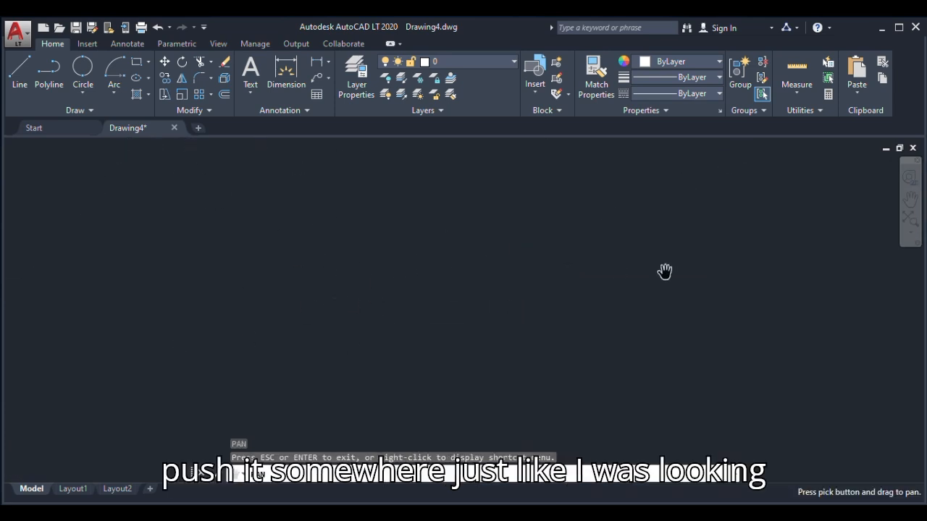
{"action": "right_click", "coordinate": [445, 242]}
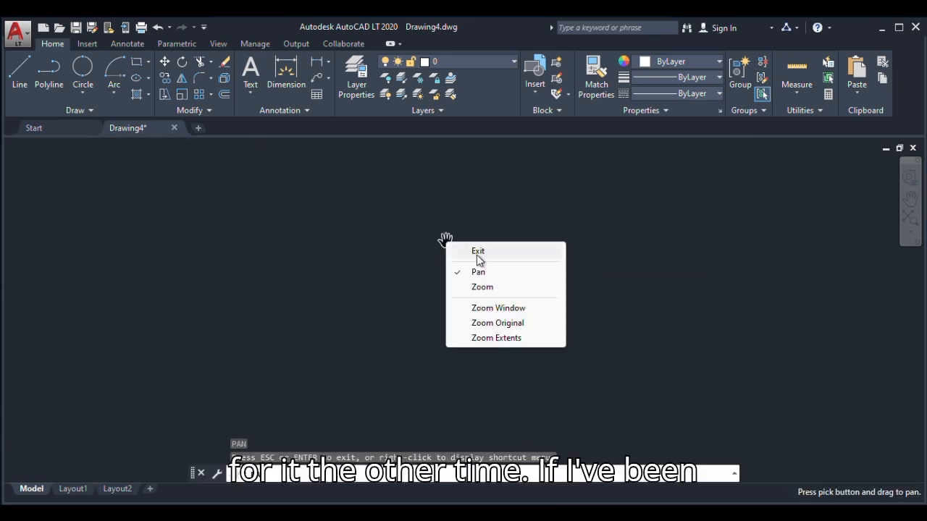
{"action": "left_click", "coordinate": [453, 250]}
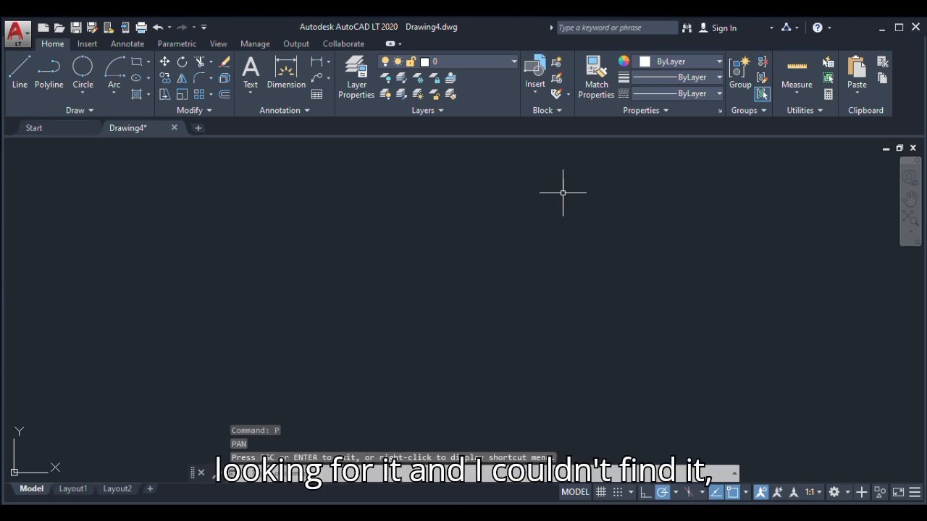
{"action": "type", "text": "z"}
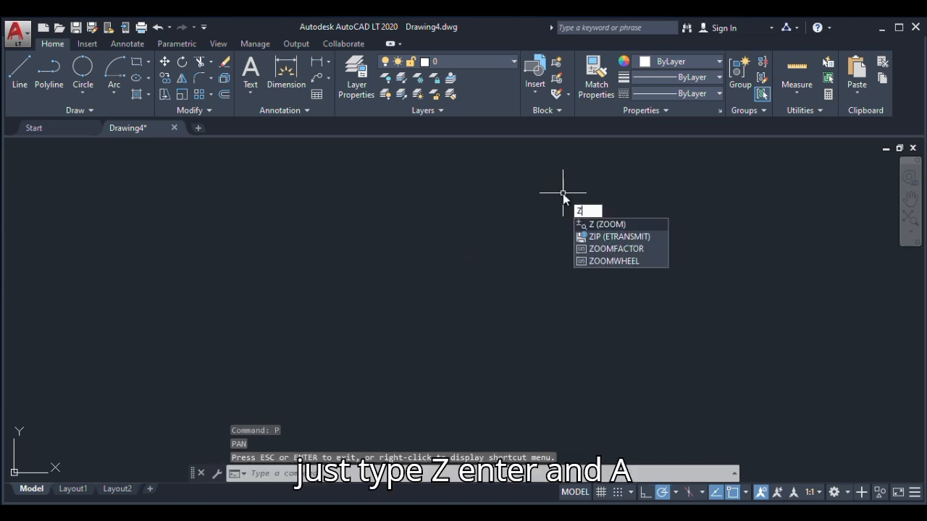
{"action": "key", "text": "Return"}
{"action": "type", "text": "a"}
{"action": "key", "text": "Return"}
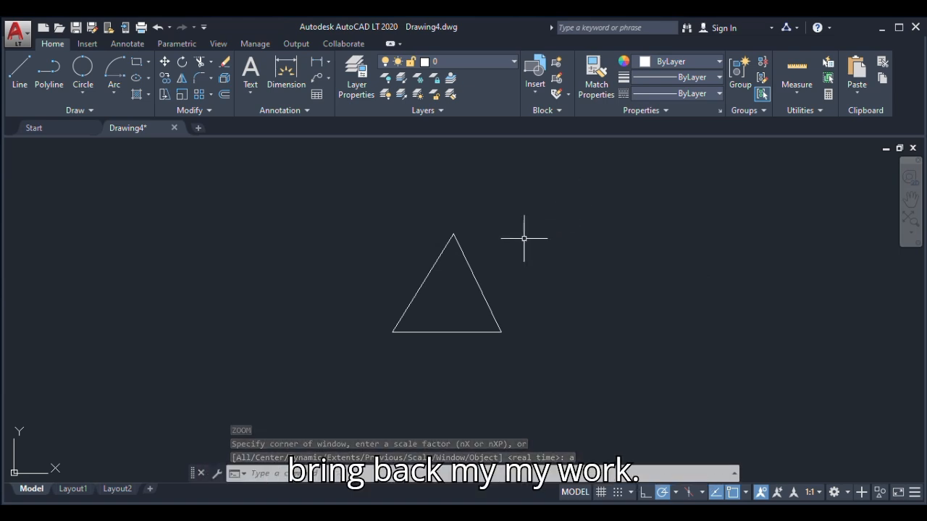
Window-select the upward-pointing triangle and erase it, leaving the drawing area empty
{"action": "left_click", "coordinate": [547, 204]}
{"action": "left_click", "coordinate": [355, 375]}
{"action": "key", "text": "Delete"}
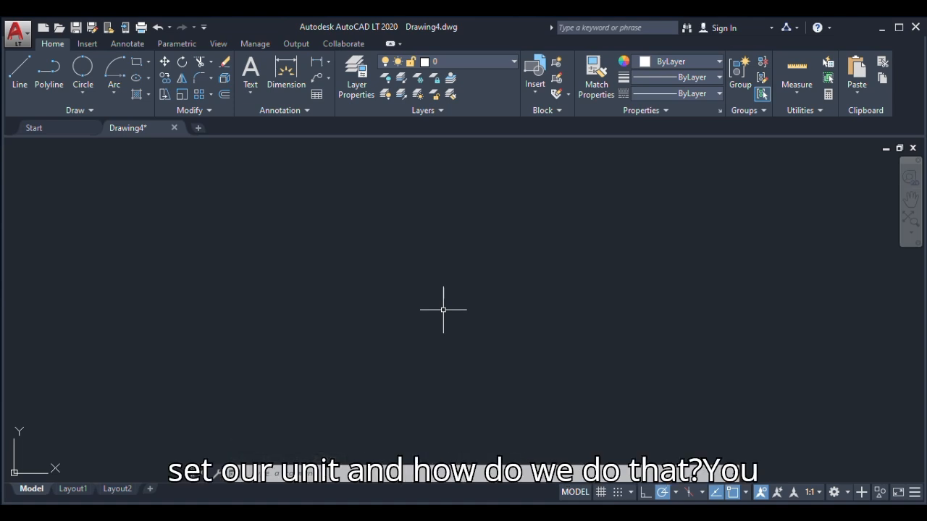
Configure the drawing units with a length precision of 0.0, millimeters as the insertion scale and clockwise angle measurement
{"action": "type", "text": "uni"}
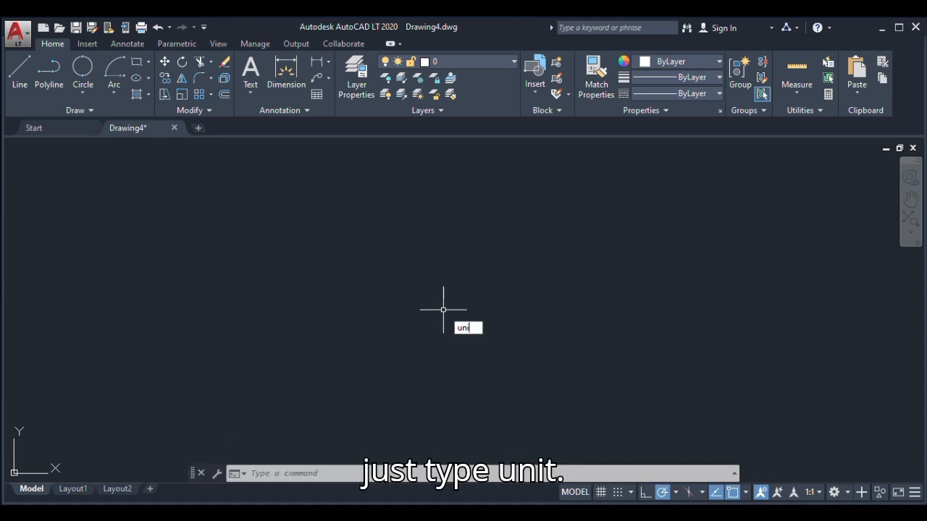
{"action": "type", "text": "ts"}
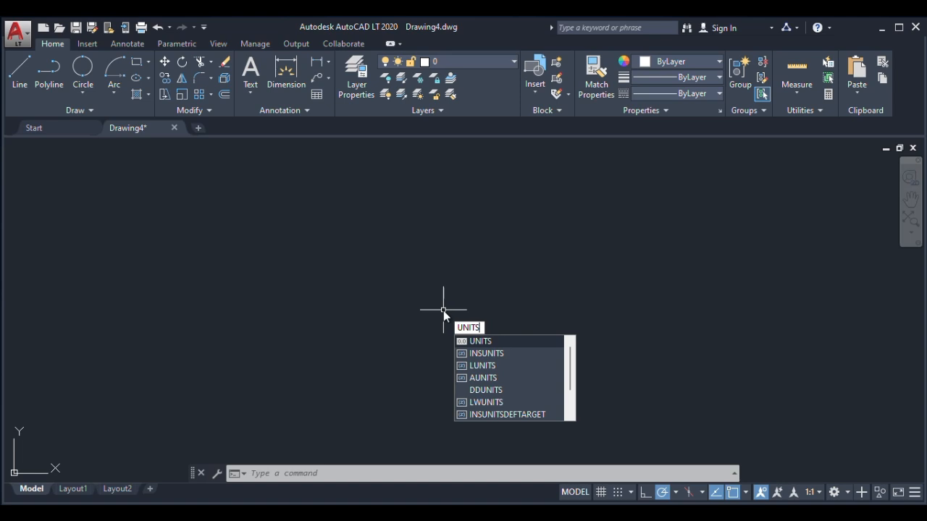
{"action": "key", "text": "Return"}
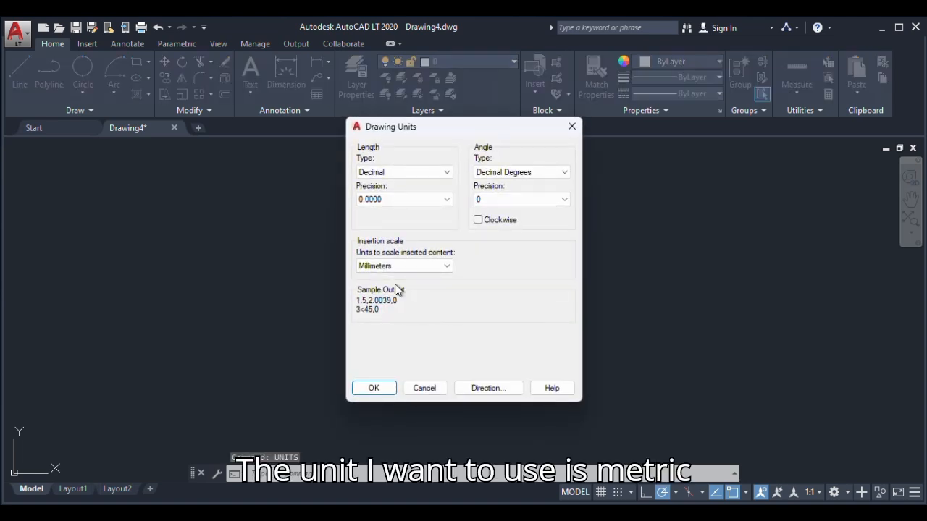
{"action": "left_click", "coordinate": [442, 199]}
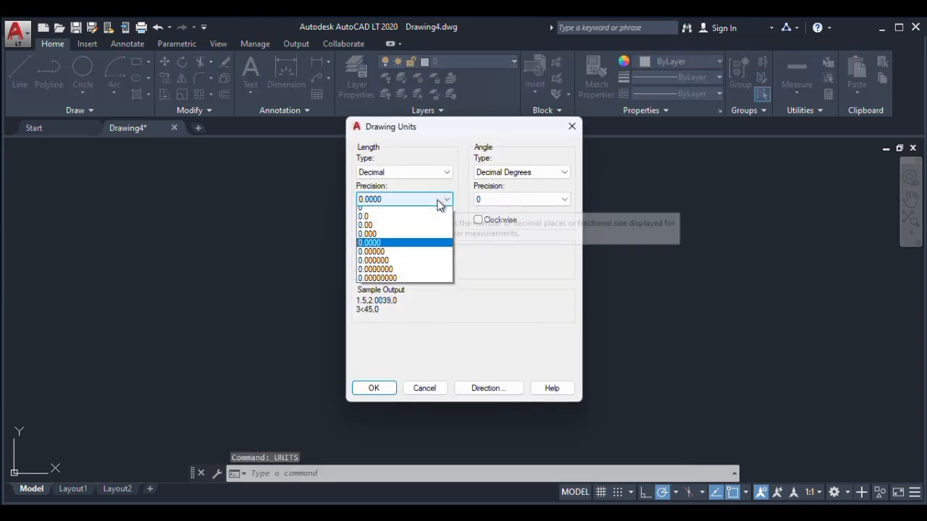
{"action": "left_click", "coordinate": [364, 221]}
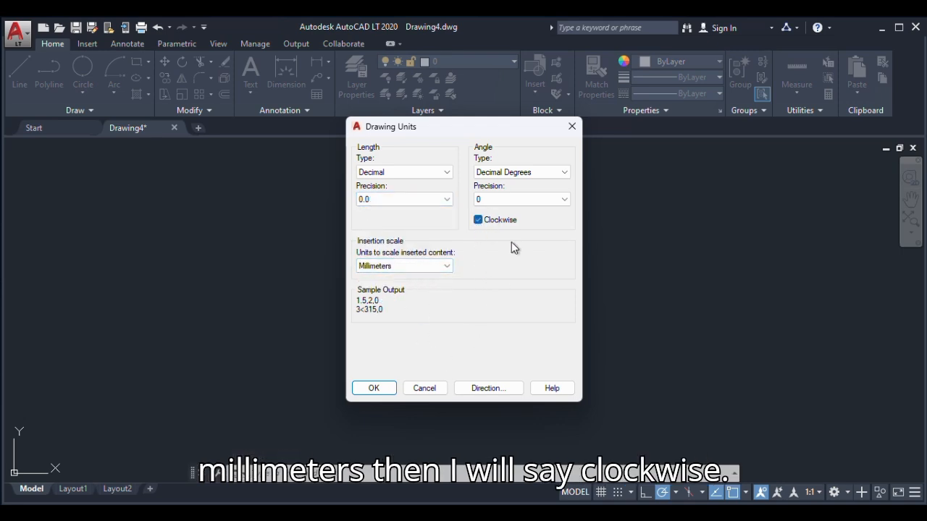
{"action": "left_click", "coordinate": [565, 173]}
{"action": "left_click", "coordinate": [567, 177]}
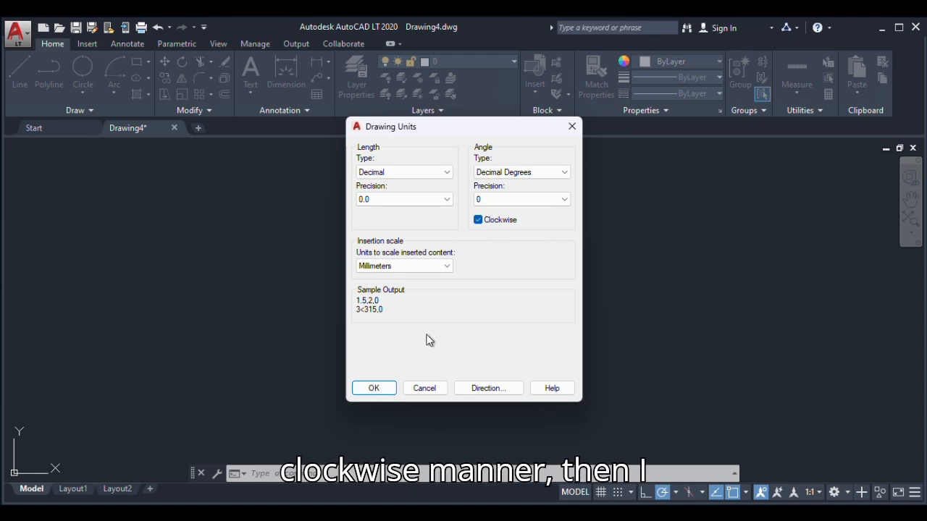
{"action": "left_click", "coordinate": [374, 388]}
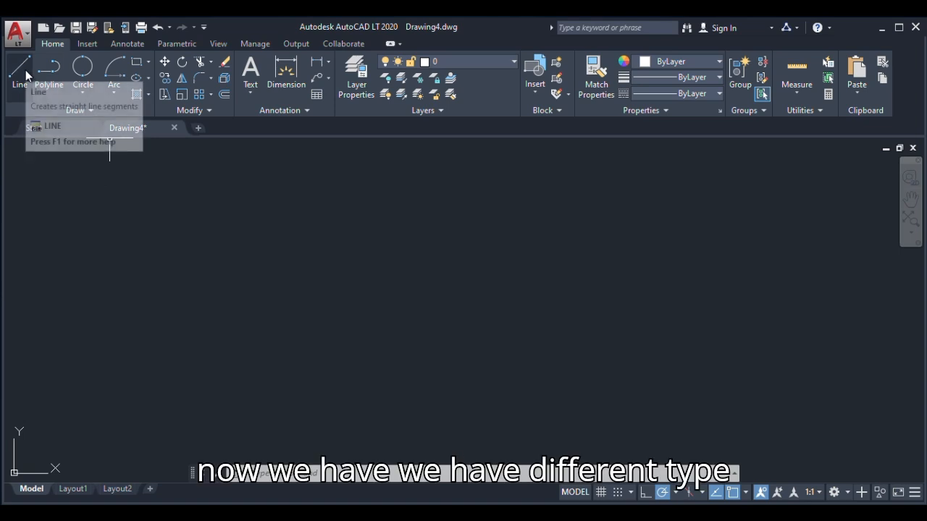
Draw one horizontal and one vertical construction line crossing at a shared point near the middle of the drawing area
{"action": "left_click", "coordinate": [92, 111]}
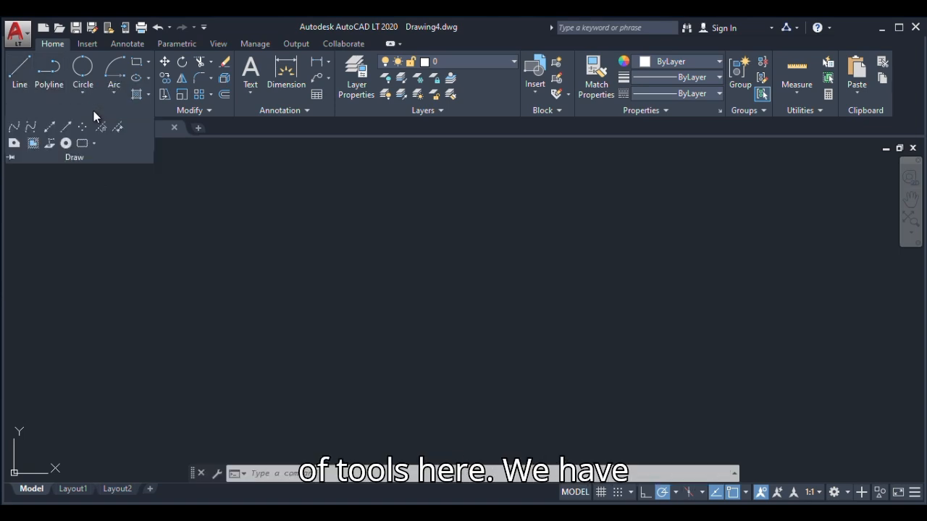
{"action": "left_click", "coordinate": [49, 126]}
{"action": "left_click", "coordinate": [393, 257]}
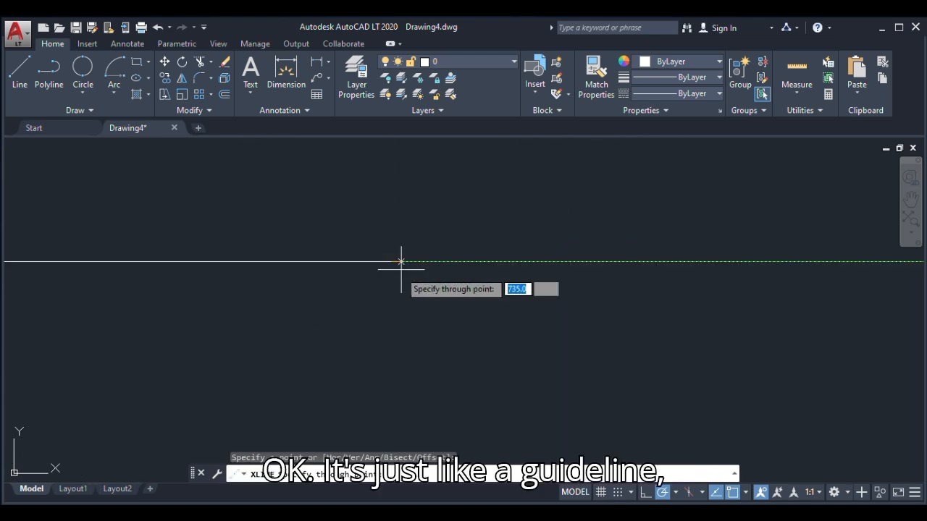
{"action": "left_click", "coordinate": [408, 262]}
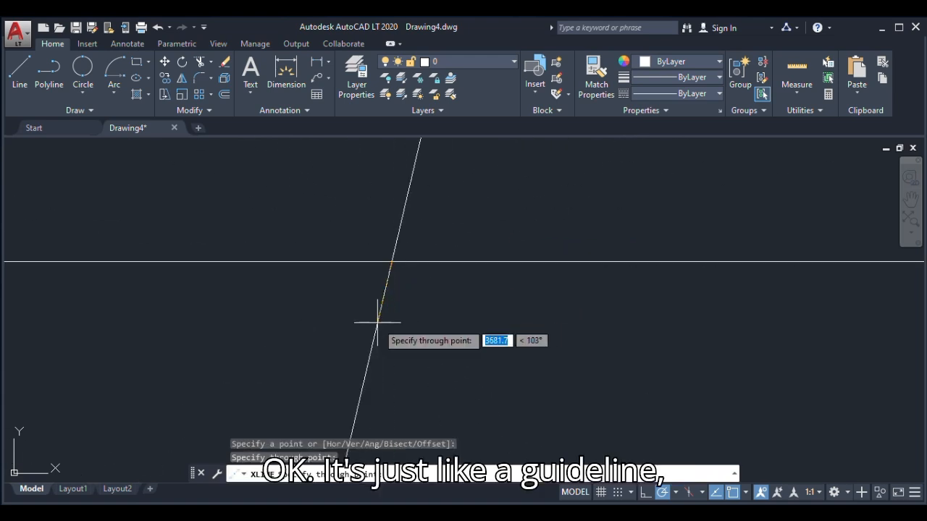
{"action": "left_click", "coordinate": [387, 316]}
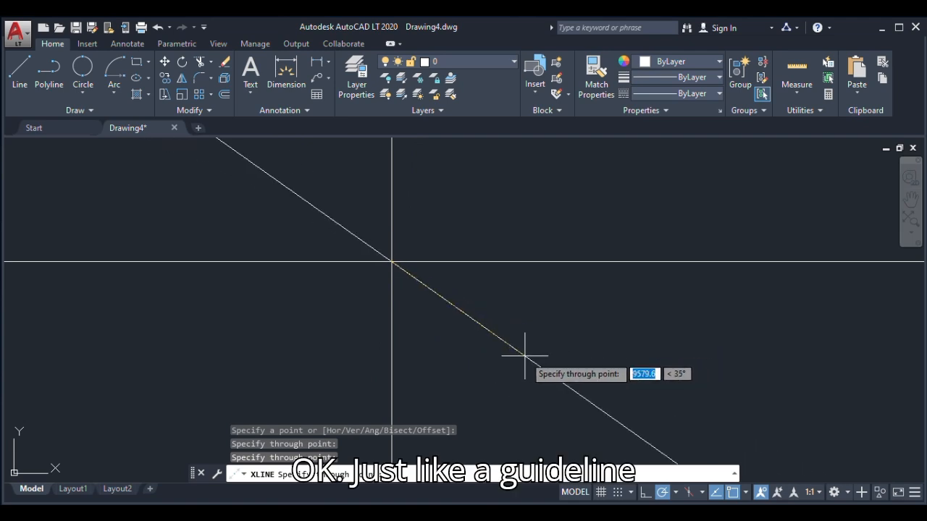
{"action": "key", "text": "Escape"}
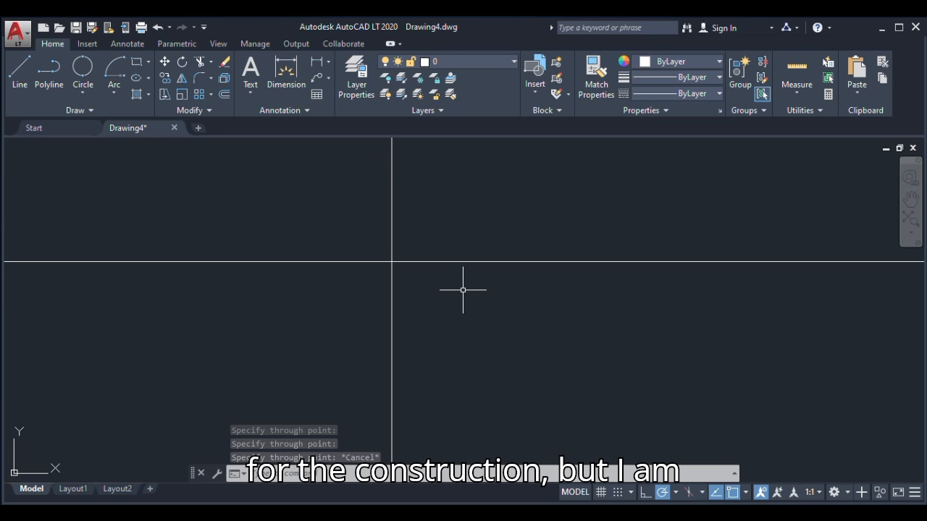
Select both construction lines with a crossing window around their intersection and erase them
{"action": "left_click", "coordinate": [418, 246]}
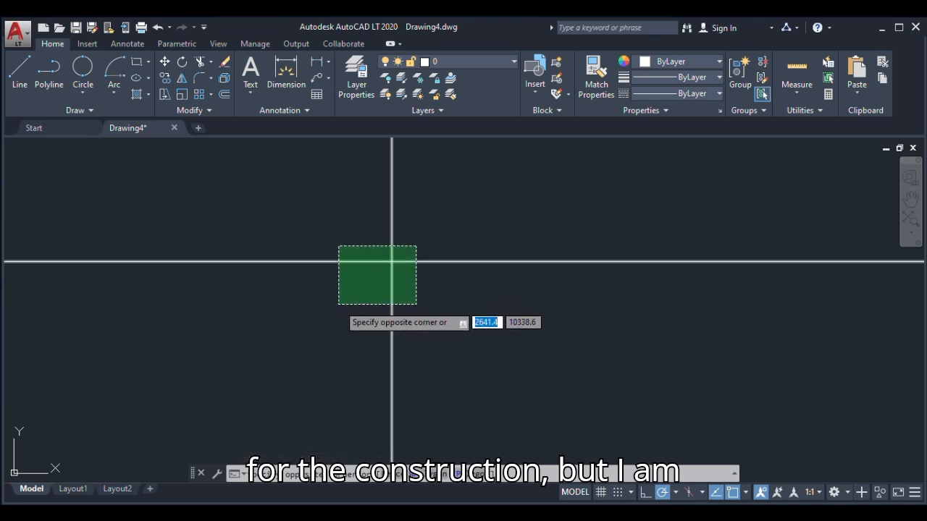
{"action": "left_click", "coordinate": [338, 304]}
{"action": "key", "text": "Delete"}
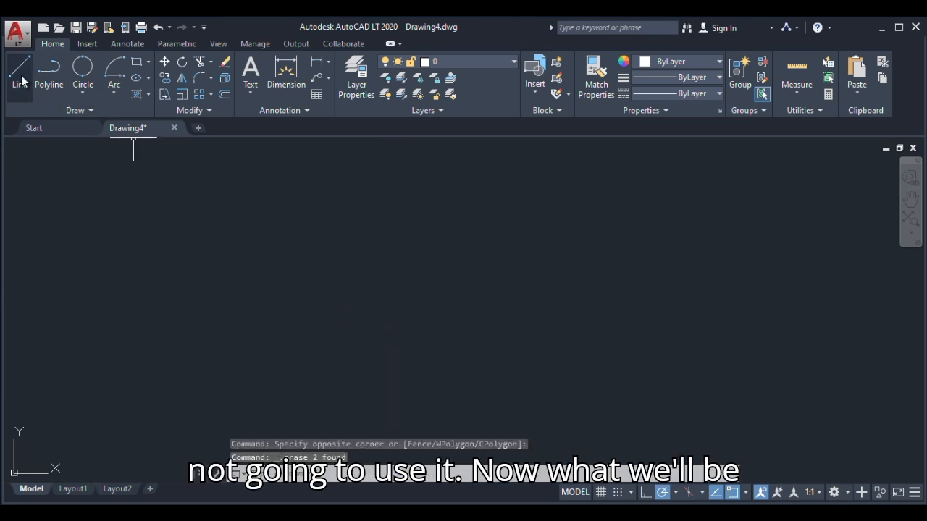
{"action": "left_click", "coordinate": [96, 111]}
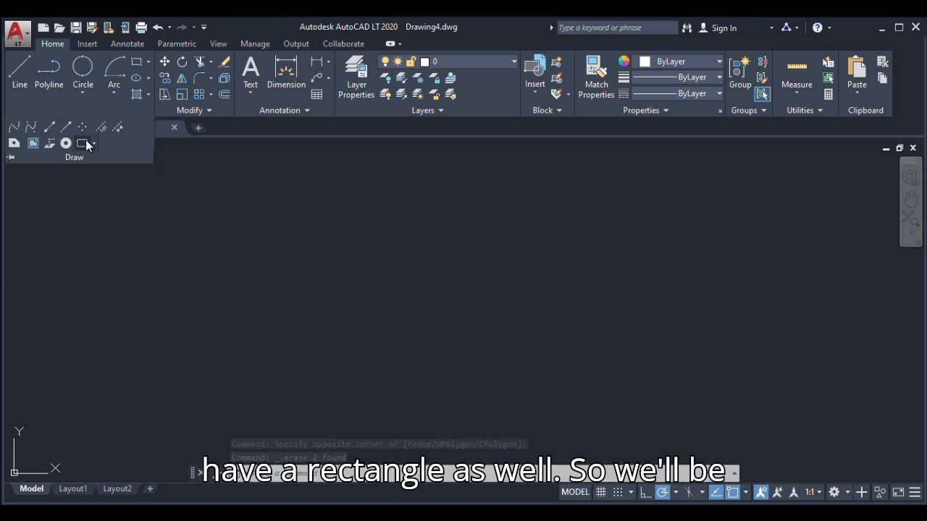
{"action": "left_click", "coordinate": [23, 71]}
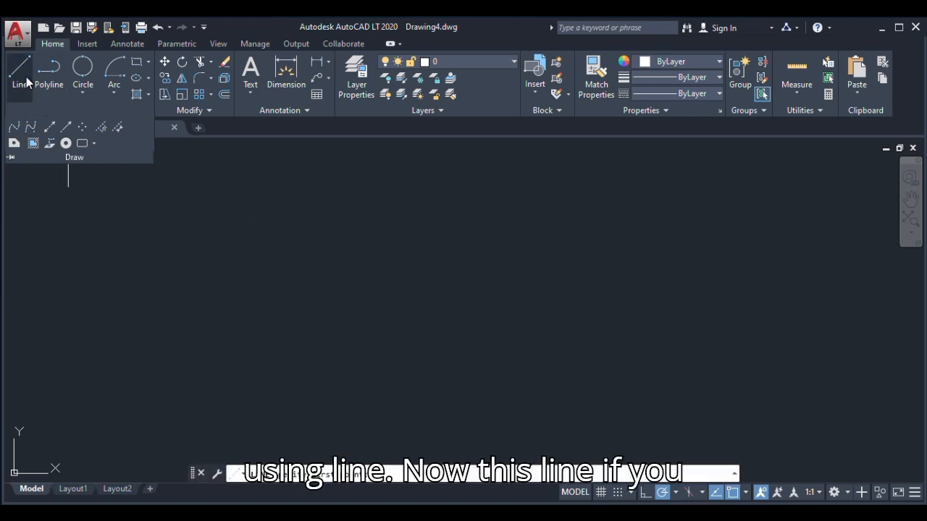
{"action": "key", "text": "Escape"}
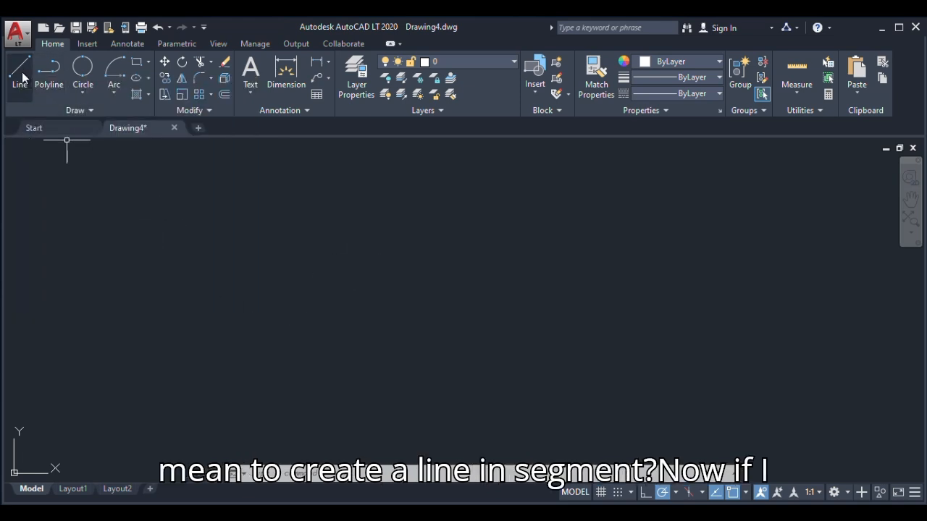
{"action": "left_click", "coordinate": [20, 73]}
{"action": "key", "text": "Escape"}
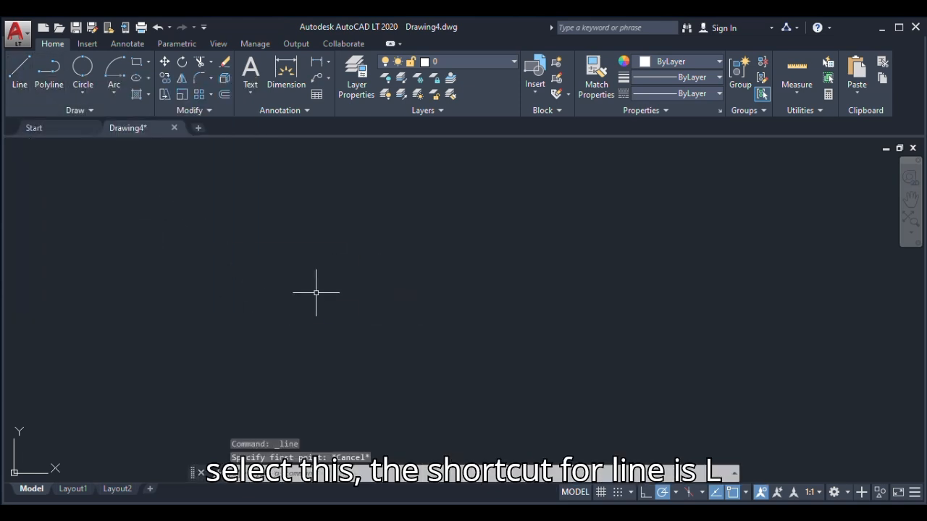
Draw a closed quadrilateral from four connected lines near the middle of the drawing area, with a horizontal base and a slanted top edge about 9700 mm long
{"action": "type", "text": "L"}
{"action": "key", "text": "Return"}
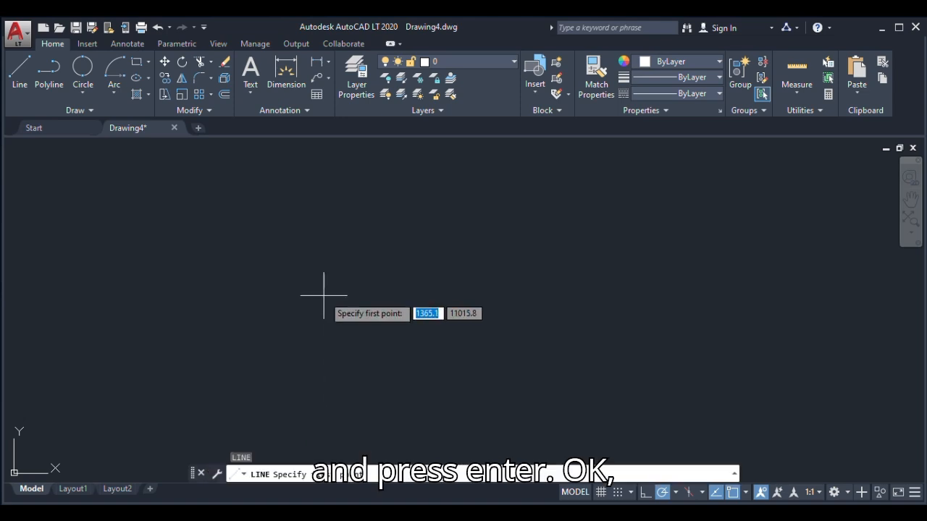
{"action": "left_click", "coordinate": [362, 239]}
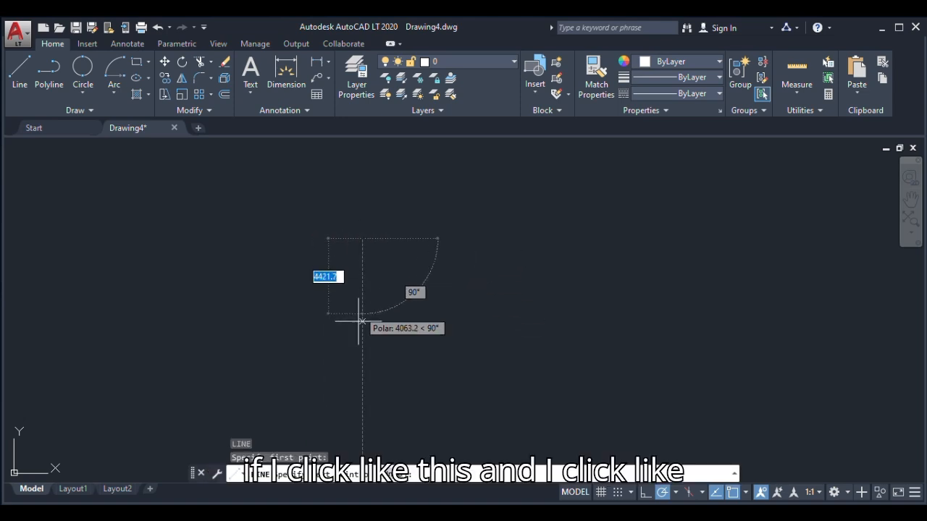
{"action": "left_click", "coordinate": [355, 355]}
{"action": "left_click", "coordinate": [538, 355]}
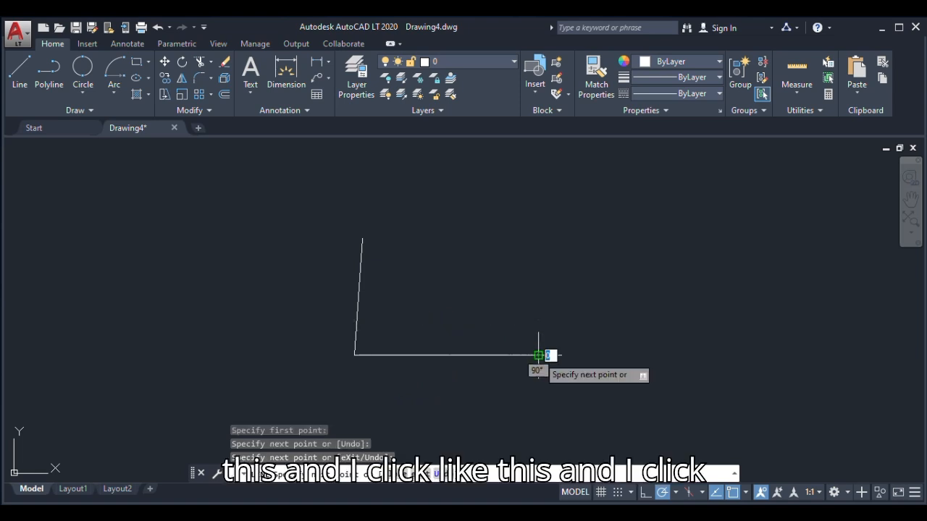
{"action": "left_click", "coordinate": [527, 214]}
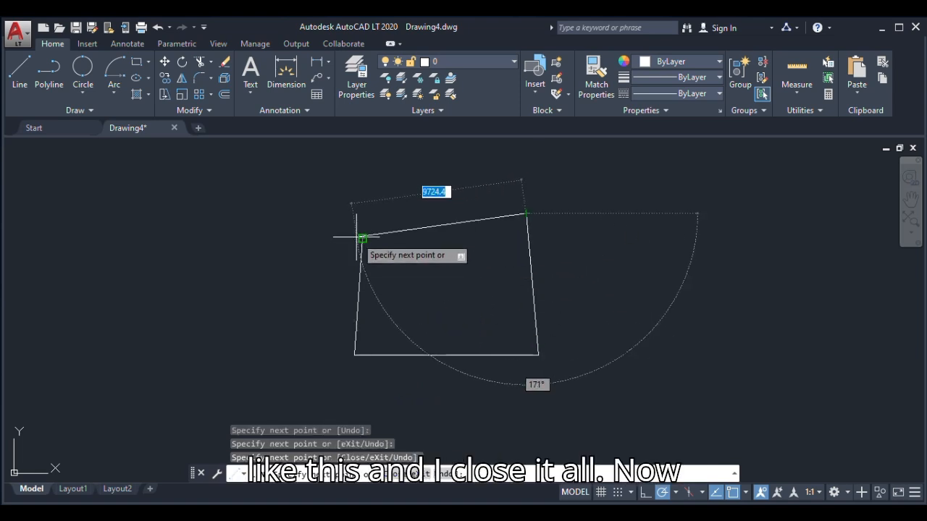
{"action": "left_click", "coordinate": [362, 238]}
{"action": "key", "text": "Escape"}
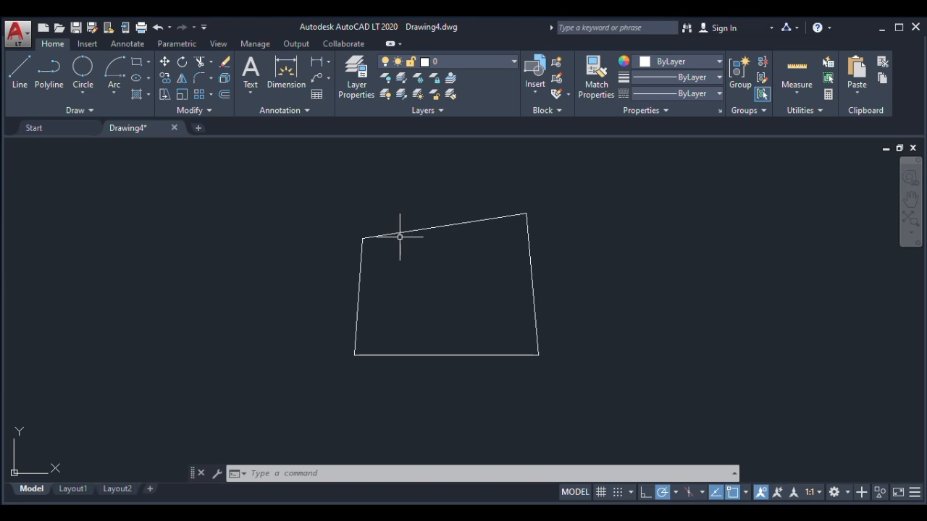
Select only the top edge of the quadrilateral to check whether its sides are separate objects, and clear the selection
{"action": "type", "text": "h"}
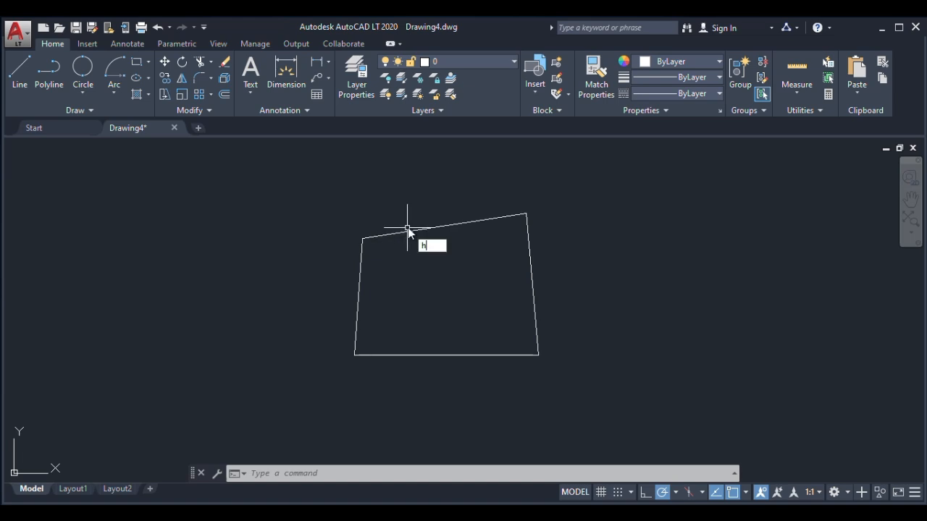
{"action": "key", "text": "BackSpace"}
{"action": "key", "text": "Escape"}
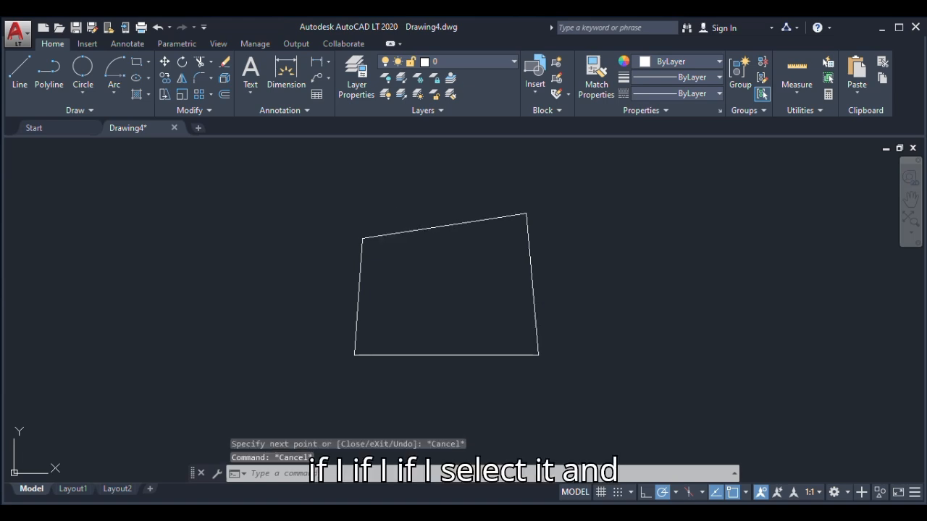
{"action": "left_click", "coordinate": [394, 234]}
{"action": "key", "text": "Escape"}
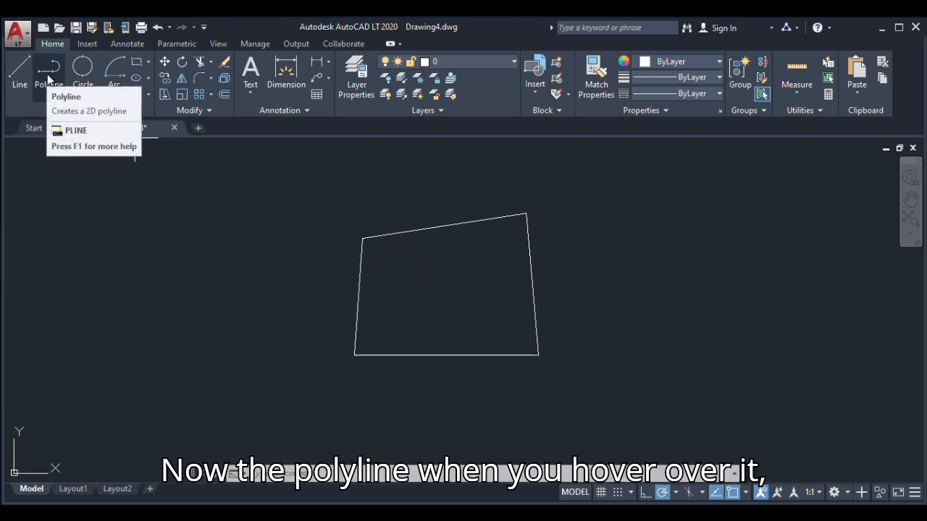
Draw a smaller four-sided outline with the Polyline tool to the left of the quadrilateral, returning to its upper-left start point
{"action": "mouse_move", "coordinate": [48, 74]}
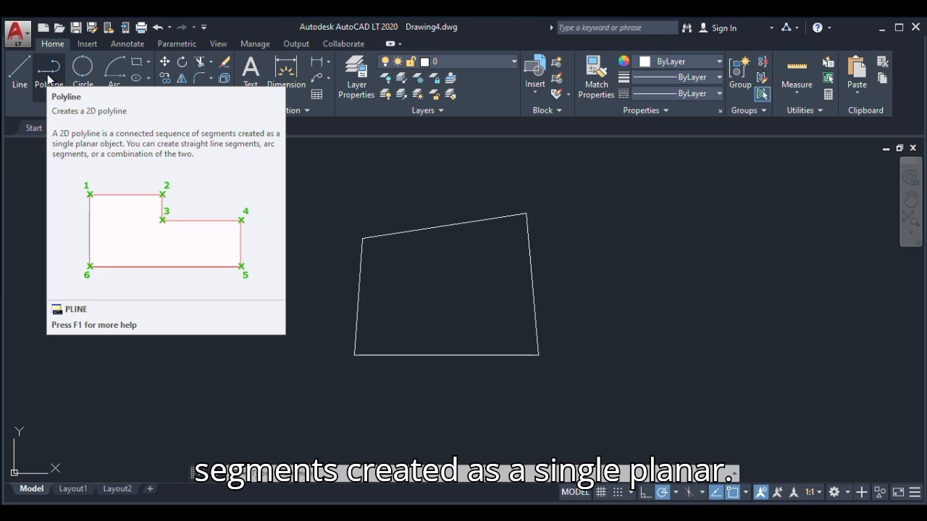
{"action": "left_click", "coordinate": [49, 72]}
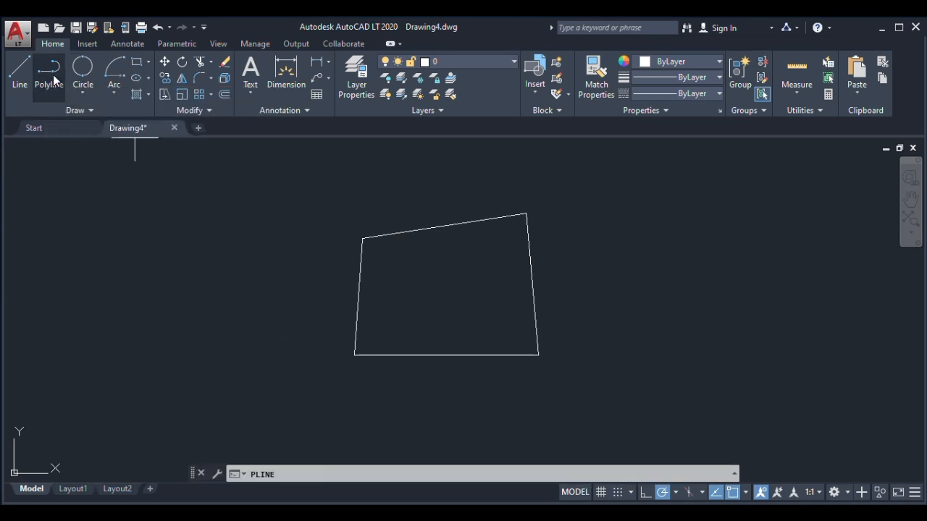
{"action": "left_click", "coordinate": [160, 229]}
{"action": "left_click", "coordinate": [161, 331]}
{"action": "left_click", "coordinate": [270, 321]}
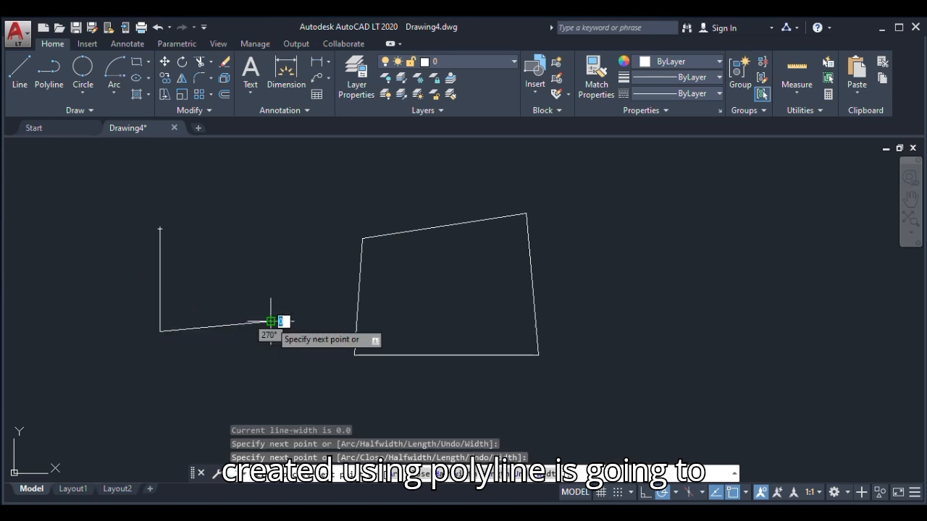
{"action": "left_click", "coordinate": [249, 235]}
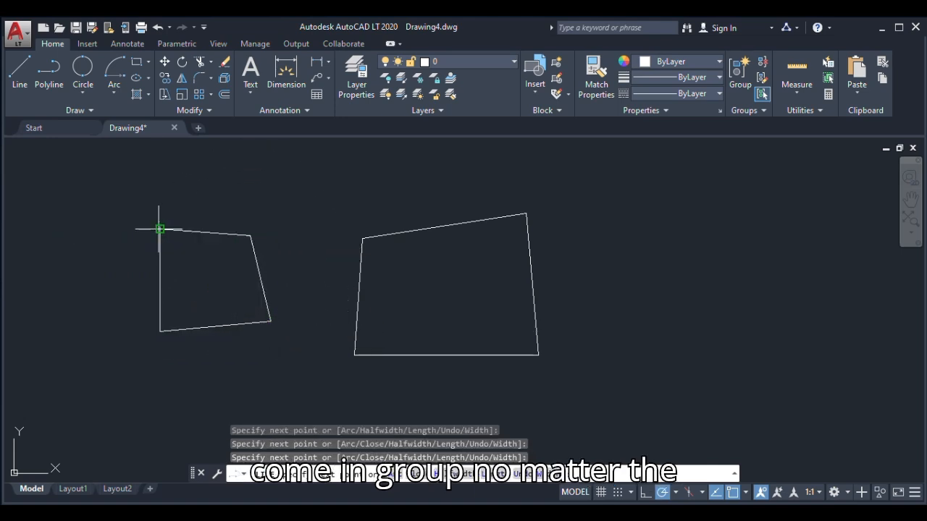
{"action": "left_click", "coordinate": [160, 229]}
Continue the polyline with five zigzag segments through and beyond its outline, ending at the lower-right corner, and select the whole polyline to compare it with the separate lines
{"action": "left_click", "coordinate": [237, 285]}
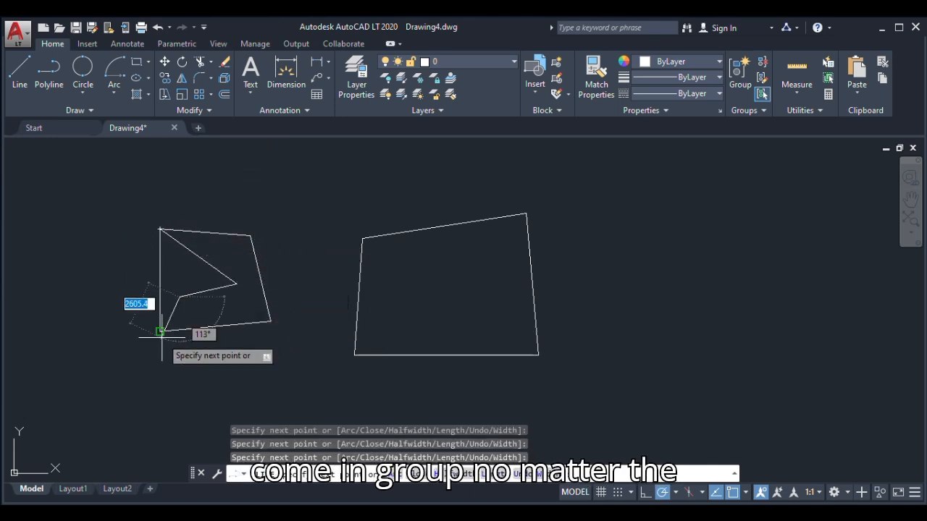
{"action": "left_click", "coordinate": [161, 328]}
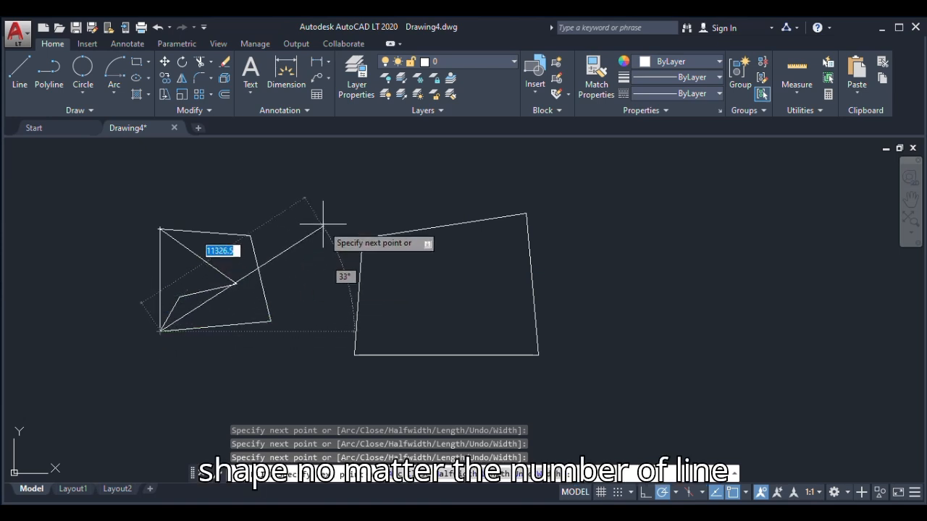
{"action": "left_click", "coordinate": [330, 194]}
{"action": "left_click", "coordinate": [269, 323]}
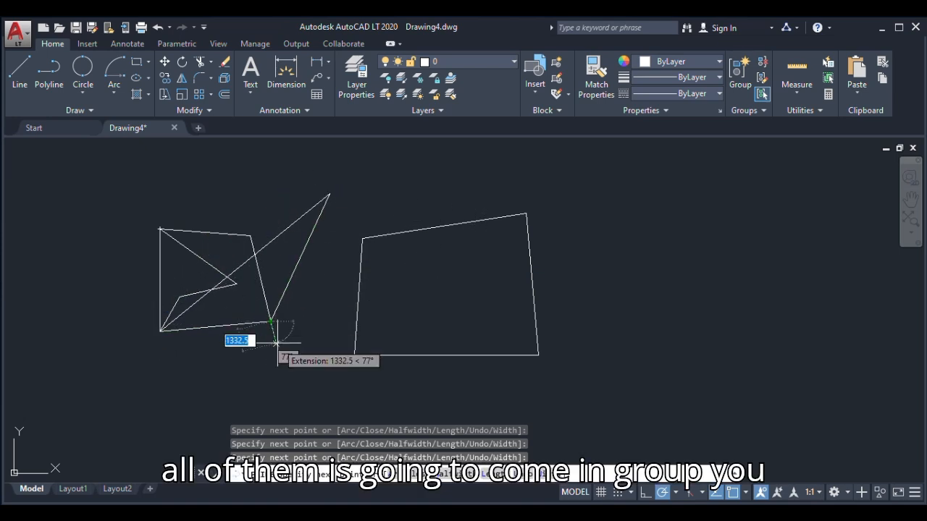
{"action": "key", "text": "Escape"}
{"action": "left_click", "coordinate": [257, 249]}
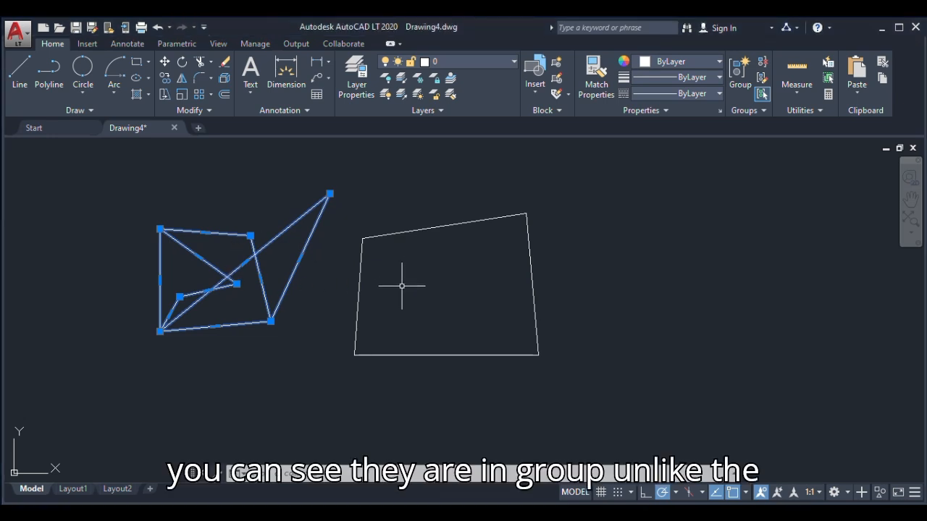
{"action": "mouse_move", "coordinate": [399, 231]}
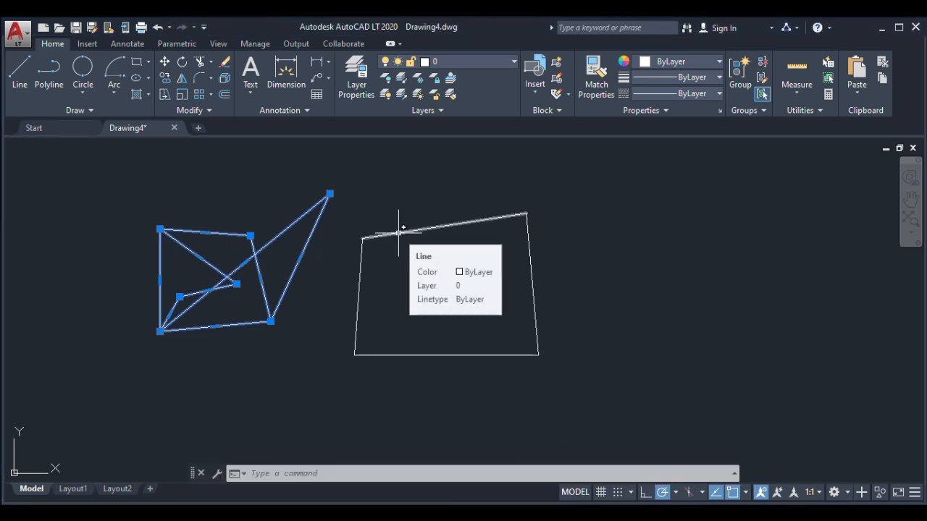
Select the quadrilateral's top and left edges alongside the polyline to compare separate lines with one polyline, and clear the selection
{"action": "left_click", "coordinate": [398, 232]}
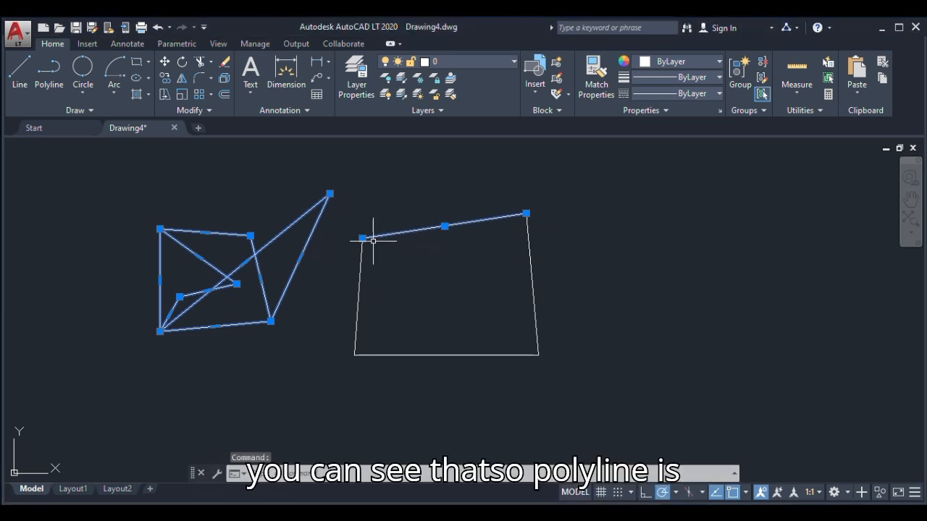
{"action": "left_click", "coordinate": [360, 264]}
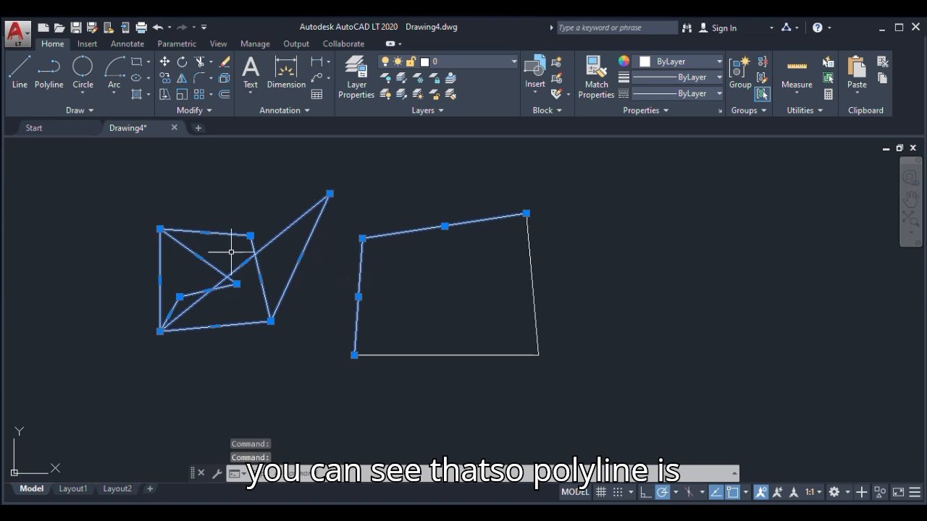
{"action": "key", "text": "Escape"}
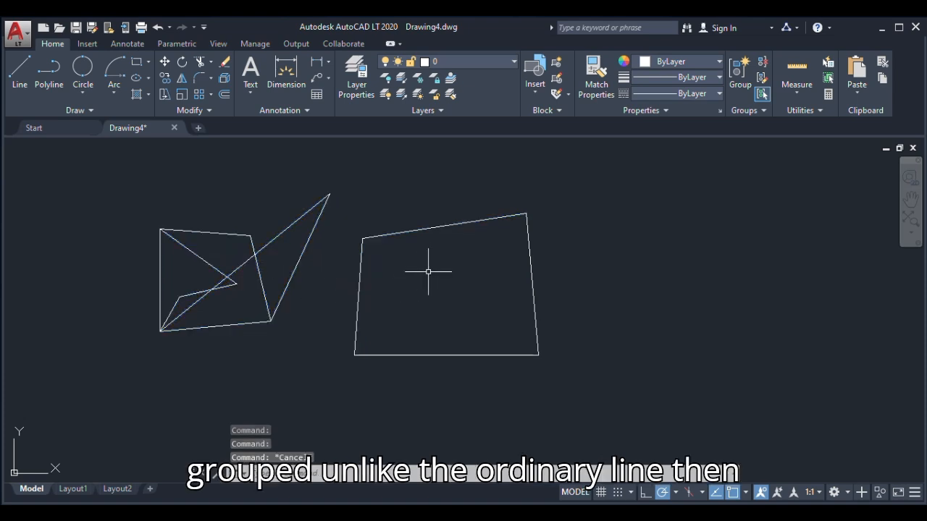
Draw a circle by center and radius just right of the quadrilateral, with a radius of 2500
{"action": "left_click", "coordinate": [82, 89]}
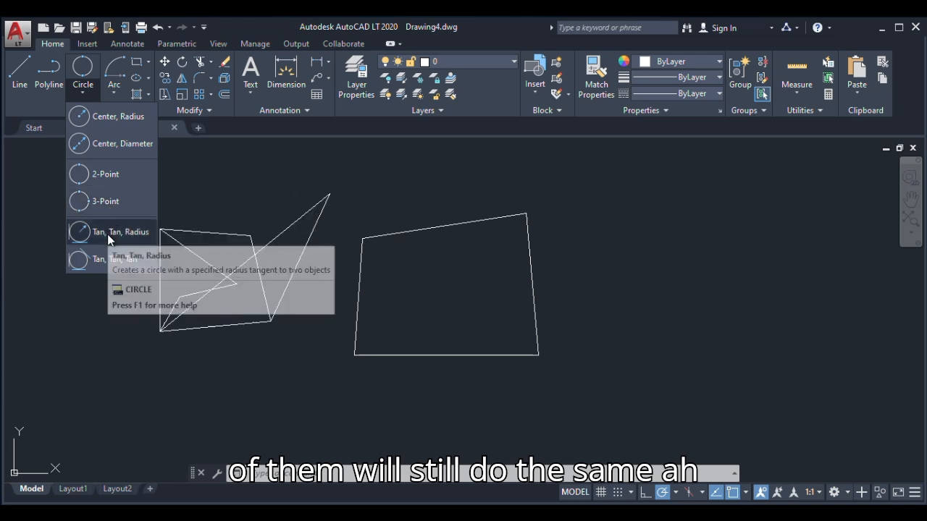
{"action": "left_click", "coordinate": [108, 118]}
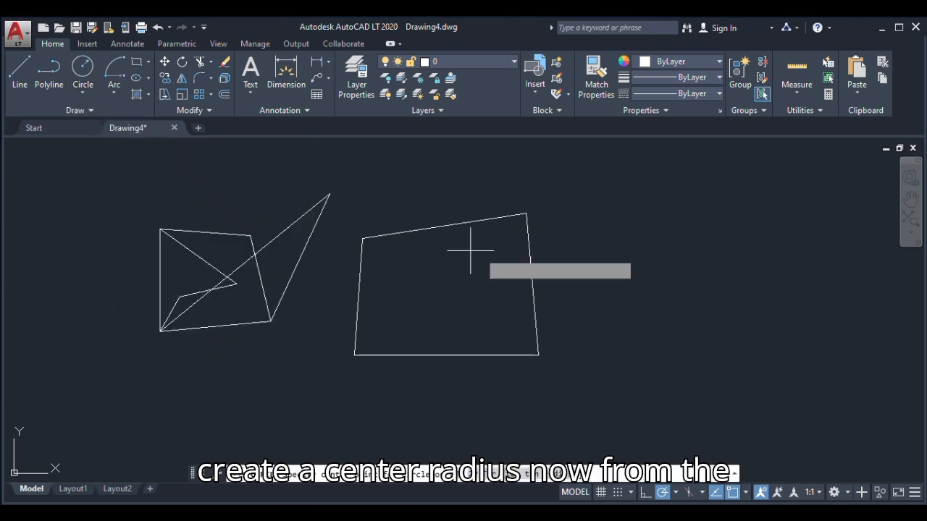
{"action": "left_click", "coordinate": [592, 269]}
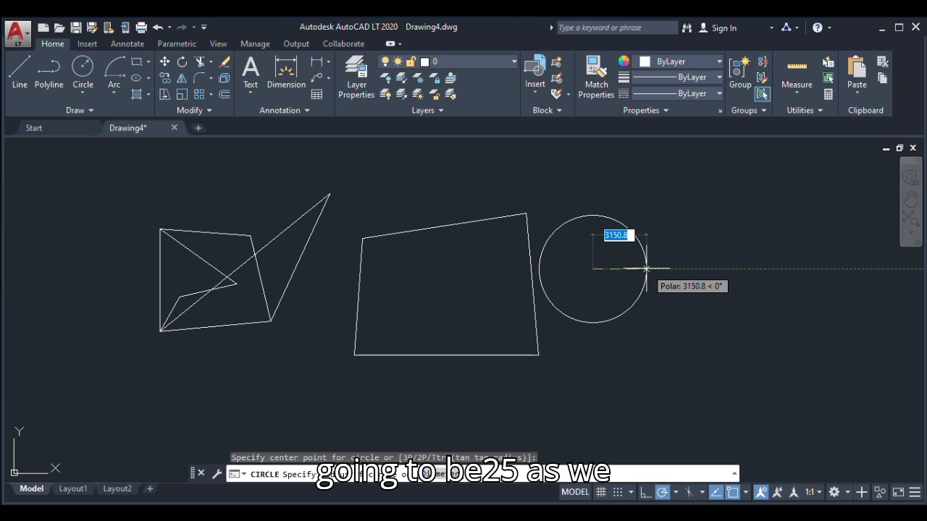
{"action": "type", "text": "2500"}
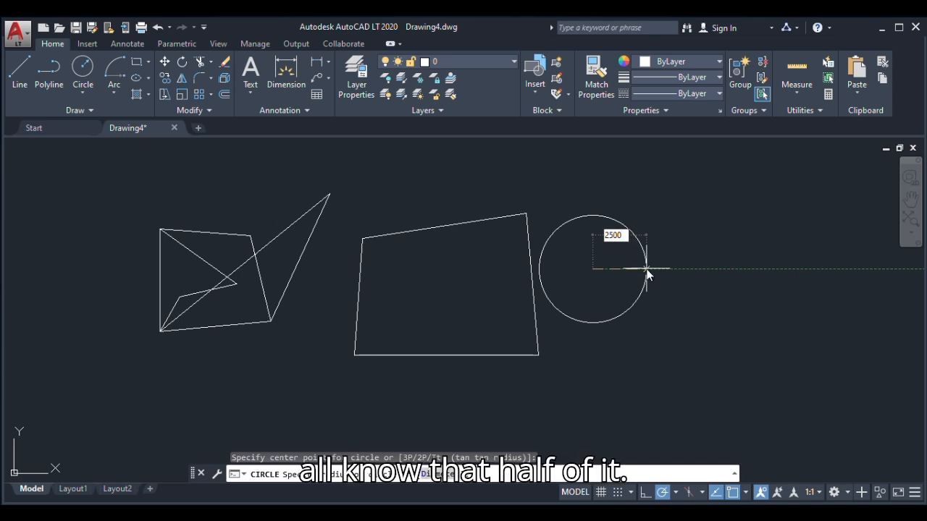
{"action": "key", "text": "Return"}
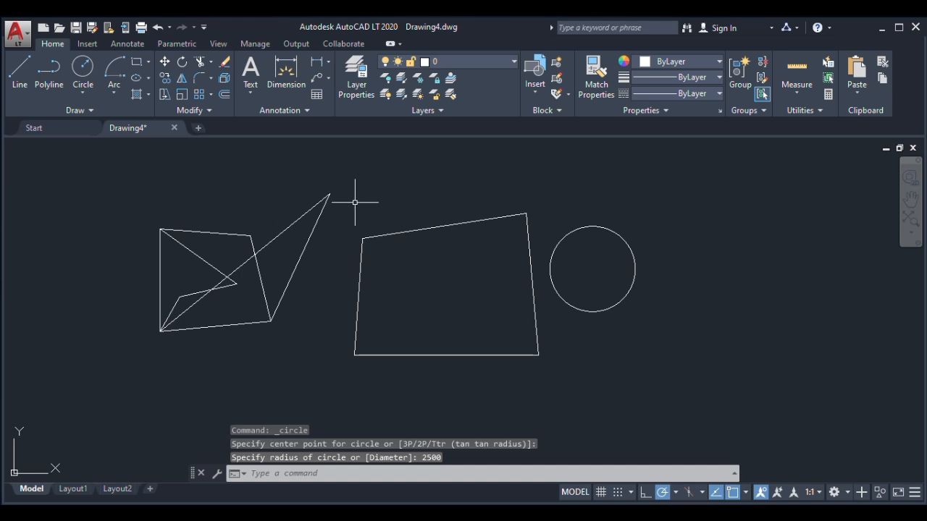
Add a radius dimension to the circle, placed inside its upper-right part, and inspect the dimension text up close
{"action": "left_click", "coordinate": [316, 62]}
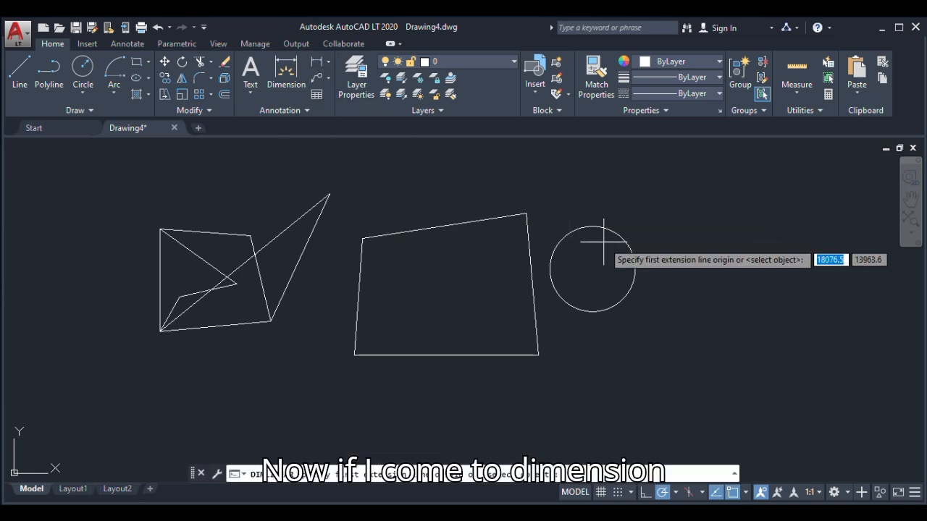
{"action": "left_click", "coordinate": [330, 62]}
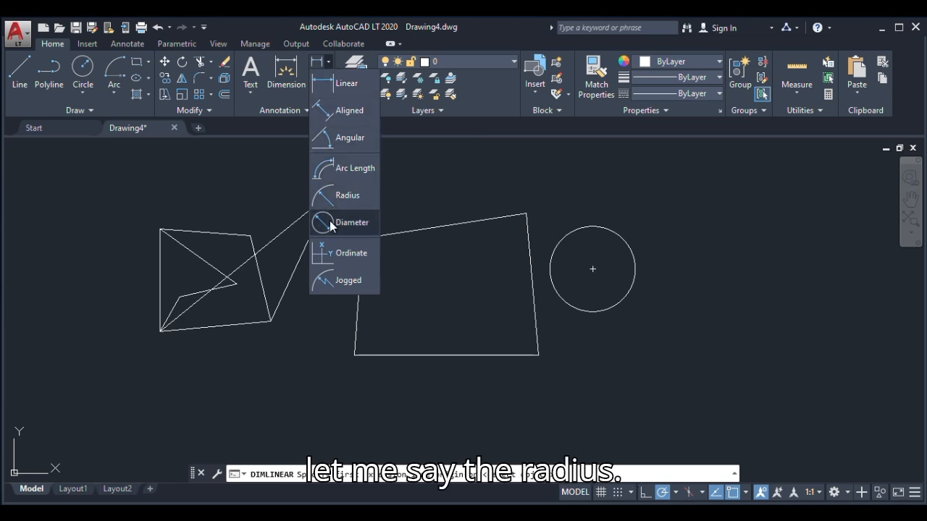
{"action": "left_click", "coordinate": [340, 195]}
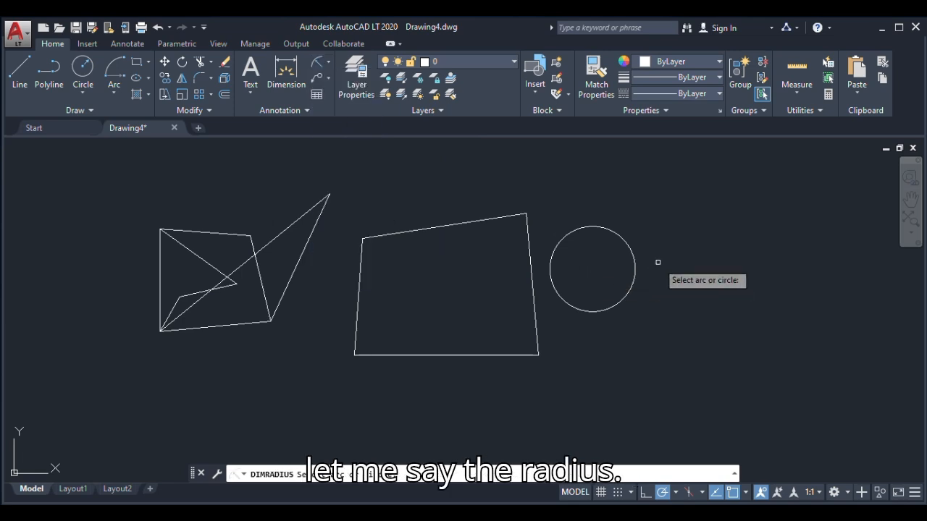
{"action": "left_click", "coordinate": [623, 240]}
{"action": "scroll", "coordinate": [617, 250], "scroll_direction": "up", "scroll_amount": 5}
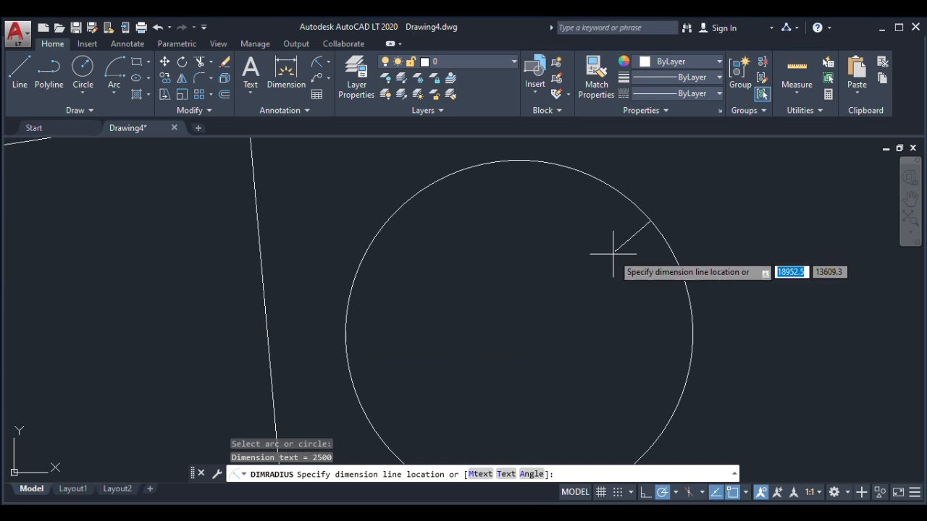
{"action": "left_click", "coordinate": [563, 304]}
{"action": "scroll", "coordinate": [577, 296], "scroll_direction": "up", "scroll_amount": 8}
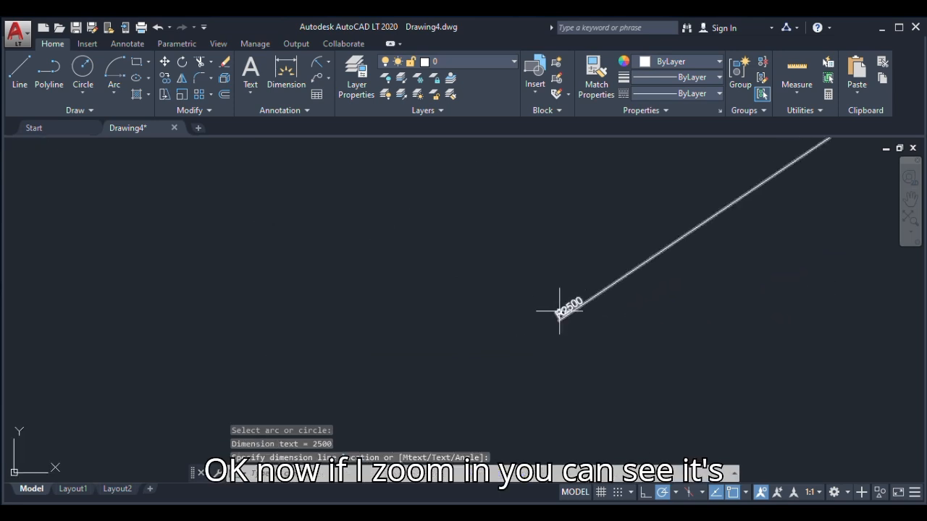
{"action": "scroll", "coordinate": [605, 308], "scroll_direction": "down", "scroll_amount": 5}
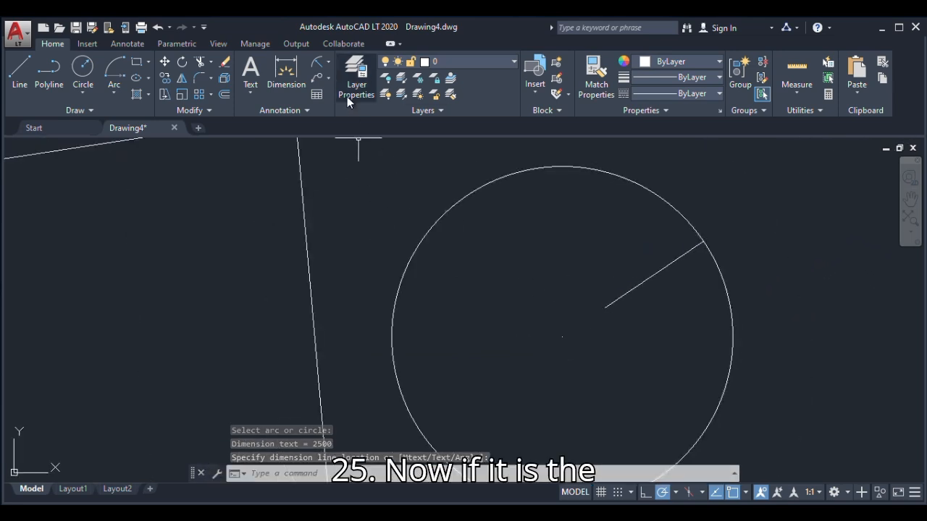
Add a diameter dimension to the same circle, placed just inside its upper-left edge
{"action": "left_click", "coordinate": [328, 62]}
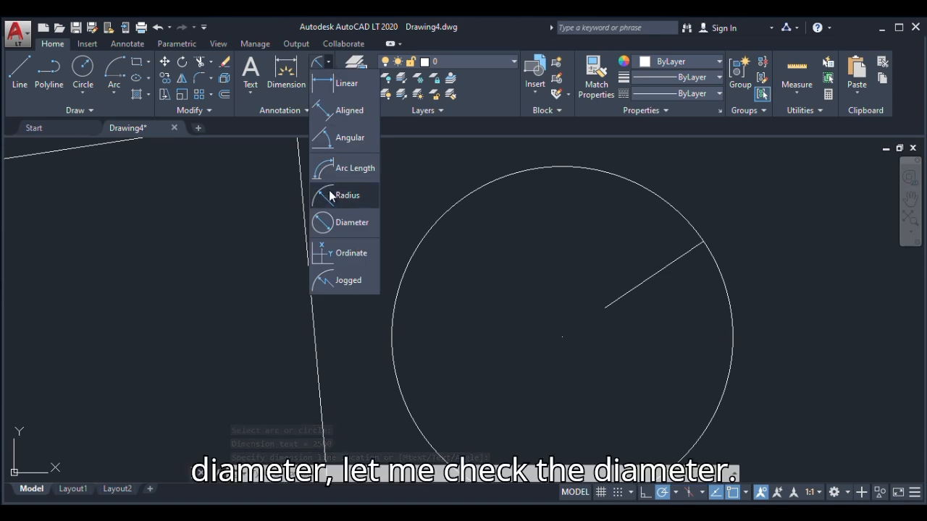
{"action": "left_click", "coordinate": [331, 217]}
{"action": "left_click", "coordinate": [512, 174]}
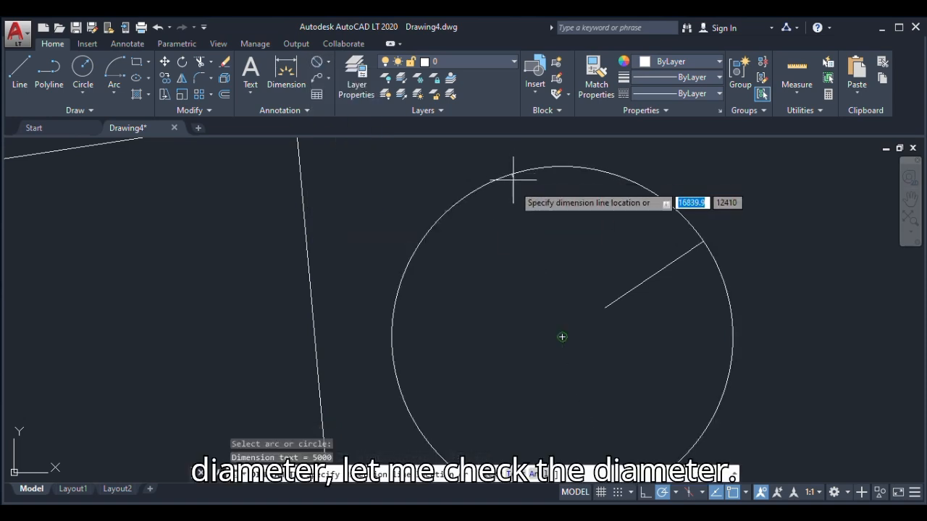
{"action": "scroll", "coordinate": [533, 231], "scroll_direction": "up", "scroll_amount": 5}
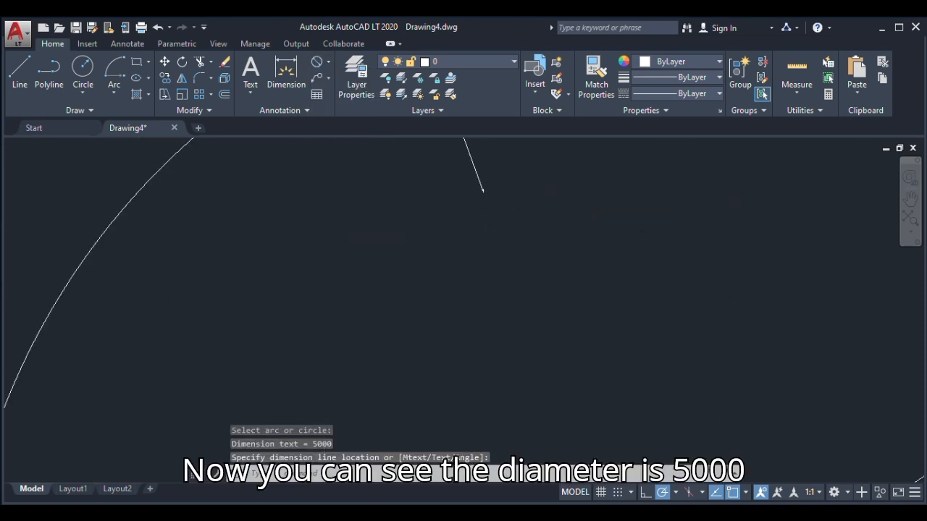
{"action": "scroll", "coordinate": [568, 216], "scroll_direction": "down", "scroll_amount": 5}
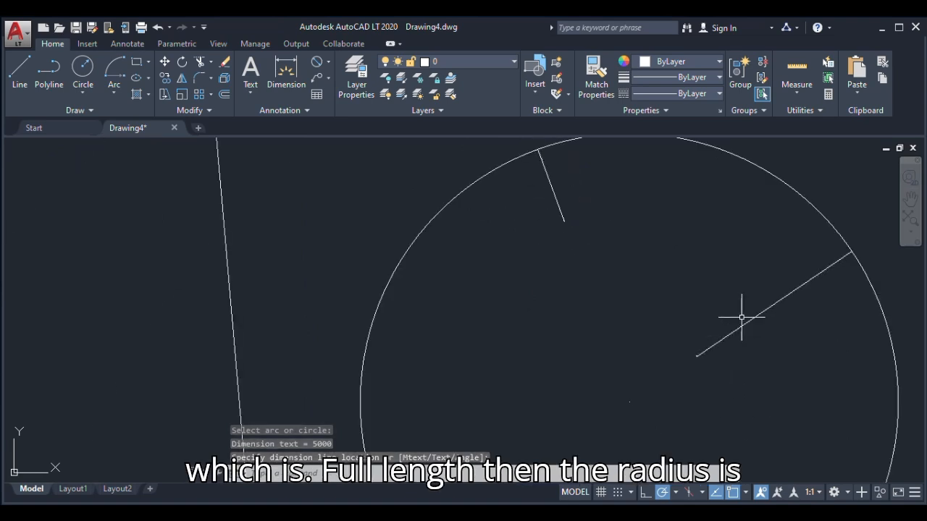
{"action": "scroll", "coordinate": [550, 317], "scroll_direction": "down", "scroll_amount": 5}
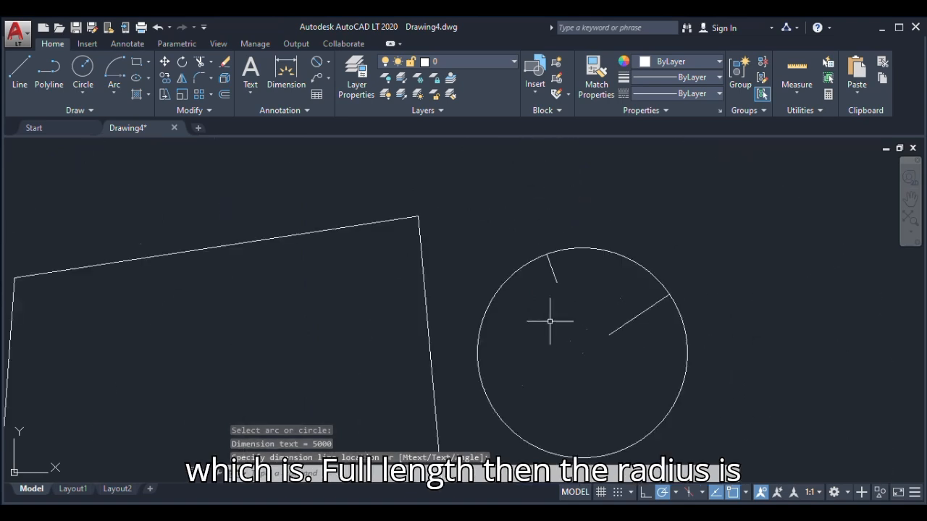
Draw a second circle by center and diameter to the right of the dimensioned circle, with a diameter of 5000
{"action": "left_click", "coordinate": [147, 78]}
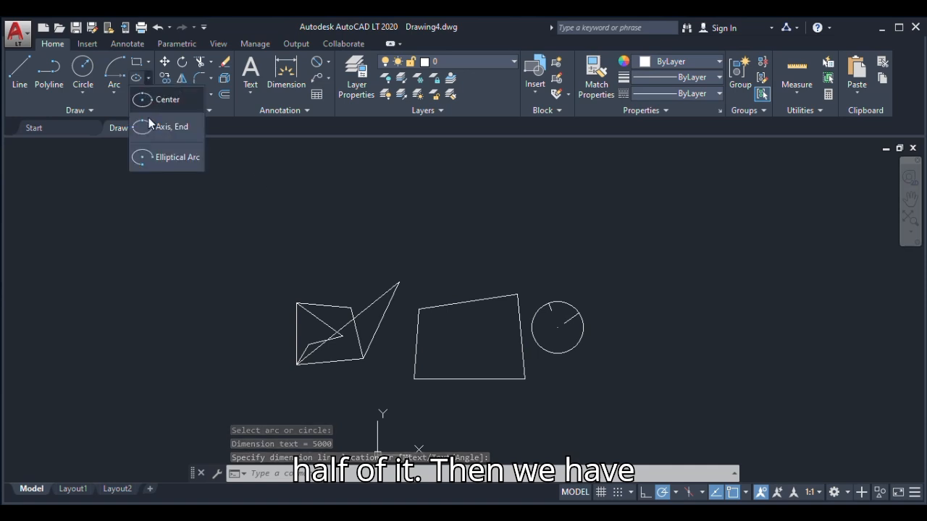
{"action": "left_click", "coordinate": [85, 93]}
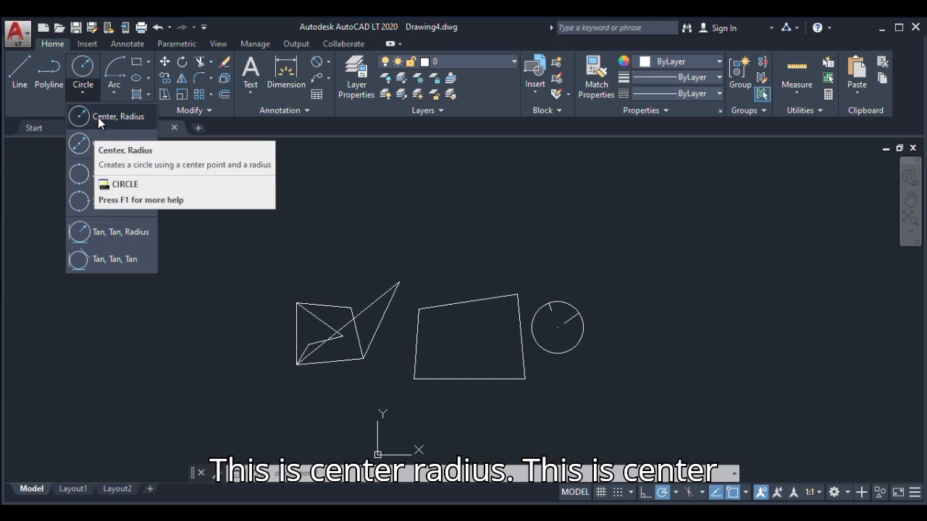
{"action": "left_click", "coordinate": [89, 151]}
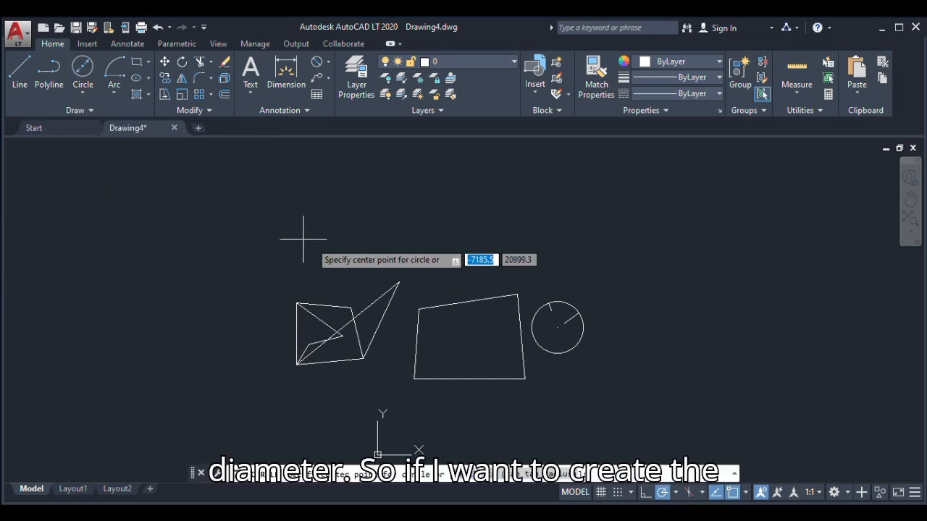
{"action": "scroll", "coordinate": [606, 306], "scroll_direction": "up", "scroll_amount": 3}
{"action": "scroll", "coordinate": [449, 324], "scroll_direction": "down", "scroll_amount": 2}
{"action": "scroll", "coordinate": [428, 329], "scroll_direction": "up", "scroll_amount": 2}
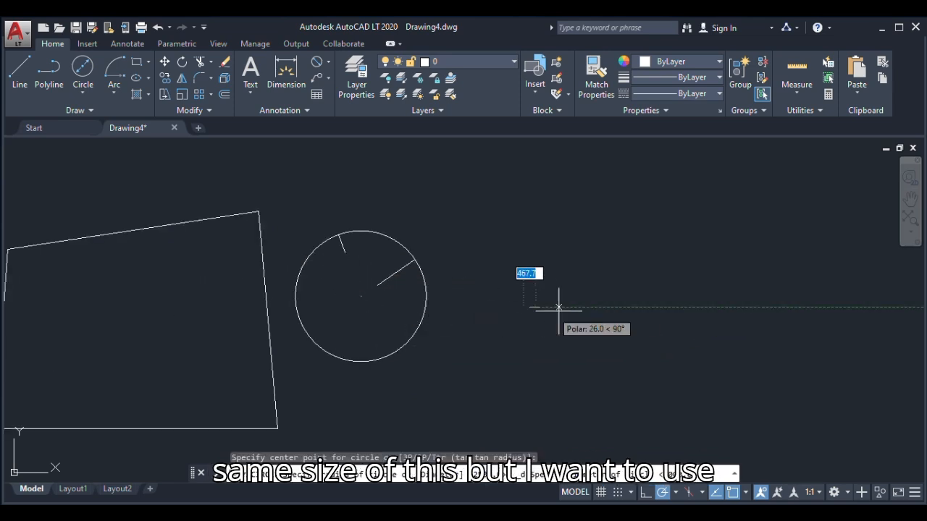
{"action": "left_click", "coordinate": [529, 307]}
{"action": "key", "text": "BackSpace"}
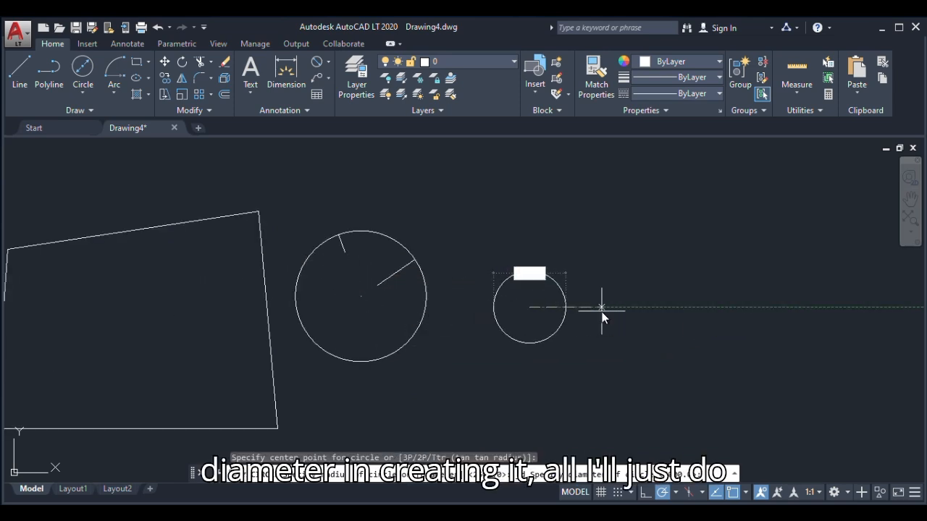
{"action": "type", "text": "5000"}
{"action": "key", "text": "Return"}
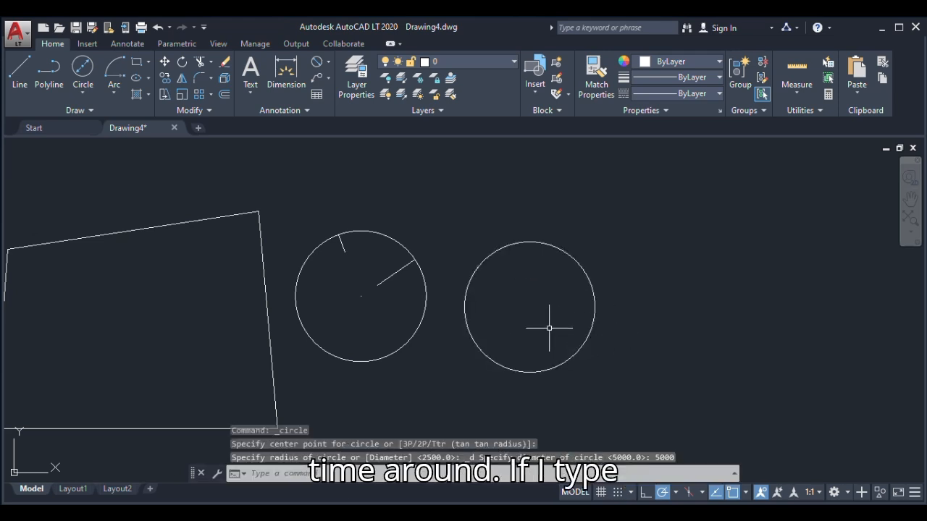
Try a third circle with a radius of 2500 overlapping the second circle's right side, and undo it
{"action": "key", "text": "Return"}
{"action": "left_click", "coordinate": [638, 282]}
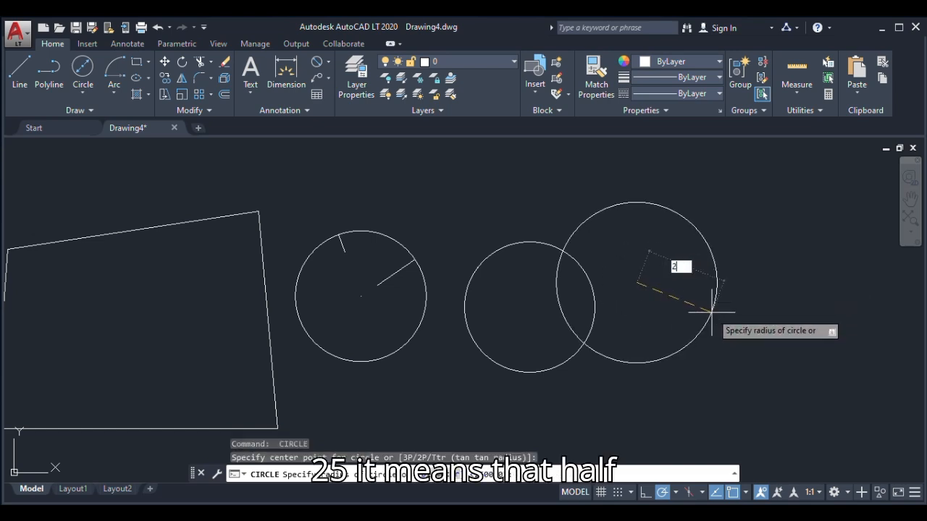
{"action": "key", "text": "Return"}
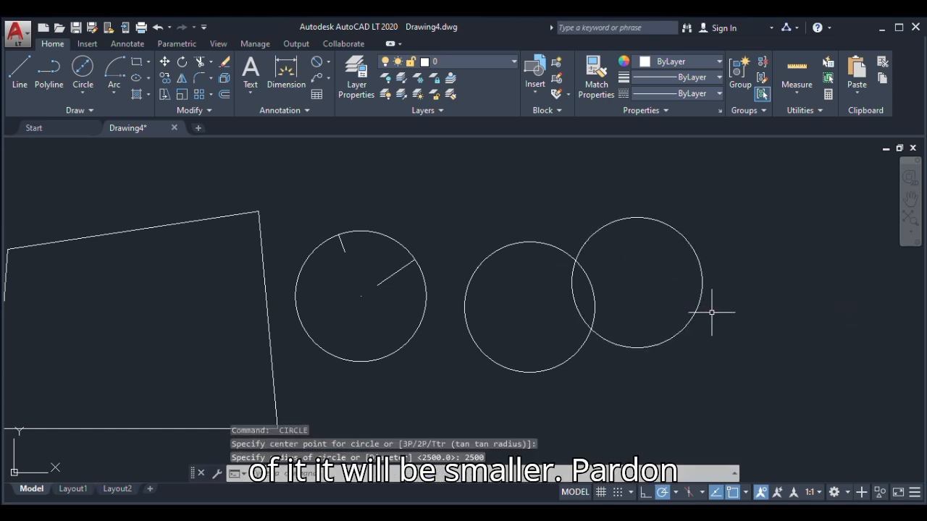
{"action": "key", "text": "ctrl+z"}
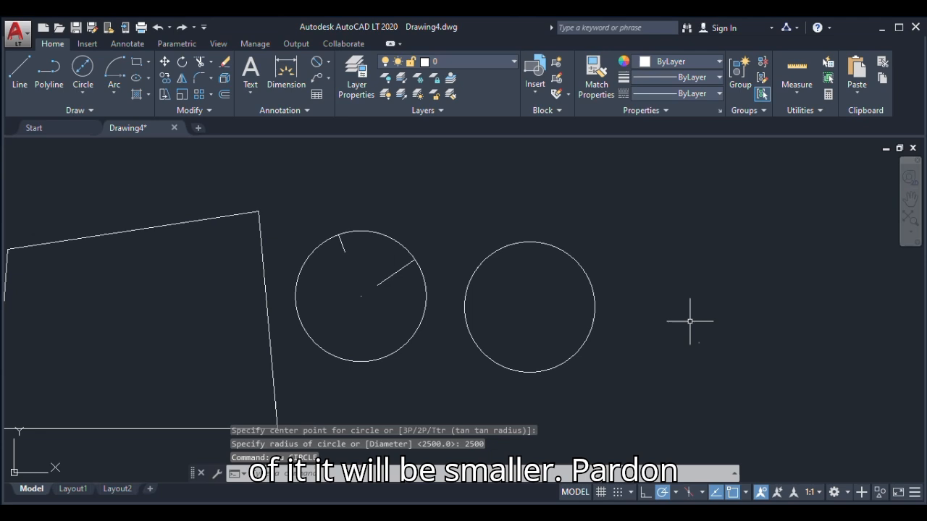
Draw a small circle by center and diameter to the right of the second circle, with a diameter of 2500
{"action": "left_click", "coordinate": [82, 80]}
{"action": "left_click", "coordinate": [651, 319]}
{"action": "type", "text": "d"}
{"action": "key", "text": "Return"}
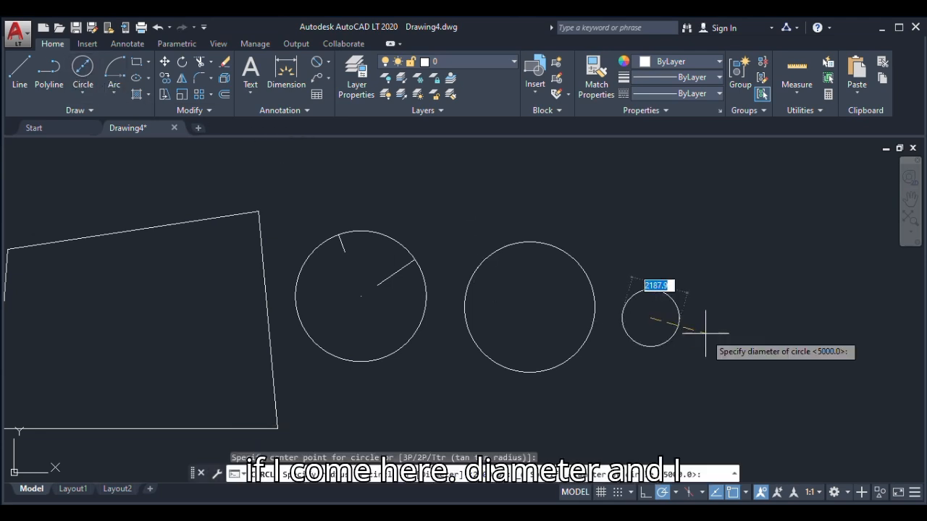
{"action": "type", "text": "2500"}
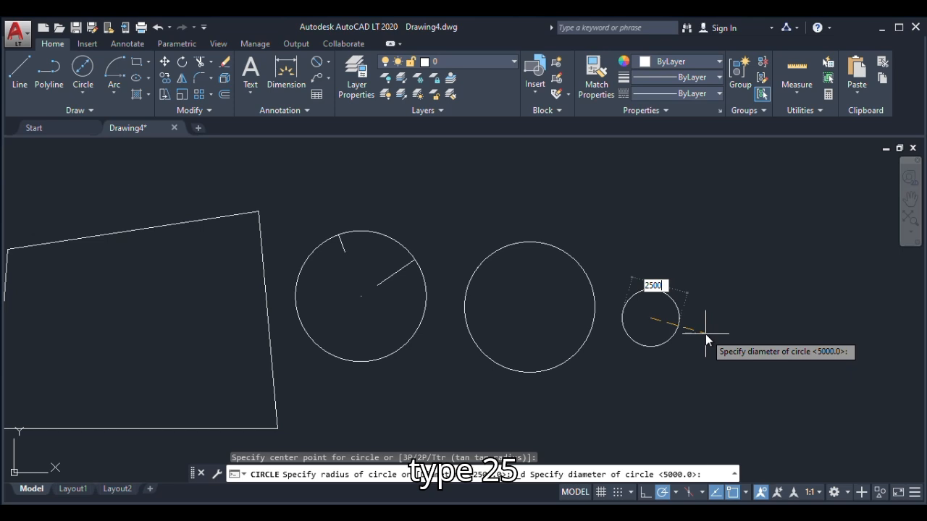
{"action": "key", "text": "Return"}
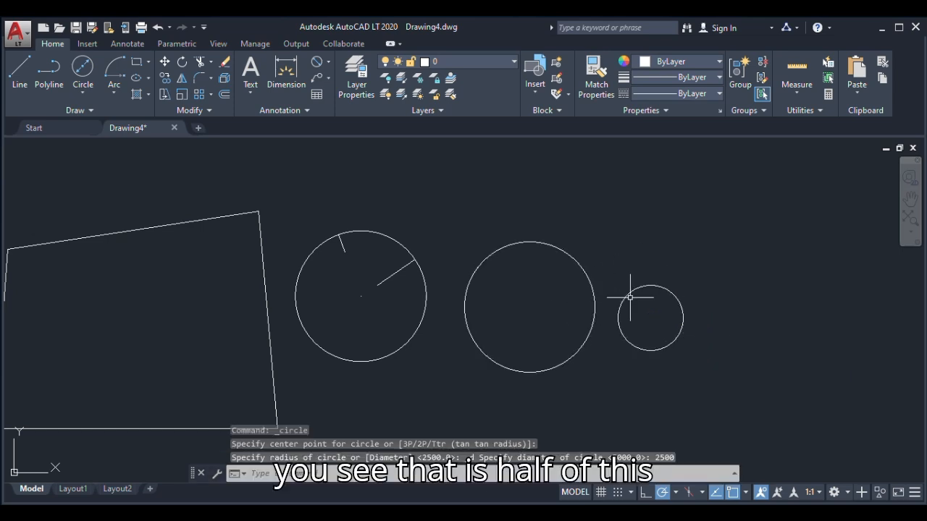
Draw a short horizontal line in the empty space above the first two circles
{"action": "scroll", "coordinate": [558, 310], "scroll_direction": "down", "scroll_amount": 4}
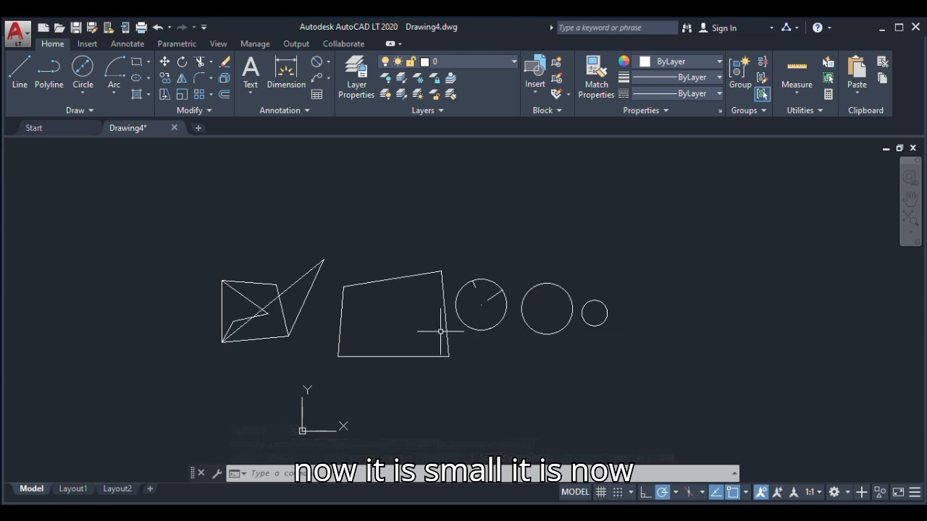
{"action": "left_click", "coordinate": [85, 93]}
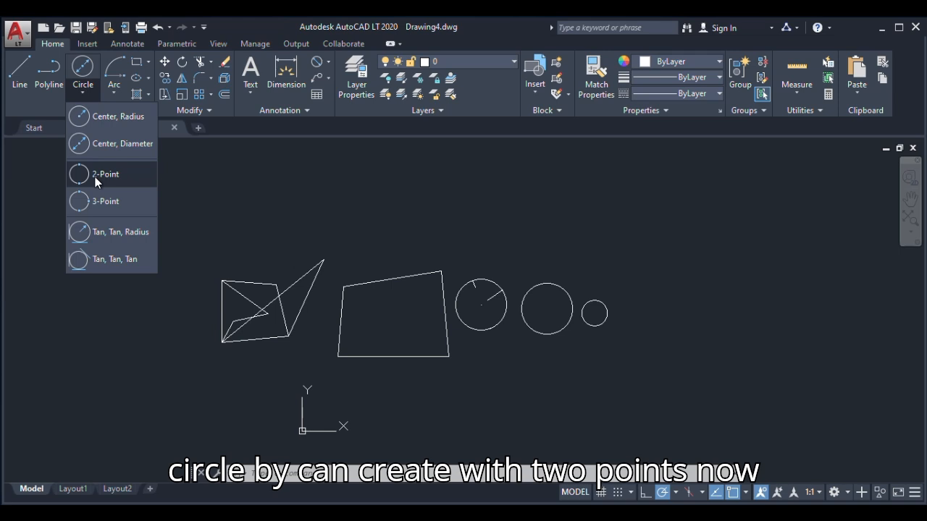
{"action": "left_click", "coordinate": [20, 74]}
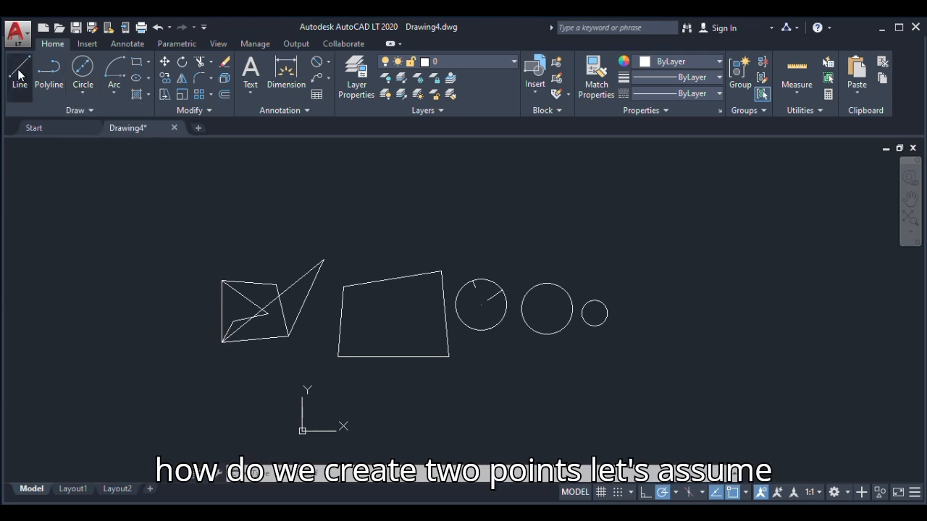
{"action": "left_click", "coordinate": [495, 241]}
{"action": "left_click", "coordinate": [534, 241]}
{"action": "key", "text": "Escape"}
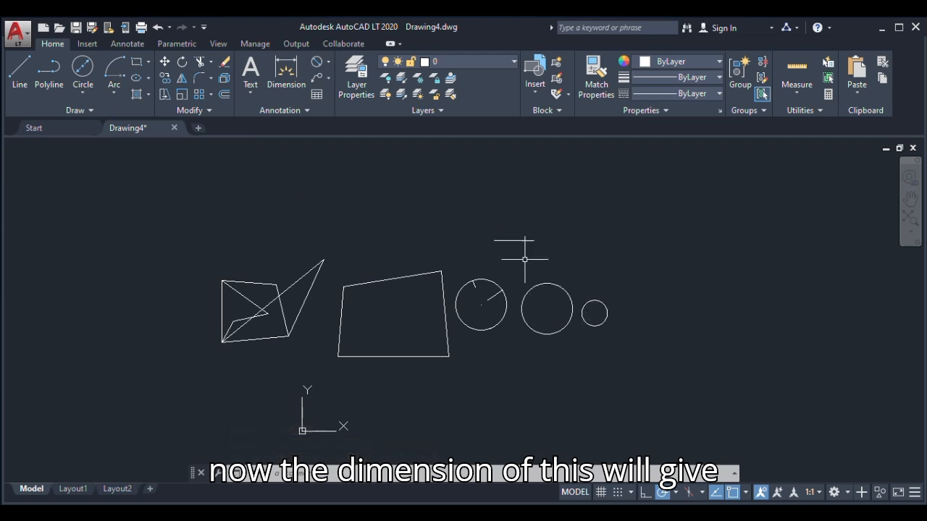
Replace the short line above the circles with a horizontal line 1000 long in the same area
{"action": "left_click", "coordinate": [520, 241]}
{"action": "key", "text": "Delete"}
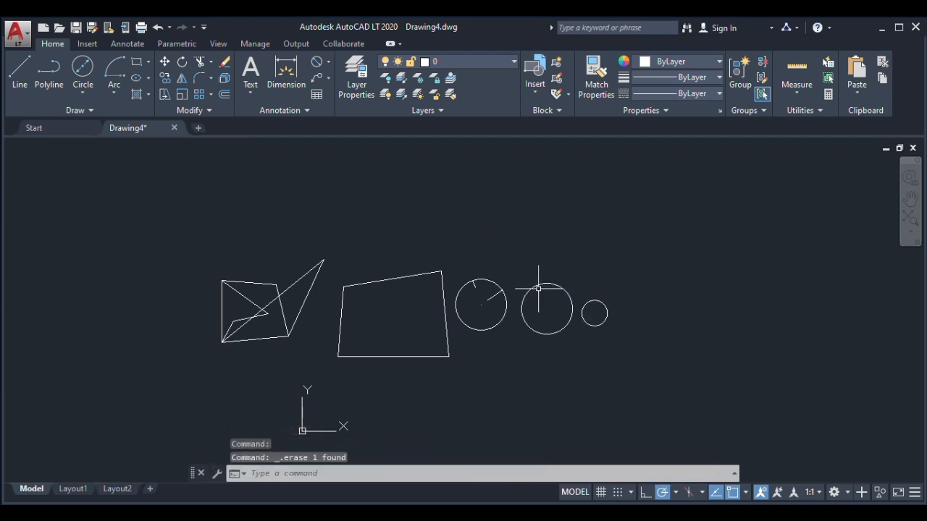
{"action": "key", "text": "Return"}
{"action": "left_click", "coordinate": [486, 250]}
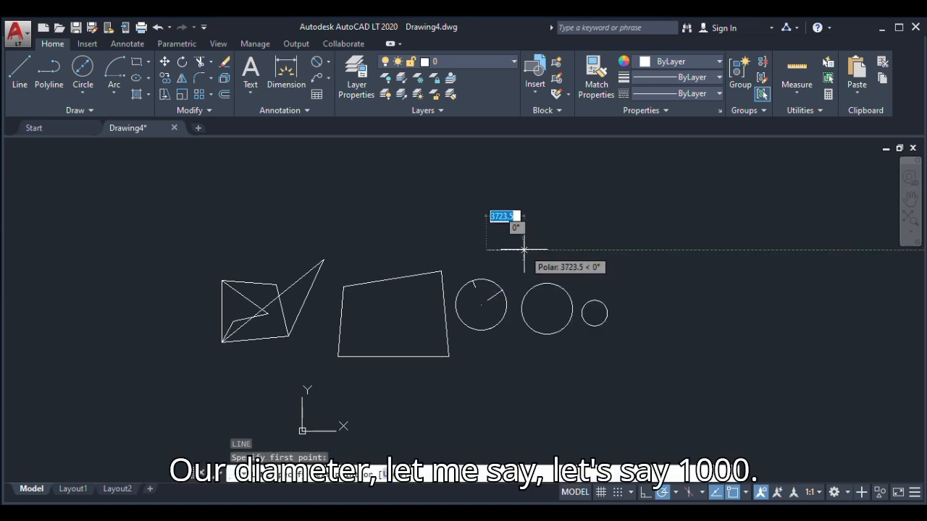
{"action": "type", "text": "1000"}
{"action": "key", "text": "Return"}
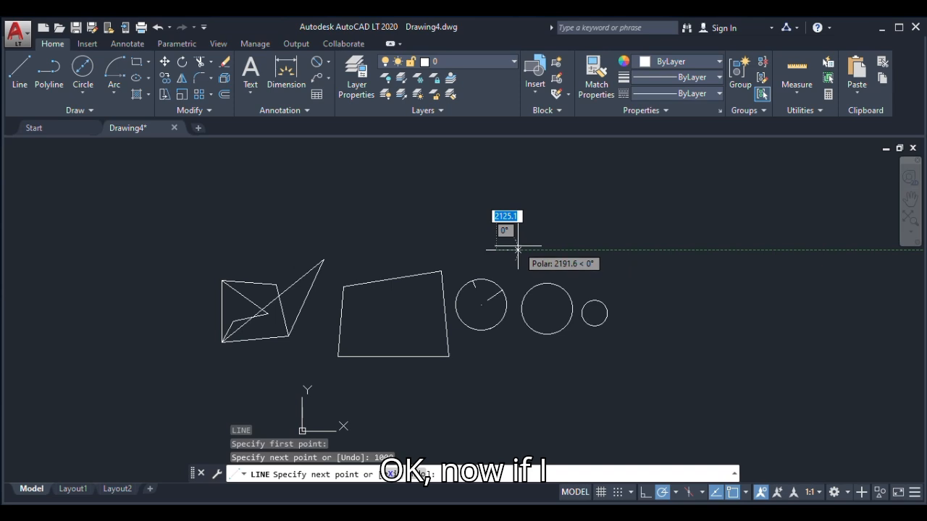
{"action": "key", "text": "Escape"}
Draw a 2-Point circle using both endpoints of the 1000 line as its diameter
{"action": "scroll", "coordinate": [498, 251], "scroll_direction": "up", "scroll_amount": 4}
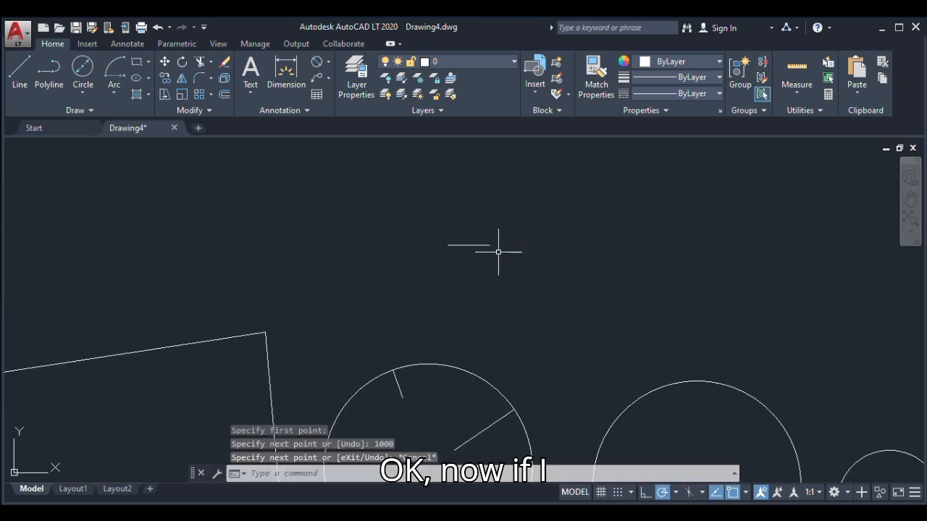
{"action": "left_click", "coordinate": [84, 95]}
{"action": "left_click", "coordinate": [102, 175]}
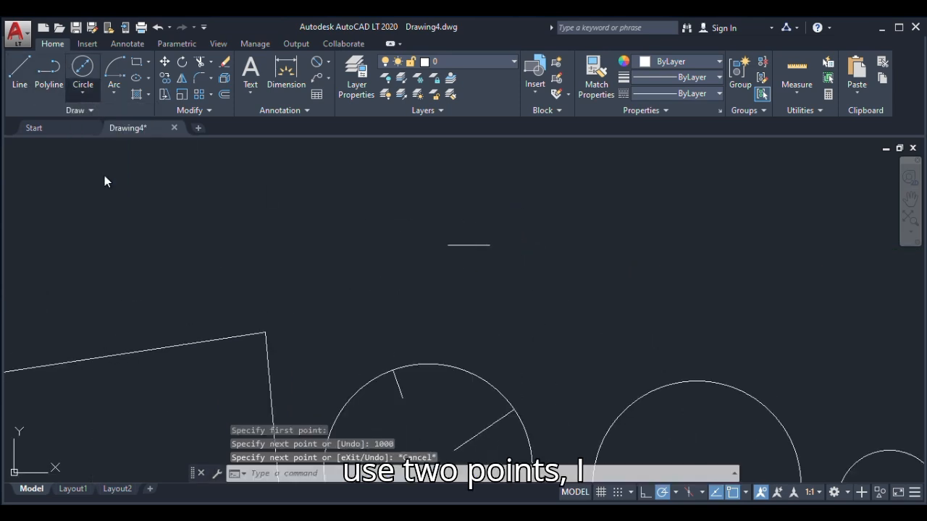
{"action": "left_click", "coordinate": [448, 246]}
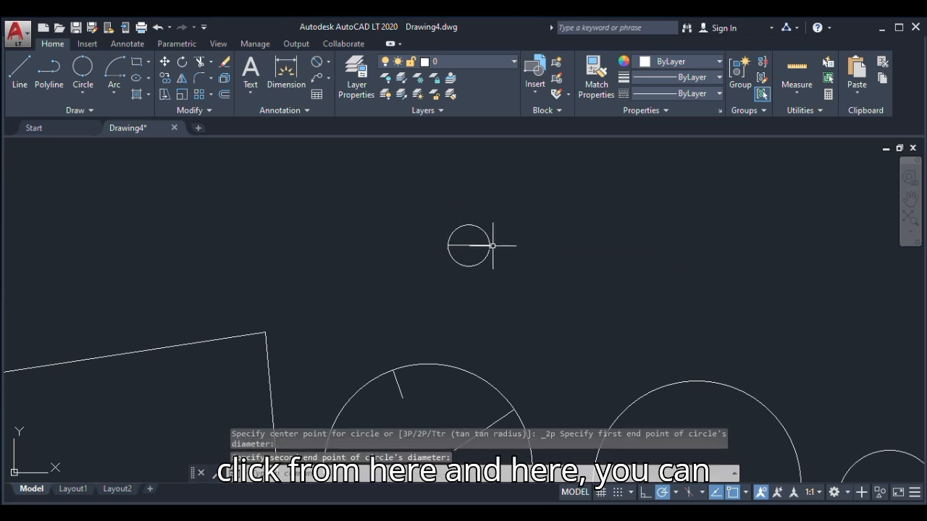
{"action": "scroll", "coordinate": [453, 230], "scroll_direction": "up", "scroll_amount": 4}
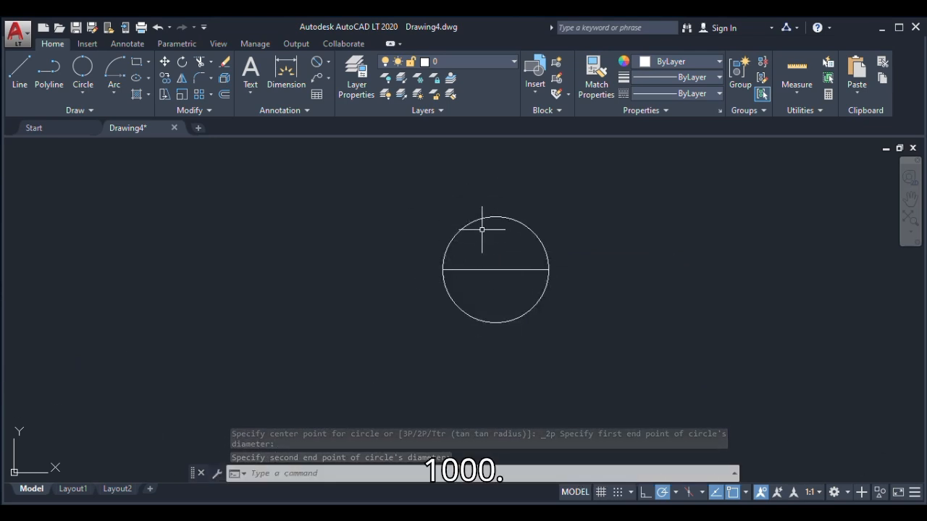
{"action": "scroll", "coordinate": [484, 242], "scroll_direction": "down", "scroll_amount": 4}
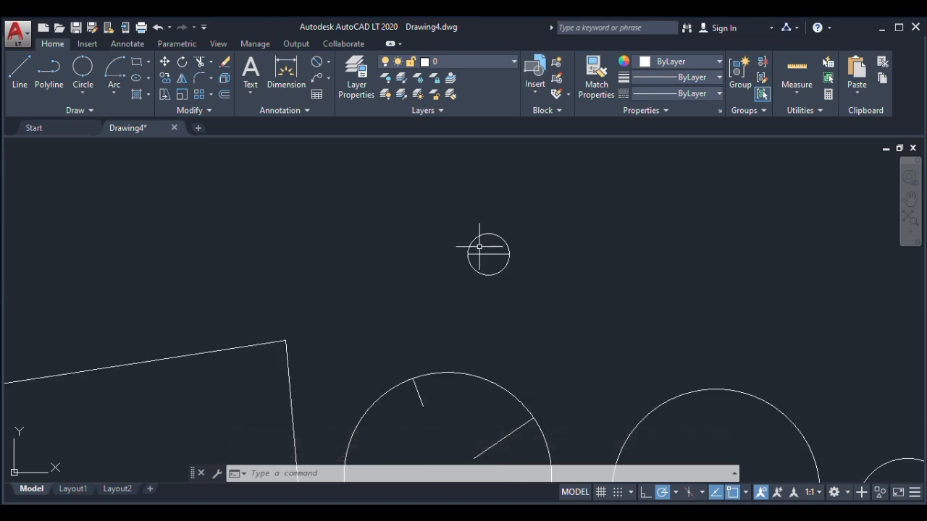
{"action": "scroll", "coordinate": [467, 255], "scroll_direction": "down", "scroll_amount": 4}
{"action": "scroll", "coordinate": [471, 262], "scroll_direction": "up", "scroll_amount": 2}
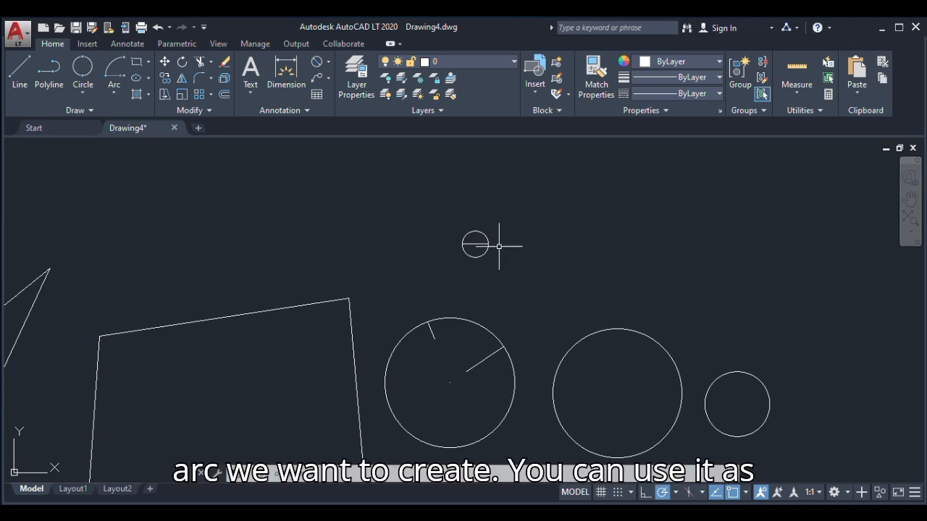
Draw a 3-Point circle through the upper-right, upper-left and lower-left corners of the large quadrilateral
{"action": "left_click", "coordinate": [85, 94]}
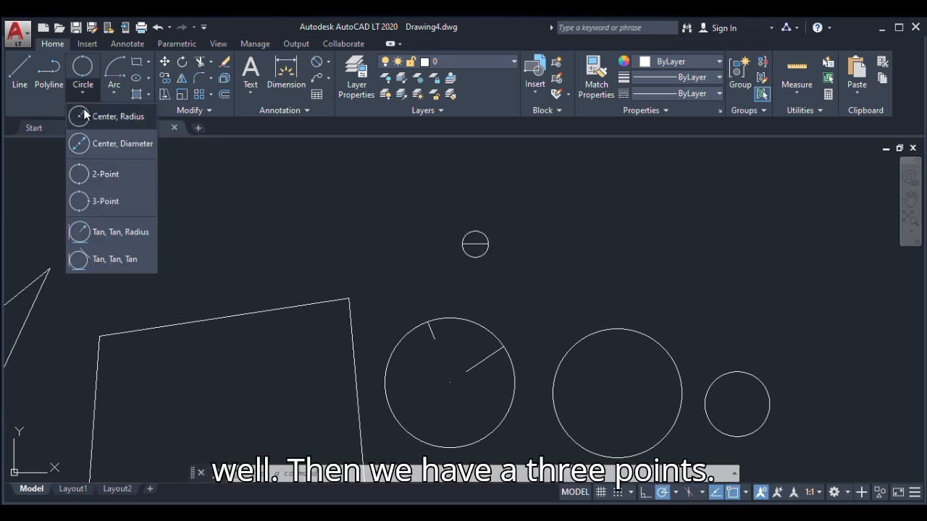
{"action": "left_click", "coordinate": [101, 201]}
{"action": "left_click", "coordinate": [347, 299]}
{"action": "scroll", "coordinate": [263, 289], "scroll_direction": "down", "scroll_amount": 4}
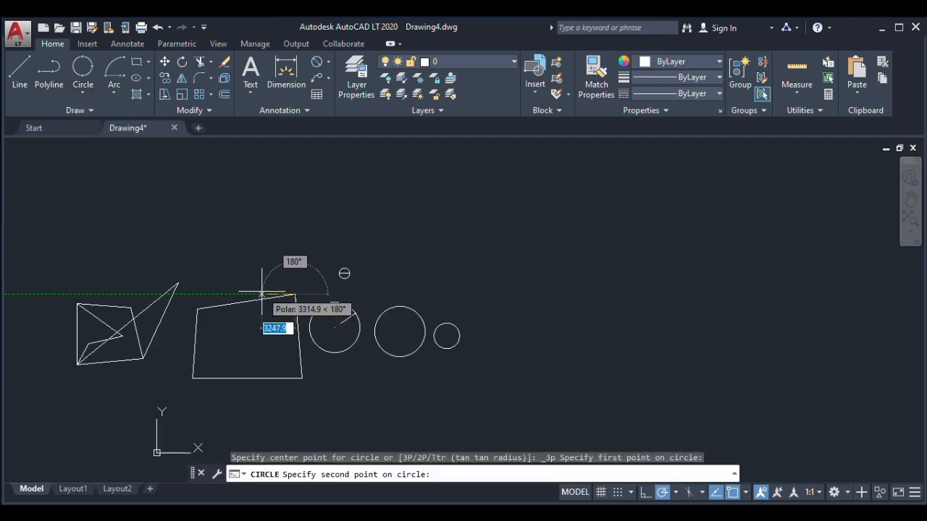
{"action": "left_click", "coordinate": [197, 310]}
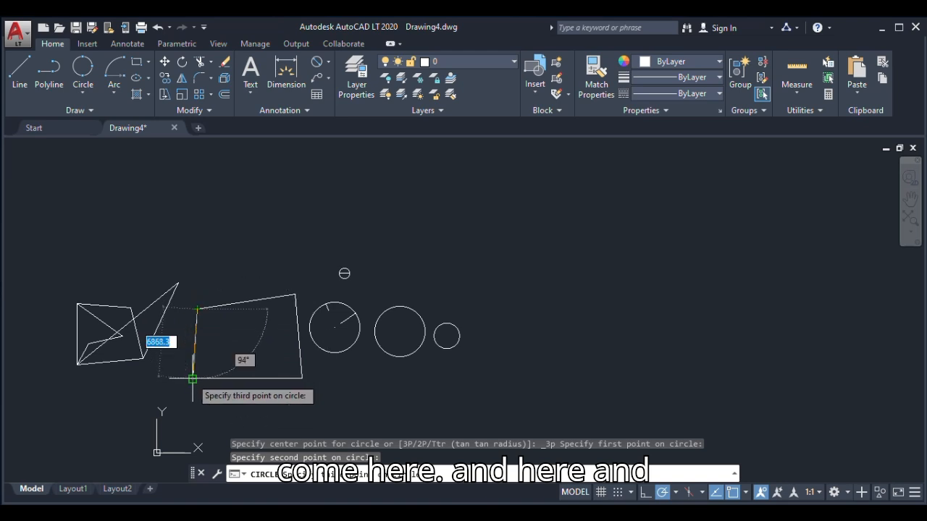
{"action": "left_click", "coordinate": [191, 377]}
{"action": "scroll", "coordinate": [238, 375], "scroll_direction": "up", "scroll_amount": 2}
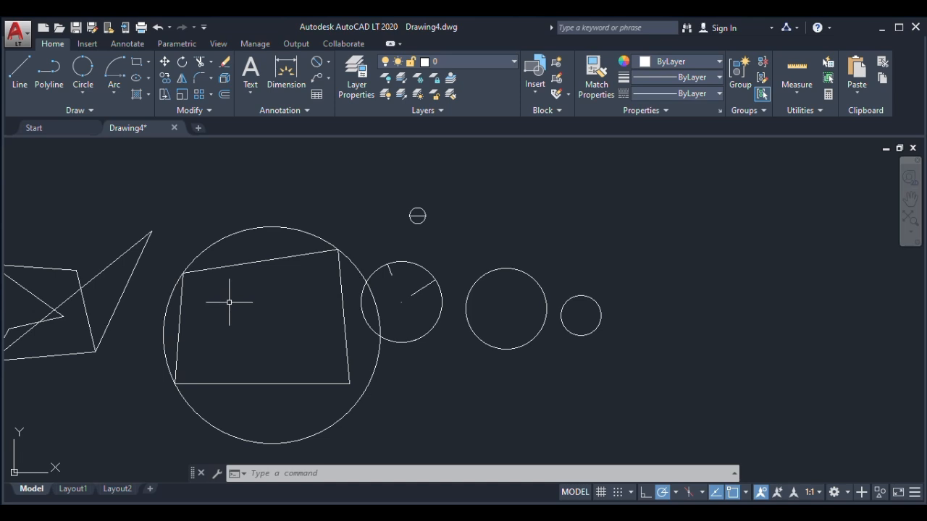
Draw a Tan, Tan, Radius circle below, tangent to the quadrilateral's circle and its neighbouring circle, taking the distance between their centers as radius
{"action": "left_click", "coordinate": [81, 94]}
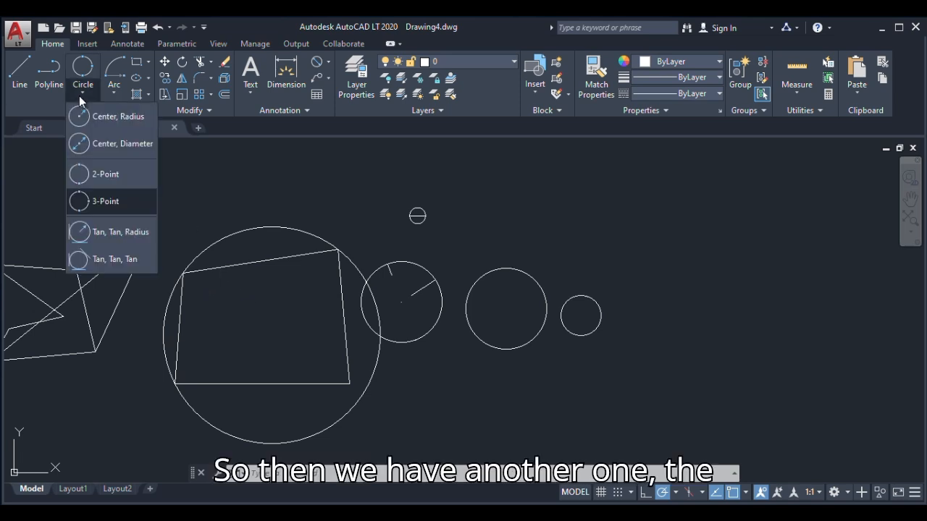
{"action": "left_click", "coordinate": [105, 233]}
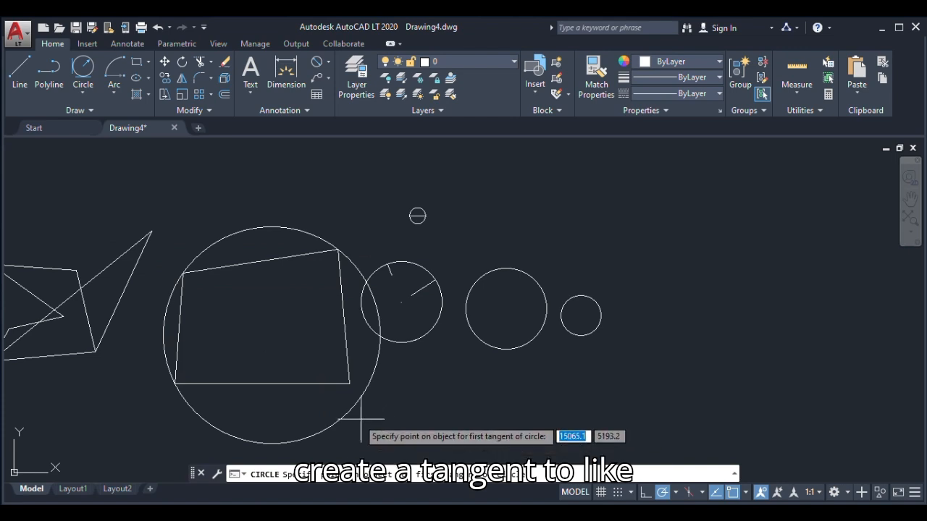
{"action": "left_click", "coordinate": [339, 418]}
{"action": "left_click", "coordinate": [413, 347]}
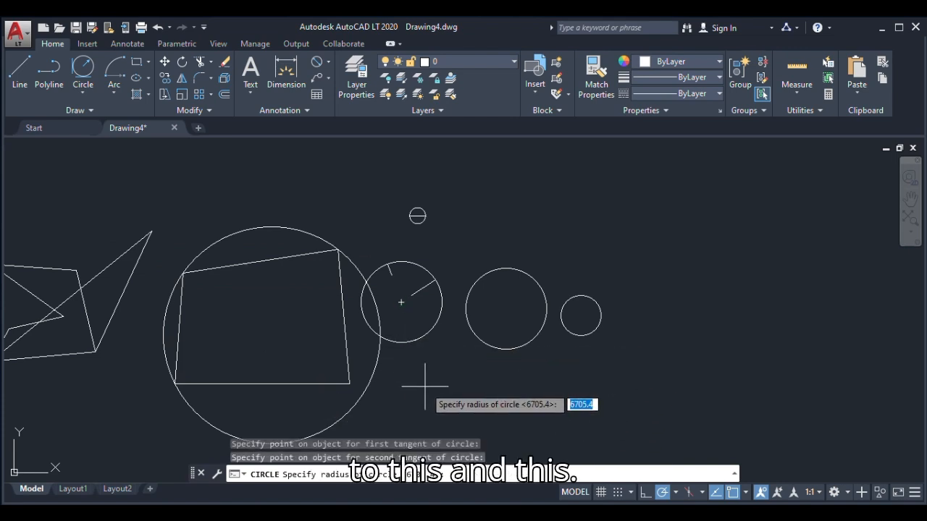
{"action": "left_click", "coordinate": [271, 336]}
{"action": "left_click", "coordinate": [401, 302]}
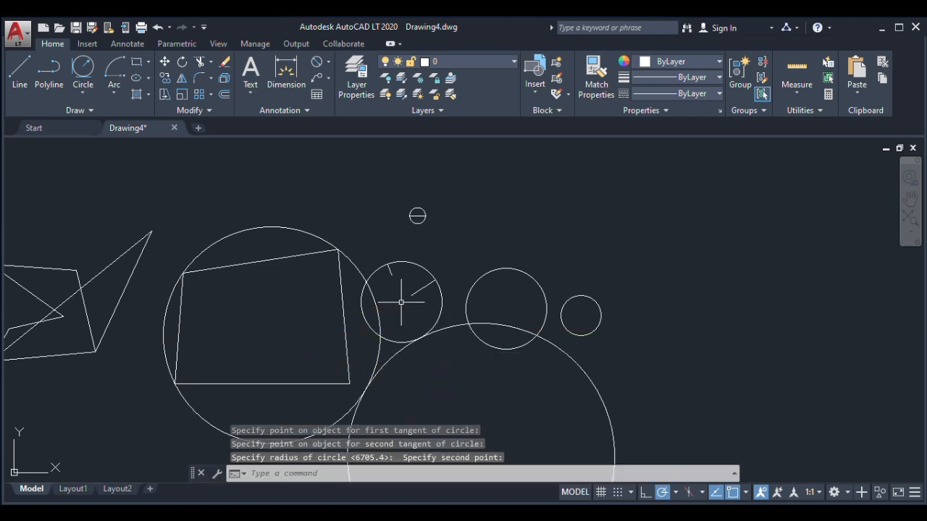
{"action": "scroll", "coordinate": [412, 364], "scroll_direction": "down", "scroll_amount": 2}
{"action": "scroll", "coordinate": [365, 347], "scroll_direction": "up", "scroll_amount": 6}
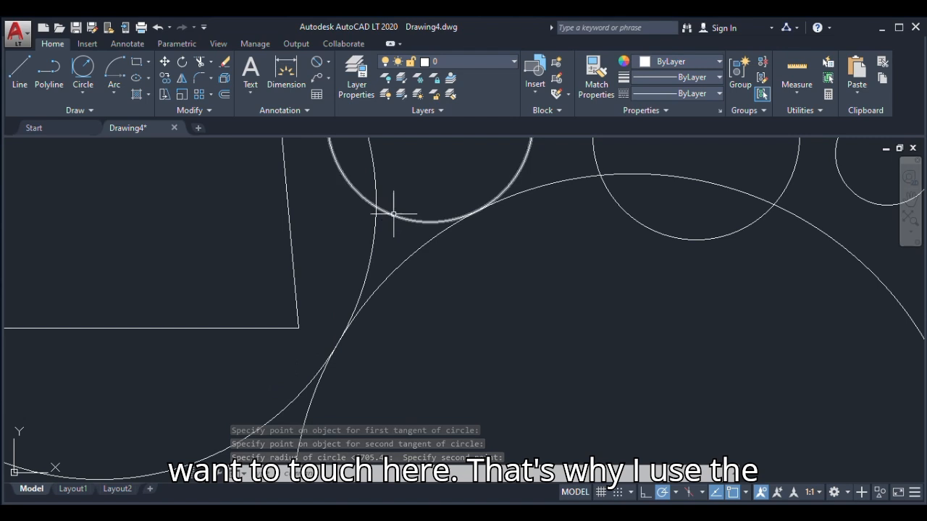
{"action": "scroll", "coordinate": [340, 320], "scroll_direction": "down", "scroll_amount": 4}
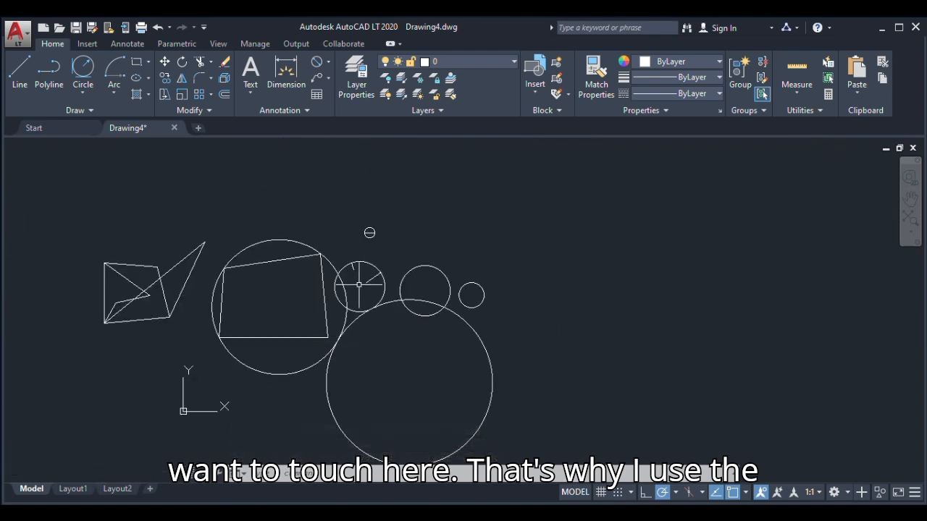
{"action": "scroll", "coordinate": [352, 295], "scroll_direction": "up", "scroll_amount": 2}
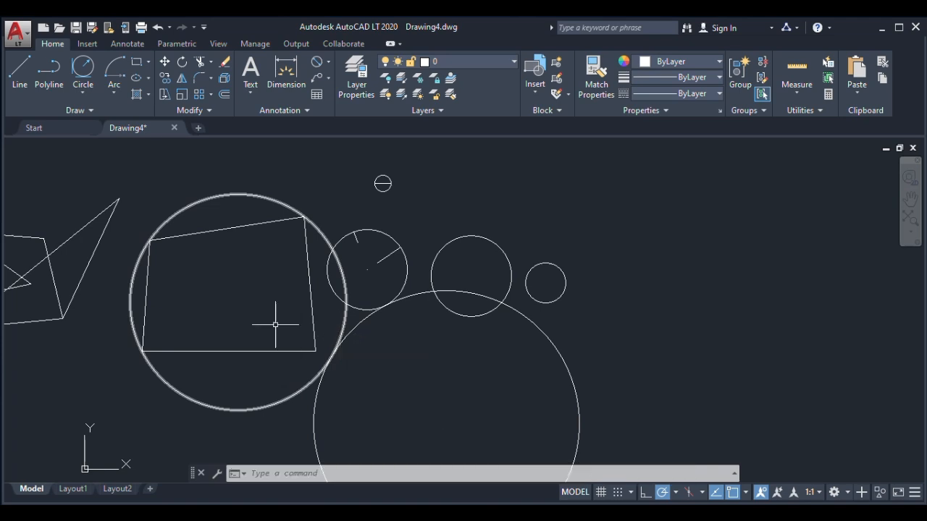
Draw a shallow upward-opening 3-Point arc in the empty space to the right of the smaller circles
{"action": "left_click", "coordinate": [113, 94]}
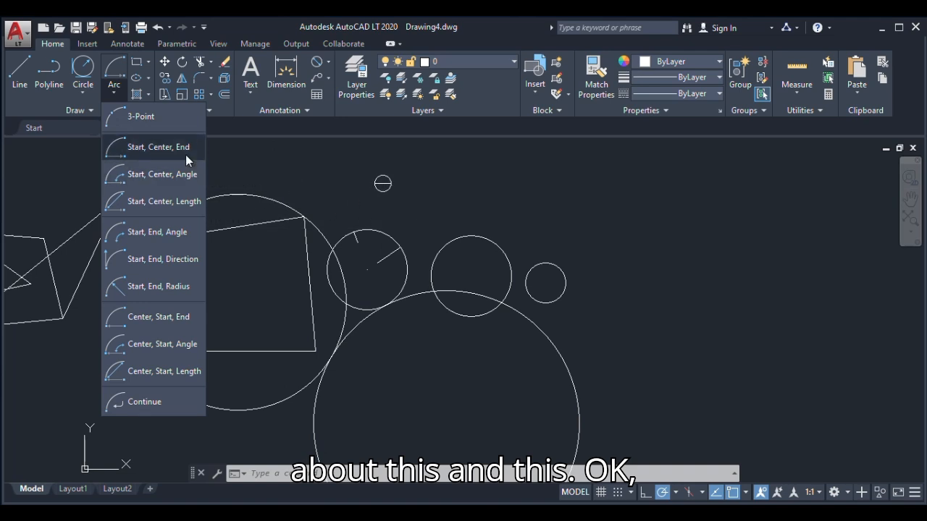
{"action": "left_click", "coordinate": [137, 115]}
{"action": "scroll", "coordinate": [358, 233], "scroll_direction": "down", "scroll_amount": 2}
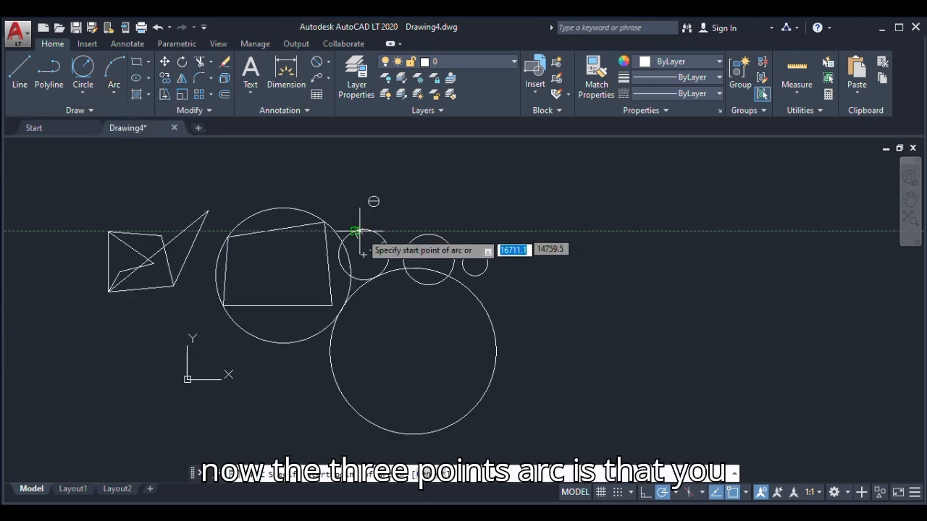
{"action": "left_click", "coordinate": [543, 257]}
{"action": "left_click", "coordinate": [590, 256]}
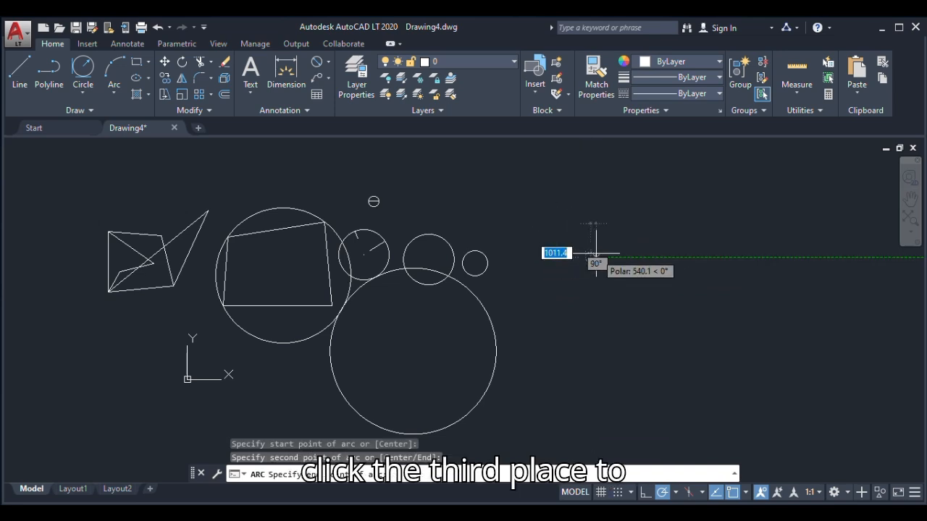
{"action": "left_click", "coordinate": [598, 243]}
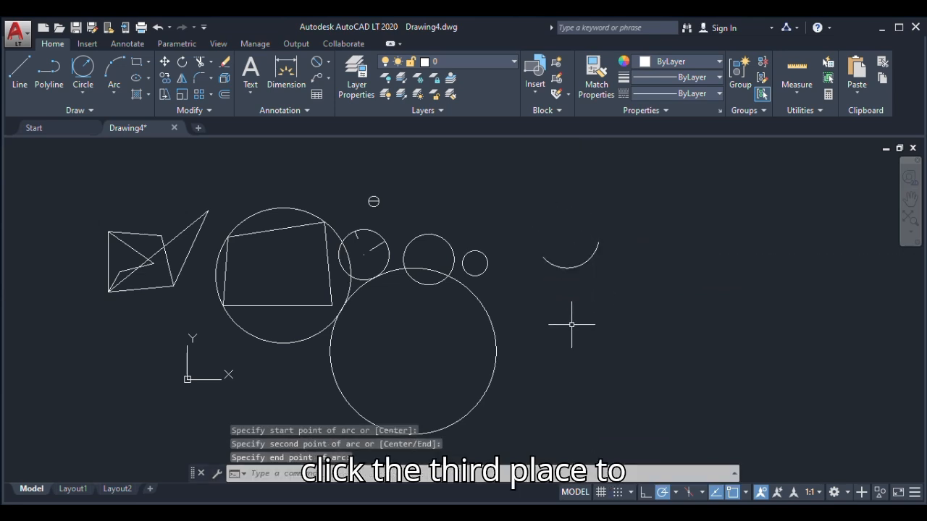
Erase the small circle around the 1000 line, keeping the line itself
{"action": "left_click", "coordinate": [114, 93]}
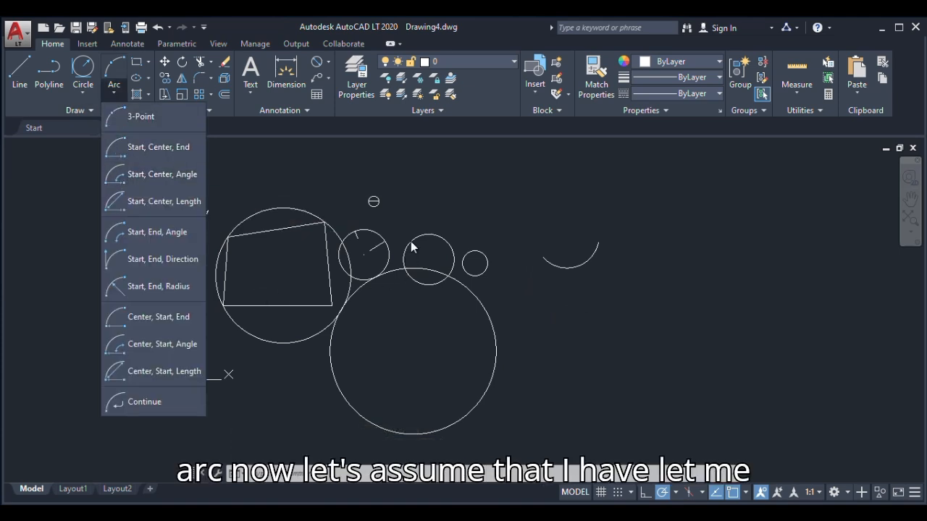
{"action": "left_click", "coordinate": [389, 186]}
{"action": "scroll", "coordinate": [374, 201], "scroll_direction": "up", "scroll_amount": 5}
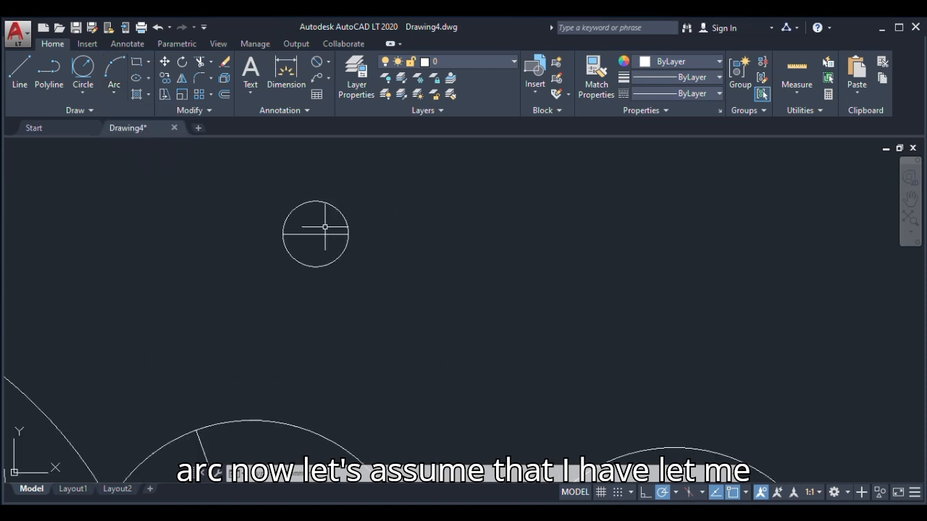
{"action": "left_click", "coordinate": [330, 207]}
{"action": "key", "text": "Delete"}
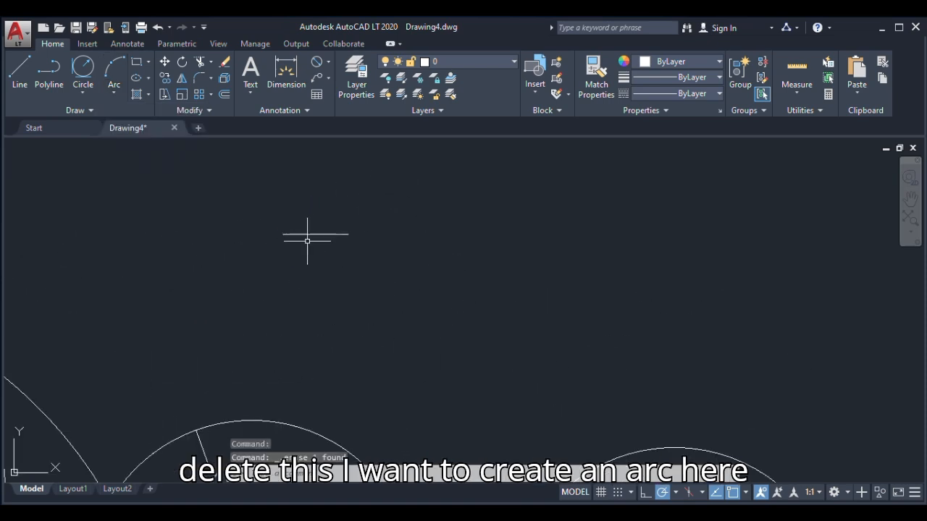
Draw a Start, Center, End arc below the 1000 line, from its left endpoint to its right endpoint, centered on its midpoint
{"action": "left_click", "coordinate": [108, 91]}
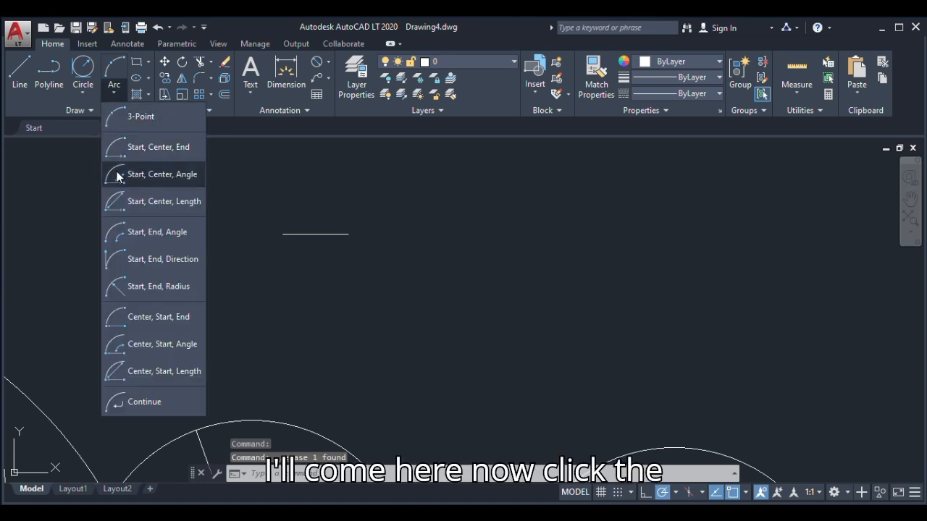
{"action": "left_click", "coordinate": [116, 149]}
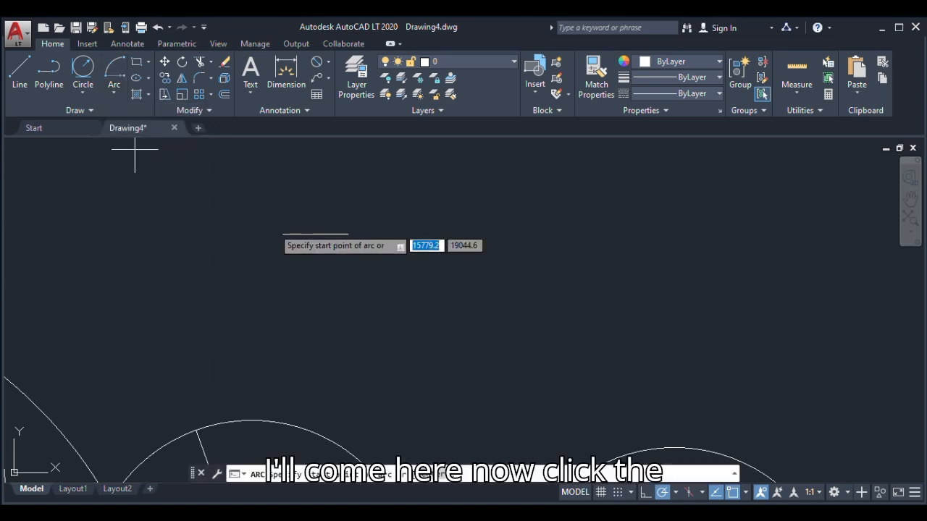
{"action": "left_click", "coordinate": [283, 234]}
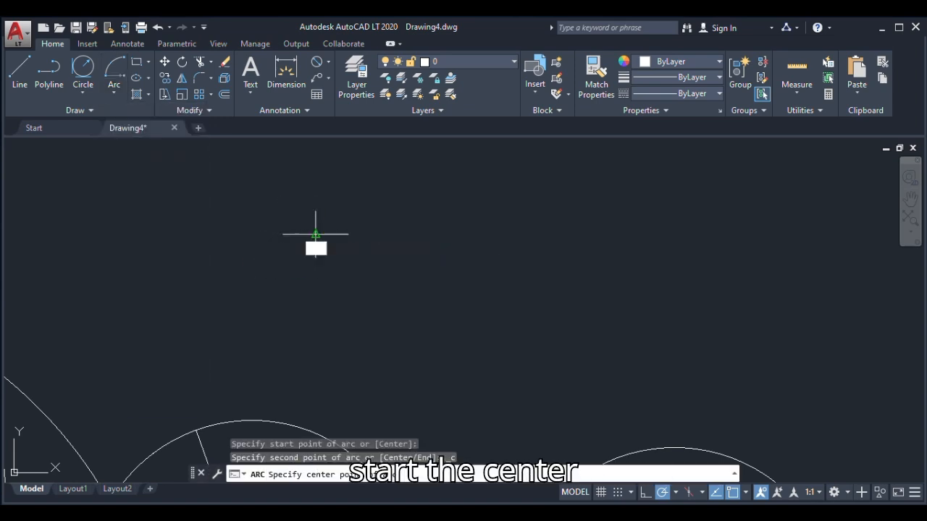
{"action": "left_click", "coordinate": [316, 234]}
{"action": "left_click", "coordinate": [348, 234]}
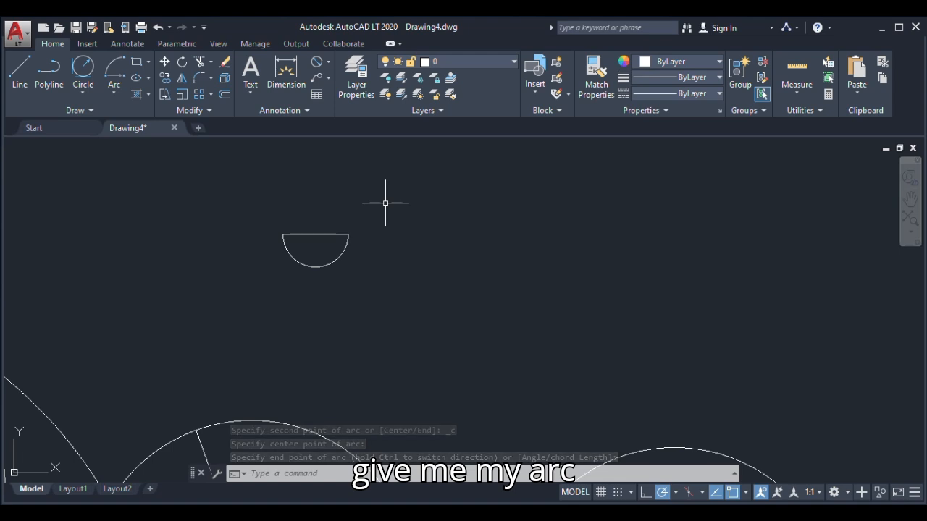
Draw a 5000 by 5000 square with the Rectangle tool in the empty area above the circles, beside the small semicircle
{"action": "left_click", "coordinate": [147, 65]}
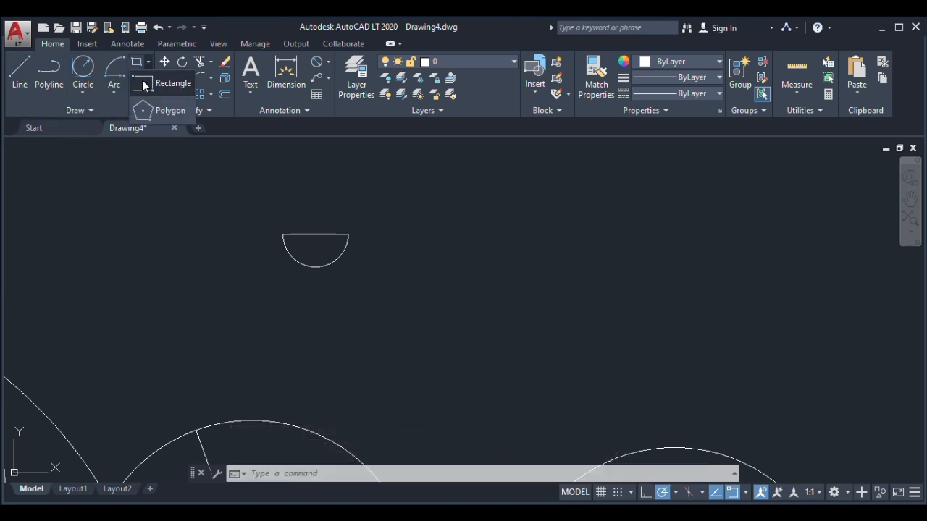
{"action": "left_click", "coordinate": [144, 84]}
{"action": "scroll", "coordinate": [342, 280], "scroll_direction": "down", "scroll_amount": 4}
{"action": "left_click", "coordinate": [391, 246]}
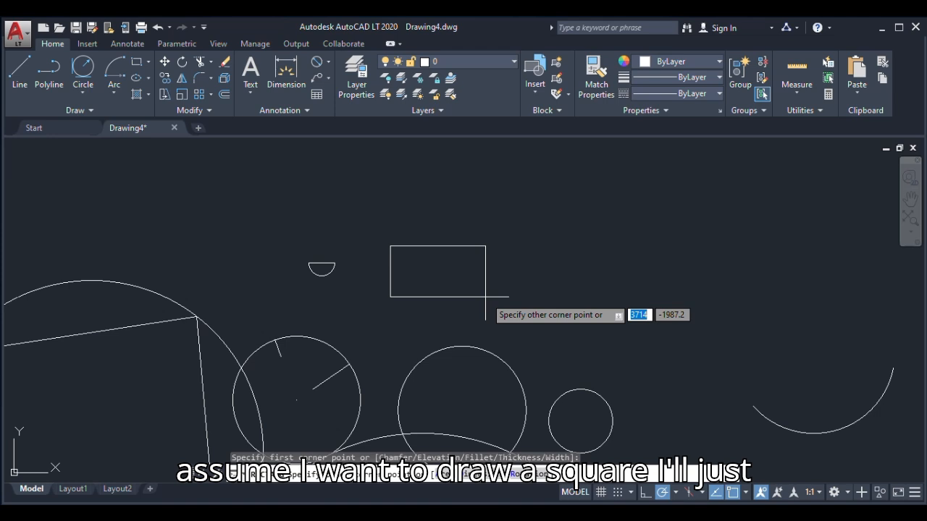
{"action": "type", "text": "50"}
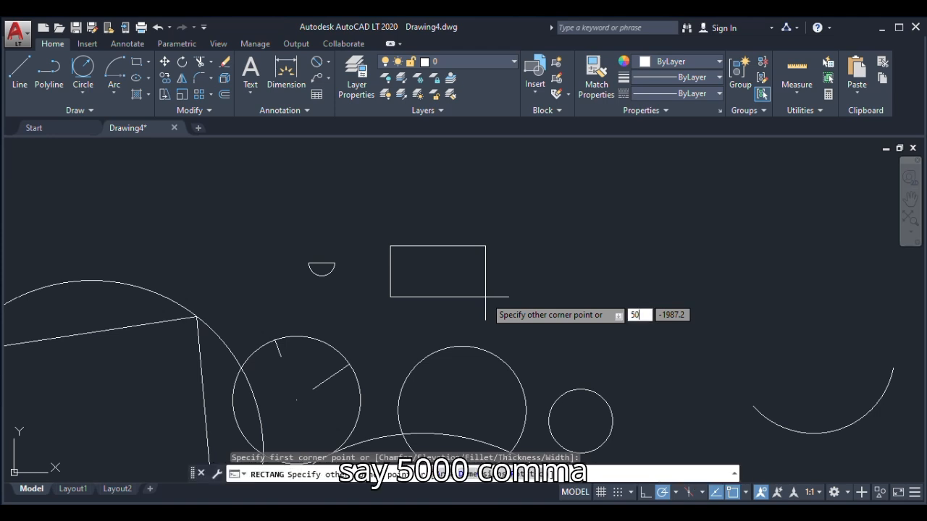
{"action": "type", "text": "00"}
{"action": "key", "text": "comma"}
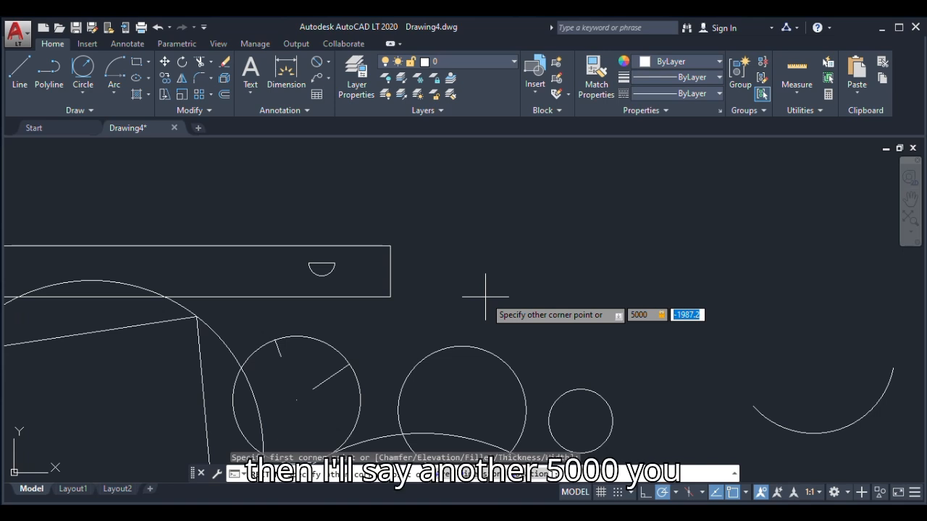
{"action": "type", "text": "5000"}
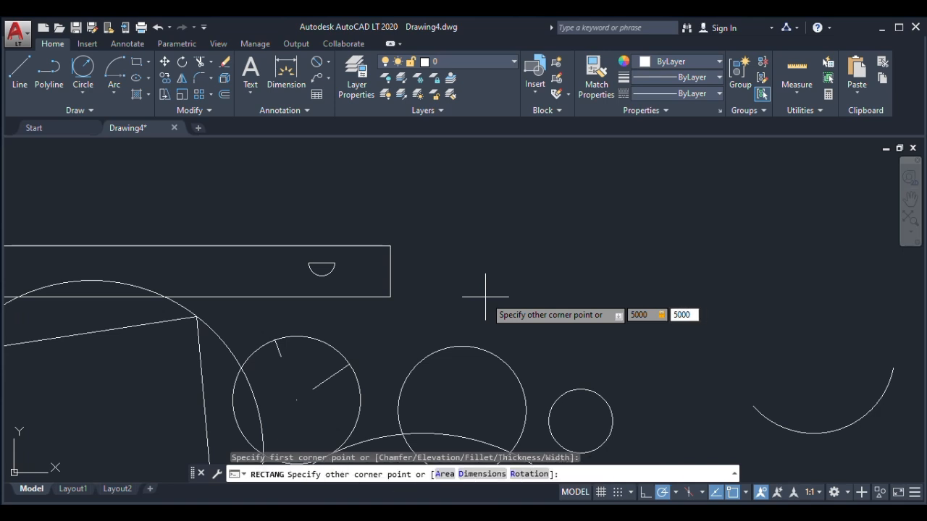
{"action": "key", "text": "Return"}
{"action": "scroll", "coordinate": [485, 297], "scroll_direction": "down", "scroll_amount": 2}
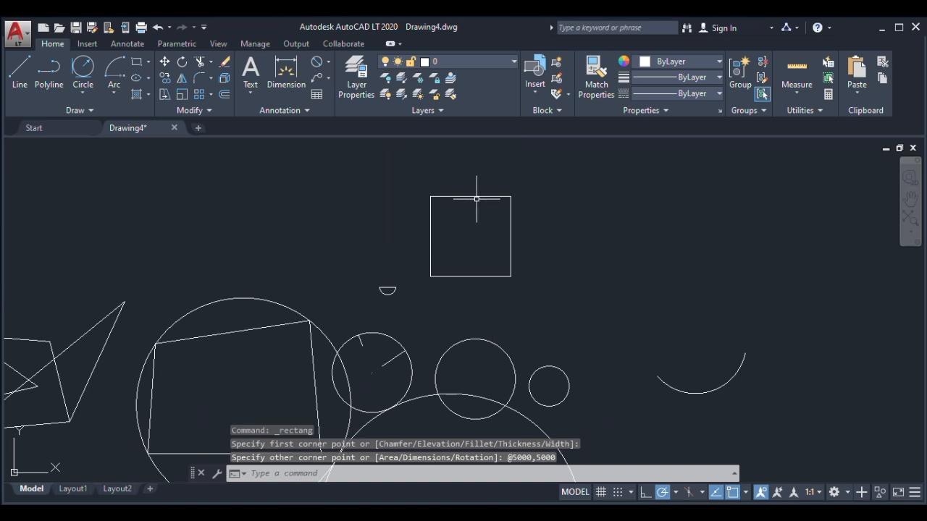
{"action": "scroll", "coordinate": [476, 196], "scroll_direction": "up", "scroll_amount": 2}
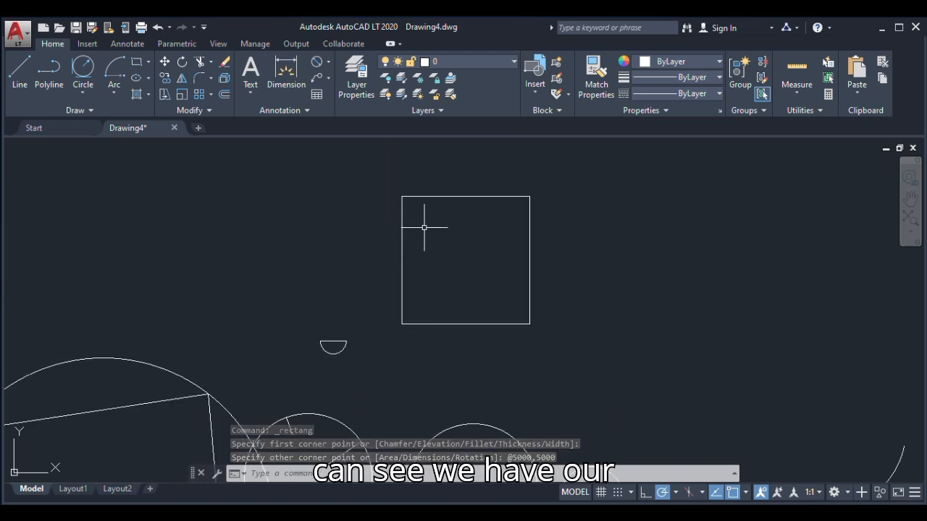
Draw a rectangle 5000 wide and 10000 high in the empty space to the left of the square
{"action": "left_click", "coordinate": [137, 64]}
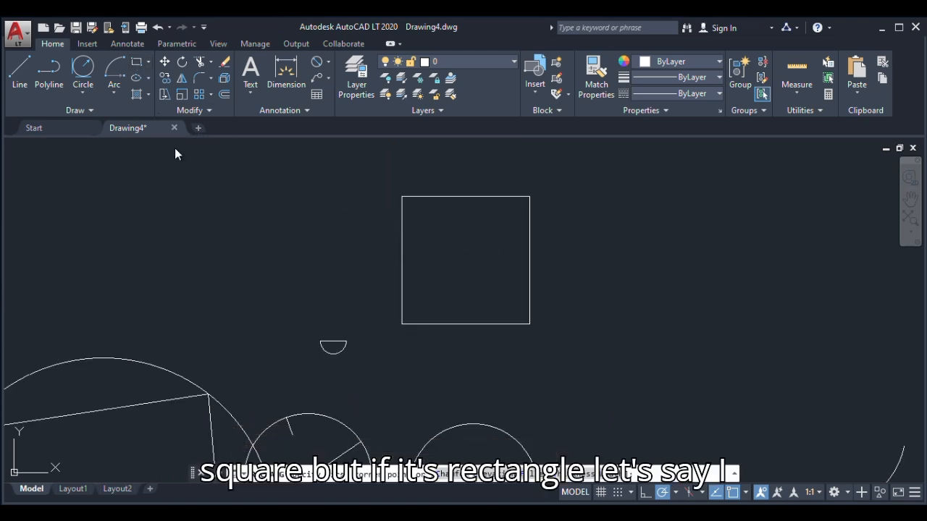
{"action": "left_click", "coordinate": [123, 243]}
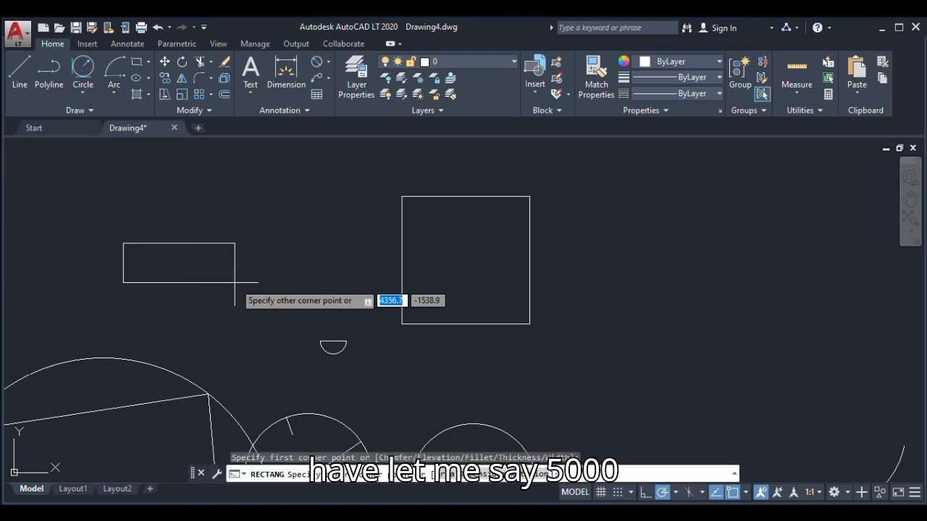
{"action": "type", "text": "5000"}
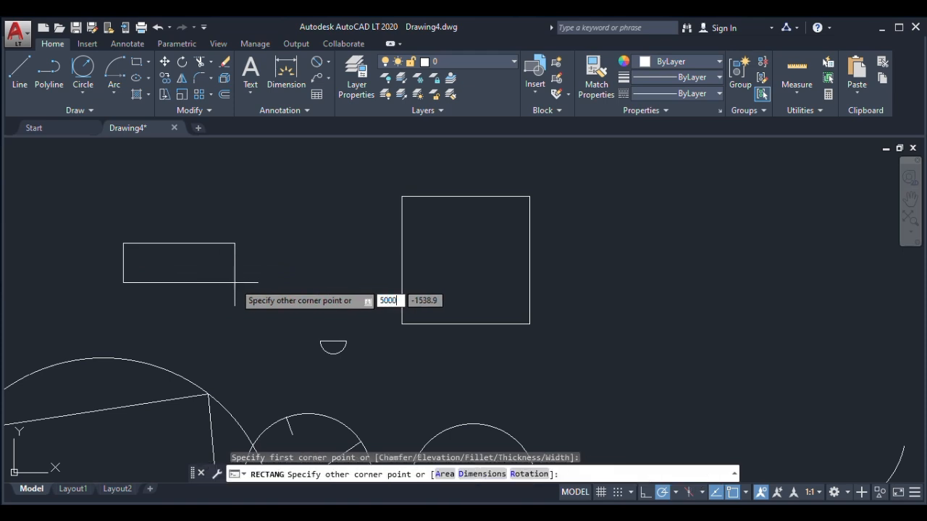
{"action": "type", "text": ",100"}
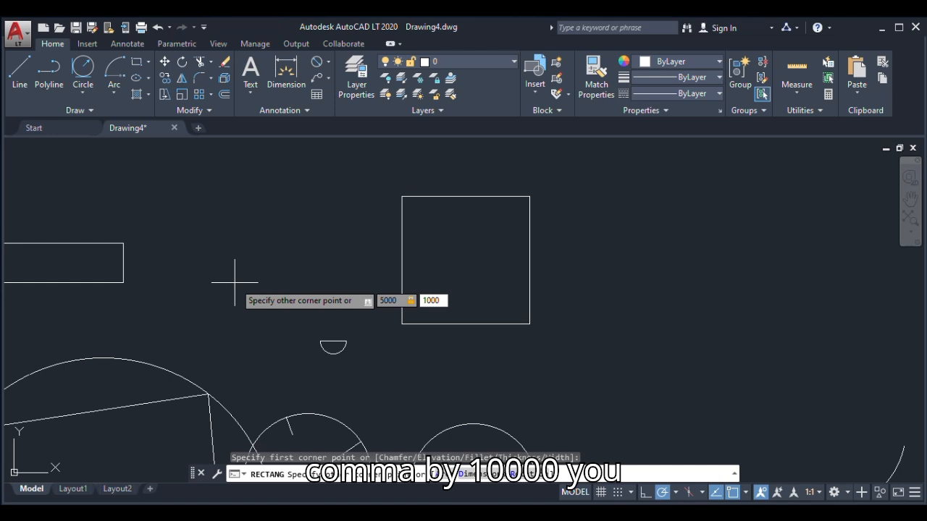
{"action": "key", "text": "Return"}
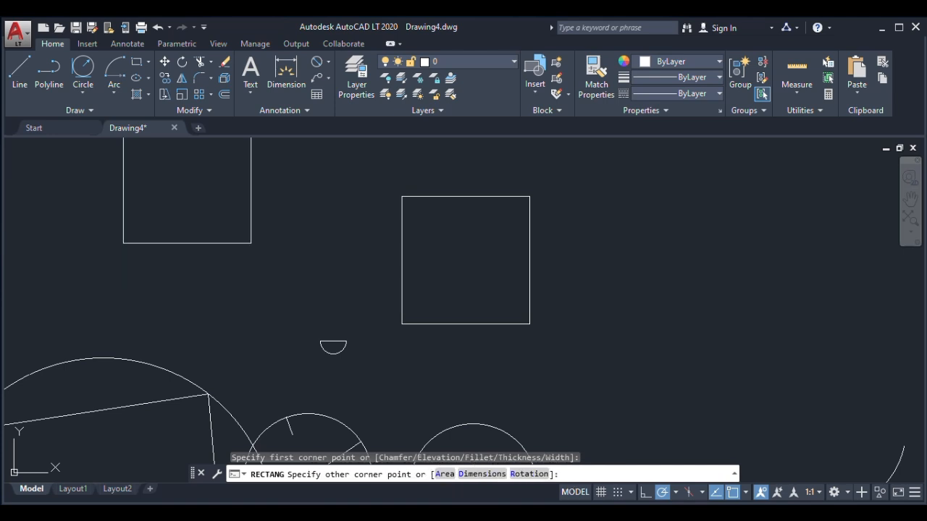
{"action": "scroll", "coordinate": [227, 355], "scroll_direction": "down", "scroll_amount": 2}
{"action": "scroll", "coordinate": [213, 275], "scroll_direction": "down", "scroll_amount": 3}
{"action": "scroll", "coordinate": [224, 290], "scroll_direction": "up", "scroll_amount": 5}
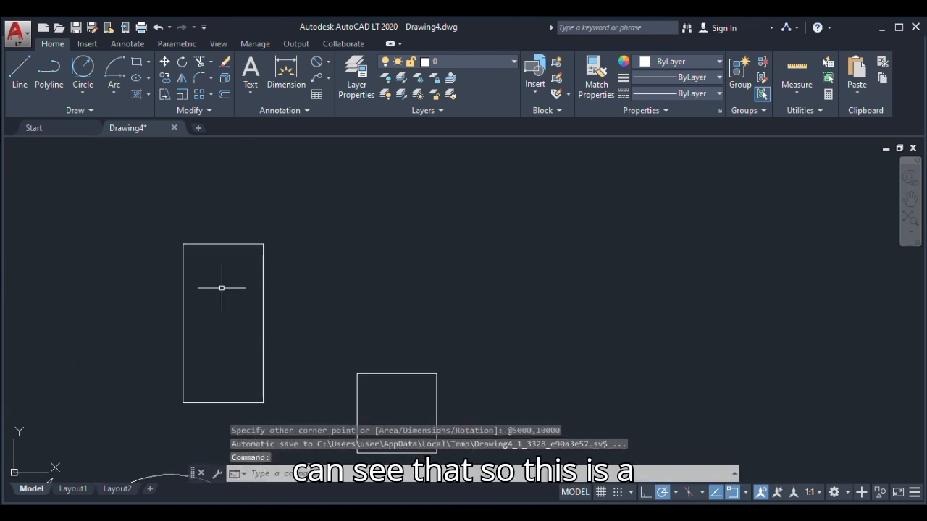
{"action": "scroll", "coordinate": [174, 239], "scroll_direction": "down", "scroll_amount": 4}
{"action": "scroll", "coordinate": [174, 239], "scroll_direction": "up", "scroll_amount": 4}
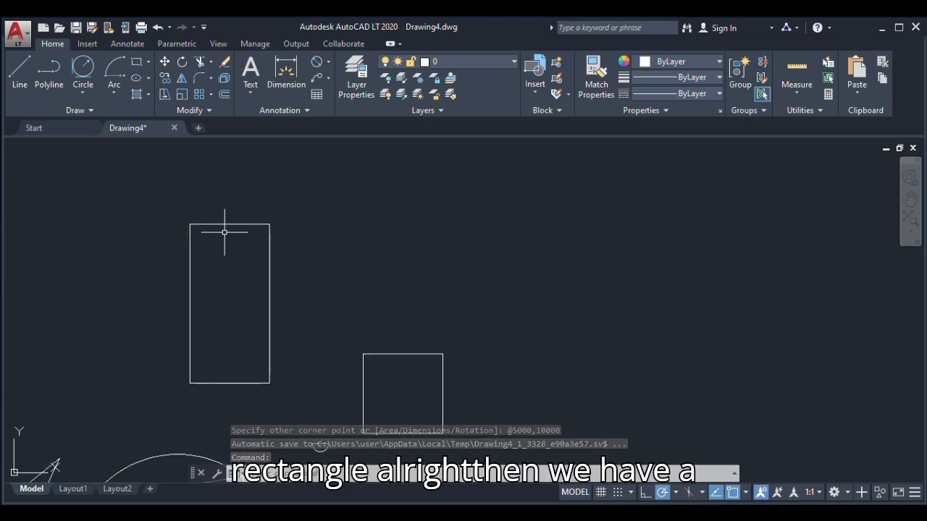
Draw a four-sided polygon, inscribed in a circle, as a diamond above and to the right of the square
{"action": "left_click", "coordinate": [148, 63]}
{"action": "left_click", "coordinate": [158, 111]}
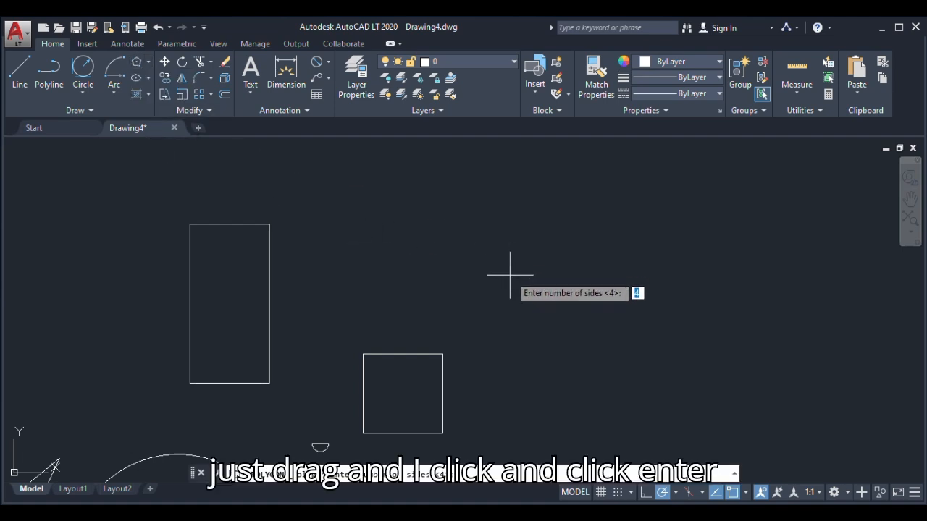
{"action": "key", "text": "Return"}
{"action": "left_click", "coordinate": [491, 263]}
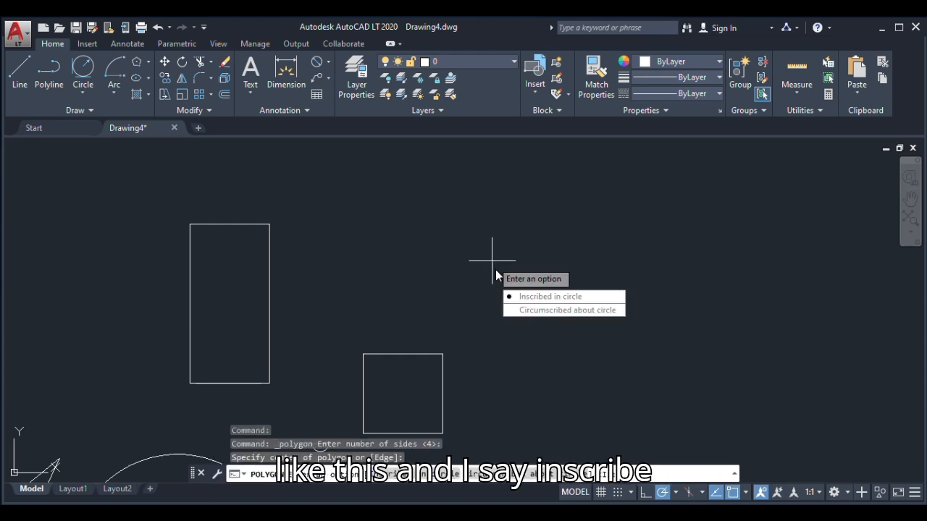
{"action": "left_click", "coordinate": [512, 298]}
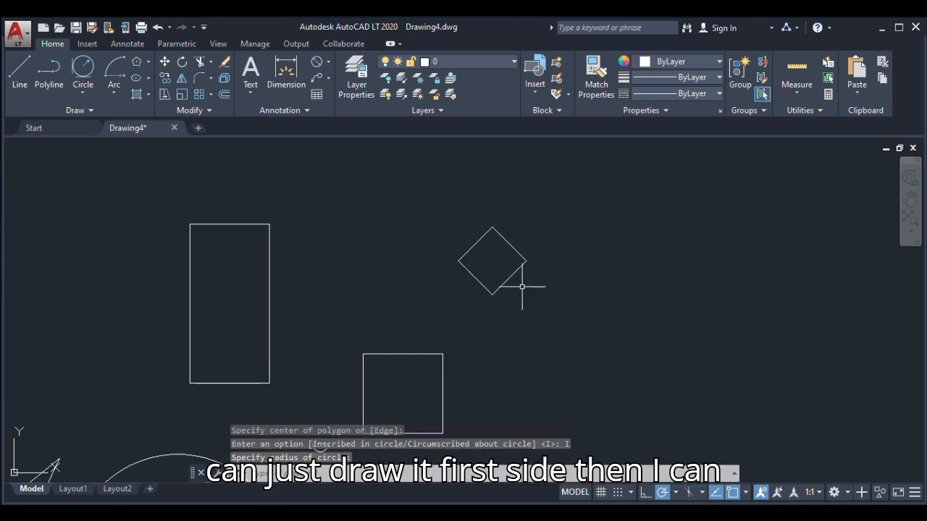
{"action": "scroll", "coordinate": [522, 276], "scroll_direction": "up", "scroll_amount": 3}
{"action": "scroll", "coordinate": [507, 263], "scroll_direction": "down", "scroll_amount": 1}
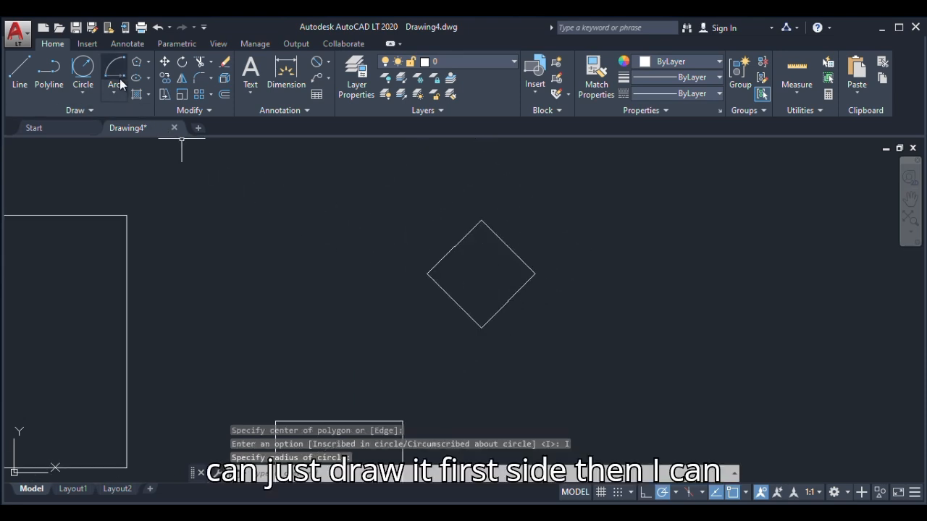
Draw a six-sided polygon circumscribed about a circle of radius 1000, between the tall rectangle and the diamond
{"action": "left_click", "coordinate": [137, 61]}
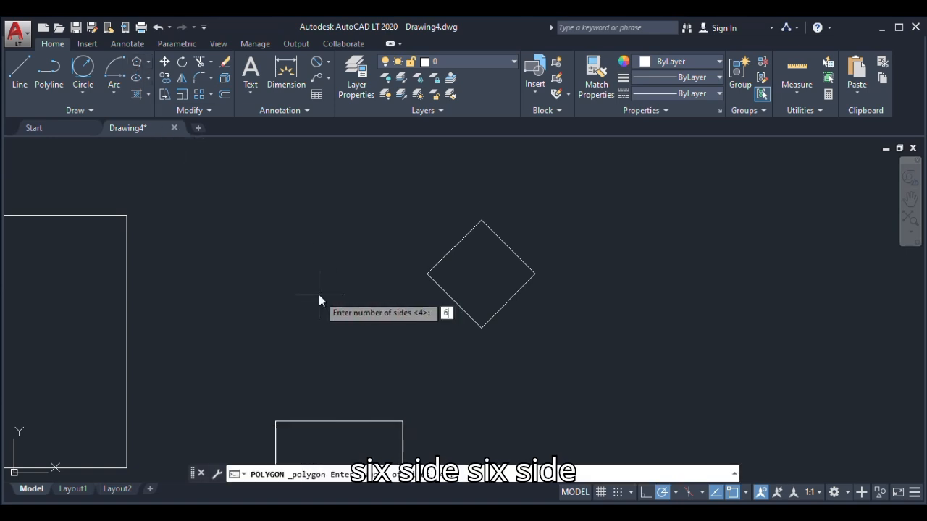
{"action": "key", "text": "Return"}
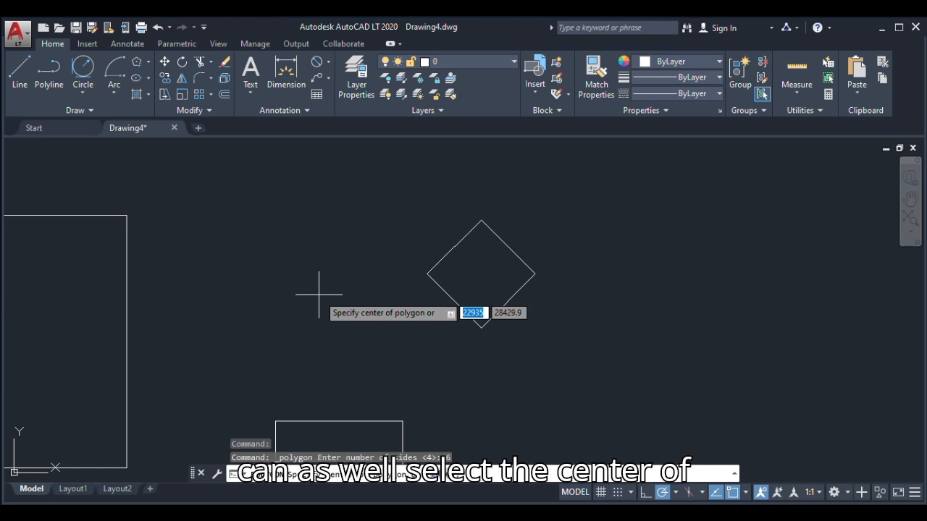
{"action": "left_click", "coordinate": [277, 234]}
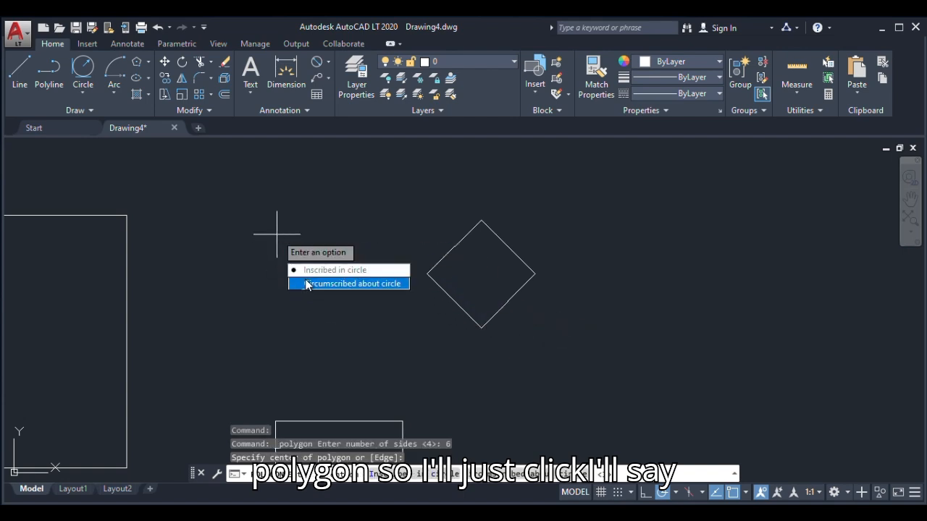
{"action": "left_click", "coordinate": [303, 284]}
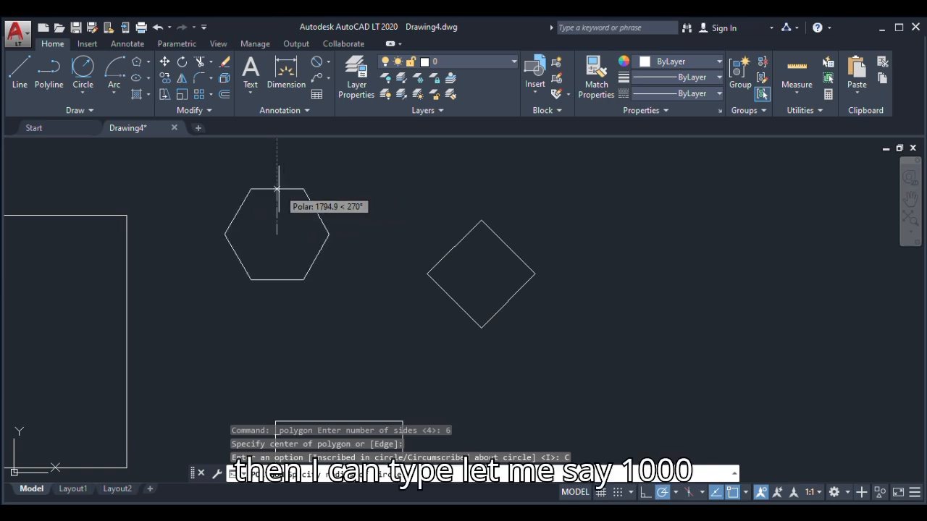
{"action": "type", "text": "1"}
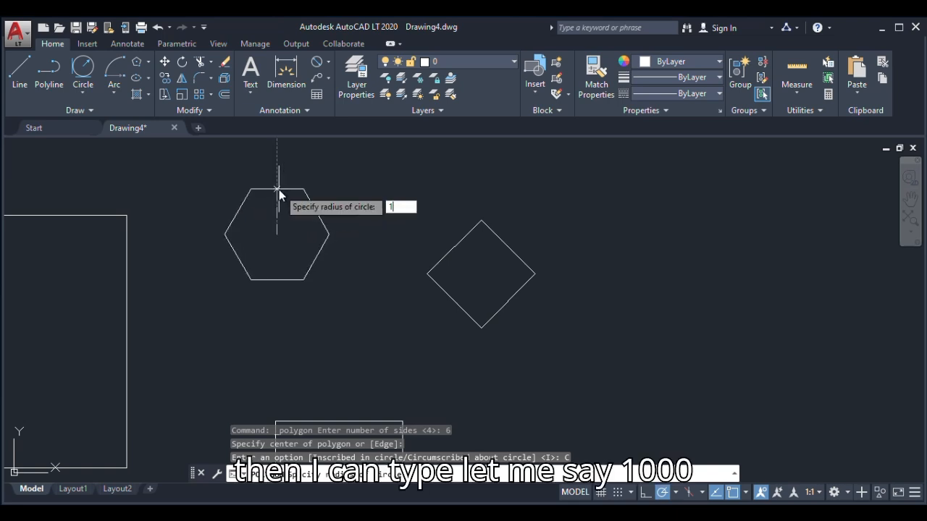
{"action": "type", "text": "000"}
{"action": "key", "text": "Return"}
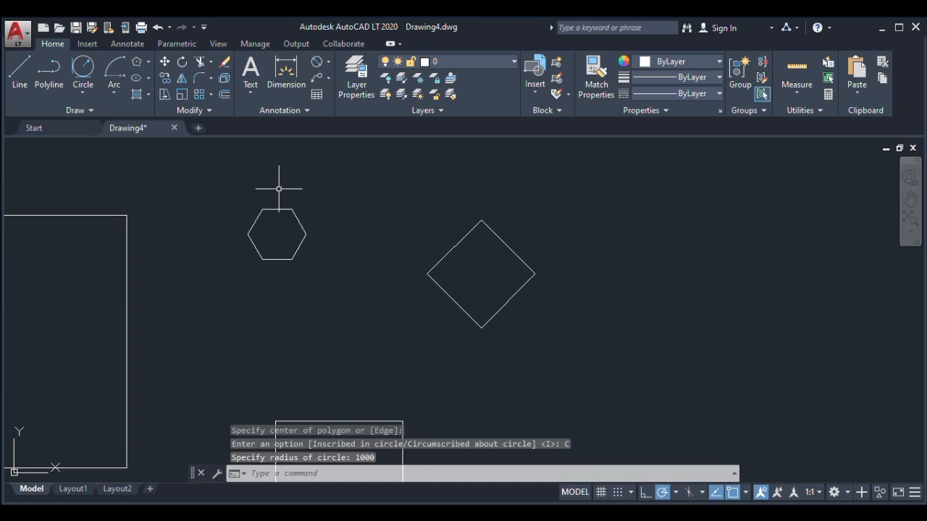
Draw a second six-sided polygon, inscribed in a circle of radius 1000, between the first hexagon and the diamond
{"action": "left_click", "coordinate": [136, 64]}
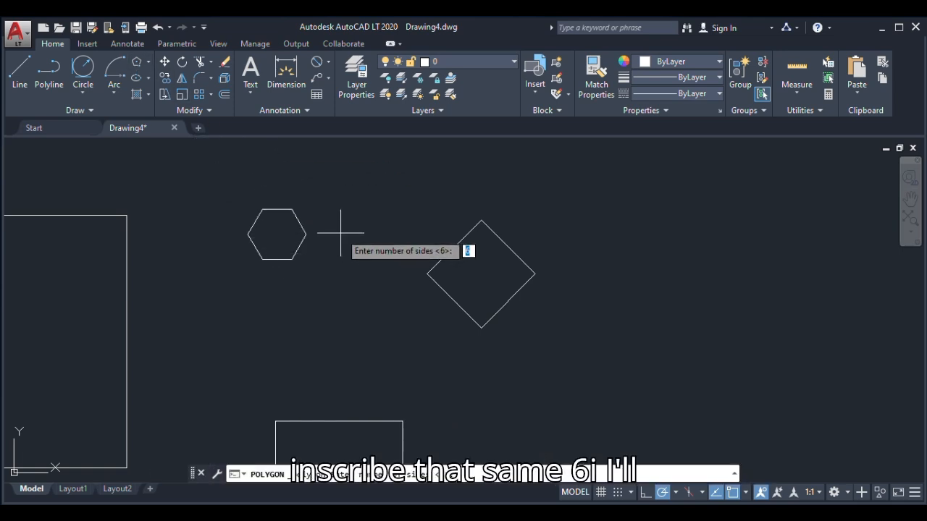
{"action": "scroll", "coordinate": [341, 233], "scroll_direction": "up", "scroll_amount": 2}
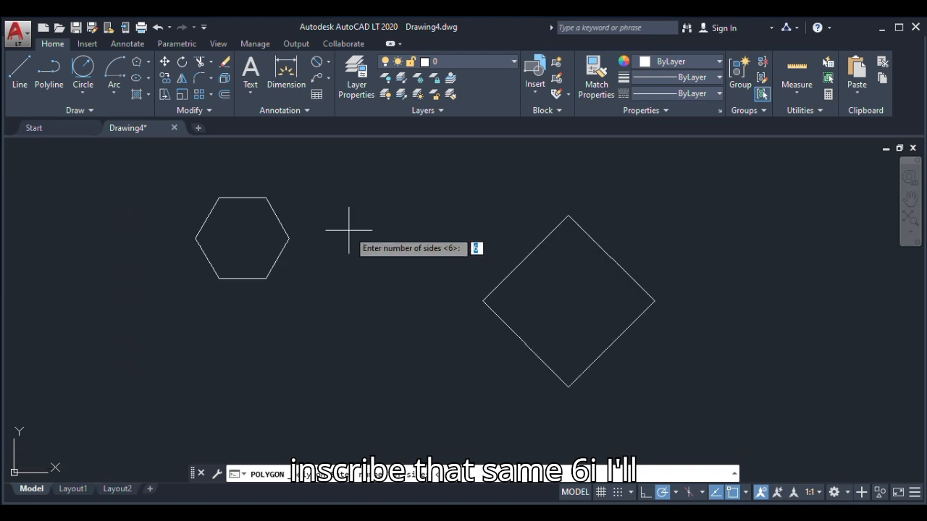
{"action": "key", "text": "Return"}
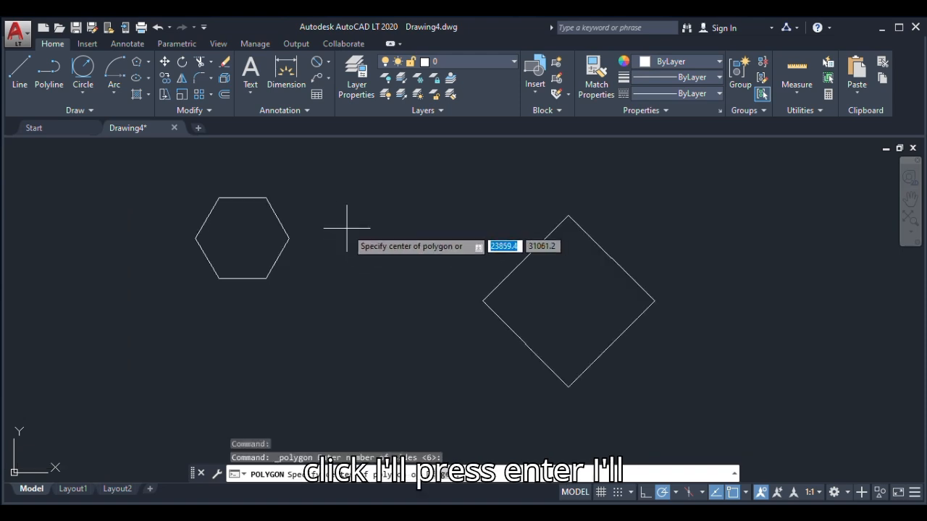
{"action": "left_click", "coordinate": [346, 229]}
{"action": "key", "text": "Down"}
{"action": "key", "text": "Return"}
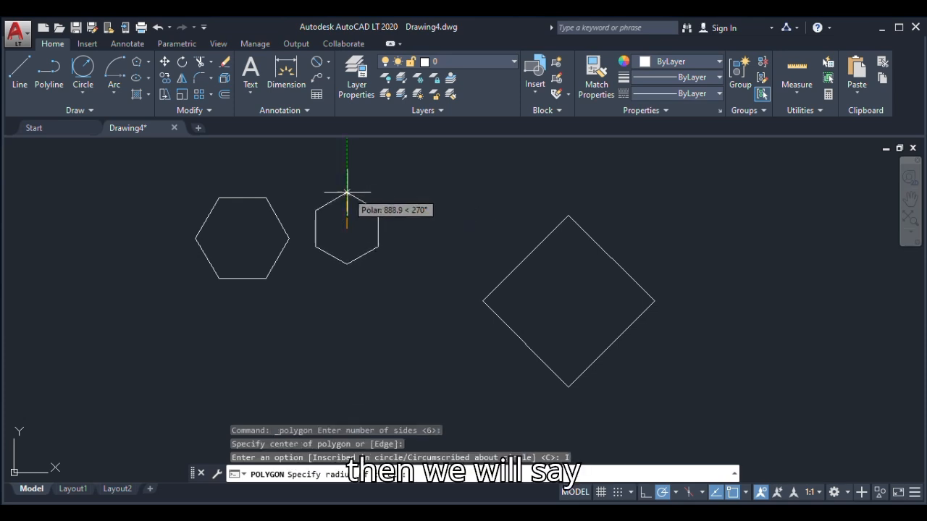
{"action": "type", "text": "1"}
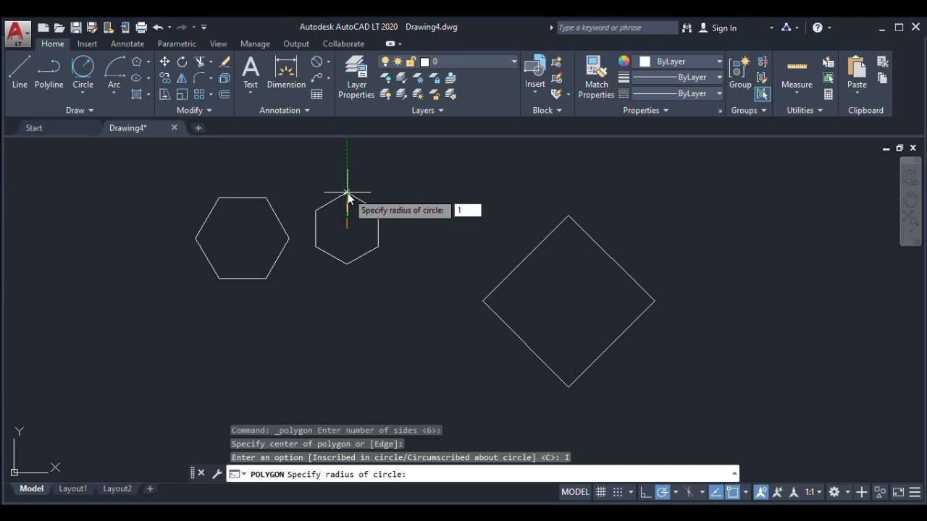
{"action": "type", "text": "000"}
{"action": "key", "text": "Return"}
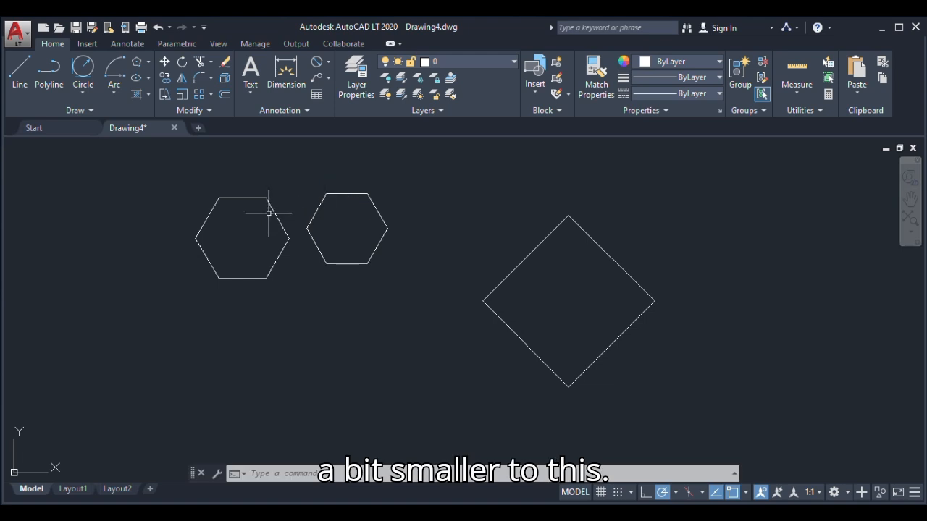
{"action": "left_click", "coordinate": [149, 95]}
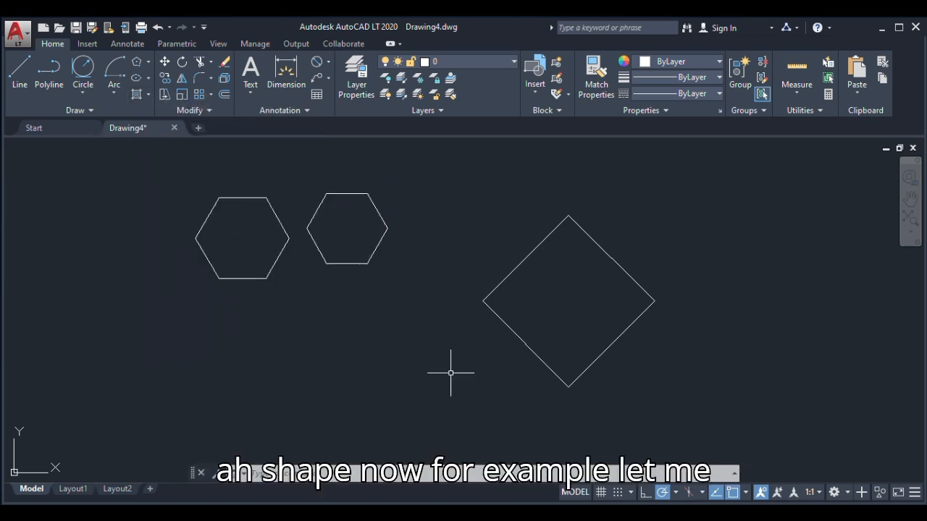
Draw an open outline of four lines beside the diamond, ending the last line just short of the first line
{"action": "scroll", "coordinate": [358, 299], "scroll_direction": "down", "scroll_amount": 4}
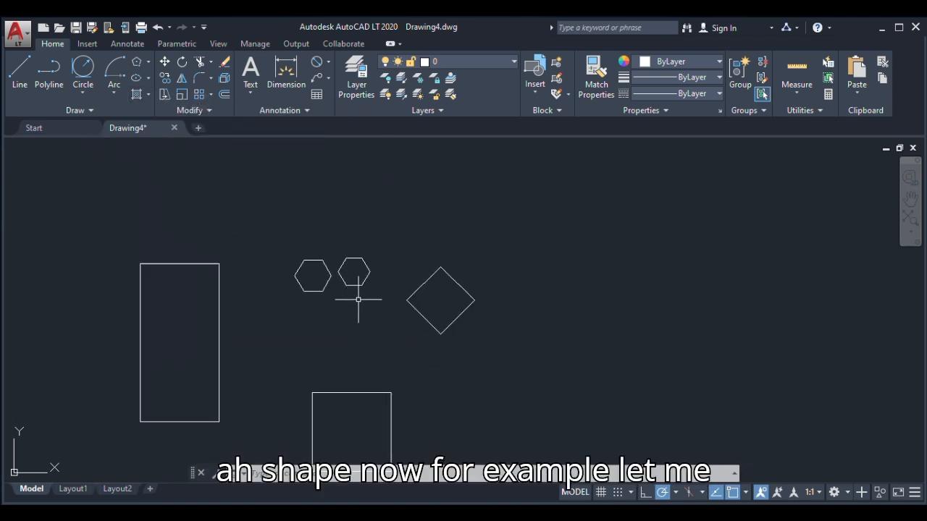
{"action": "left_click", "coordinate": [18, 72]}
{"action": "scroll", "coordinate": [494, 334], "scroll_direction": "up", "scroll_amount": 5}
{"action": "left_click", "coordinate": [504, 334]}
{"action": "left_click", "coordinate": [572, 246]}
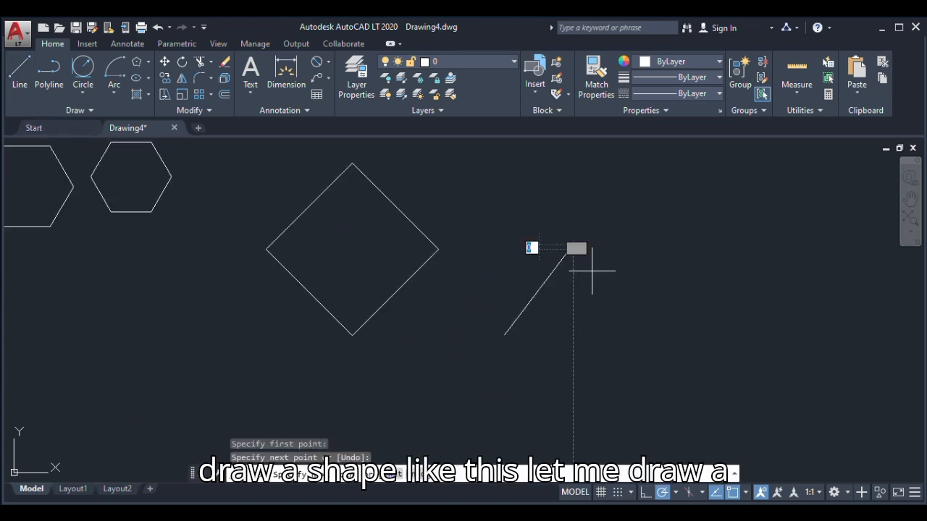
{"action": "left_click", "coordinate": [649, 341]}
{"action": "left_click", "coordinate": [541, 394]}
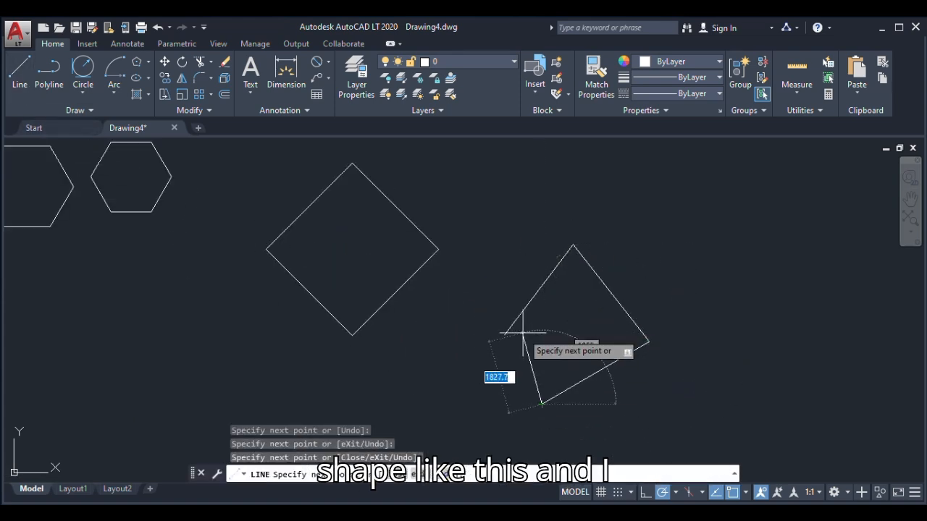
{"action": "scroll", "coordinate": [516, 324], "scroll_direction": "up", "scroll_amount": 5}
{"action": "left_click", "coordinate": [515, 319]}
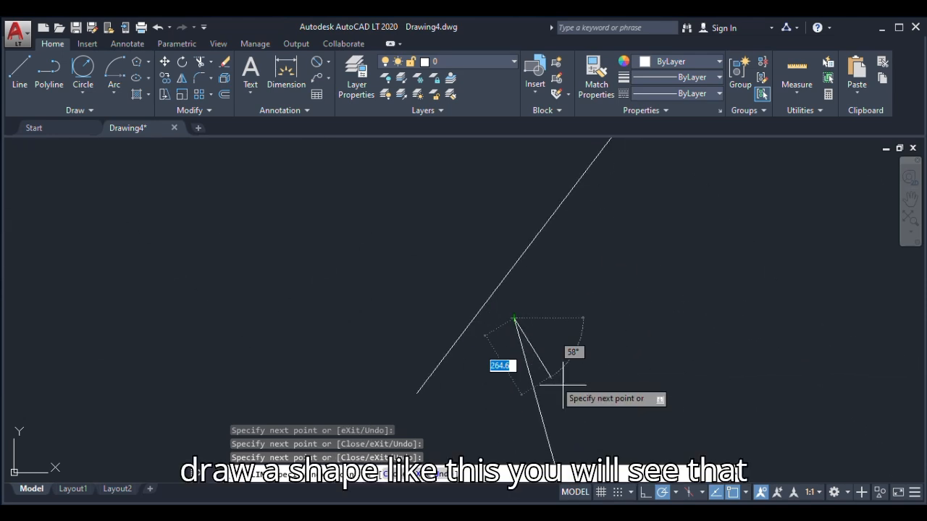
{"action": "key", "text": "Escape"}
{"action": "scroll", "coordinate": [546, 355], "scroll_direction": "down", "scroll_amount": 3}
{"action": "scroll", "coordinate": [546, 355], "scroll_direction": "up", "scroll_amount": 4}
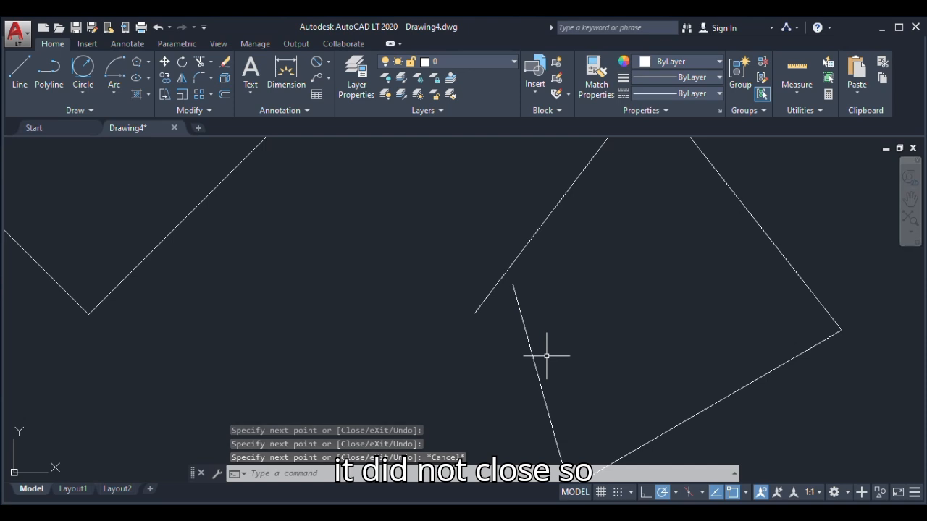
{"action": "scroll", "coordinate": [547, 356], "scroll_direction": "down", "scroll_amount": 4}
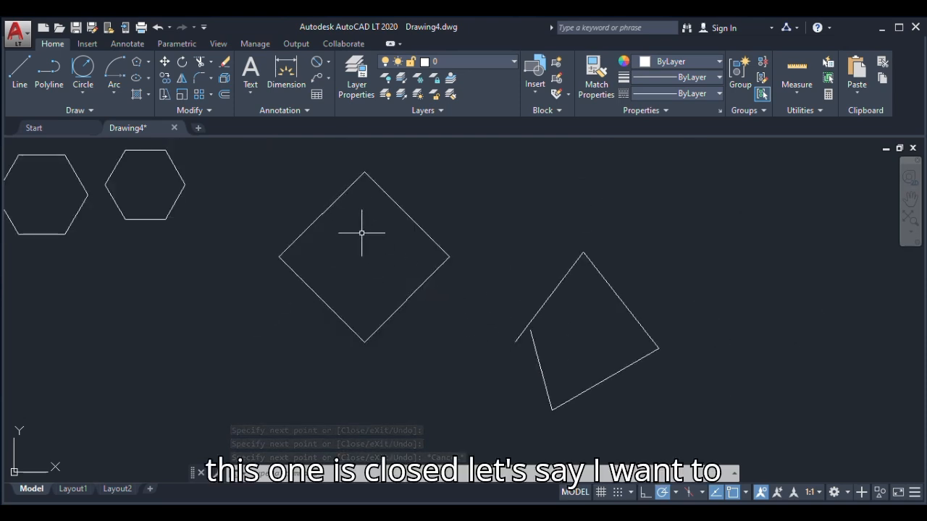
Hatch the inside of the diamond with the ANGLE pattern at scale 1
{"action": "left_click", "coordinate": [137, 94]}
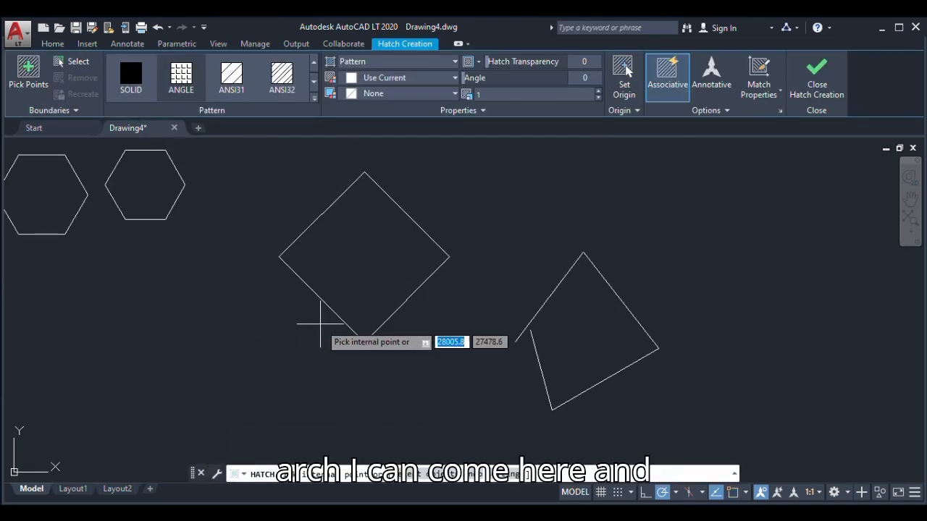
{"action": "left_click", "coordinate": [351, 263]}
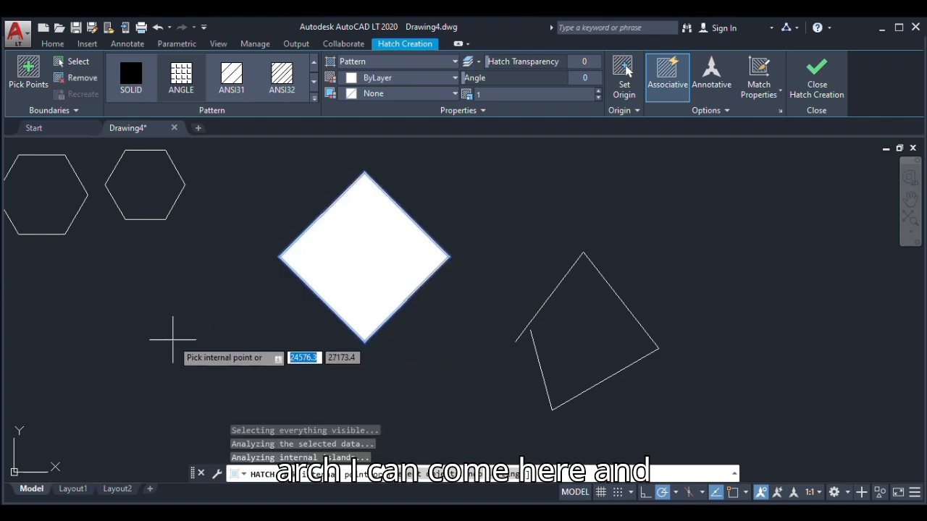
{"action": "right_click", "coordinate": [192, 318]}
{"action": "left_click", "coordinate": [220, 113]}
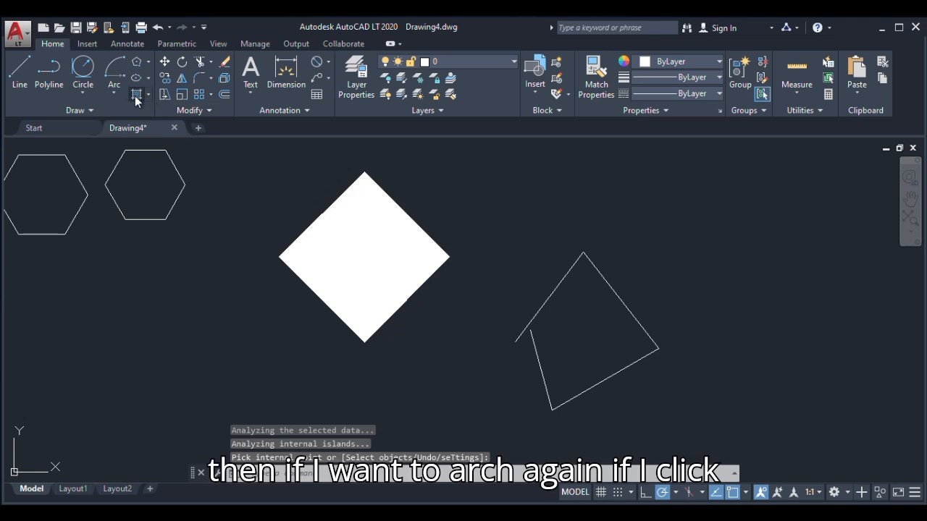
Try to hatch the open four-line outline by picking a point inside it
{"action": "left_click", "coordinate": [136, 99]}
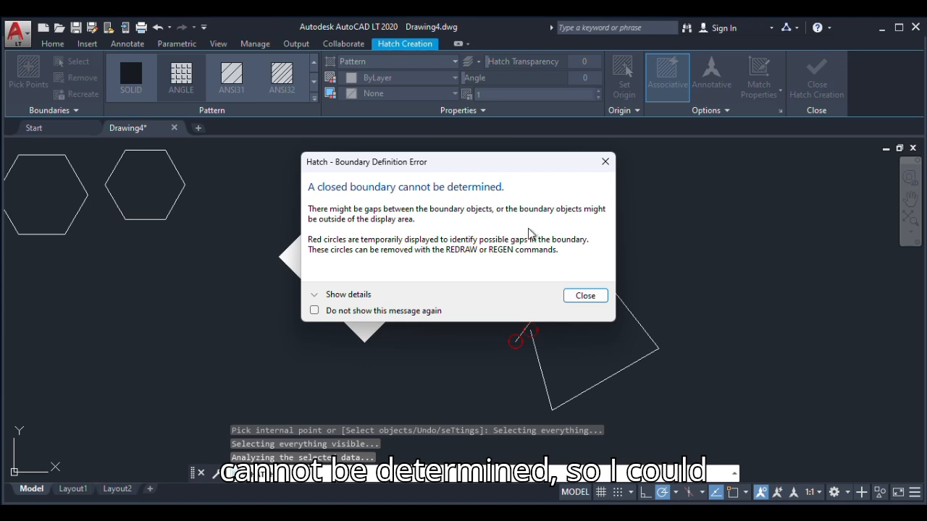
{"action": "left_click", "coordinate": [584, 297]}
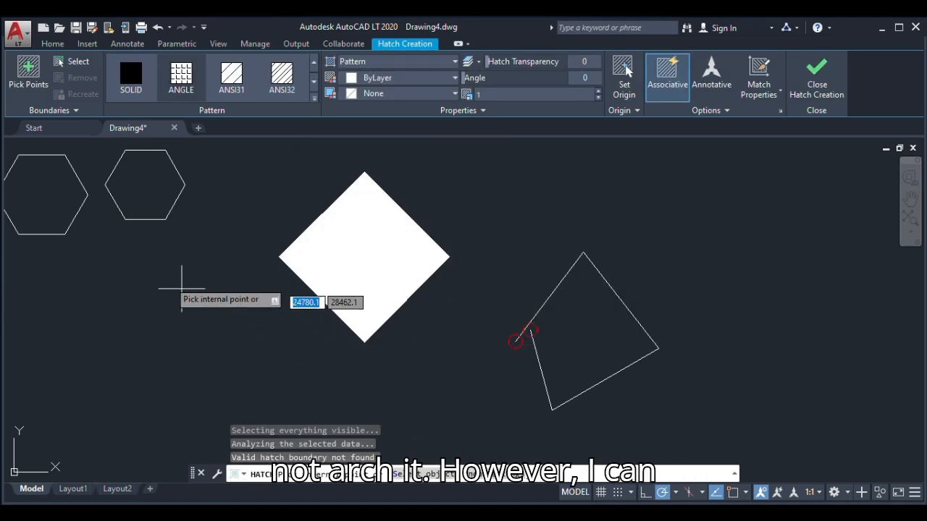
{"action": "left_click", "coordinate": [29, 74]}
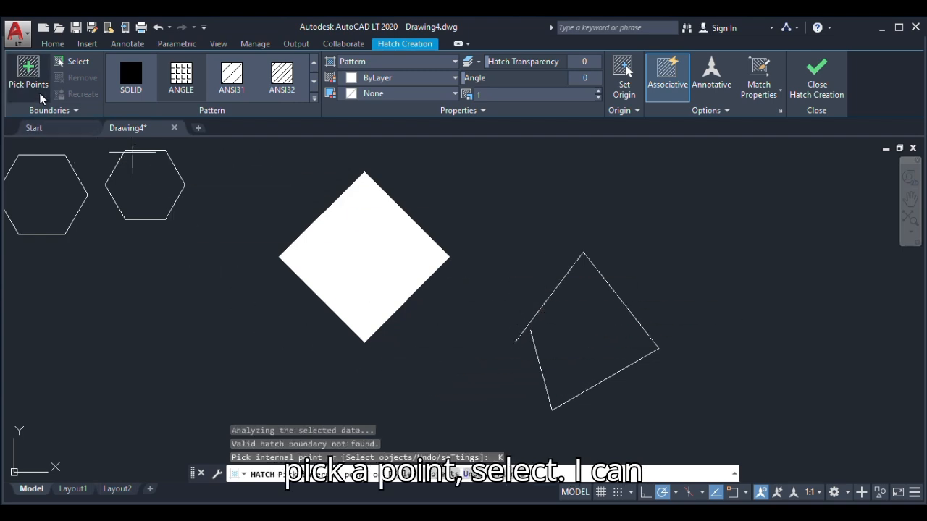
Hatch the open outline by selecting its four lines as boundary objects
{"action": "left_click", "coordinate": [62, 64]}
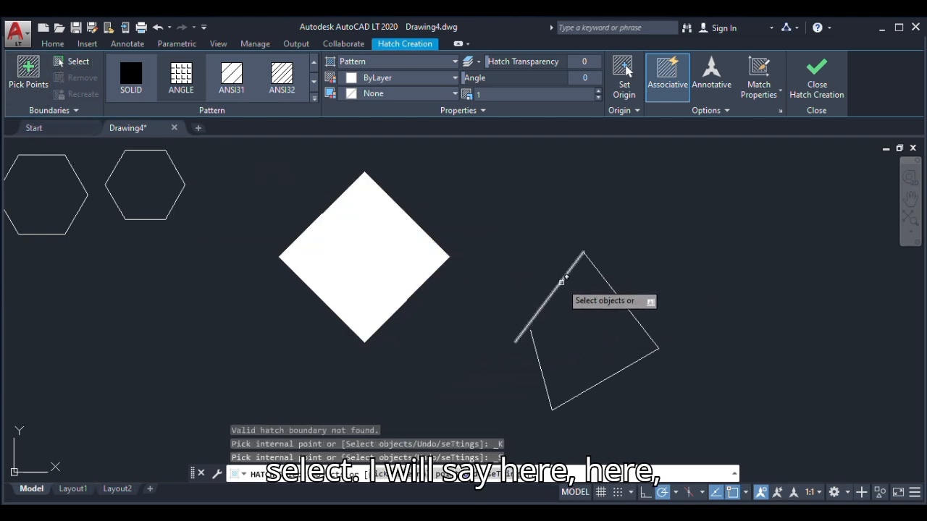
{"action": "left_click", "coordinate": [585, 277]}
{"action": "left_click", "coordinate": [605, 281]}
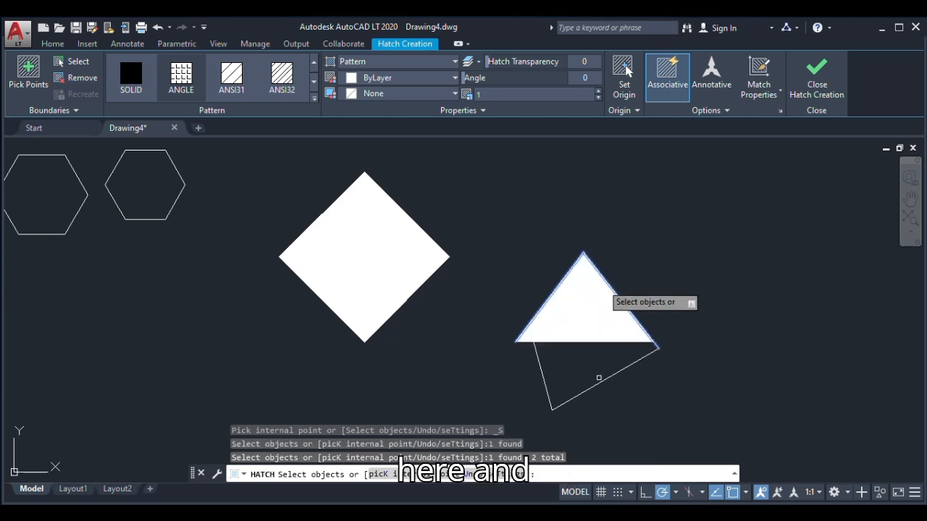
{"action": "left_click", "coordinate": [601, 381]}
{"action": "left_click", "coordinate": [543, 360]}
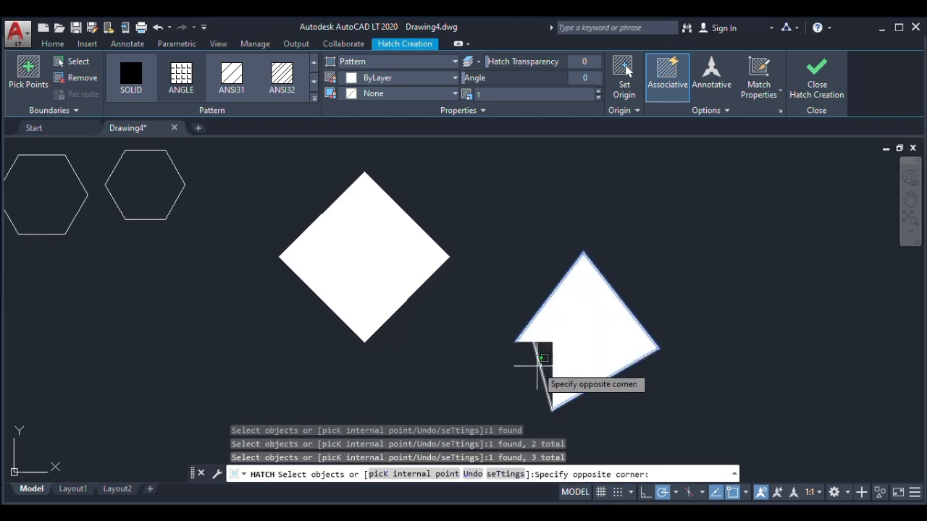
{"action": "left_click", "coordinate": [537, 367]}
{"action": "scroll", "coordinate": [529, 344], "scroll_direction": "up", "scroll_amount": 8}
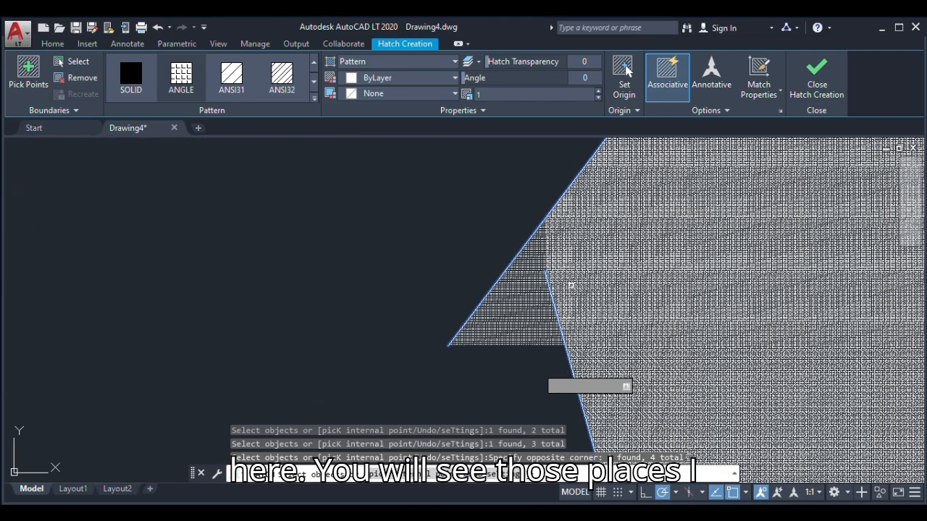
{"action": "scroll", "coordinate": [576, 299], "scroll_direction": "up", "scroll_amount": 2}
{"action": "scroll", "coordinate": [499, 281], "scroll_direction": "down", "scroll_amount": 10}
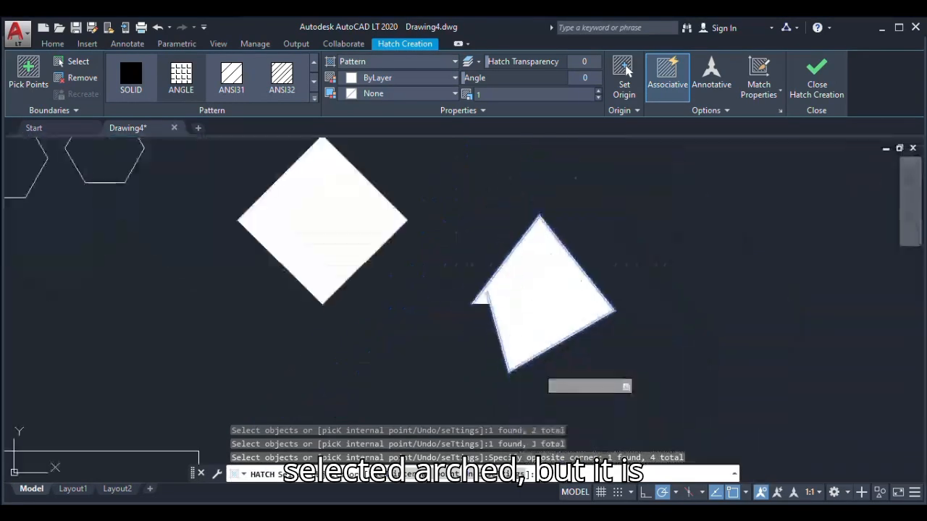
{"action": "right_click", "coordinate": [472, 232]}
{"action": "left_click", "coordinate": [490, 242]}
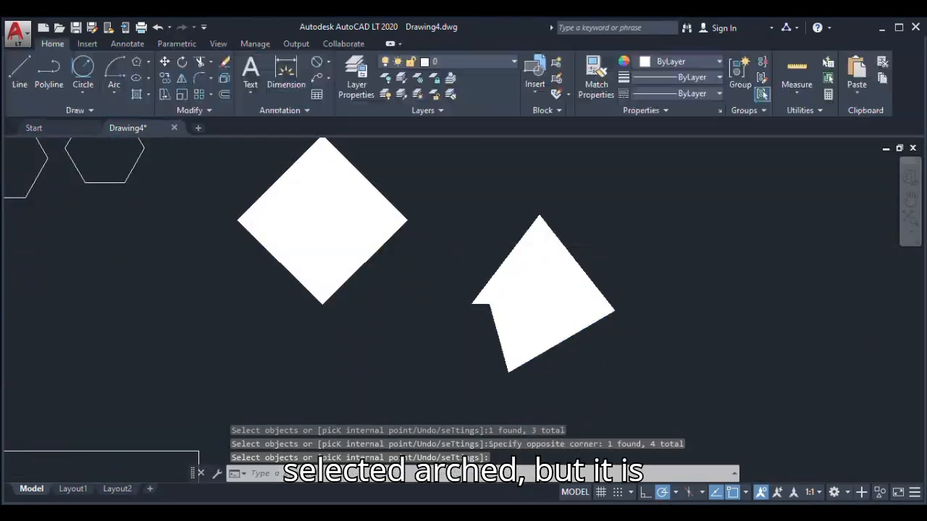
Compare the two hatches up close and undo them on both the diamond and the open outline
{"action": "scroll", "coordinate": [499, 312], "scroll_direction": "up", "scroll_amount": 5}
{"action": "scroll", "coordinate": [437, 262], "scroll_direction": "down", "scroll_amount": 8}
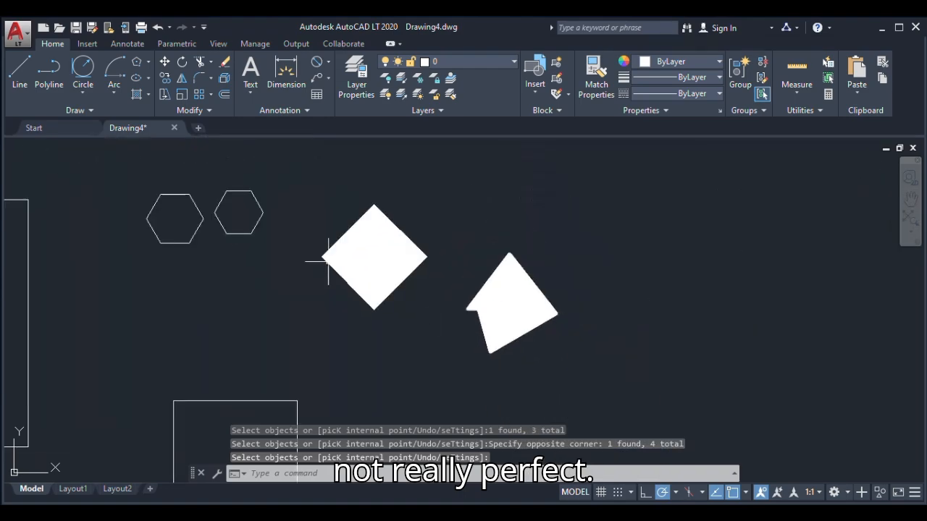
{"action": "scroll", "coordinate": [328, 261], "scroll_direction": "up", "scroll_amount": 5}
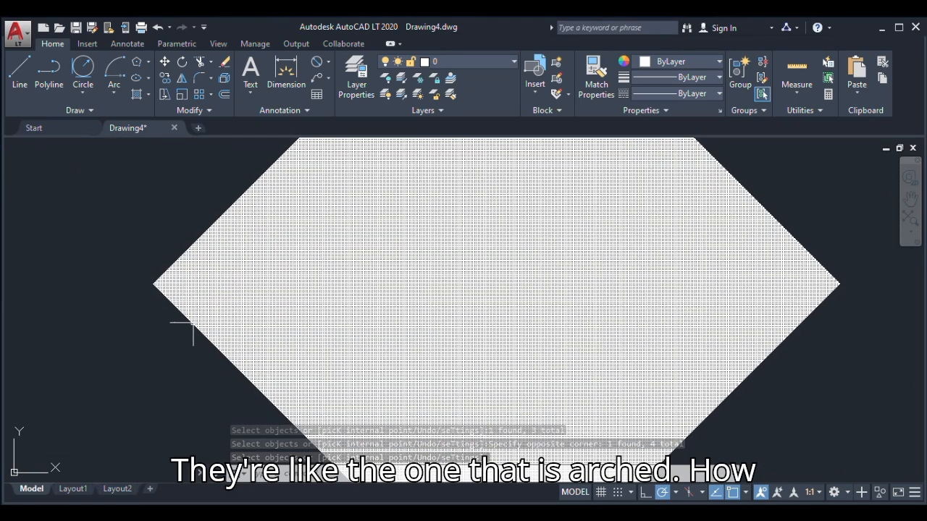
{"action": "scroll", "coordinate": [192, 324], "scroll_direction": "down", "scroll_amount": 8}
{"action": "scroll", "coordinate": [170, 232], "scroll_direction": "up", "scroll_amount": 3}
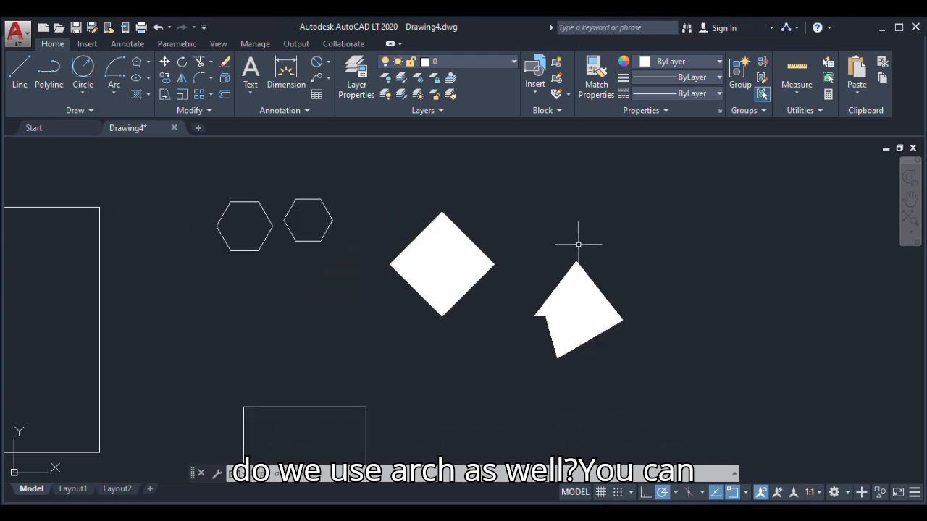
{"action": "scroll", "coordinate": [578, 244], "scroll_direction": "down", "scroll_amount": 2}
{"action": "key", "text": "ctrl+z"}
{"action": "key", "text": "ctrl+z"}
{"action": "key", "text": "ctrl+z"}
{"action": "key", "text": "ctrl+z"}
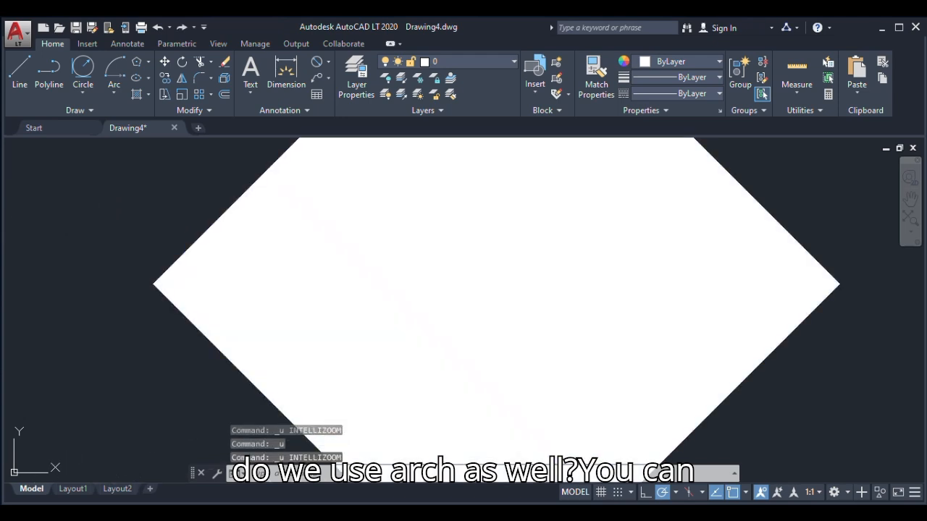
{"action": "scroll", "coordinate": [488, 319], "scroll_direction": "down", "scroll_amount": 6}
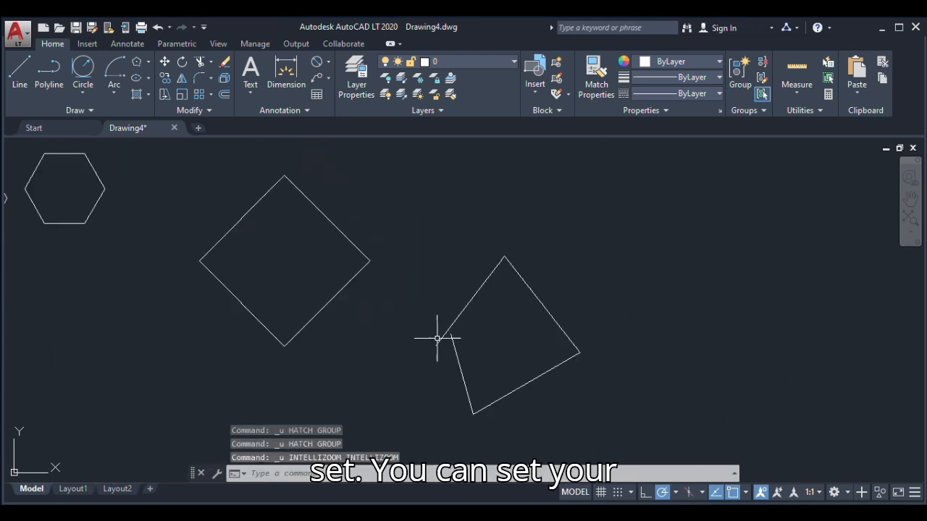
Start a new hatch with the AR-B816 brick pattern and a scale of 50
{"action": "scroll", "coordinate": [394, 327], "scroll_direction": "up", "scroll_amount": 5}
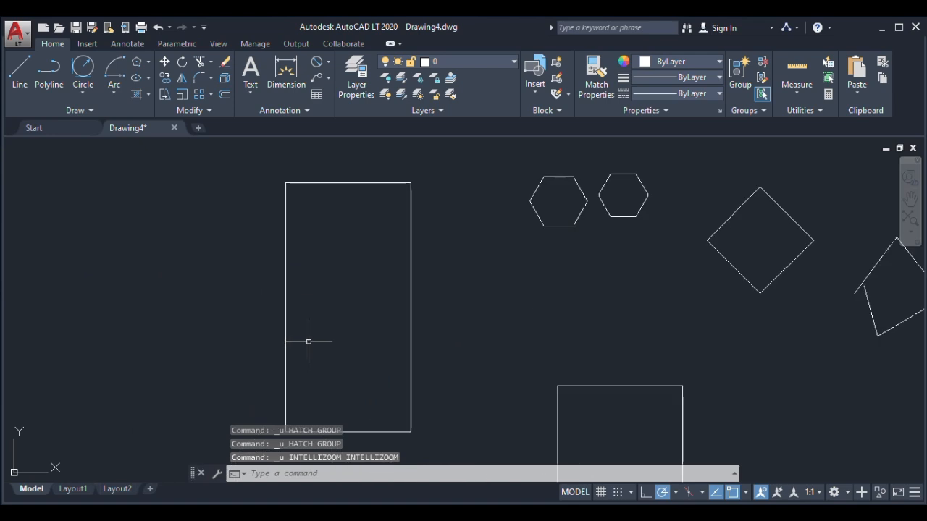
{"action": "left_click", "coordinate": [148, 95]}
{"action": "left_click", "coordinate": [146, 118]}
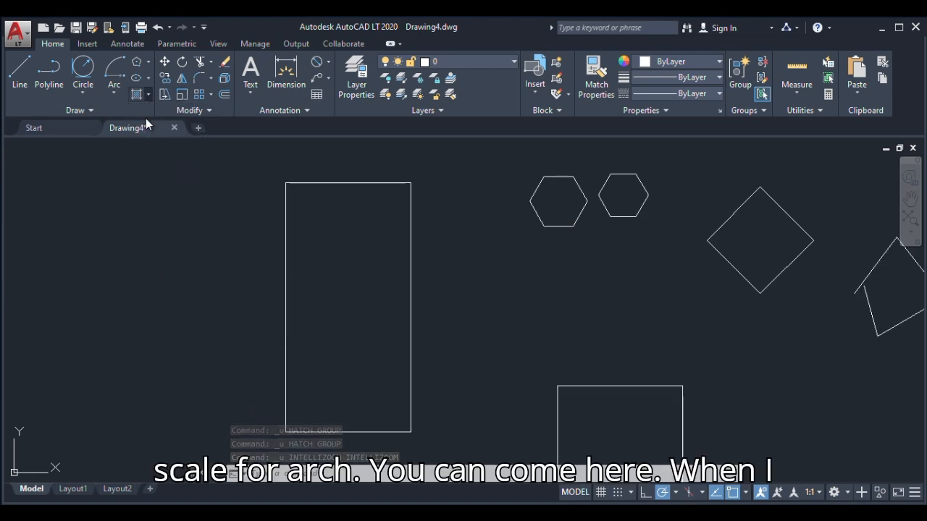
{"action": "left_click", "coordinate": [306, 213]}
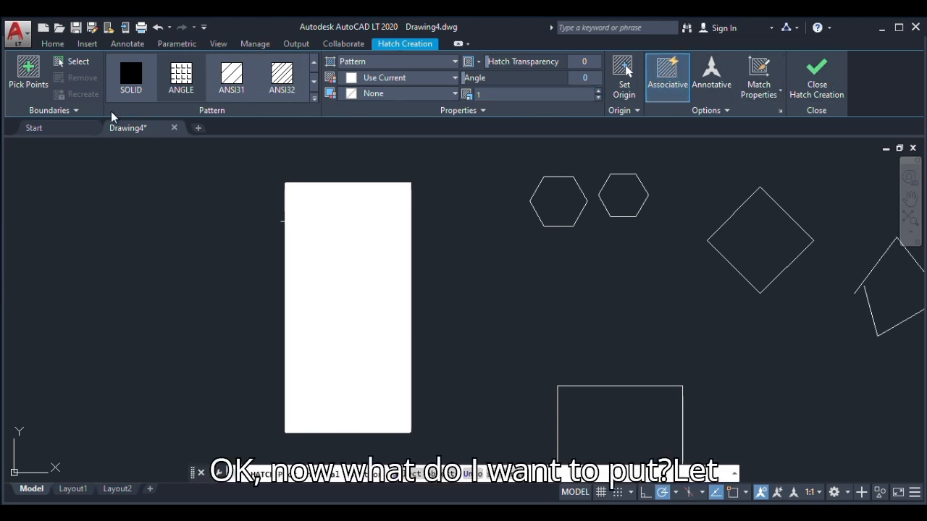
{"action": "left_click", "coordinate": [314, 101]}
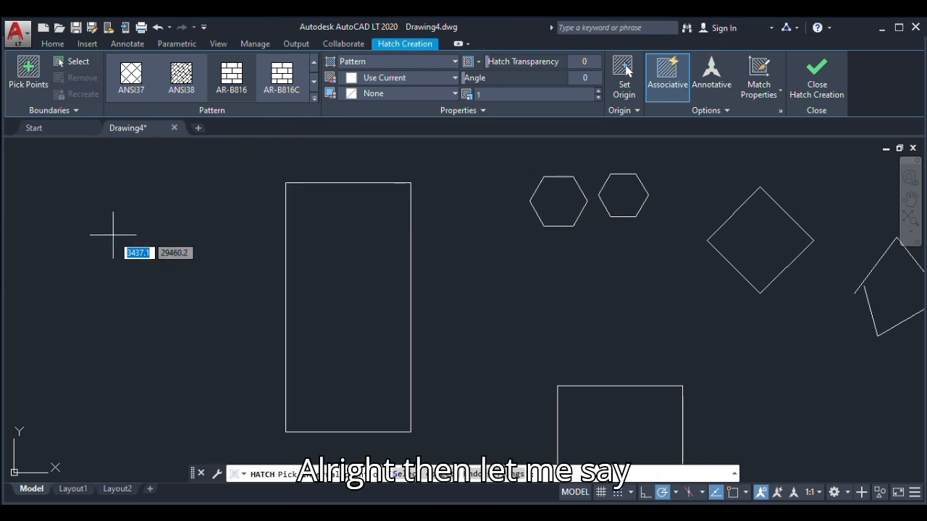
{"action": "left_click", "coordinate": [571, 92]}
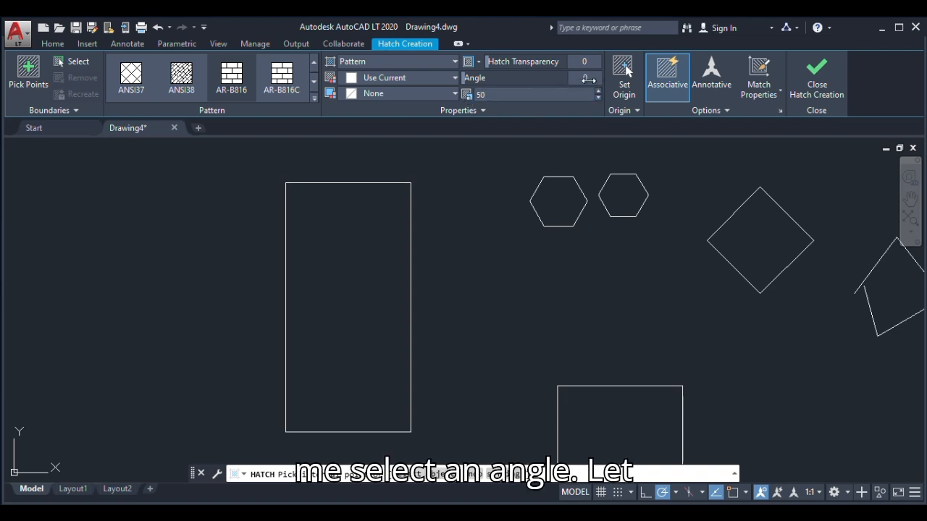
Set the hatch angle to 35 and apply the hatch inside the tall rectangle
{"action": "left_click_drag", "start_coordinate": [585, 80], "coordinate": [586, 80]}
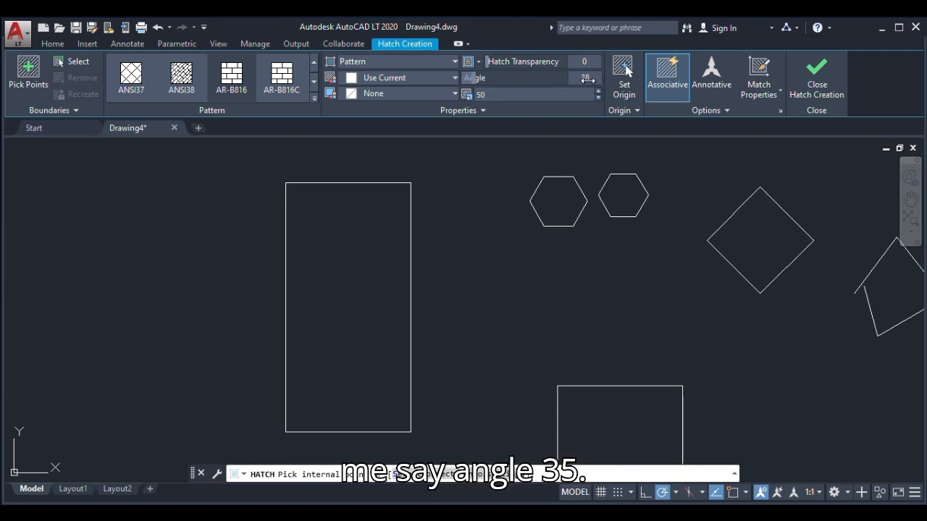
{"action": "type", "text": "35"}
{"action": "key", "text": "Return"}
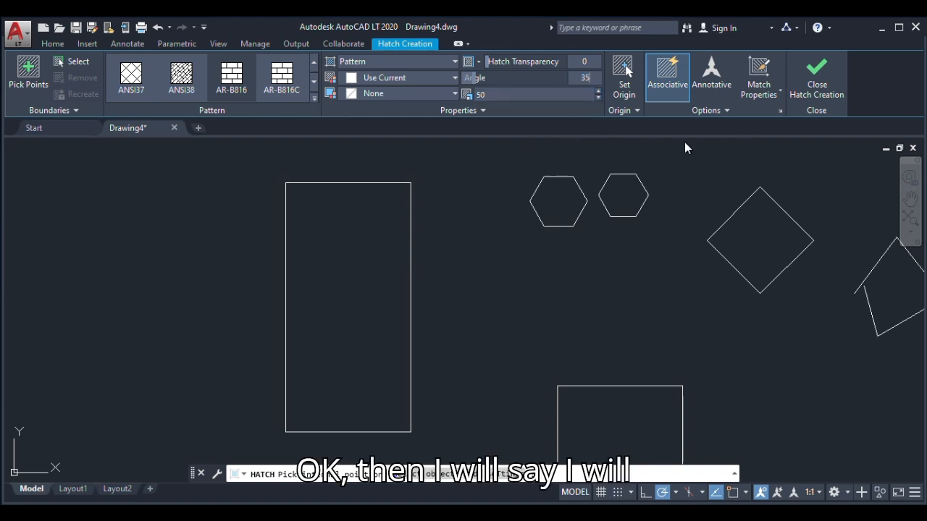
{"action": "left_click", "coordinate": [348, 259]}
{"action": "scroll", "coordinate": [343, 269], "scroll_direction": "down", "scroll_amount": 2}
{"action": "scroll", "coordinate": [339, 272], "scroll_direction": "up", "scroll_amount": 2}
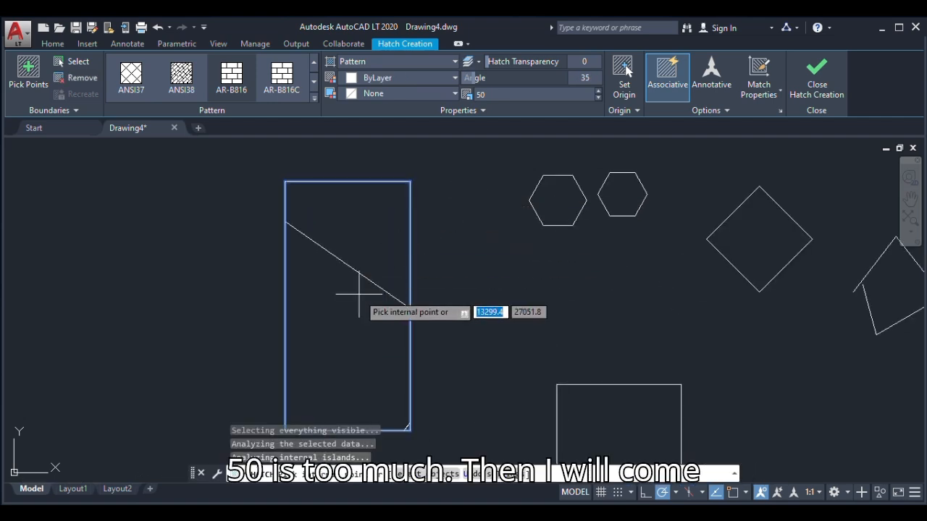
Reduce the scale of the tall rectangle's hatch to 10 and finally to 5
{"action": "left_click", "coordinate": [507, 98]}
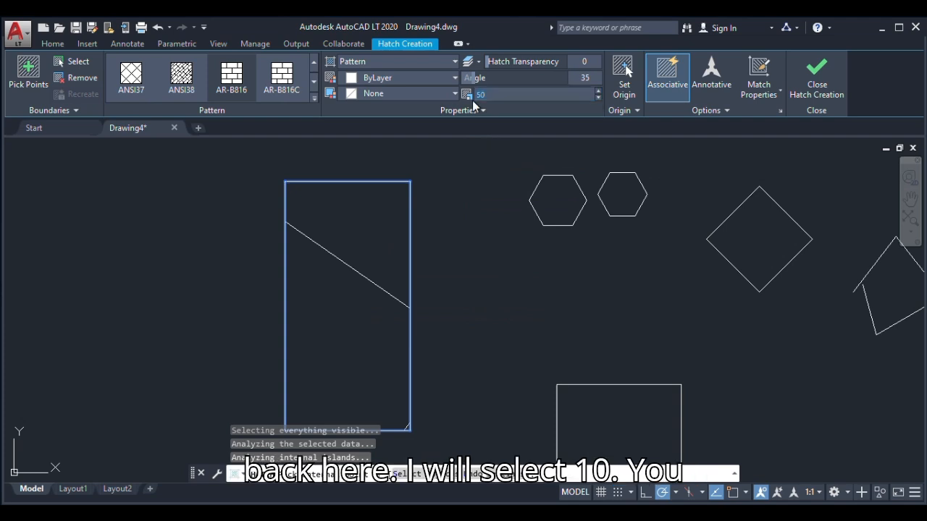
{"action": "key", "text": "Return"}
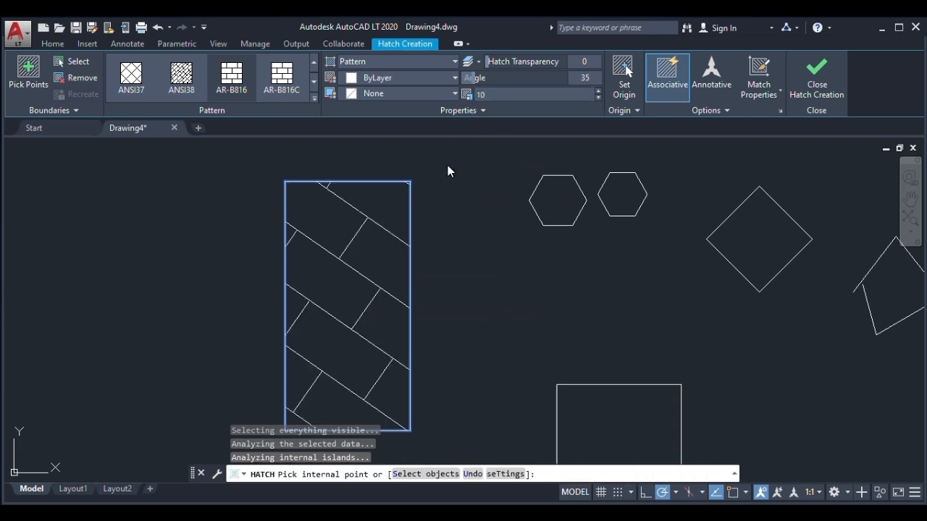
{"action": "left_click", "coordinate": [491, 95]}
{"action": "left_click_drag", "start_coordinate": [491, 95], "coordinate": [475, 103]}
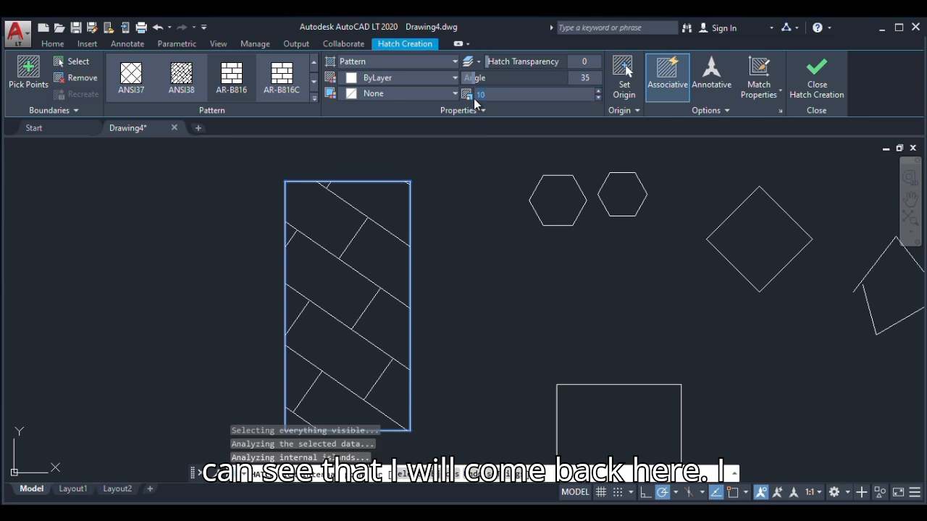
{"action": "type", "text": "5"}
{"action": "key", "text": "Return"}
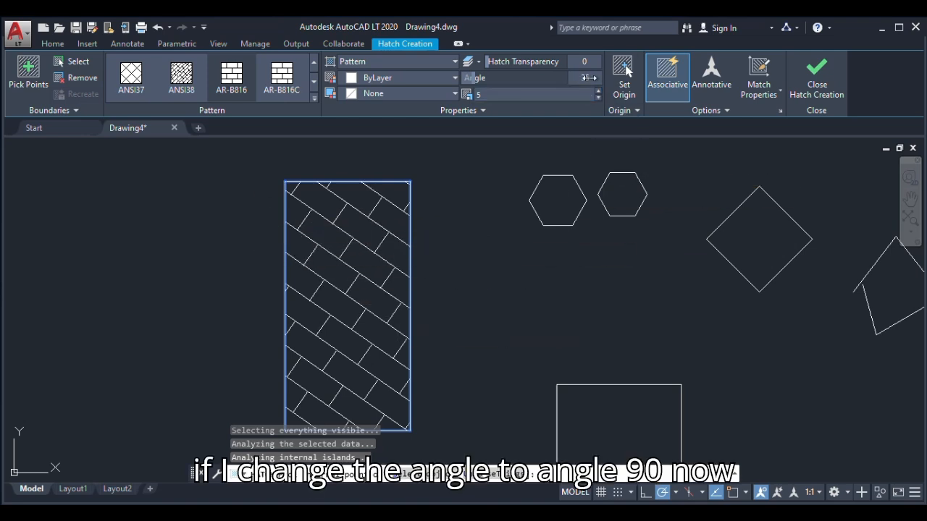
Change the tall rectangle's hatch angle to 270 and finally to 180, and finish the hatch
{"action": "type", "text": "270"}
{"action": "key", "text": "Return"}
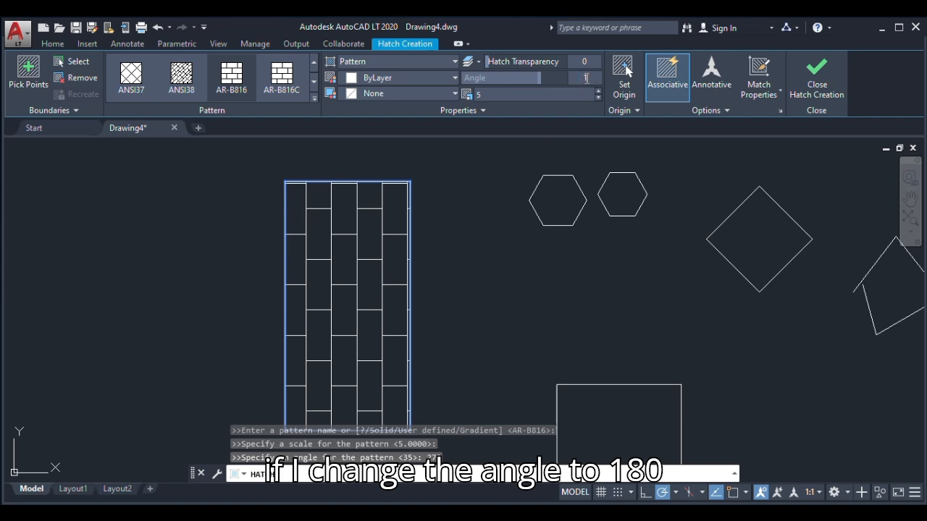
{"action": "type", "text": "180"}
{"action": "key", "text": "Return"}
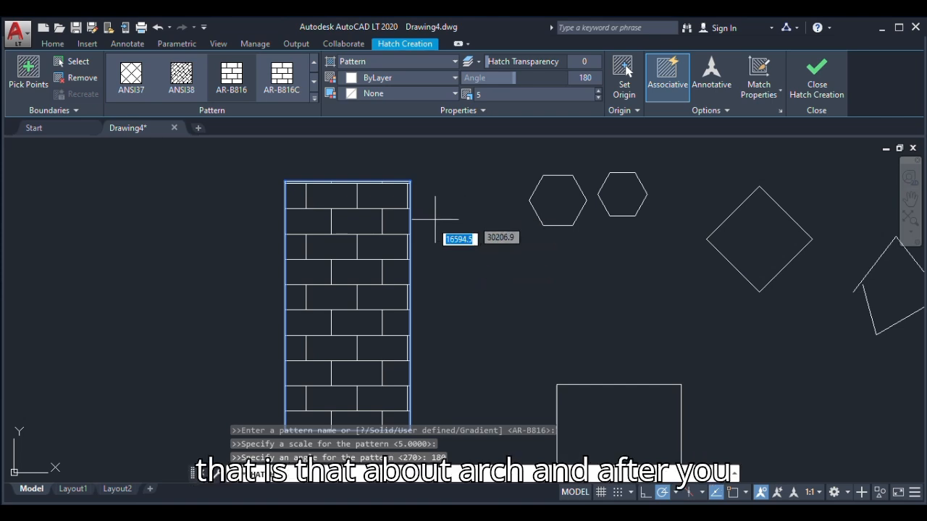
{"action": "left_click", "coordinate": [815, 81]}
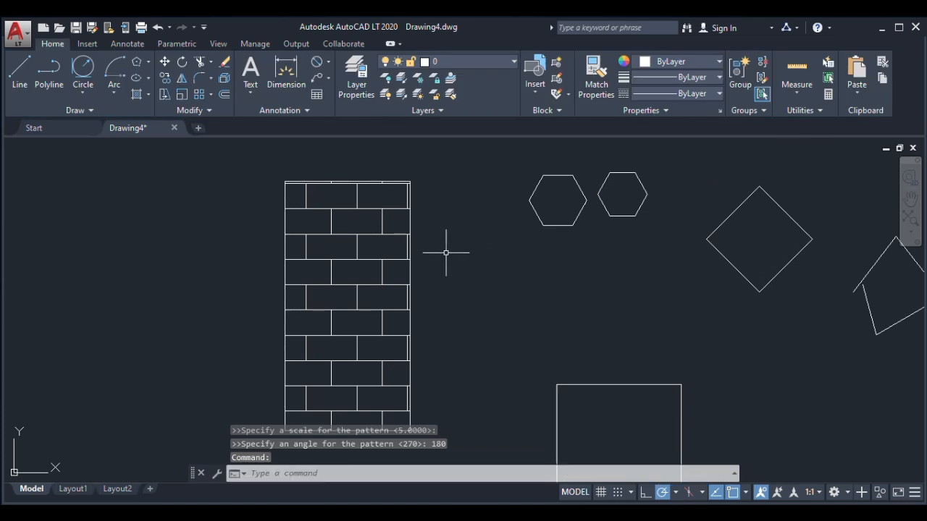
Fill the larger hexagon with a solid hatch in the dark grey colour 99,100,102
{"action": "left_click", "coordinate": [148, 95]}
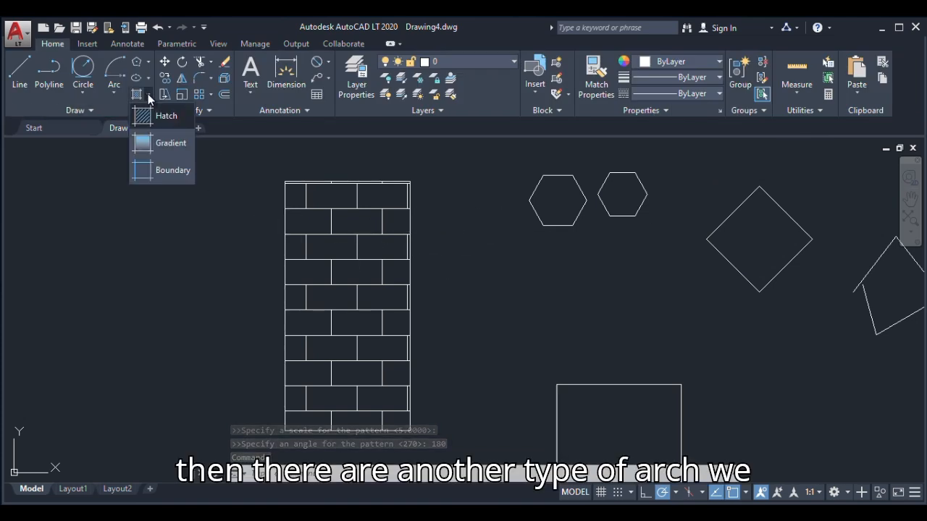
{"action": "left_click", "coordinate": [171, 145]}
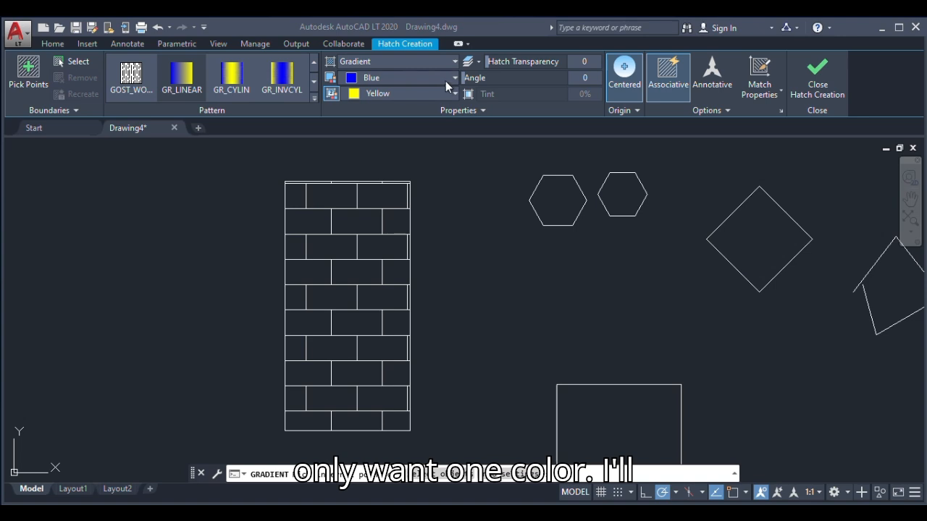
{"action": "left_click", "coordinate": [345, 64]}
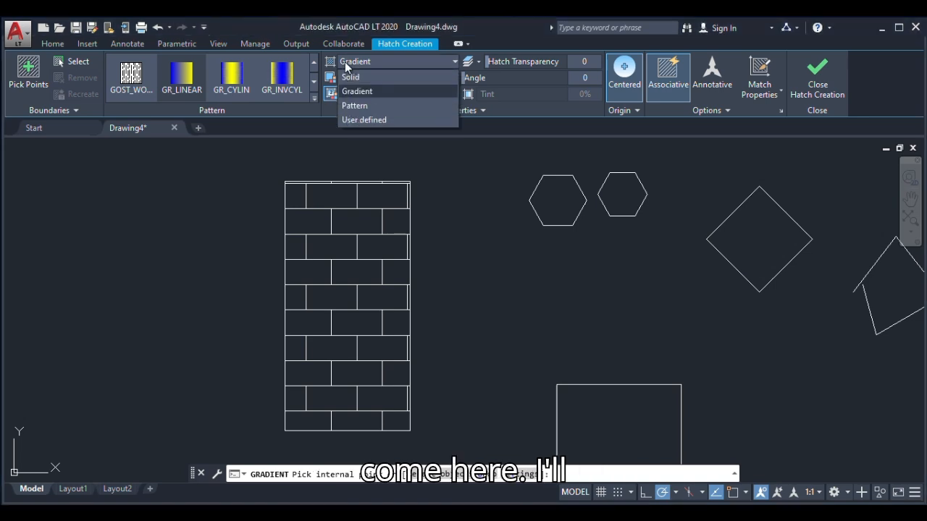
{"action": "left_click", "coordinate": [350, 78]}
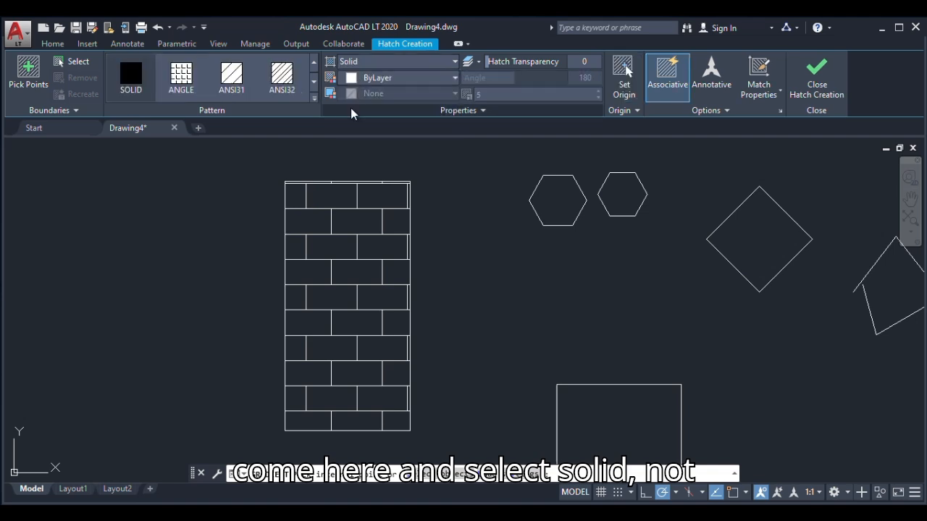
{"action": "left_click", "coordinate": [457, 79]}
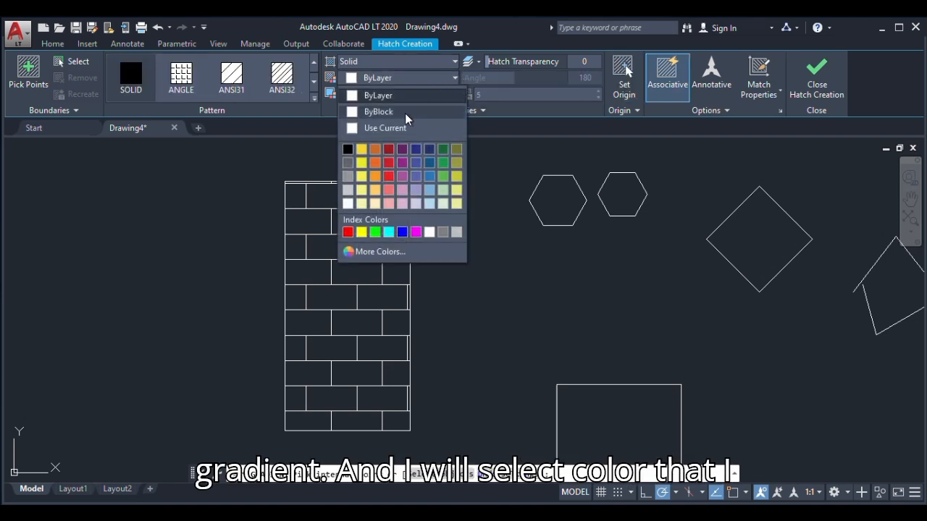
{"action": "left_click", "coordinate": [370, 179]}
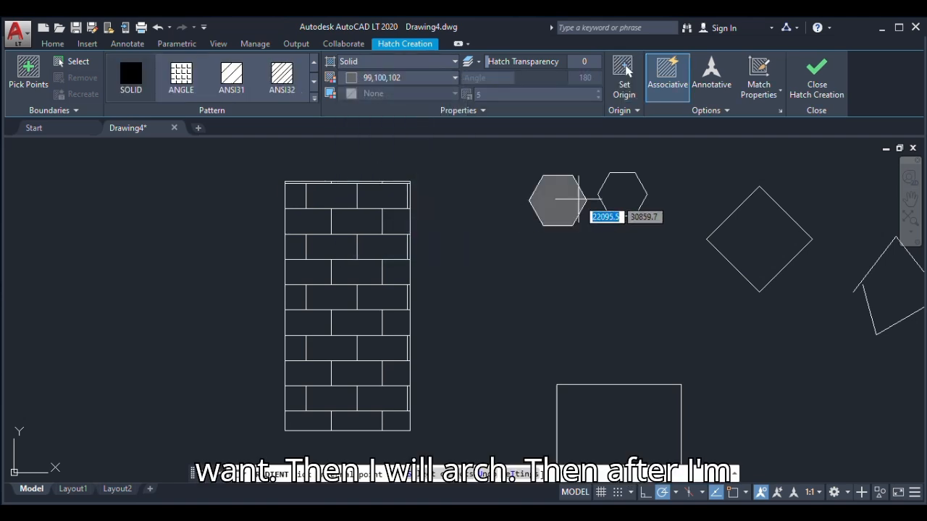
{"action": "left_click", "coordinate": [561, 199]}
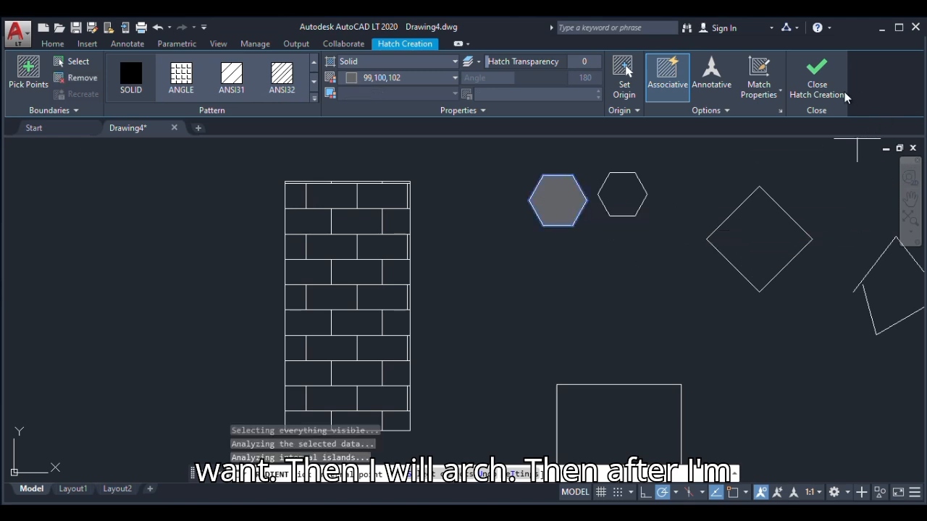
{"action": "key", "text": "Return"}
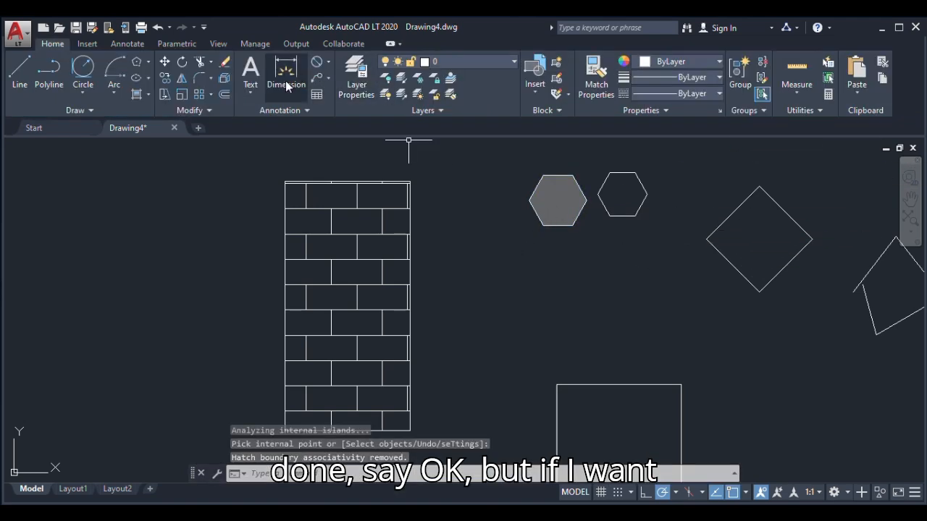
Fill the diamond with a GR_INVSPH gradient using the colours 147,149,152 and 199,200,202
{"action": "left_click", "coordinate": [136, 96]}
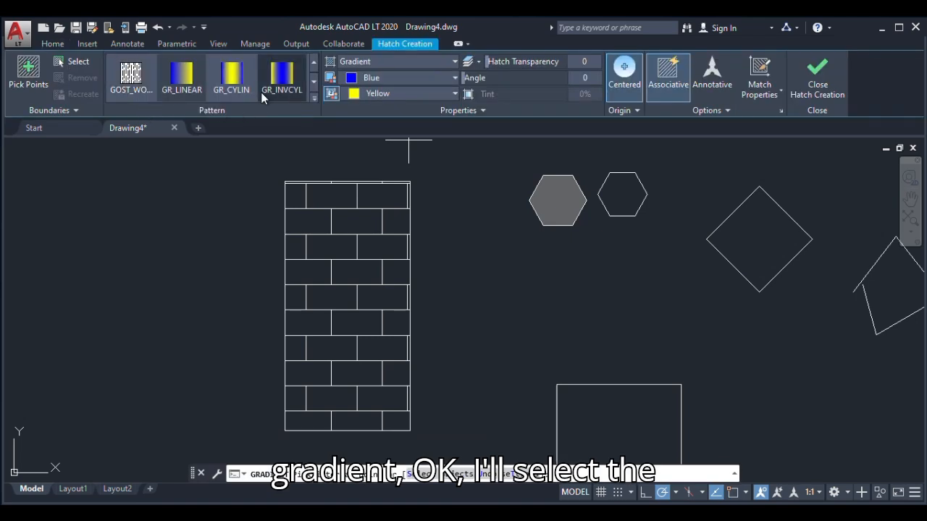
{"action": "left_click", "coordinate": [418, 81]}
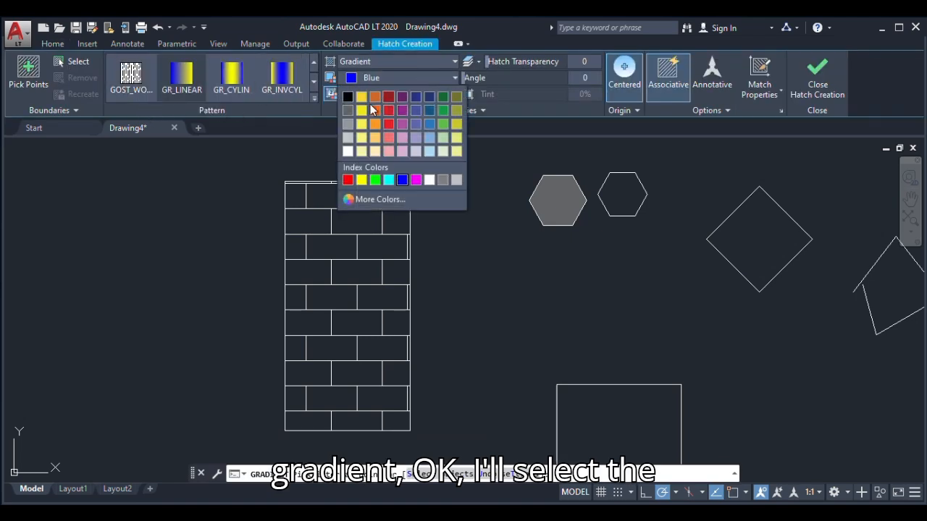
{"action": "left_click", "coordinate": [347, 123]}
{"action": "left_click", "coordinate": [380, 95]}
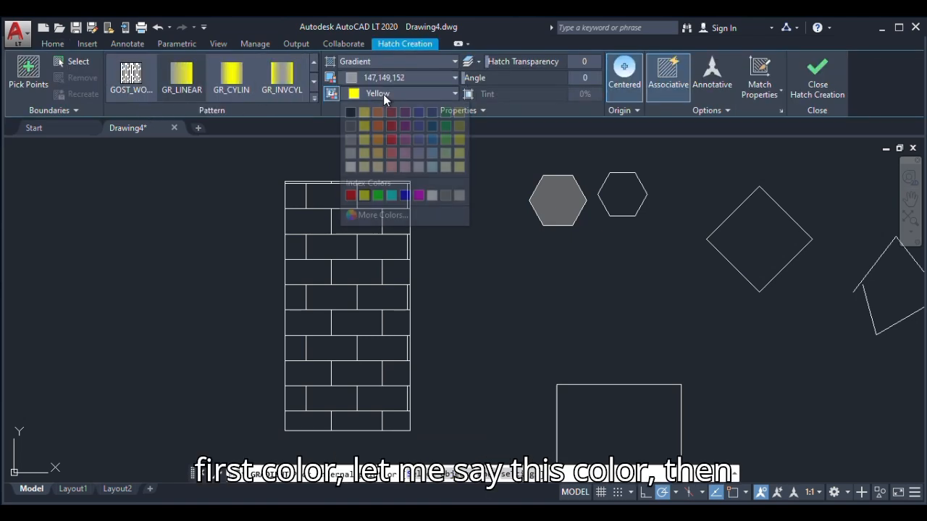
{"action": "left_click", "coordinate": [349, 149]}
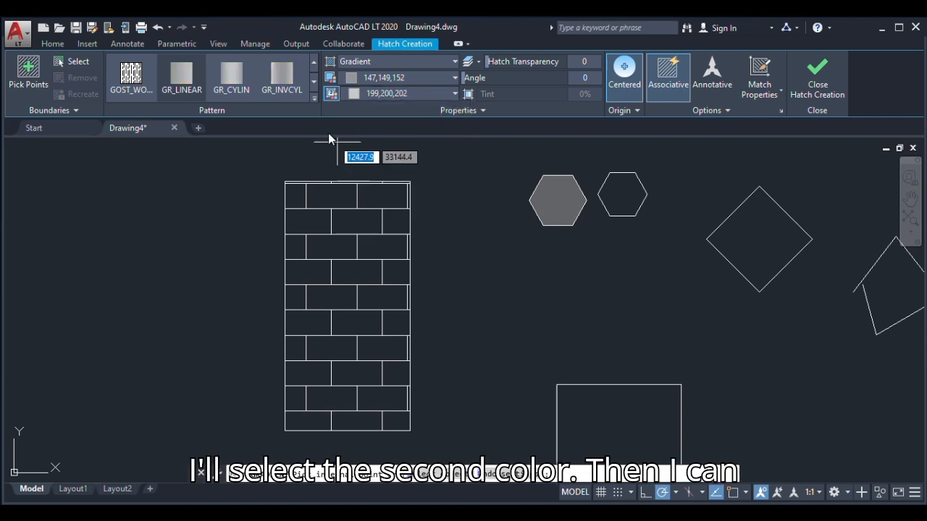
{"action": "left_click", "coordinate": [313, 98]}
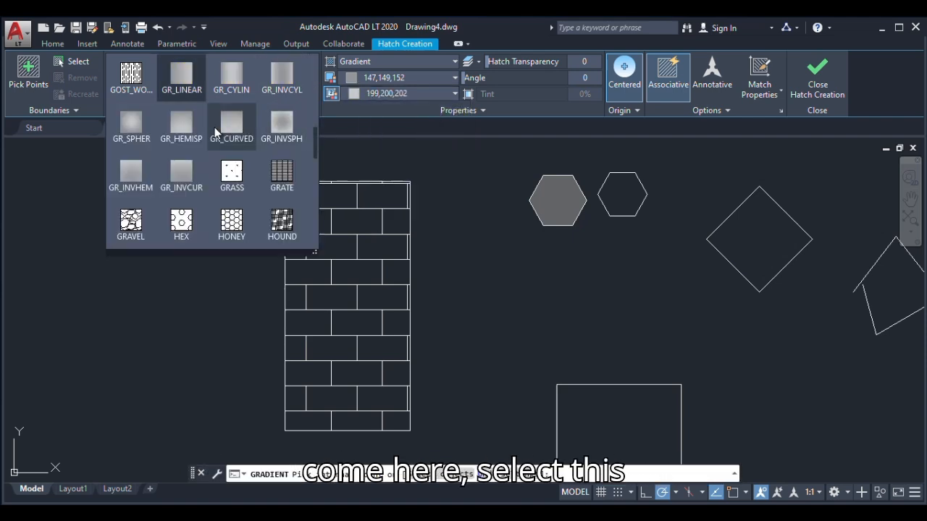
{"action": "left_click", "coordinate": [281, 127]}
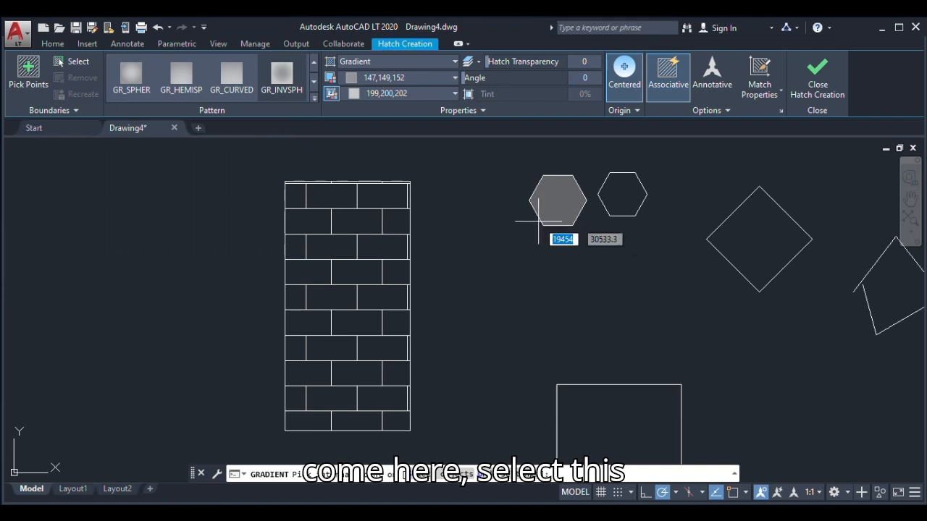
{"action": "left_click", "coordinate": [745, 250]}
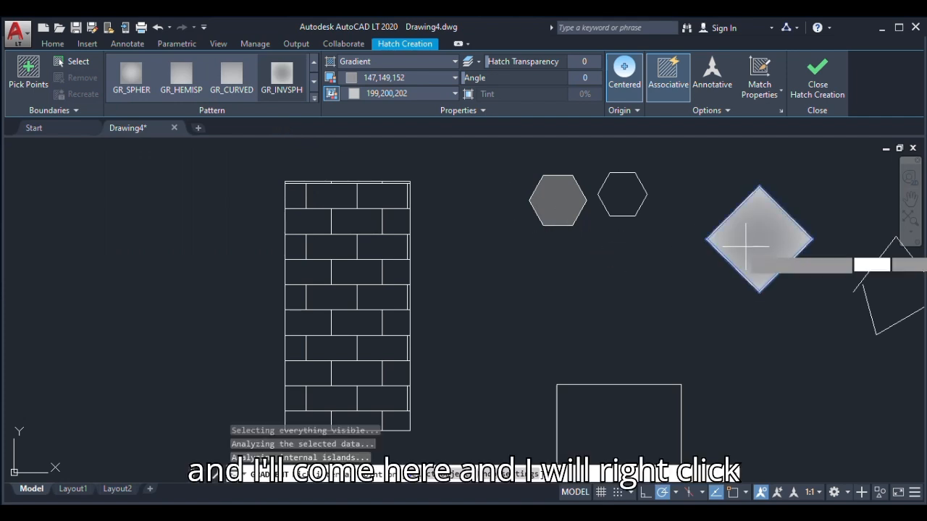
{"action": "right_click", "coordinate": [703, 180]}
{"action": "left_click", "coordinate": [727, 184]}
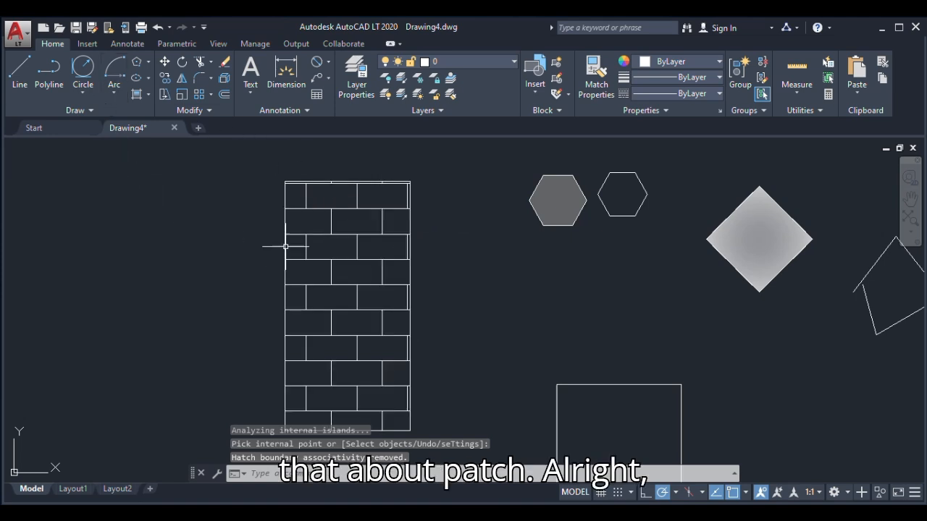
Move the square horizontally to the right by 5000, using its upper-right corner as the base point
{"action": "scroll", "coordinate": [341, 254], "scroll_direction": "down", "scroll_amount": 5}
{"action": "scroll", "coordinate": [331, 319], "scroll_direction": "up", "scroll_amount": 4}
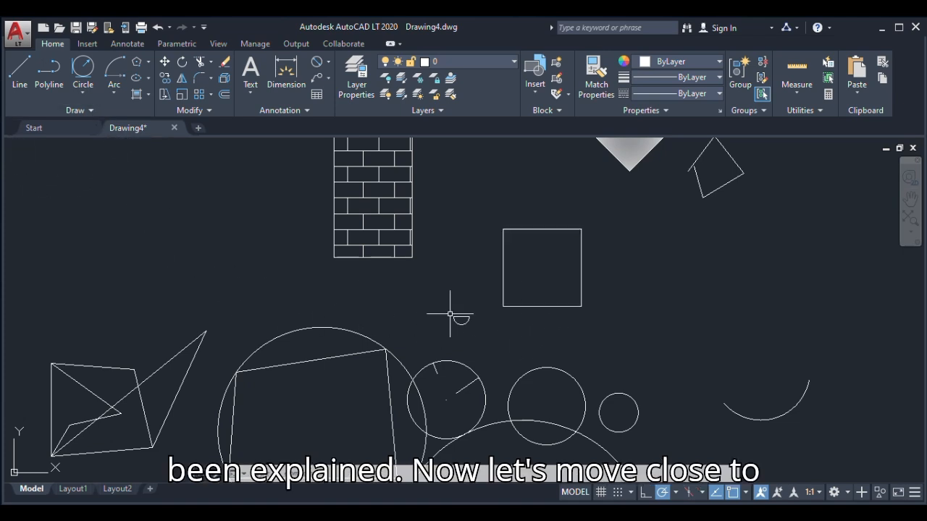
{"action": "scroll", "coordinate": [449, 316], "scroll_direction": "down", "scroll_amount": 4}
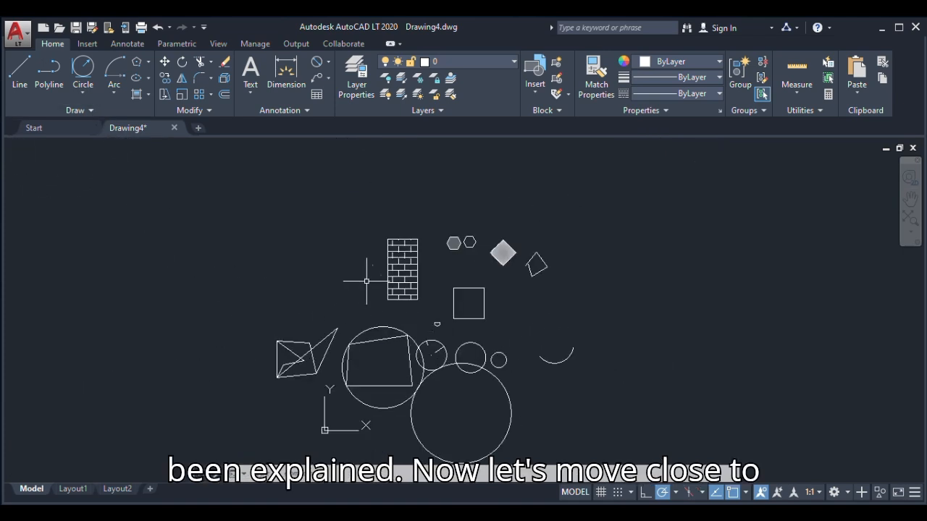
{"action": "left_click", "coordinate": [168, 67]}
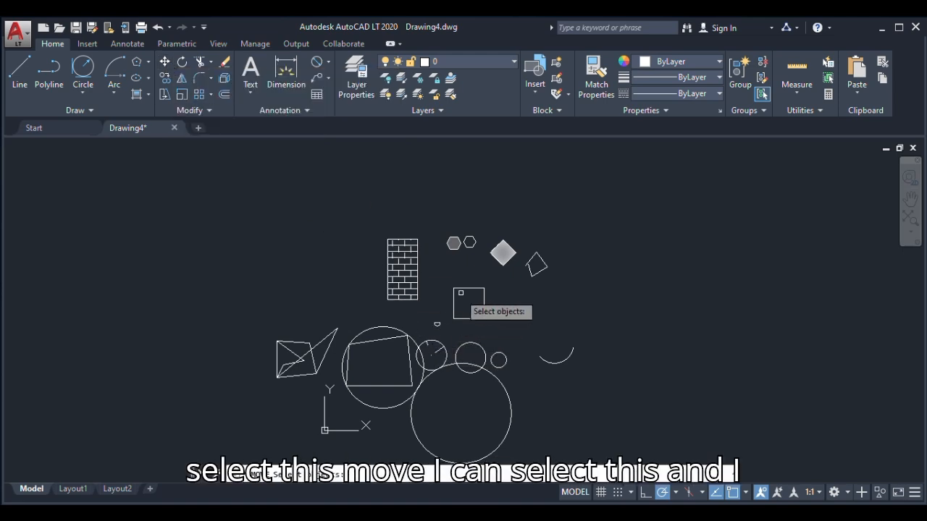
{"action": "scroll", "coordinate": [468, 289], "scroll_direction": "up", "scroll_amount": 6}
{"action": "left_click", "coordinate": [467, 307]}
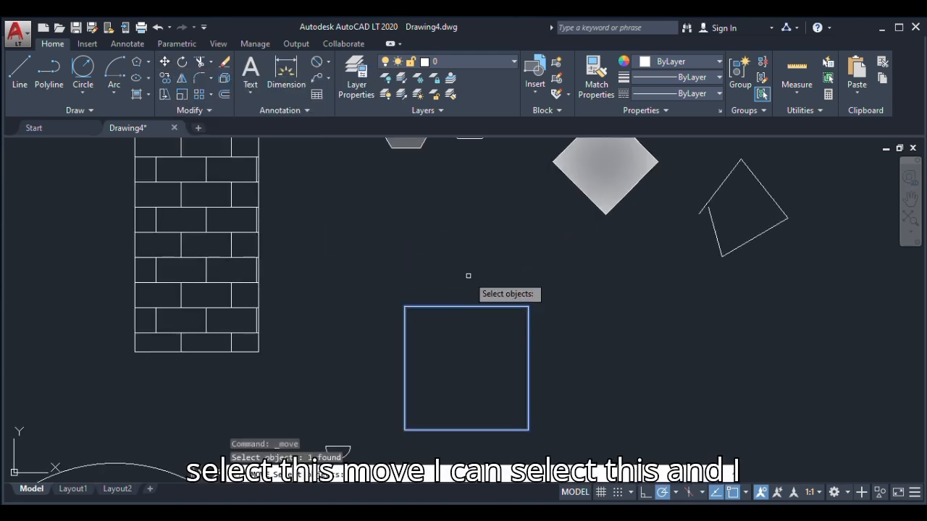
{"action": "right_click", "coordinate": [451, 237]}
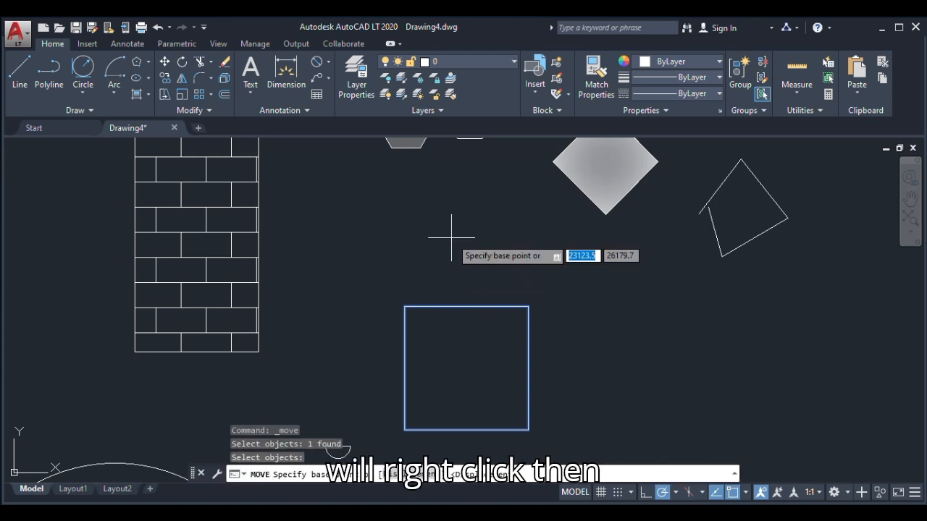
{"action": "left_click", "coordinate": [529, 307]}
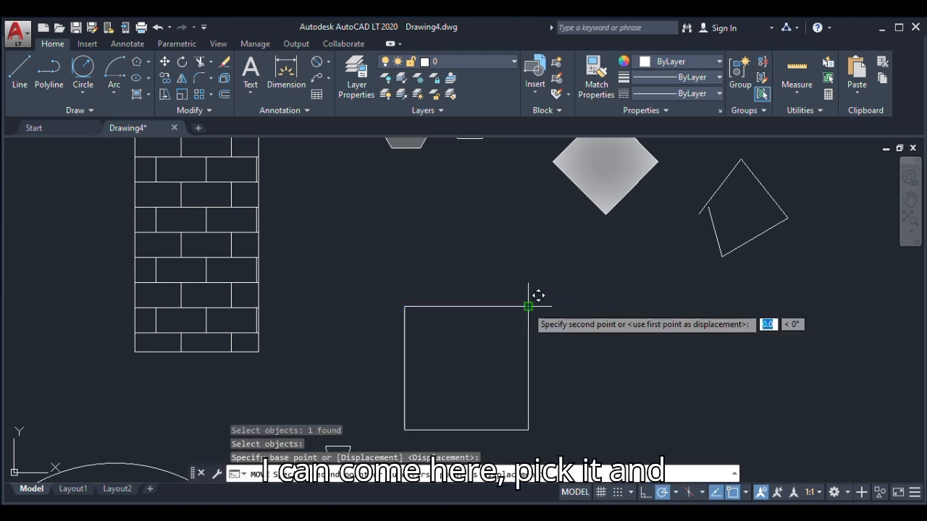
{"action": "scroll", "coordinate": [367, 283], "scroll_direction": "down", "scroll_amount": 6}
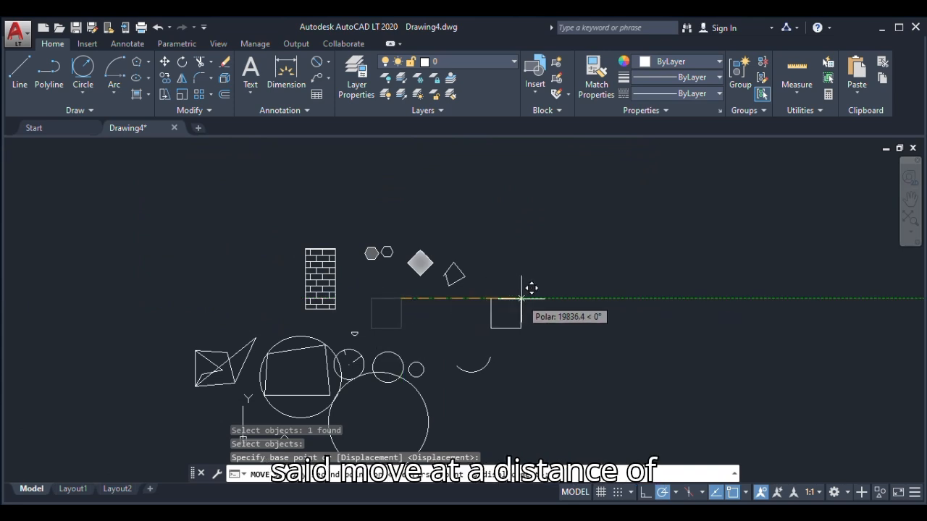
{"action": "type", "text": "5000"}
{"action": "key", "text": "Return"}
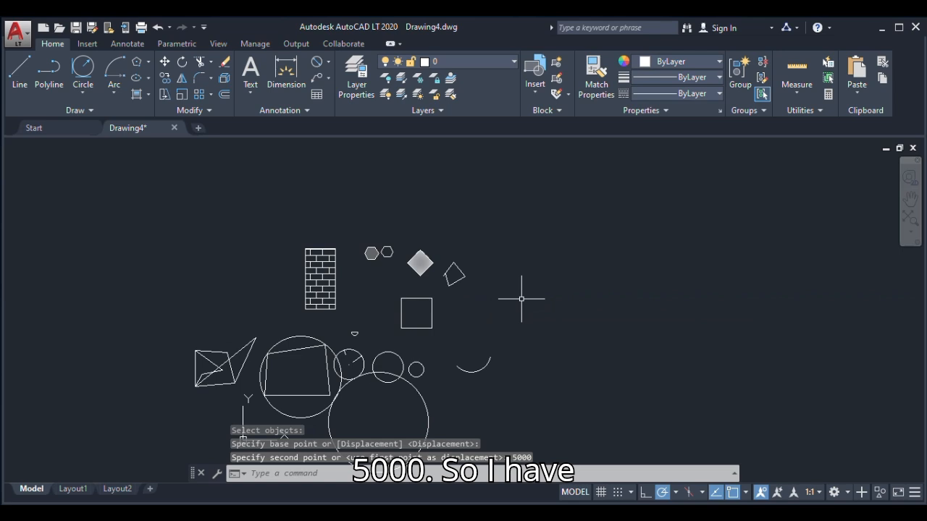
Move the square by its upper-right corner onto the lower-left corner of the brick-hatched rectangle
{"action": "scroll", "coordinate": [410, 313], "scroll_direction": "up", "scroll_amount": 6}
{"action": "scroll", "coordinate": [444, 336], "scroll_direction": "down", "scroll_amount": 2}
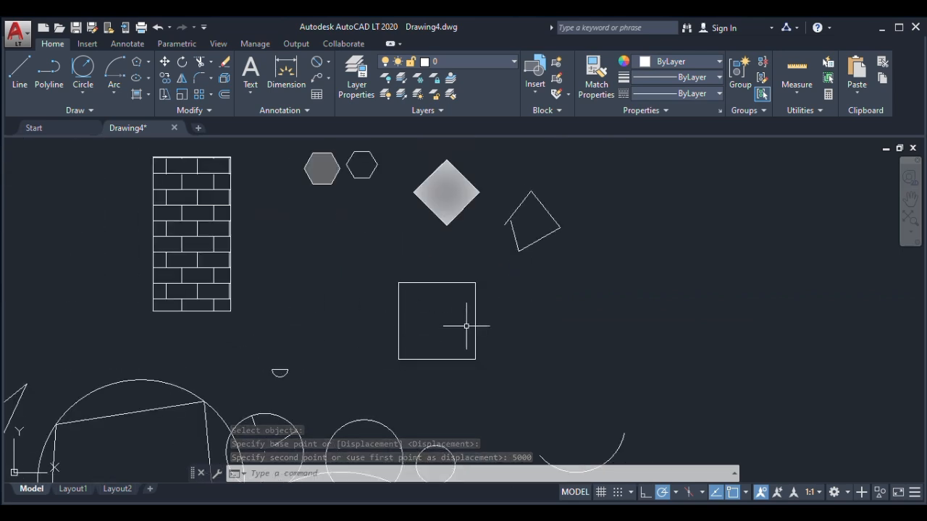
{"action": "left_click", "coordinate": [165, 62]}
{"action": "left_click", "coordinate": [475, 299]}
{"action": "key", "text": "Return"}
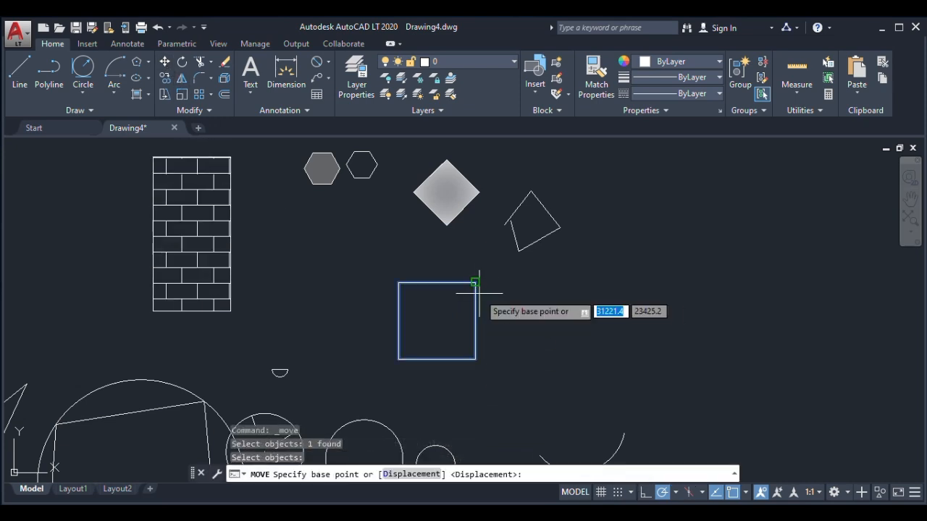
{"action": "left_click", "coordinate": [476, 282]}
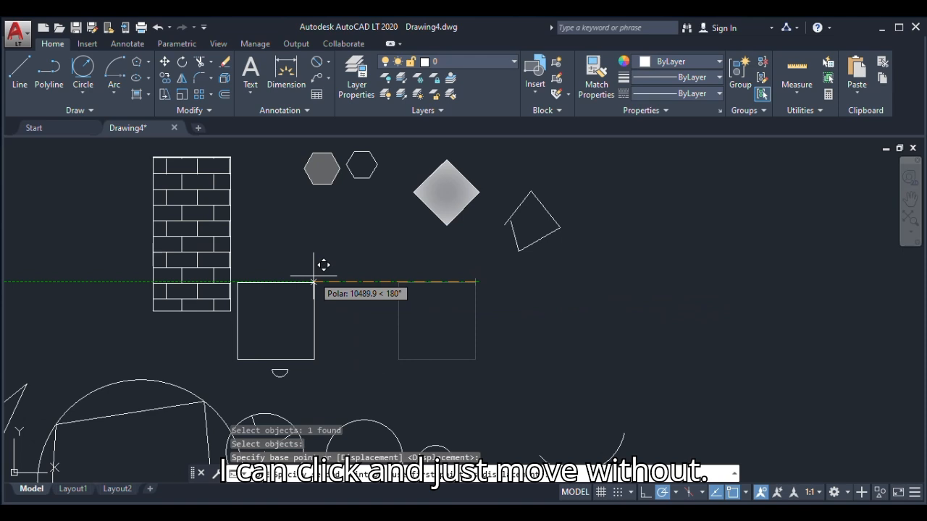
{"action": "left_click", "coordinate": [162, 302]}
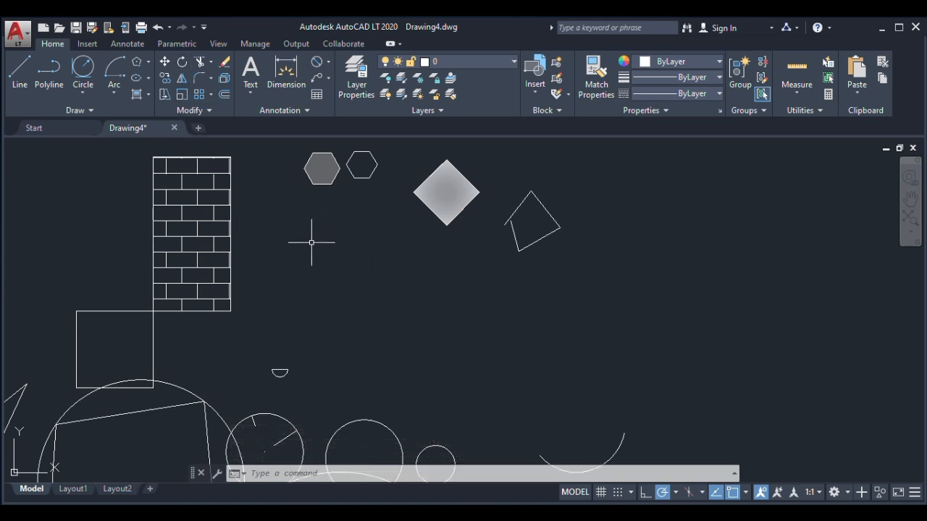
{"action": "left_click", "coordinate": [179, 63]}
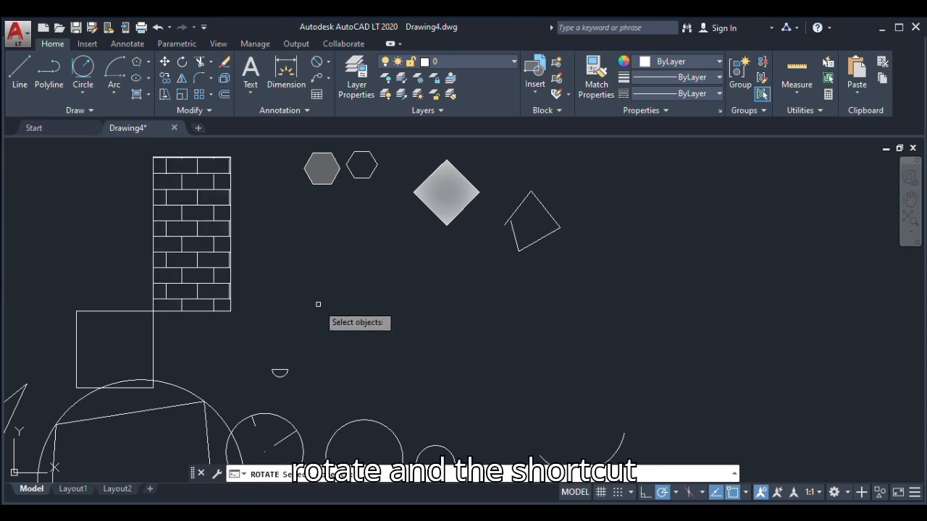
{"action": "key", "text": "Escape"}
{"action": "type", "text": "RO"}
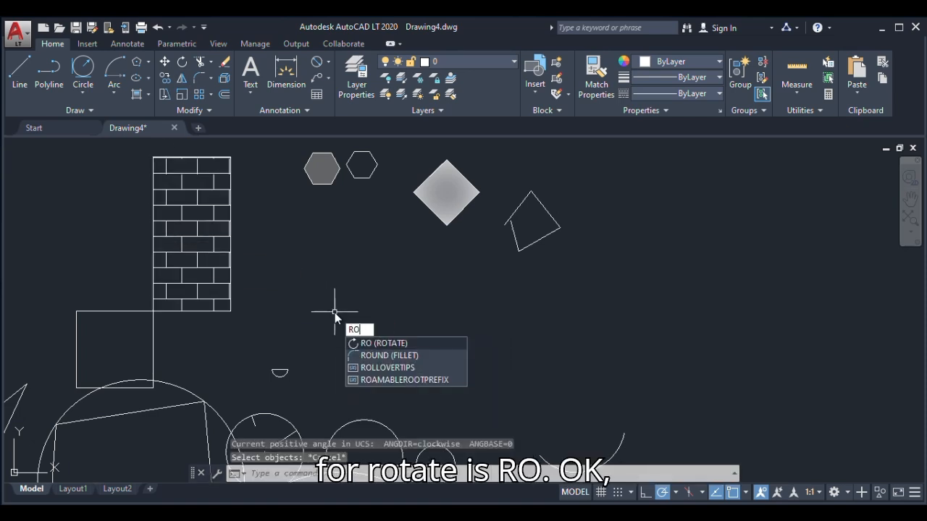
{"action": "key", "text": "Return"}
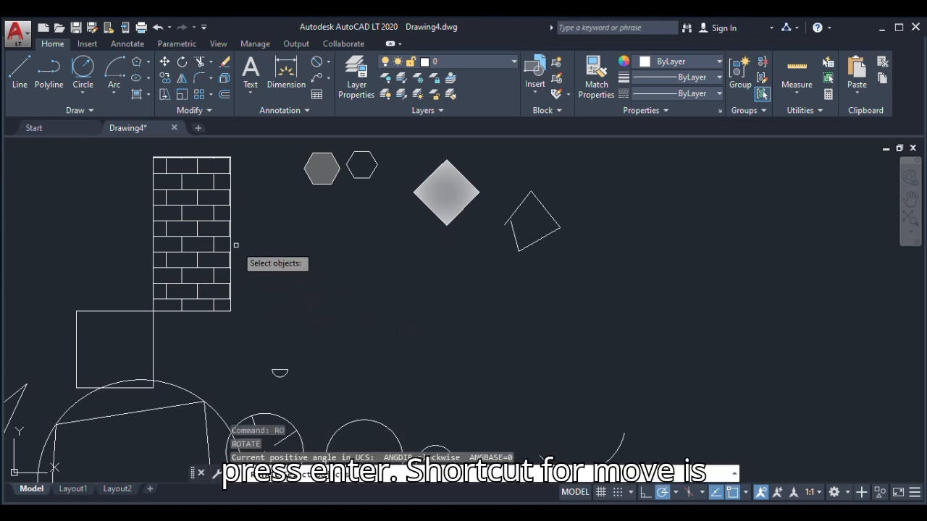
{"action": "key", "text": "Escape"}
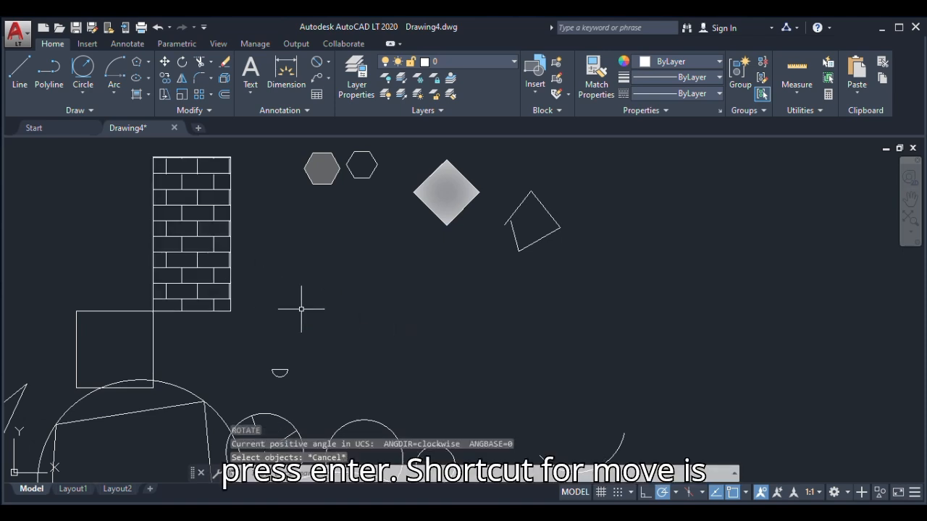
{"action": "type", "text": "M"}
{"action": "key", "text": "Return"}
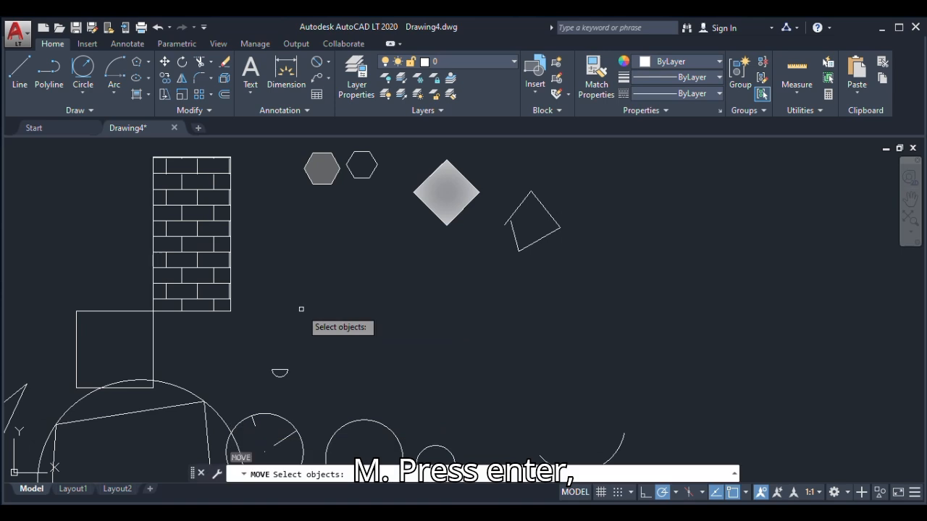
{"action": "key", "text": "Escape"}
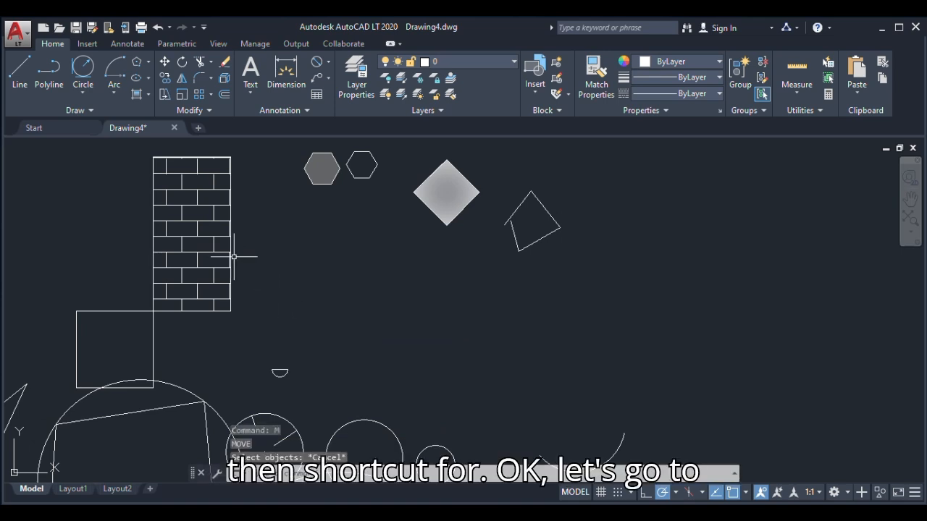
Rotate the brick-hatched rectangle by 35 degrees, using its lower-right corner as the base point
{"action": "left_click", "coordinate": [231, 212]}
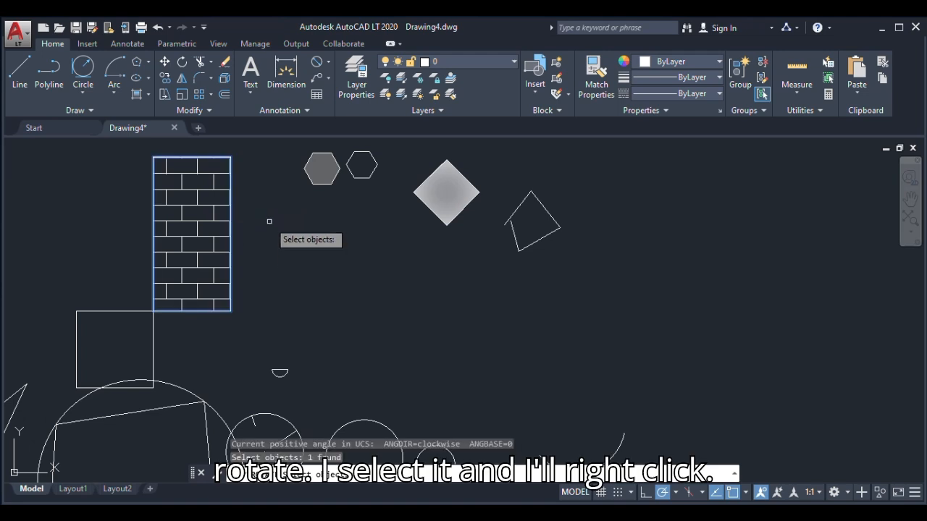
{"action": "right_click", "coordinate": [269, 220]}
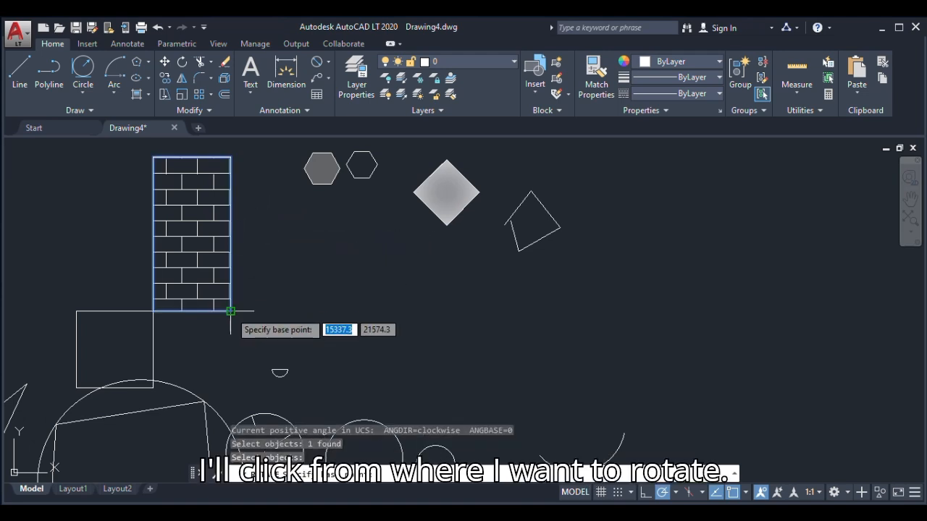
{"action": "left_click", "coordinate": [230, 311]}
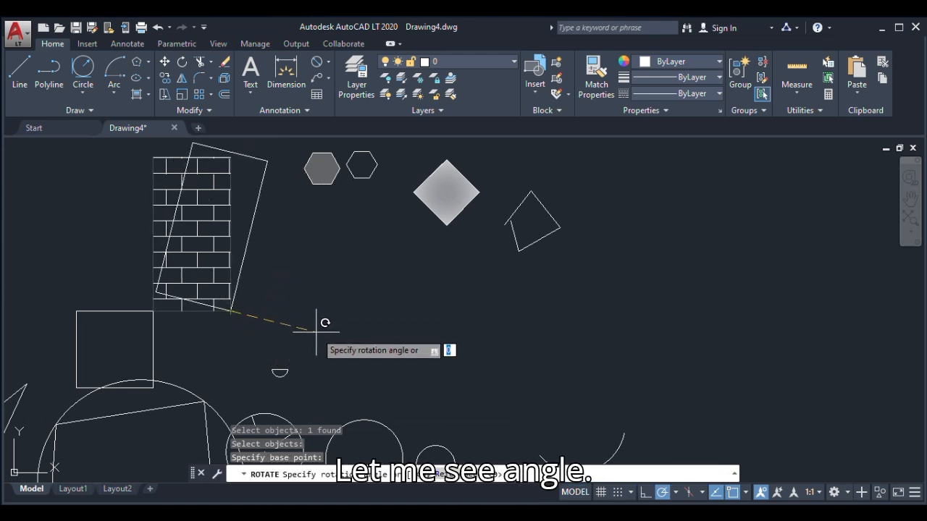
{"action": "type", "text": "35"}
{"action": "key", "text": "Return"}
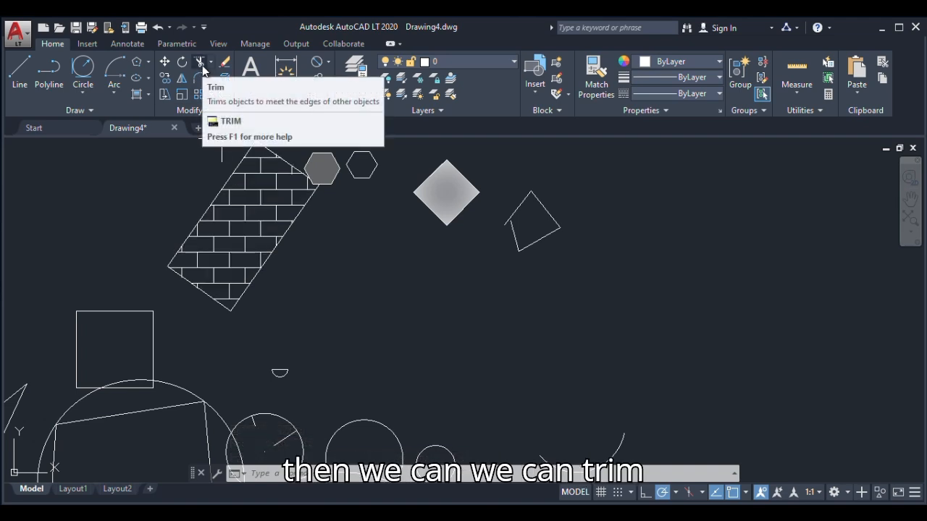
Try to trim the overhanging lower end of the open quadrilateral's upper-left line, using all objects as cutting edges
{"action": "scroll", "coordinate": [417, 295], "scroll_direction": "down", "scroll_amount": 2}
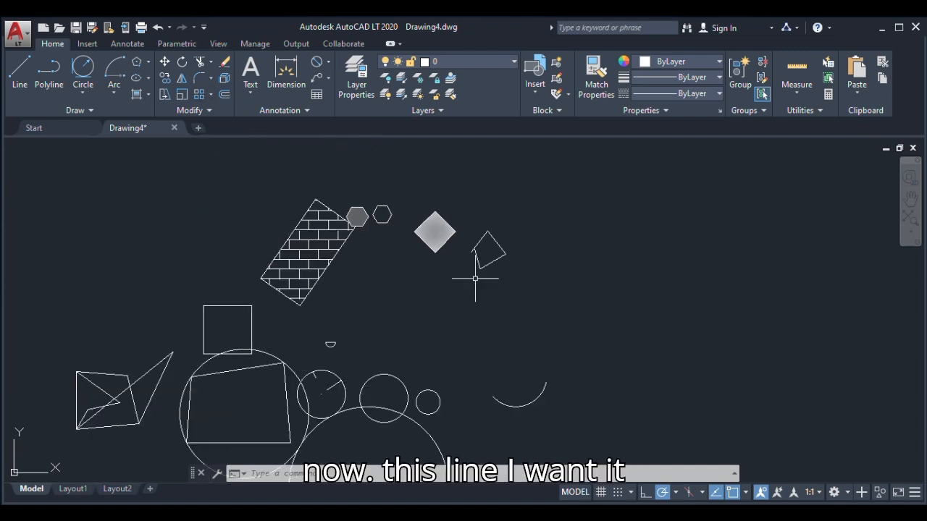
{"action": "scroll", "coordinate": [469, 242], "scroll_direction": "up", "scroll_amount": 5}
{"action": "scroll", "coordinate": [469, 242], "scroll_direction": "up", "scroll_amount": 5}
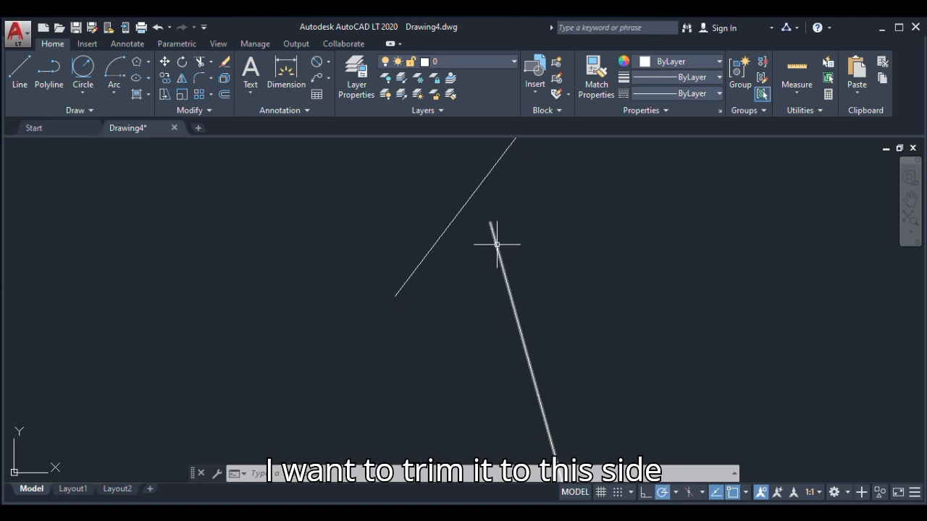
{"action": "scroll", "coordinate": [471, 265], "scroll_direction": "down", "scroll_amount": 2}
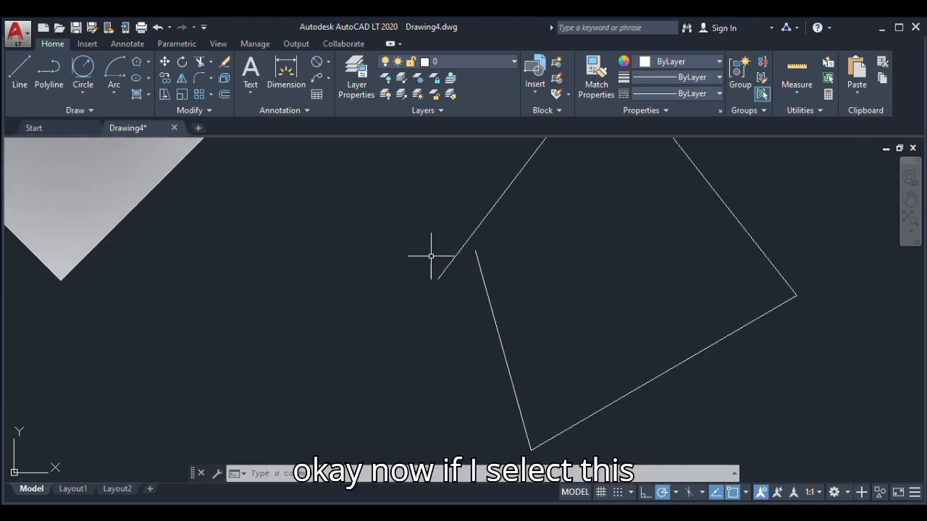
{"action": "left_click", "coordinate": [200, 64]}
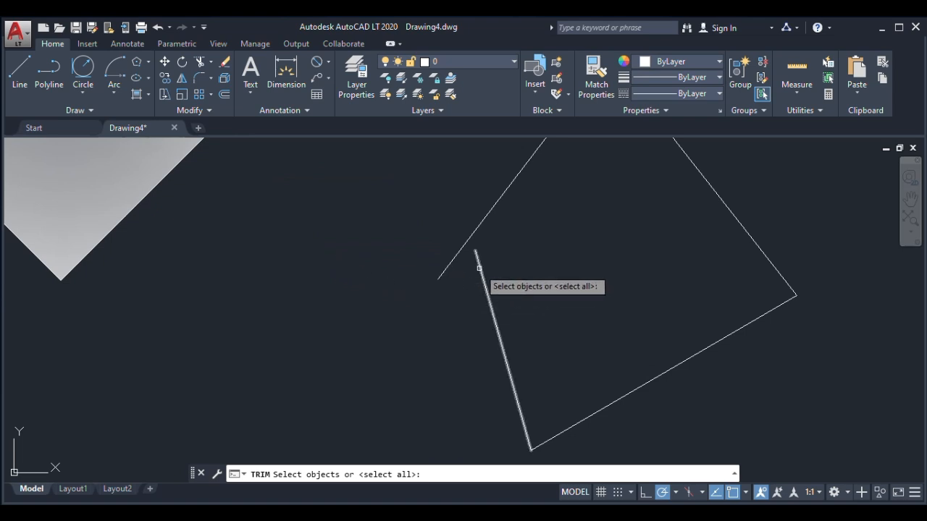
{"action": "right_click", "coordinate": [384, 281]}
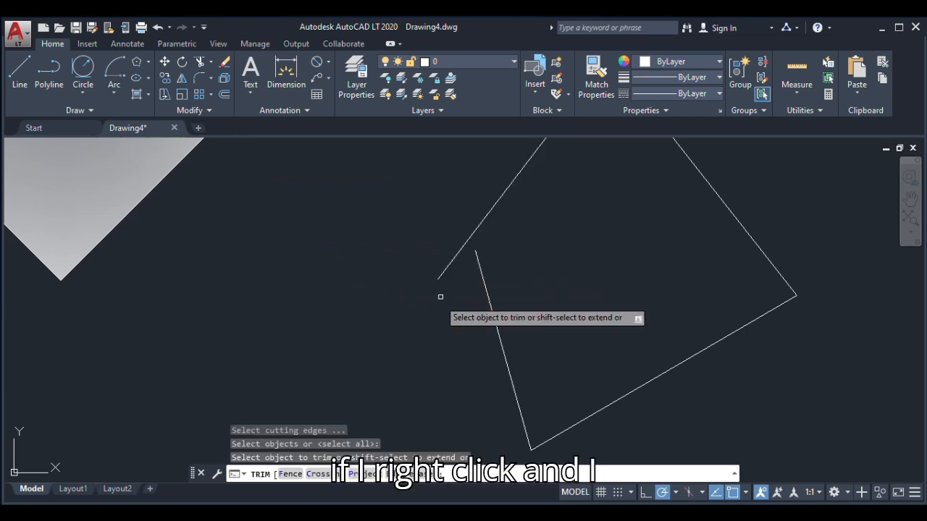
{"action": "left_click", "coordinate": [444, 270]}
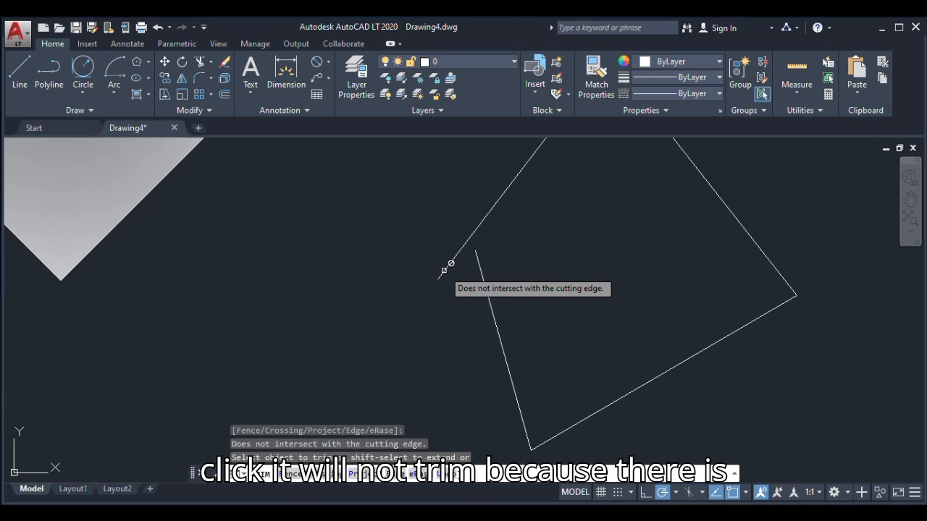
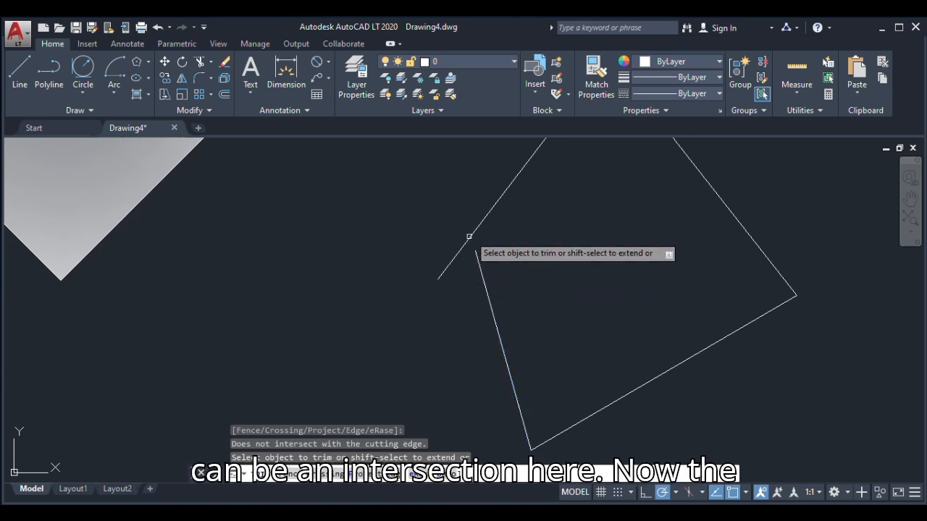
Extend the quadrilateral's left side up to its upper-left line, and trim off that line's overhanging lower end
{"action": "left_click", "coordinate": [478, 248]}
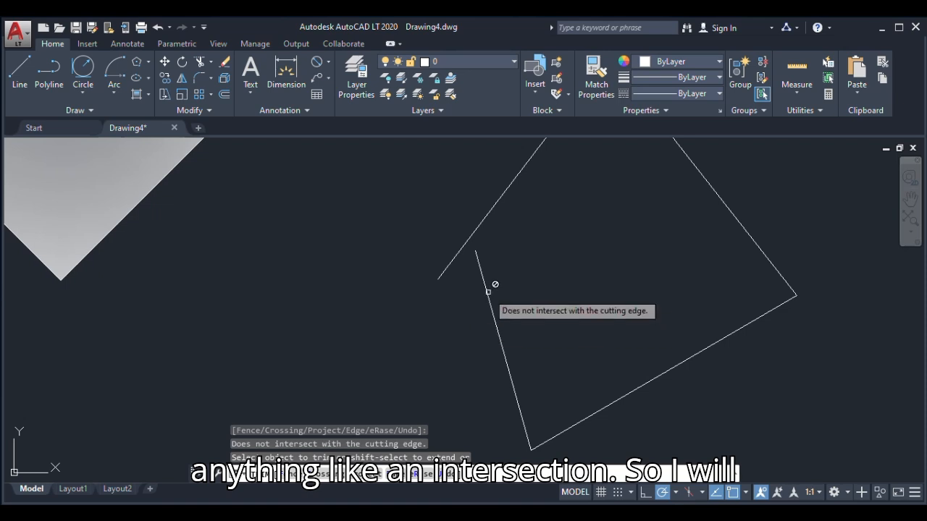
{"action": "left_click", "coordinate": [479, 263], "text": "shift"}
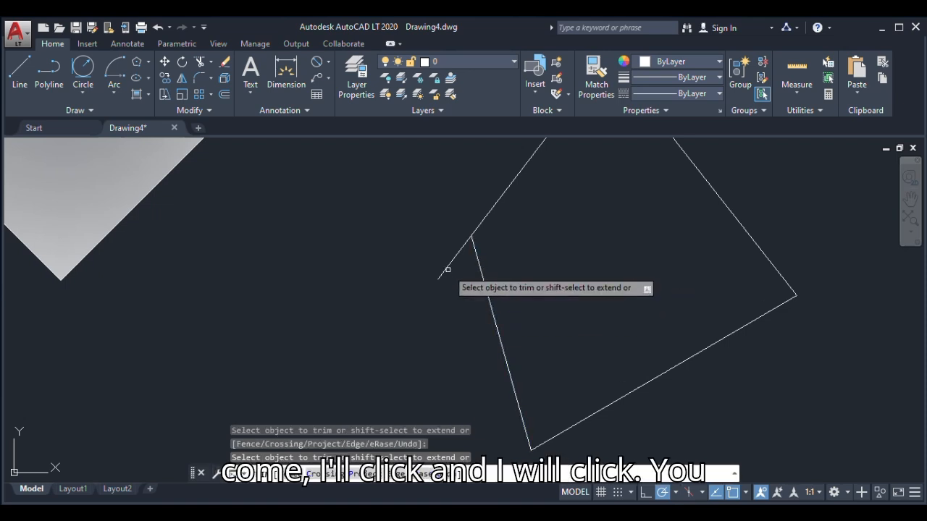
{"action": "left_click", "coordinate": [449, 267]}
{"action": "scroll", "coordinate": [454, 325], "scroll_direction": "down", "scroll_amount": 2}
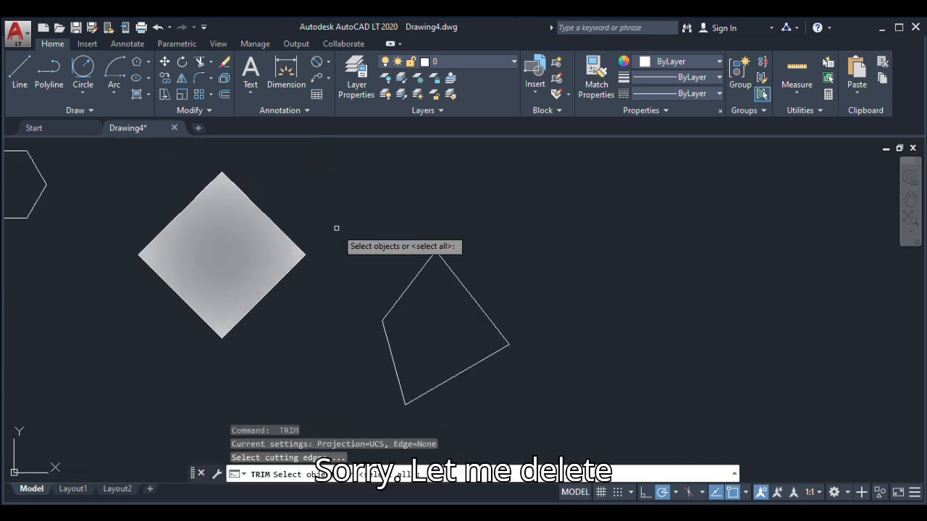
{"action": "key", "text": "Return"}
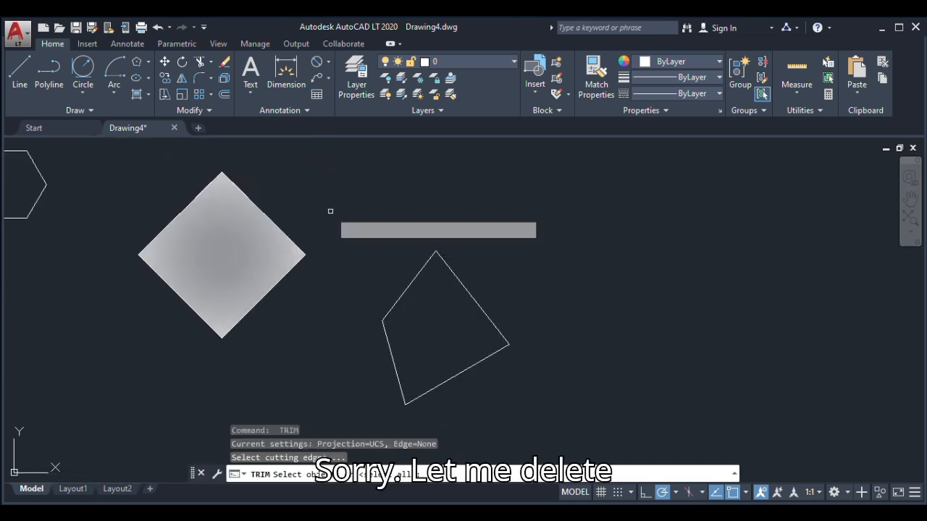
{"action": "right_click", "coordinate": [390, 229]}
{"action": "left_click", "coordinate": [395, 231]}
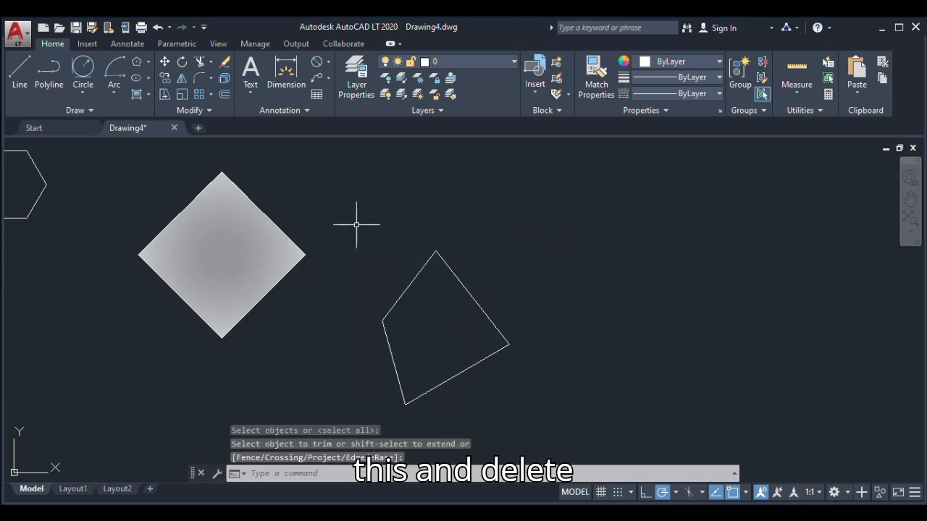
Delete the gradient-filled diamond together with its outline
{"action": "left_click", "coordinate": [333, 220]}
{"action": "left_click", "coordinate": [257, 300]}
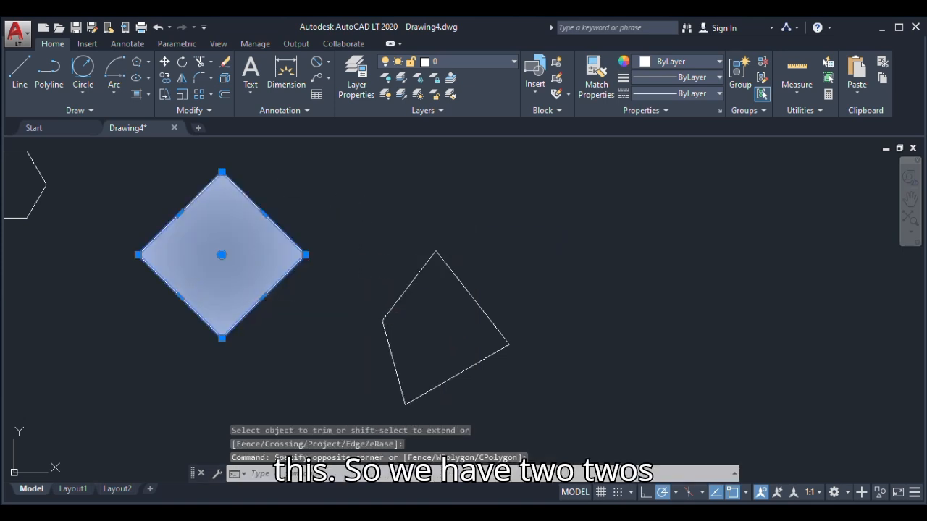
{"action": "key", "text": "Delete"}
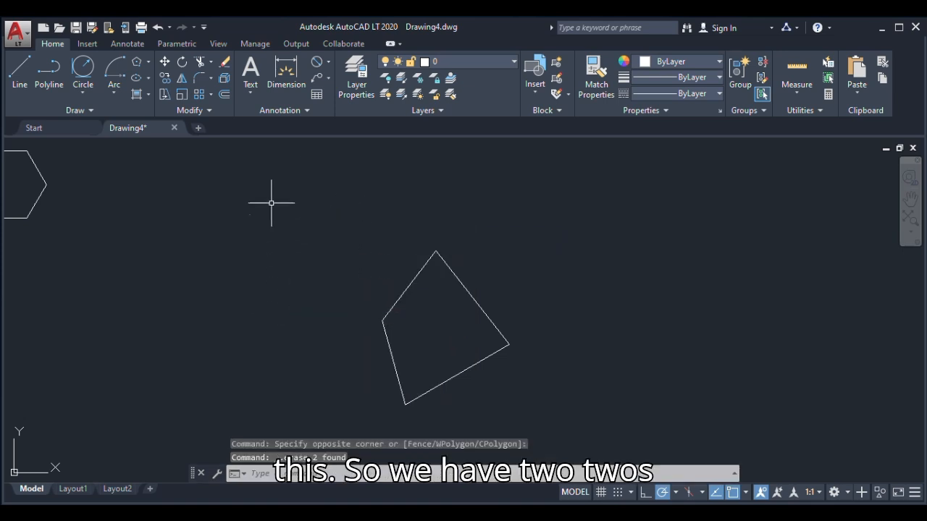
{"action": "left_click", "coordinate": [210, 62]}
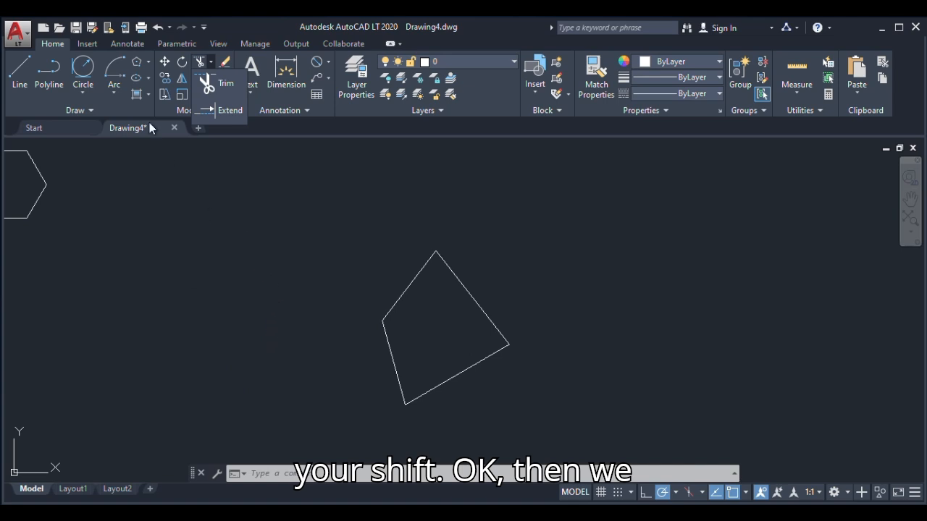
{"action": "left_click", "coordinate": [167, 79]}
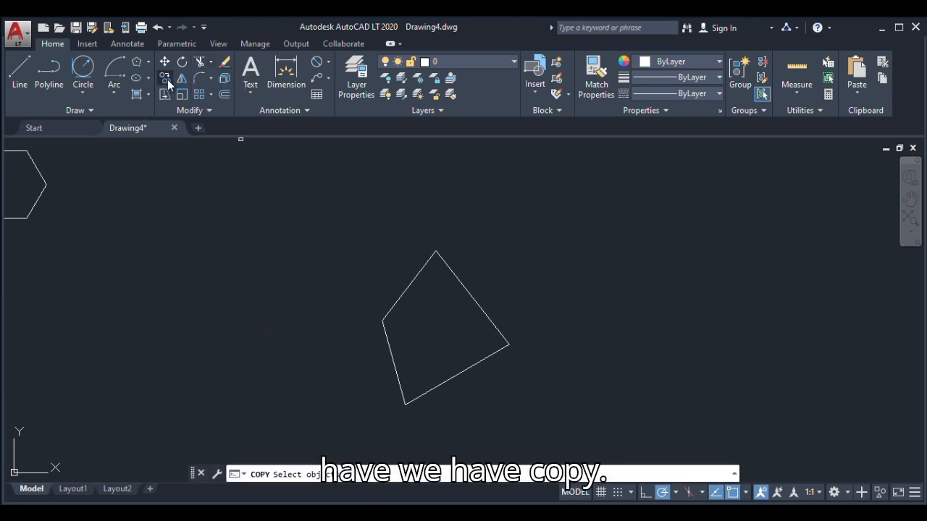
{"action": "key", "text": "Escape"}
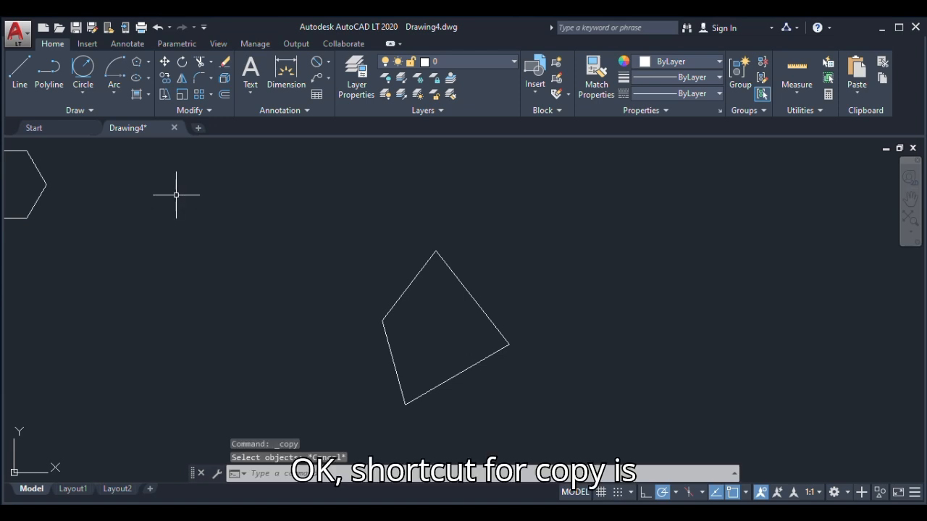
Copy the quadrilateral's upper-left side freely up and to the left by its top corner, and undo the copy
{"action": "type", "text": "co"}
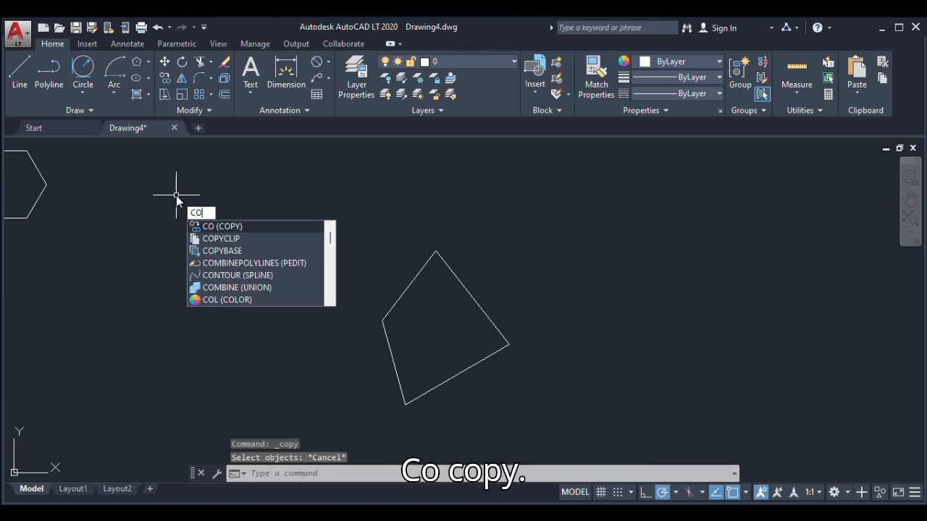
{"action": "key", "text": "Return"}
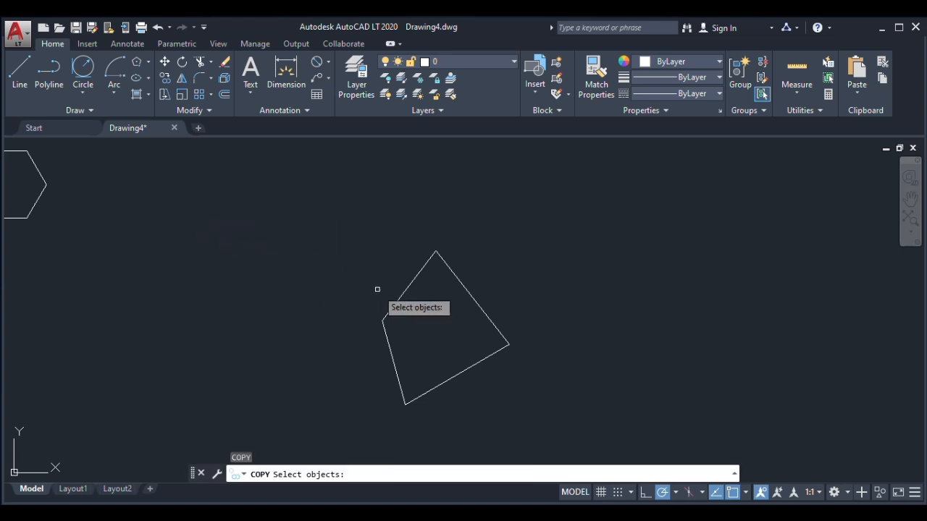
{"action": "left_click", "coordinate": [411, 282]}
{"action": "key", "text": "Return"}
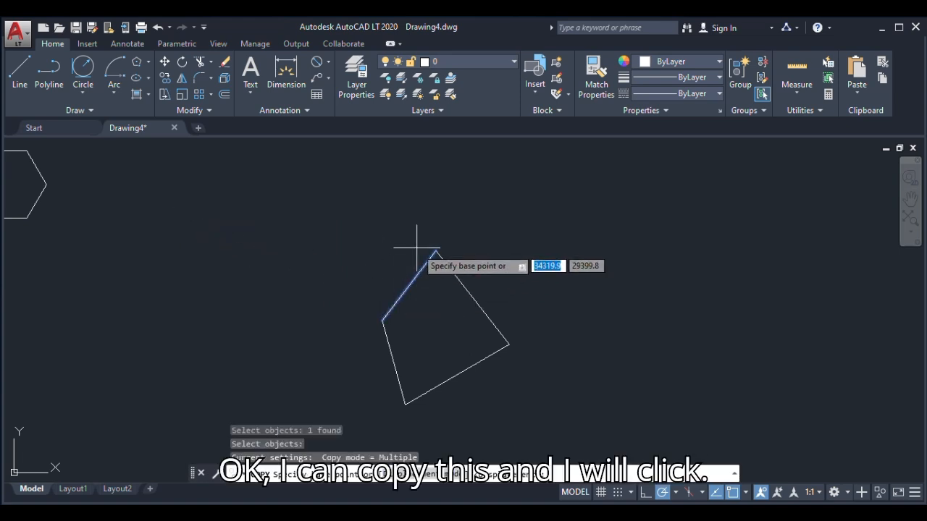
{"action": "left_click", "coordinate": [436, 251]}
{"action": "left_click", "coordinate": [352, 204]}
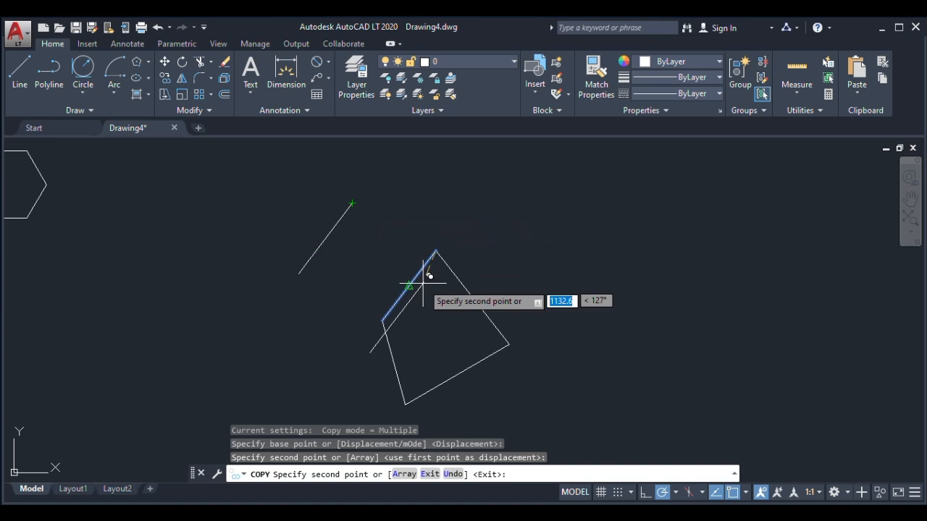
{"action": "key", "text": "Escape"}
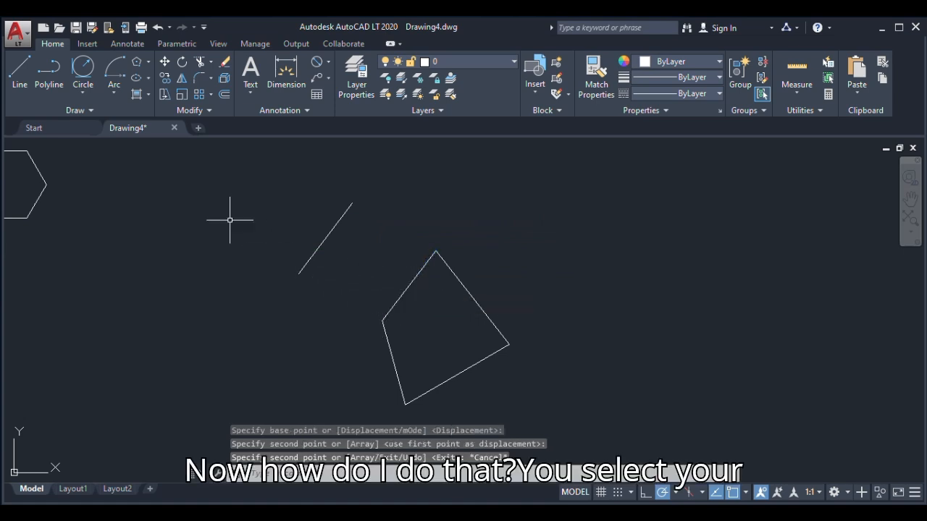
{"action": "key", "text": "ctrl+z"}
{"action": "left_click", "coordinate": [166, 80]}
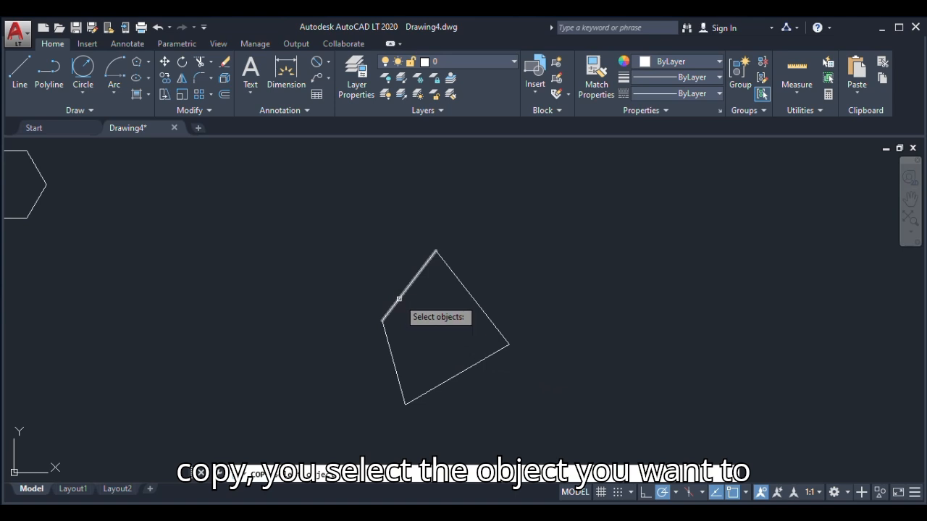
{"action": "left_click", "coordinate": [399, 299]}
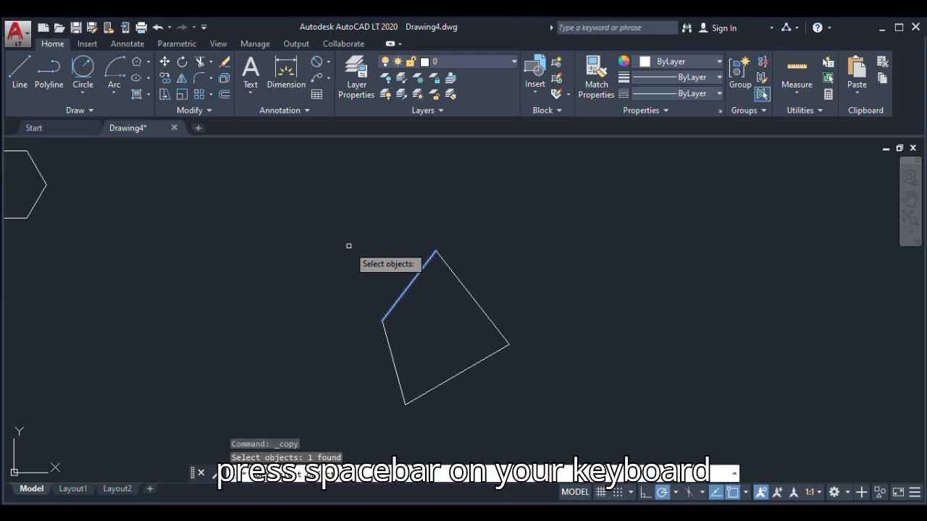
{"action": "key", "text": "space"}
{"action": "key", "text": "Escape"}
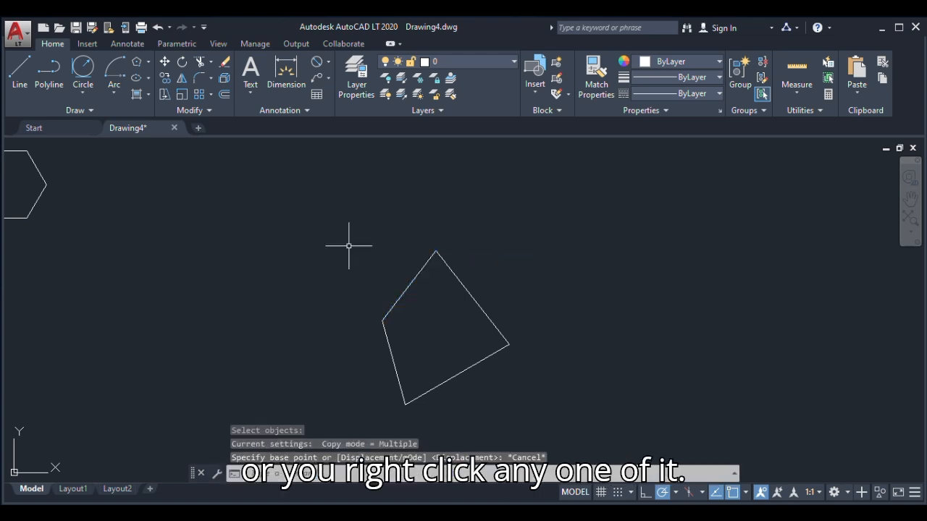
Copy the quadrilateral's upper-left side by 5000 to the left and slightly upward, using its top corner as the base point
{"action": "left_click", "coordinate": [164, 78]}
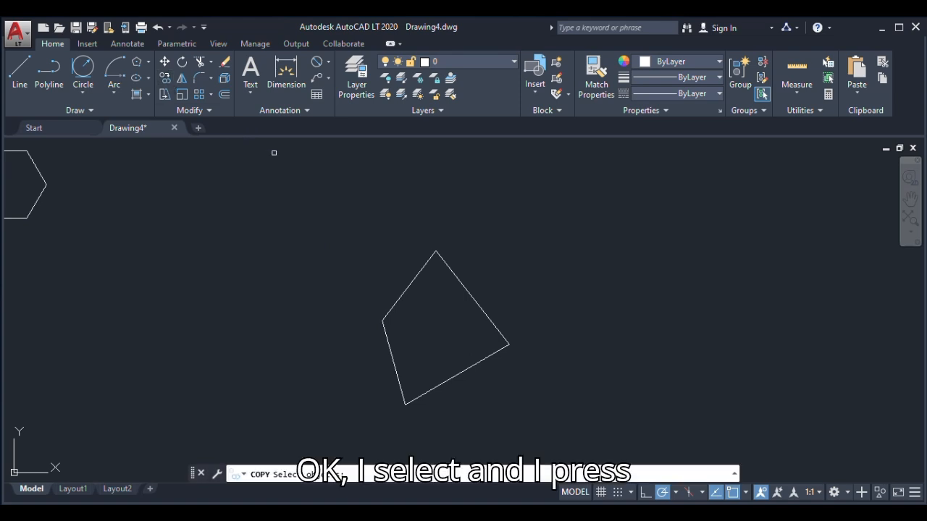
{"action": "left_click", "coordinate": [414, 282]}
{"action": "key", "text": "space"}
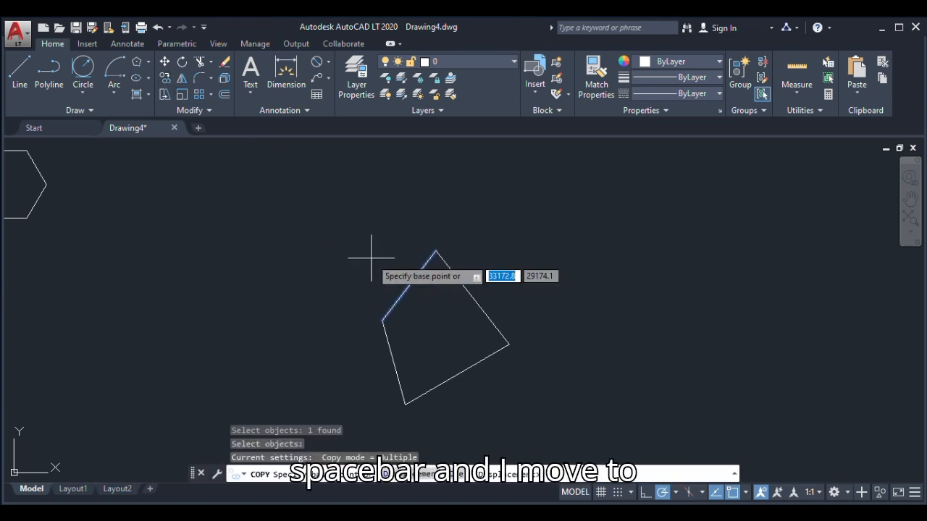
{"action": "left_click", "coordinate": [436, 250]}
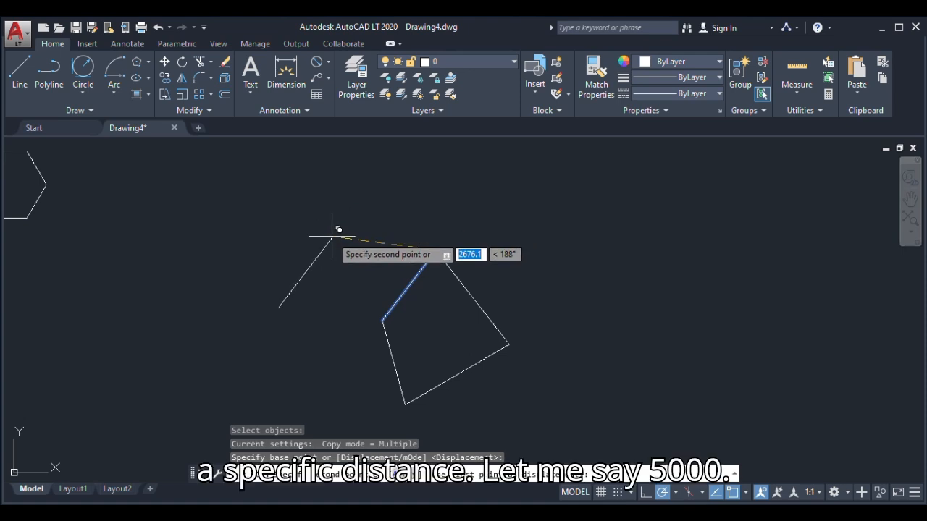
{"action": "type", "text": "5000"}
{"action": "key", "text": "Return"}
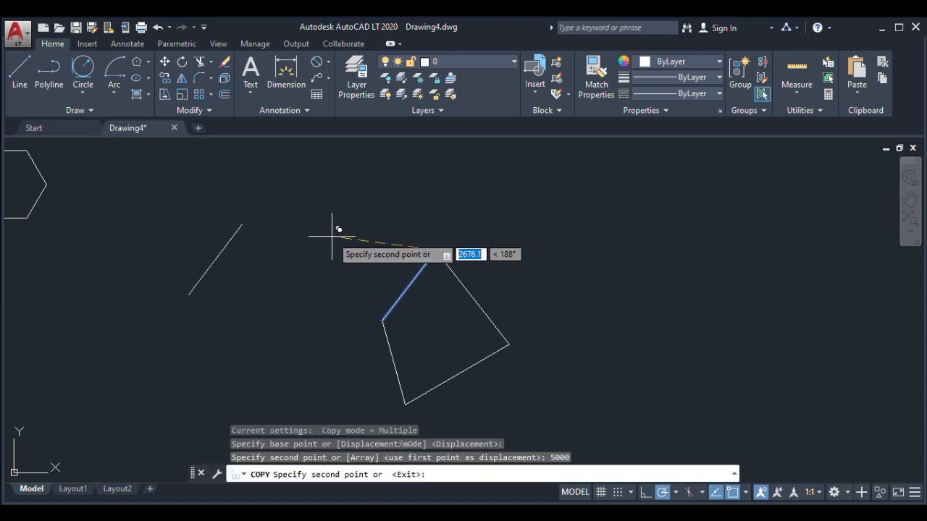
{"action": "key", "text": "Escape"}
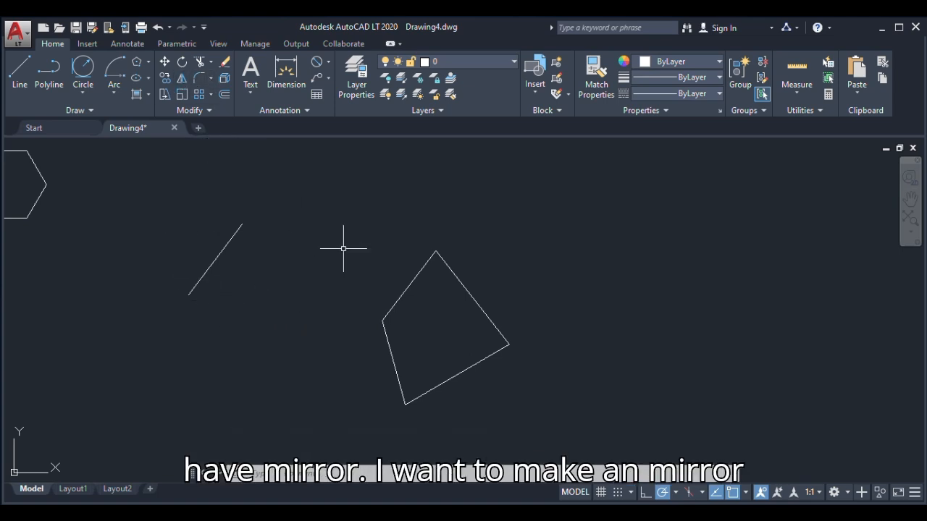
Draw a short, steep line below and to the left of the copied line, and undo it
{"action": "scroll", "coordinate": [355, 258], "scroll_direction": "down", "scroll_amount": 2}
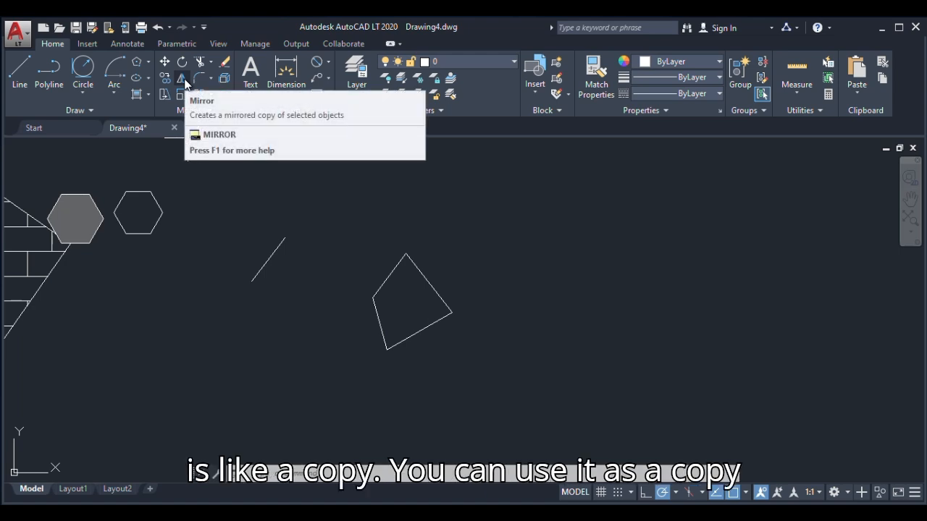
{"action": "left_click", "coordinate": [26, 64]}
{"action": "scroll", "coordinate": [250, 300], "scroll_direction": "up", "scroll_amount": 2}
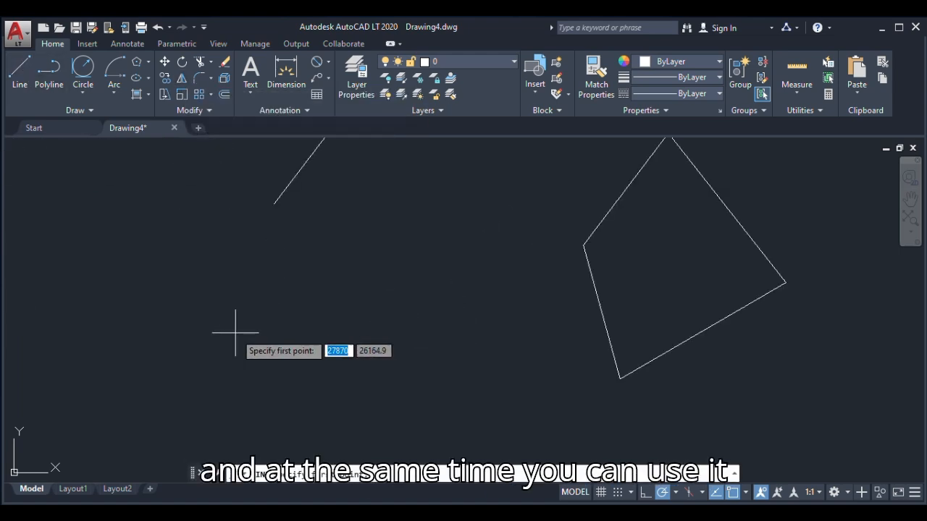
{"action": "scroll", "coordinate": [239, 327], "scroll_direction": "down", "scroll_amount": 2}
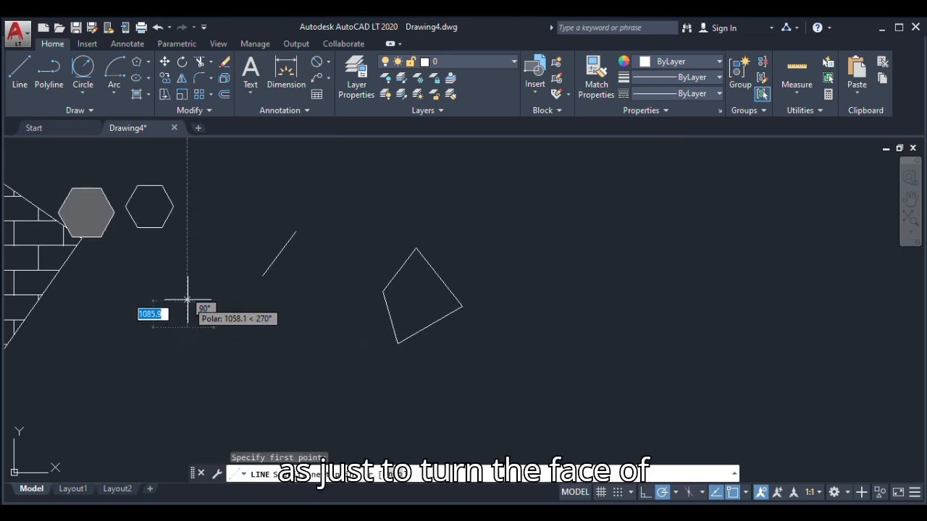
{"action": "left_click", "coordinate": [196, 273]}
{"action": "left_click", "coordinate": [210, 288]}
{"action": "key", "text": "Escape"}
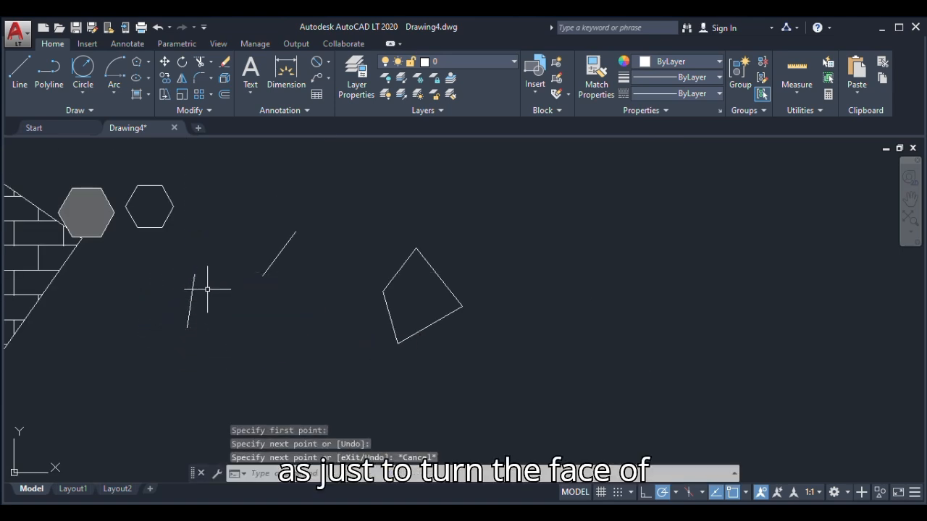
{"action": "key", "text": "ctrl+z"}
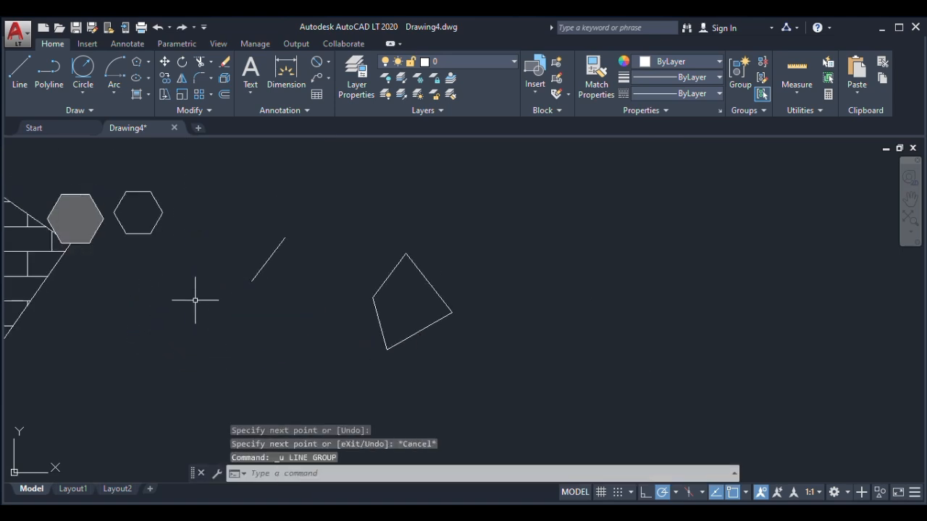
Draw a right triangle from separate lines below the copied line, with a horizontal base about 2280 long
{"action": "left_click", "coordinate": [182, 79]}
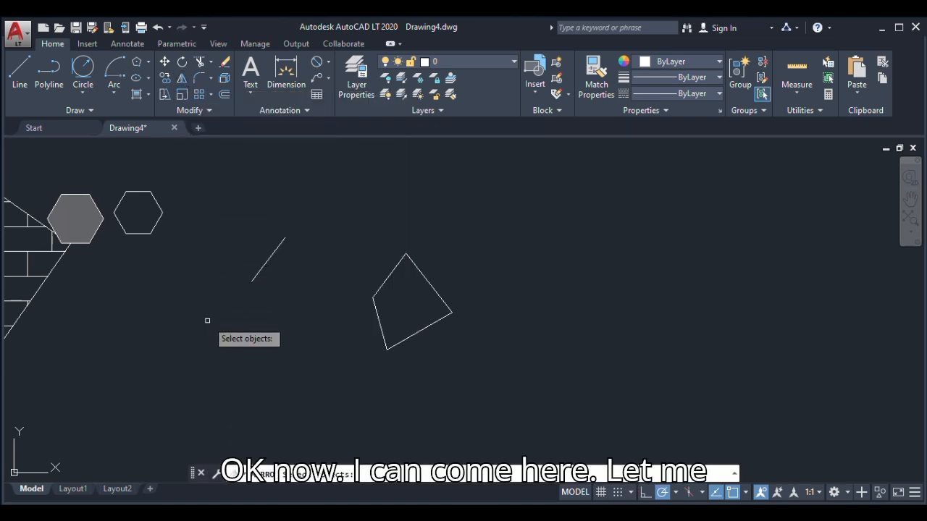
{"action": "key", "text": "Escape"}
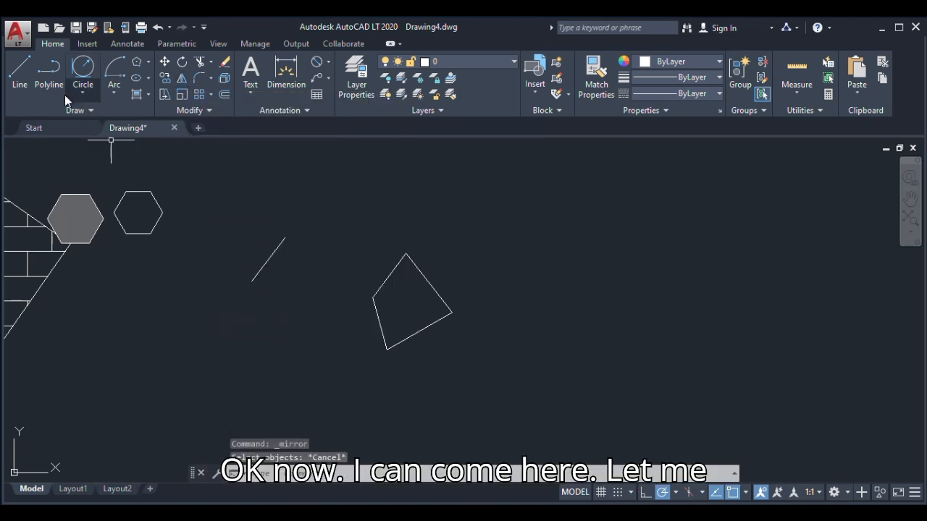
{"action": "left_click", "coordinate": [20, 72]}
{"action": "left_click", "coordinate": [196, 292]}
{"action": "left_click", "coordinate": [196, 368]}
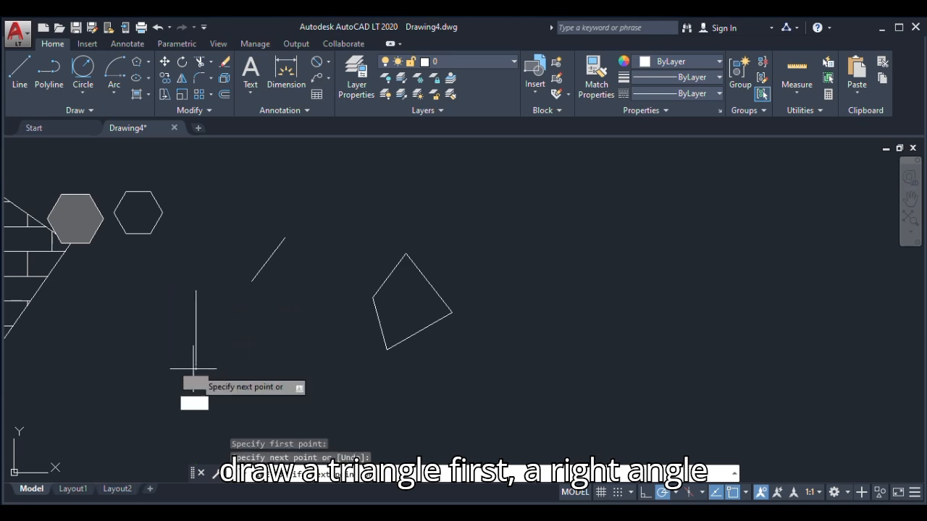
{"action": "left_click", "coordinate": [141, 368]}
{"action": "left_click", "coordinate": [196, 292]}
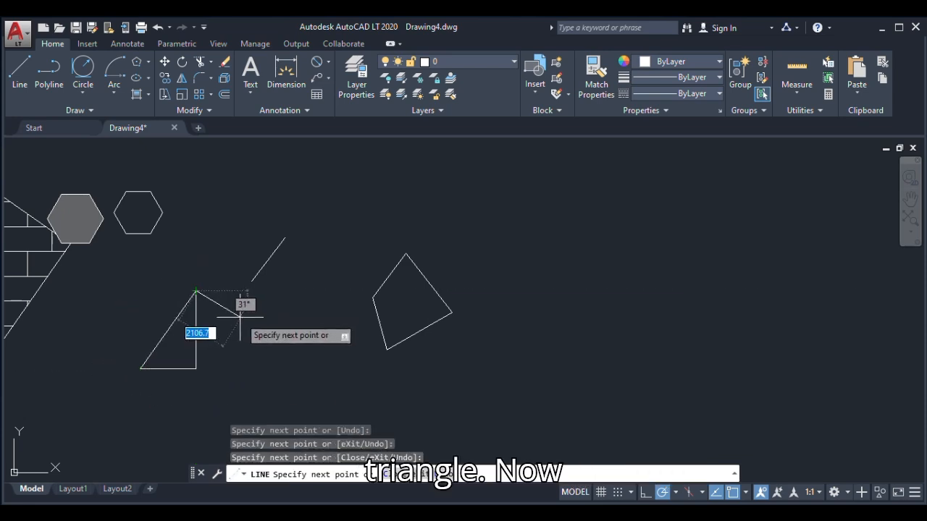
{"action": "key", "text": "Escape"}
Delete all three lines of the right triangle
{"action": "left_click", "coordinate": [208, 291]}
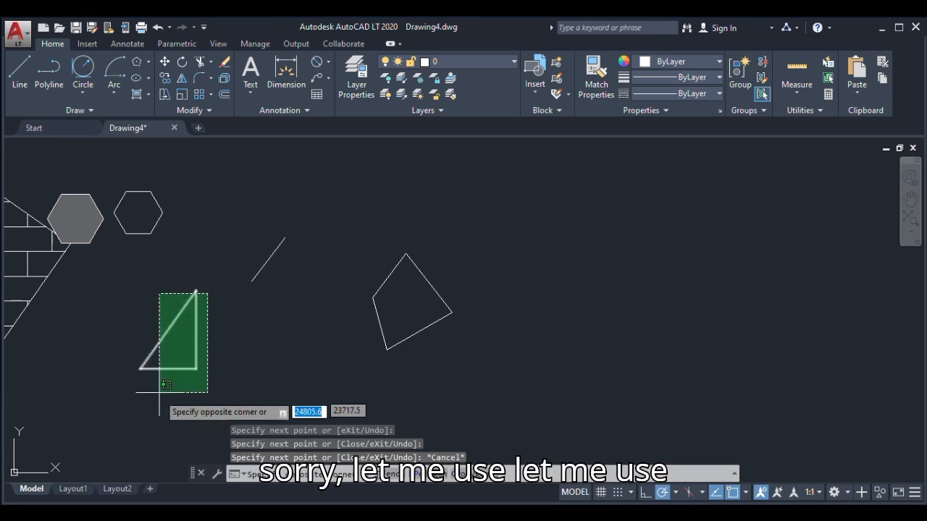
{"action": "left_click", "coordinate": [155, 387]}
{"action": "key", "text": "Delete"}
Draw a right triangle as a polyline below the copied line, with horizontal and vertical sides each about 3400 long
{"action": "left_click", "coordinate": [50, 71]}
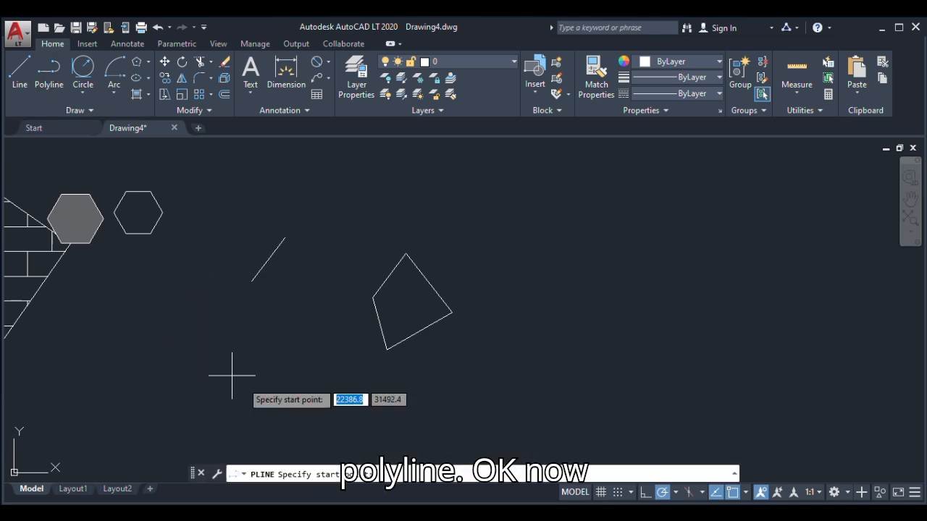
{"action": "left_click", "coordinate": [207, 295]}
{"action": "left_click", "coordinate": [208, 378]}
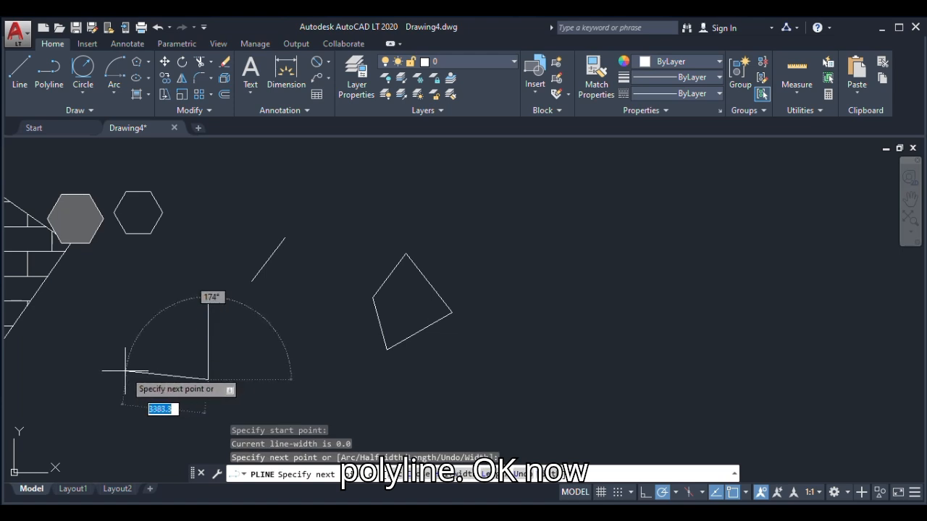
{"action": "left_click", "coordinate": [125, 379]}
{"action": "left_click", "coordinate": [208, 295]}
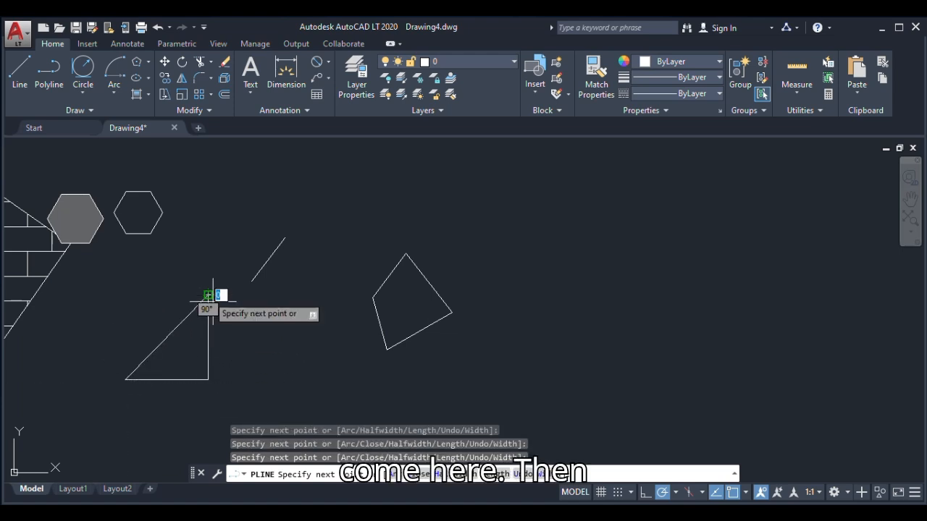
{"action": "key", "text": "Escape"}
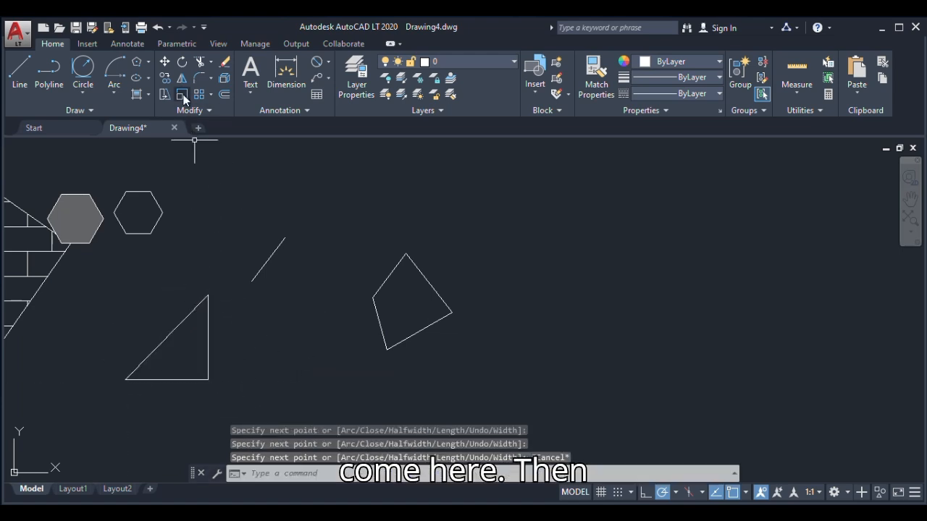
Mirror the polyline triangle across its vertical side with the source object erased, and undo it
{"action": "left_click", "coordinate": [183, 78]}
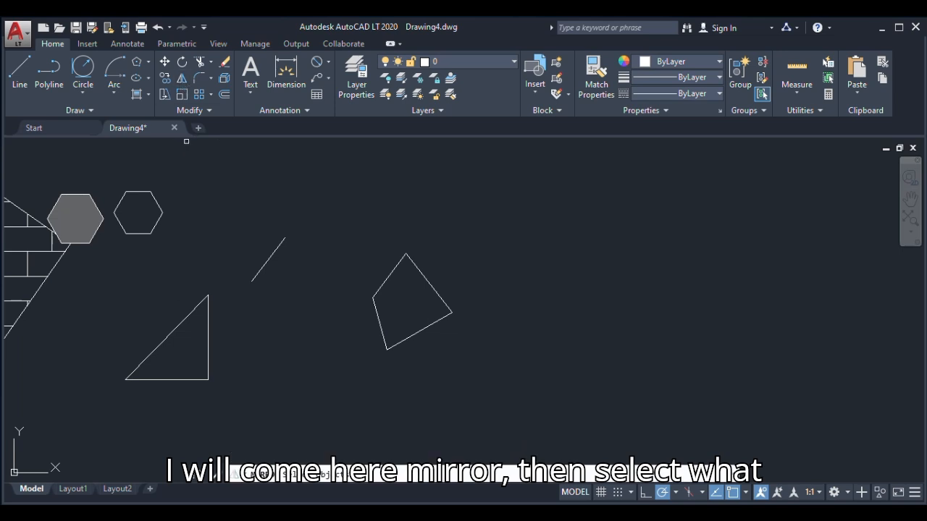
{"action": "left_click", "coordinate": [209, 343]}
{"action": "right_click", "coordinate": [227, 337]}
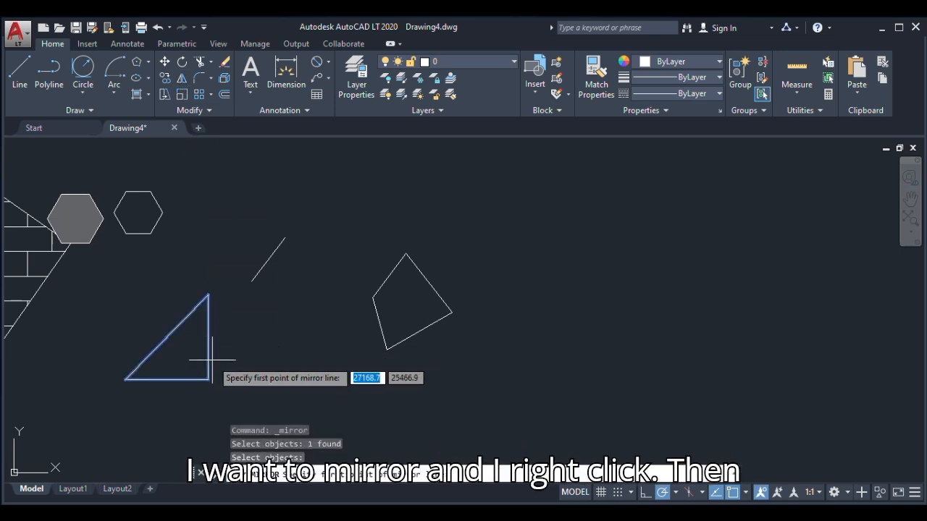
{"action": "left_click", "coordinate": [208, 379]}
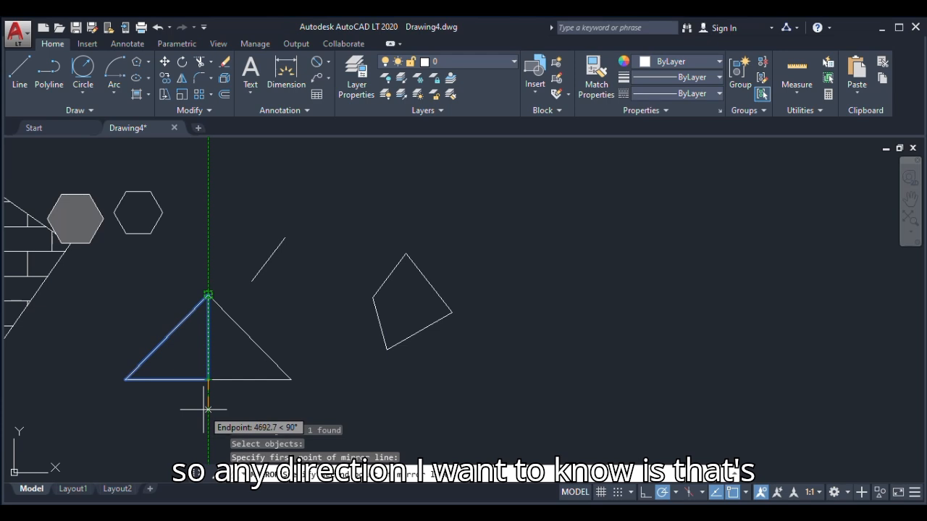
{"action": "scroll", "coordinate": [208, 406], "scroll_direction": "up", "scroll_amount": 3}
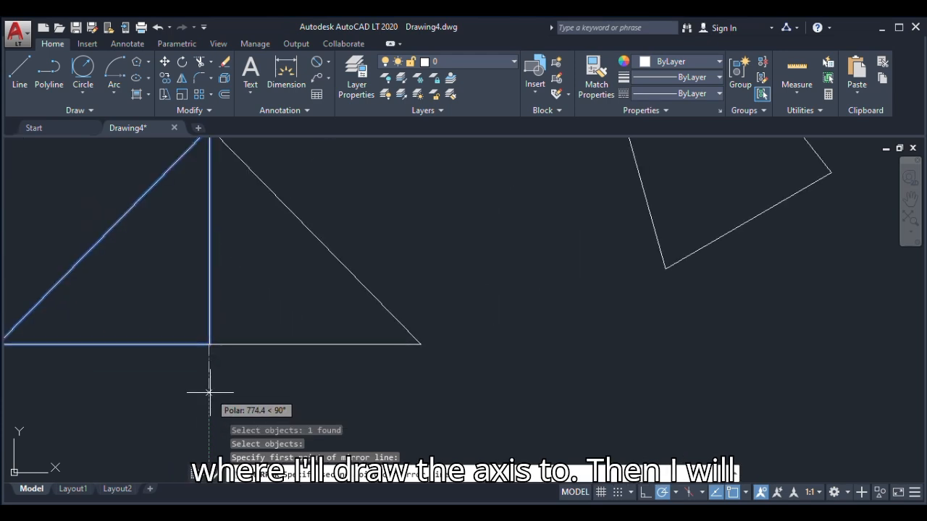
{"action": "left_click", "coordinate": [210, 393]}
{"action": "scroll", "coordinate": [383, 372], "scroll_direction": "down", "scroll_amount": 2}
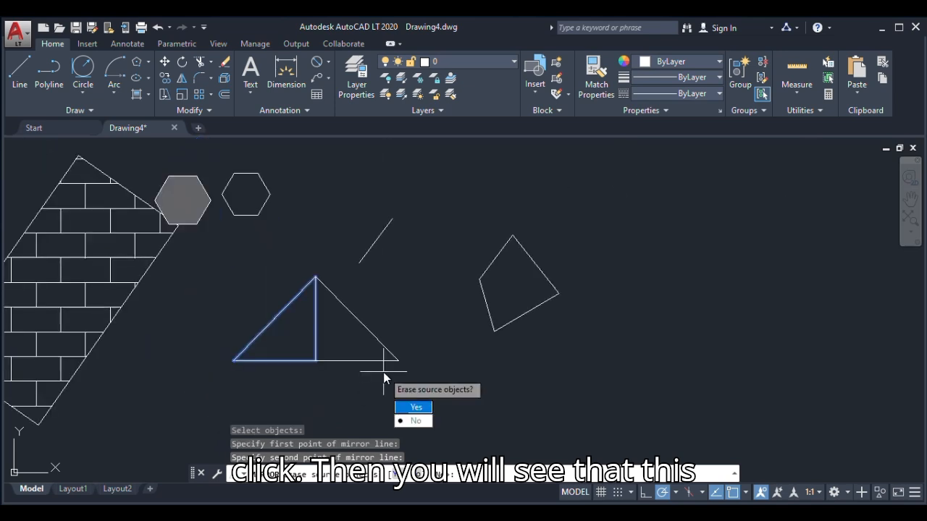
{"action": "left_click", "coordinate": [416, 409]}
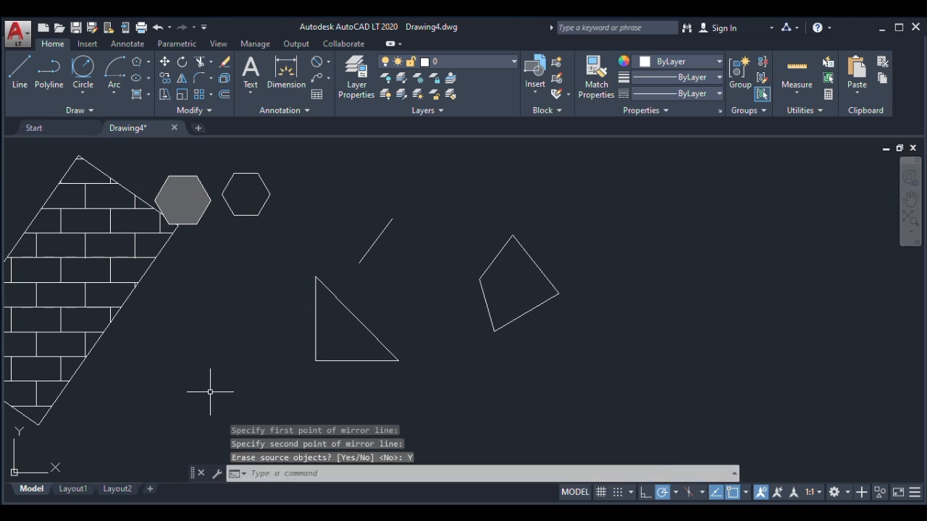
{"action": "key", "text": "ctrl+z"}
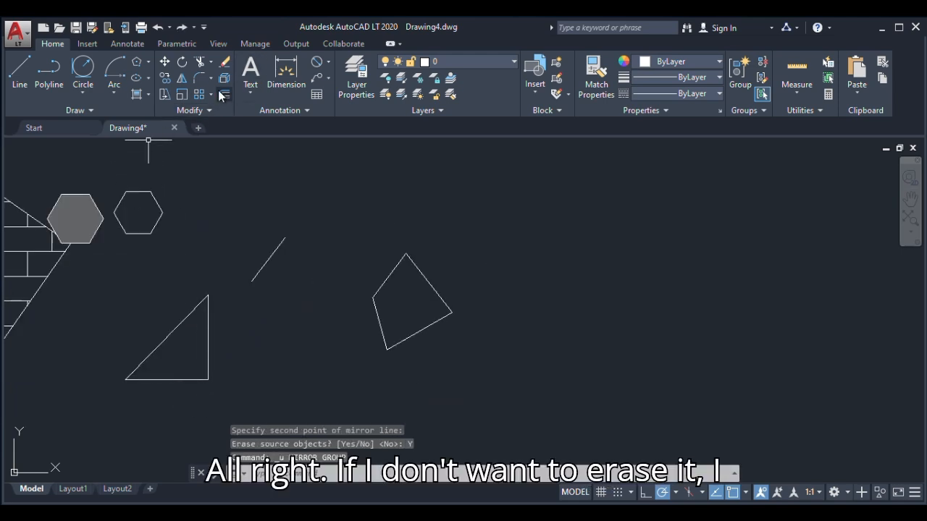
Mirror the triangle across its vertical side and keep the source object
{"action": "left_click", "coordinate": [181, 77]}
{"action": "left_click", "coordinate": [209, 330]}
{"action": "key", "text": "Return"}
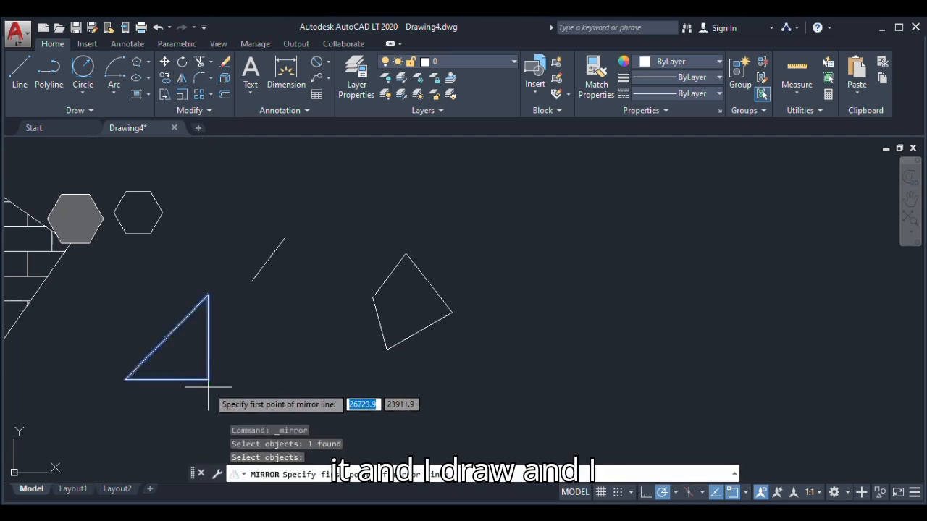
{"action": "left_click", "coordinate": [209, 379]}
{"action": "left_click", "coordinate": [206, 403]}
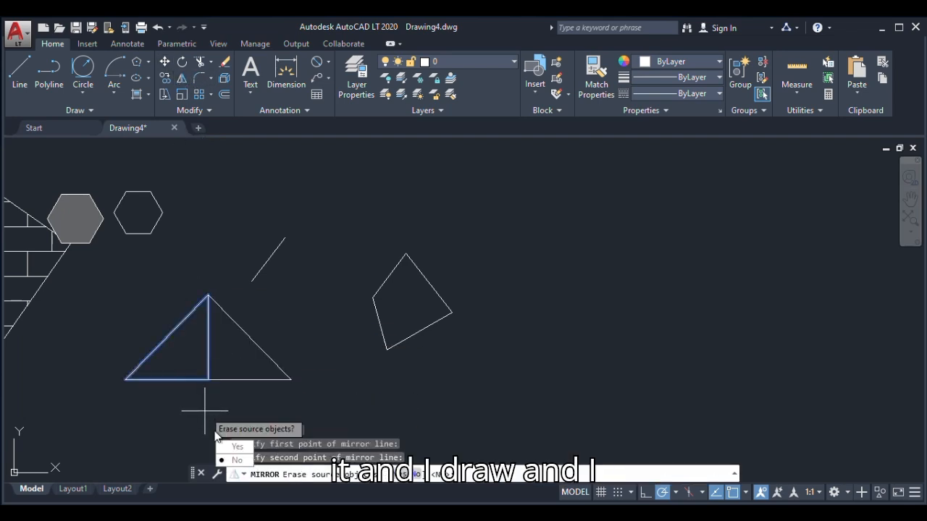
{"action": "left_click", "coordinate": [227, 463]}
{"action": "scroll", "coordinate": [196, 304], "scroll_direction": "down", "scroll_amount": 1}
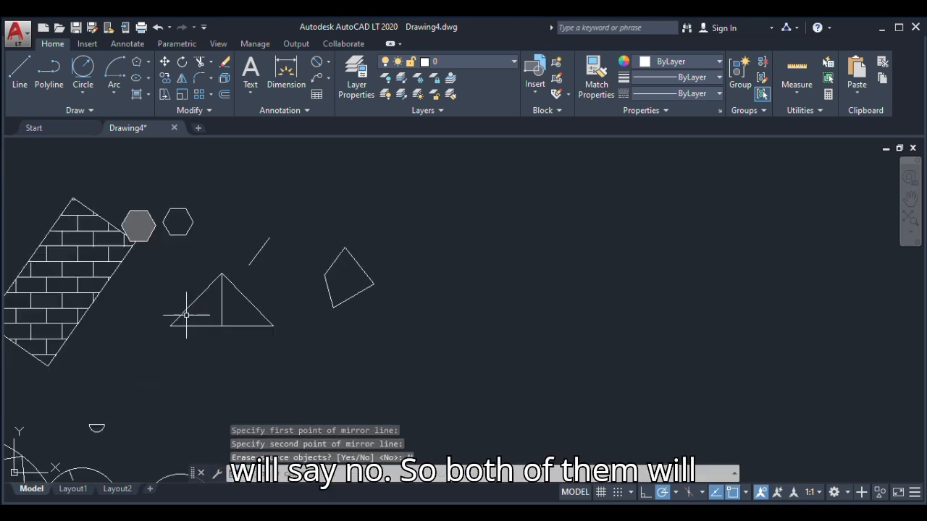
{"action": "scroll", "coordinate": [272, 304], "scroll_direction": "up", "scroll_amount": 3}
{"action": "scroll", "coordinate": [272, 304], "scroll_direction": "down", "scroll_amount": 4}
{"action": "scroll", "coordinate": [282, 307], "scroll_direction": "up", "scroll_amount": 3}
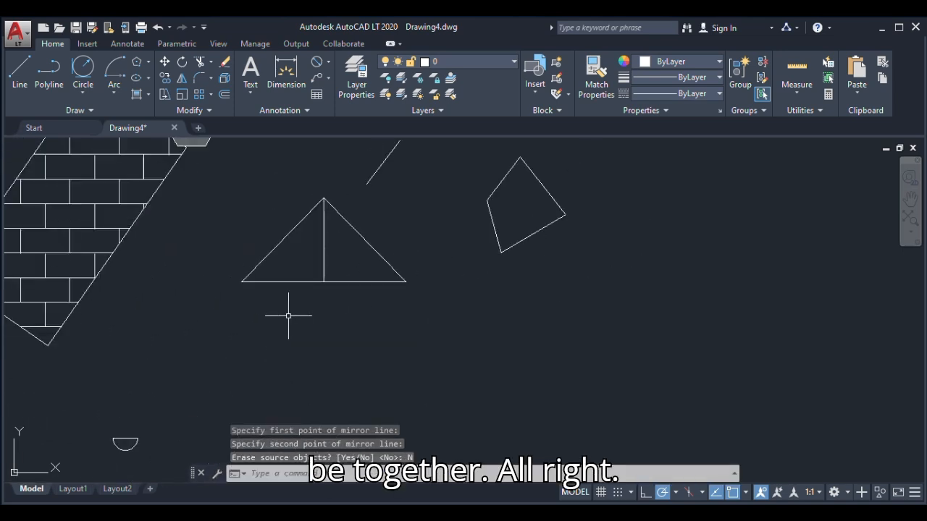
{"action": "scroll", "coordinate": [288, 316], "scroll_direction": "down", "scroll_amount": 4}
{"action": "scroll", "coordinate": [313, 265], "scroll_direction": "up", "scroll_amount": 5}
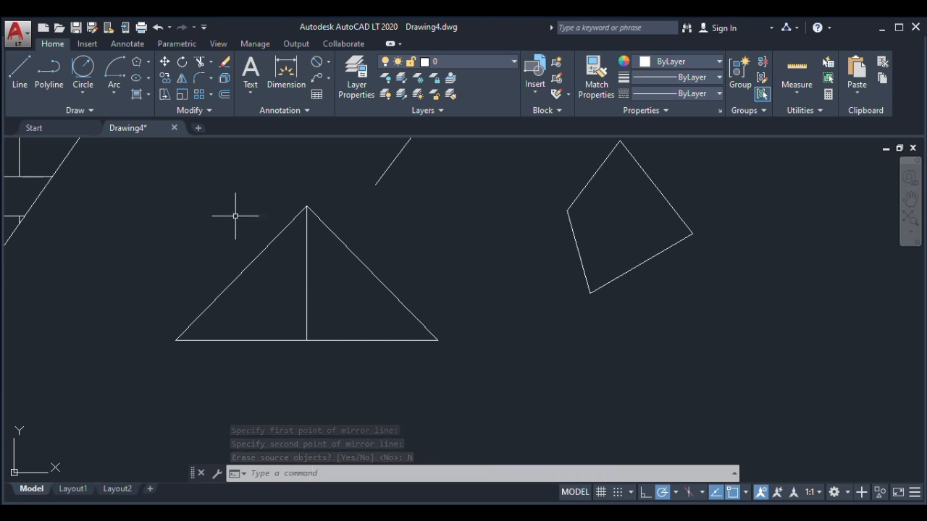
{"action": "left_click", "coordinate": [199, 78]}
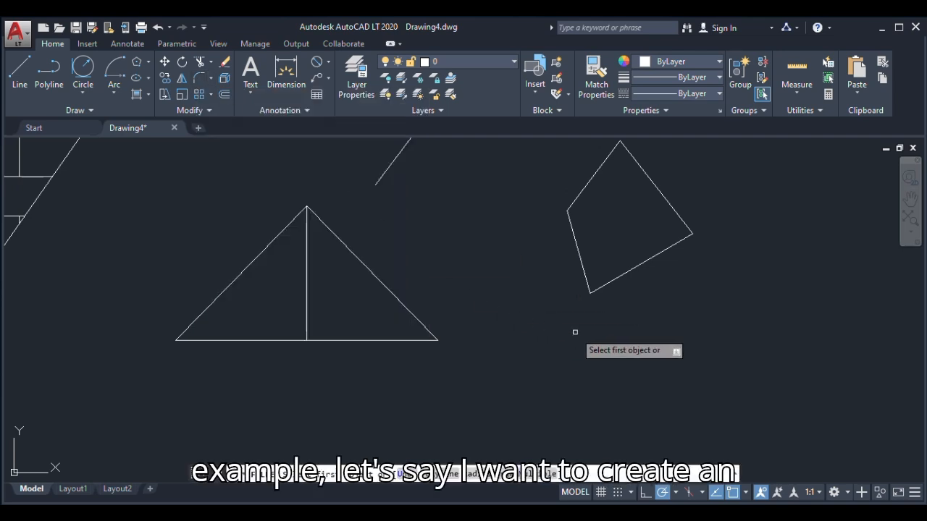
{"action": "scroll", "coordinate": [418, 316], "scroll_direction": "up", "scroll_amount": 4}
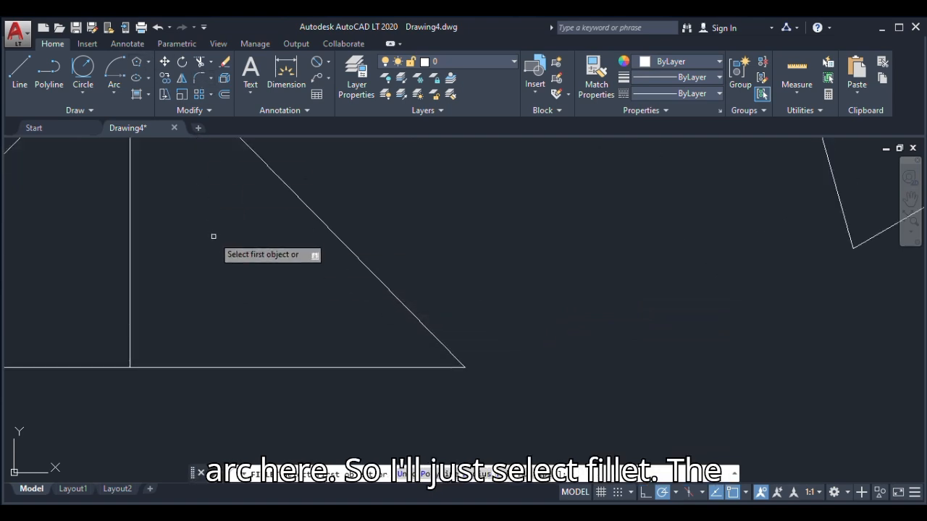
{"action": "type", "text": "fi"}
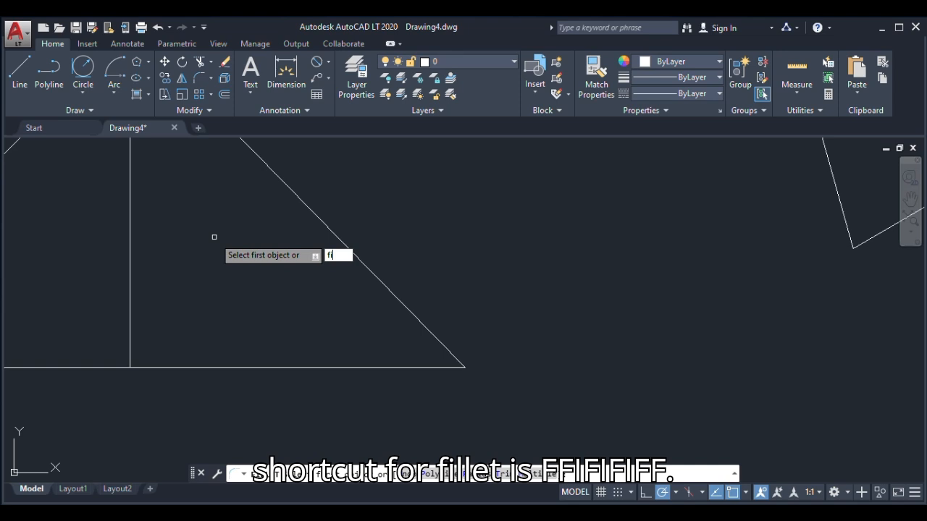
{"action": "key", "text": "Escape"}
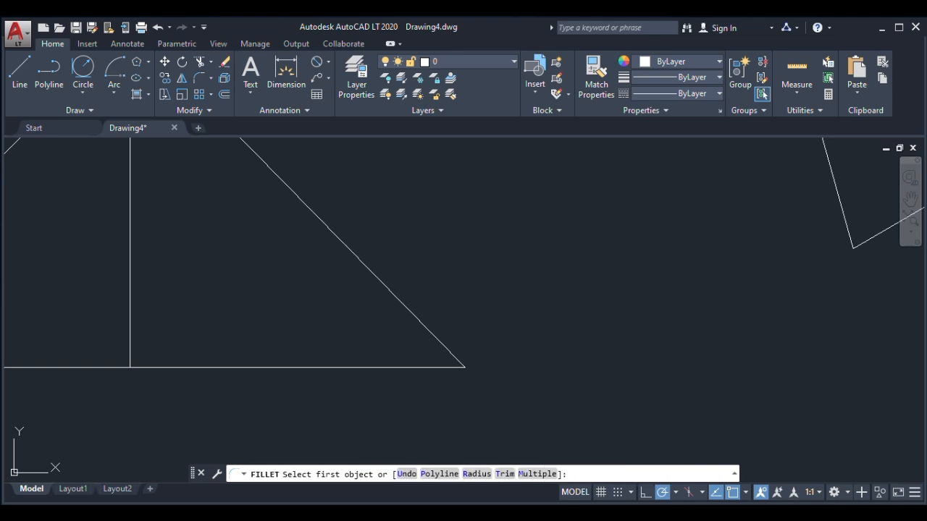
{"action": "key", "text": "Escape"}
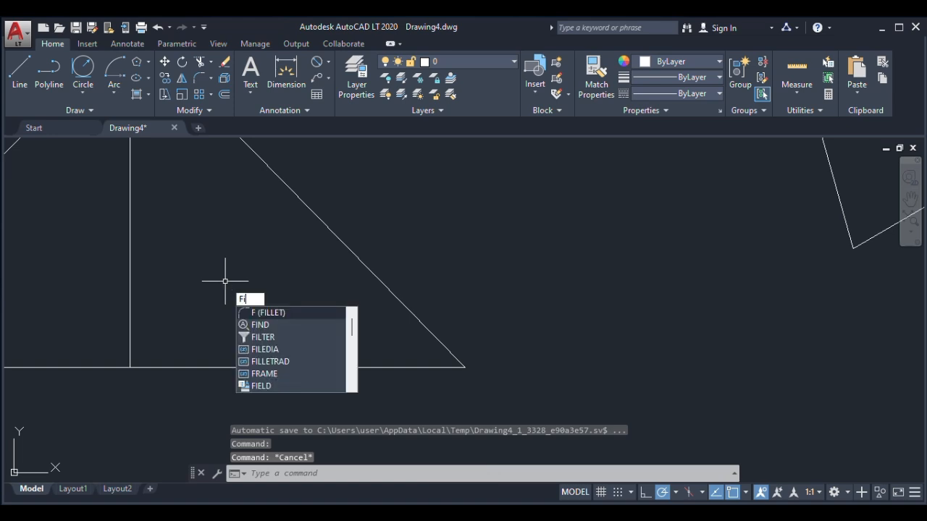
Fillet the mirrored triangle's outer corner, between its sloping side and base, with a radius of 120
{"action": "key", "text": "Return"}
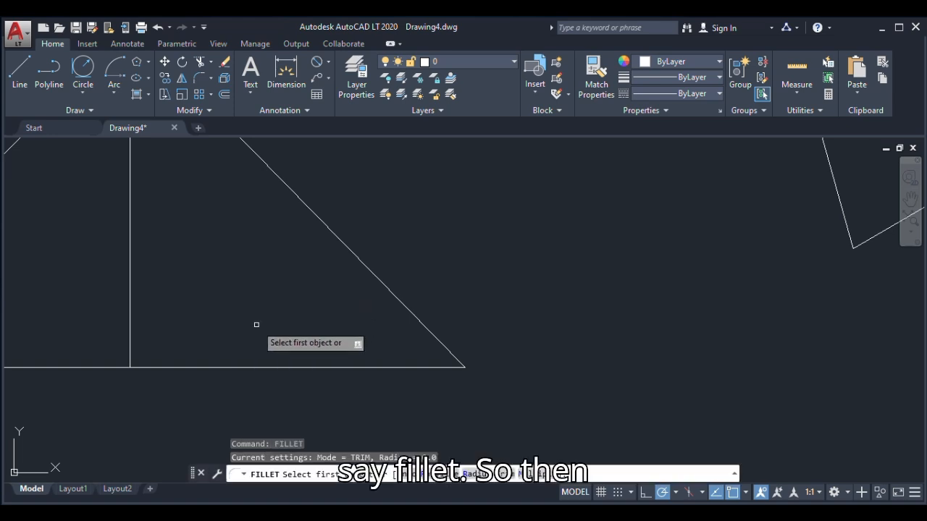
{"action": "scroll", "coordinate": [257, 326], "scroll_direction": "down", "scroll_amount": 4}
{"action": "scroll", "coordinate": [211, 261], "scroll_direction": "up", "scroll_amount": 4}
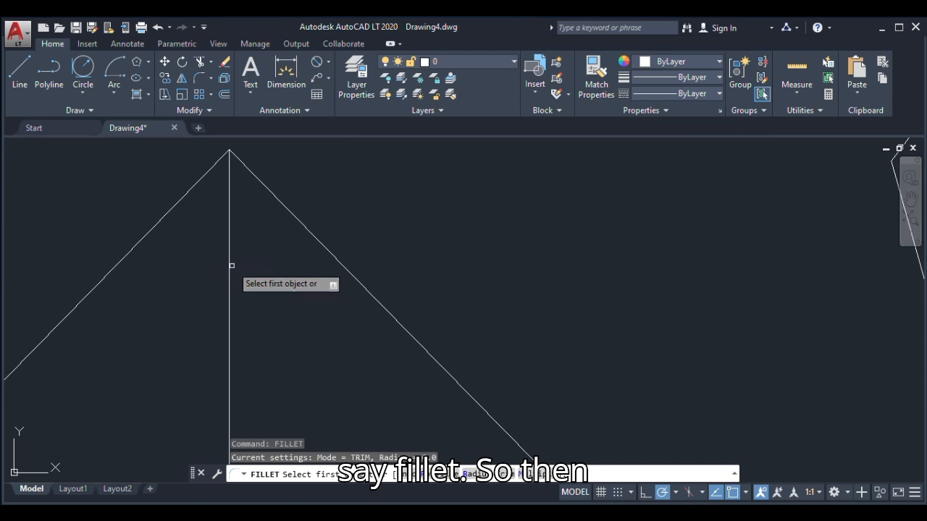
{"action": "scroll", "coordinate": [297, 252], "scroll_direction": "down", "scroll_amount": 4}
{"action": "scroll", "coordinate": [307, 249], "scroll_direction": "up", "scroll_amount": 4}
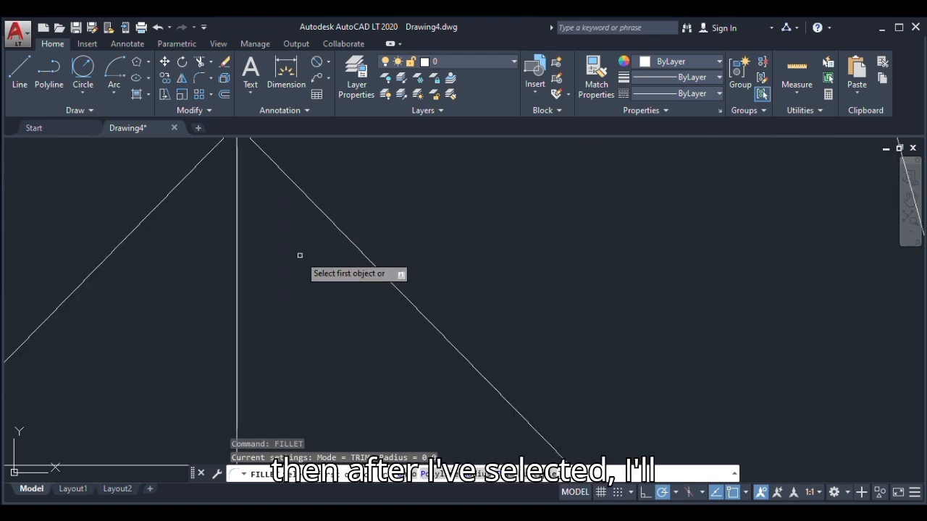
{"action": "scroll", "coordinate": [297, 257], "scroll_direction": "down", "scroll_amount": 2}
{"action": "right_click", "coordinate": [294, 257]}
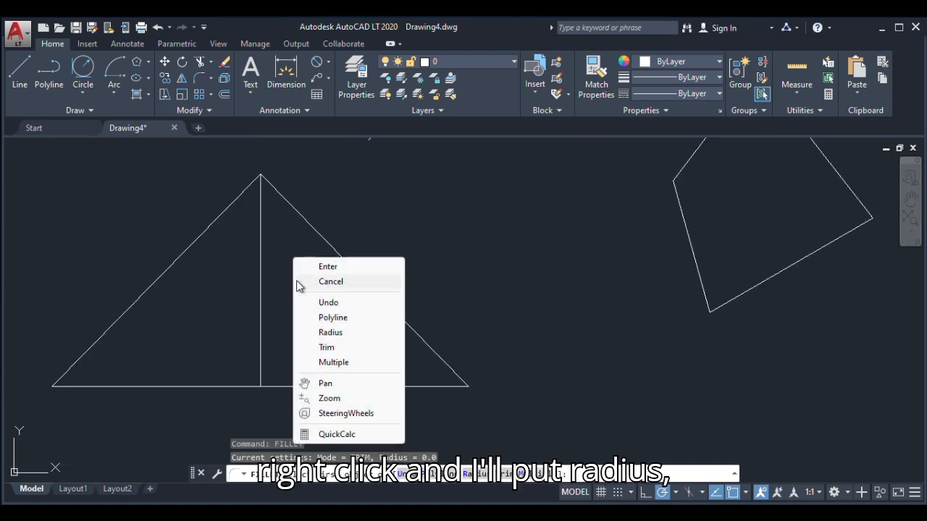
{"action": "left_click", "coordinate": [316, 333]}
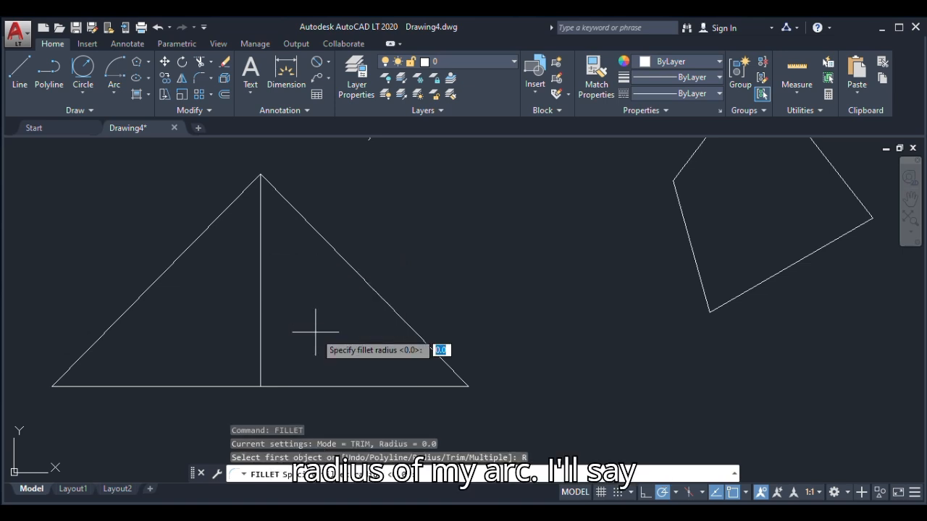
{"action": "type", "text": "120"}
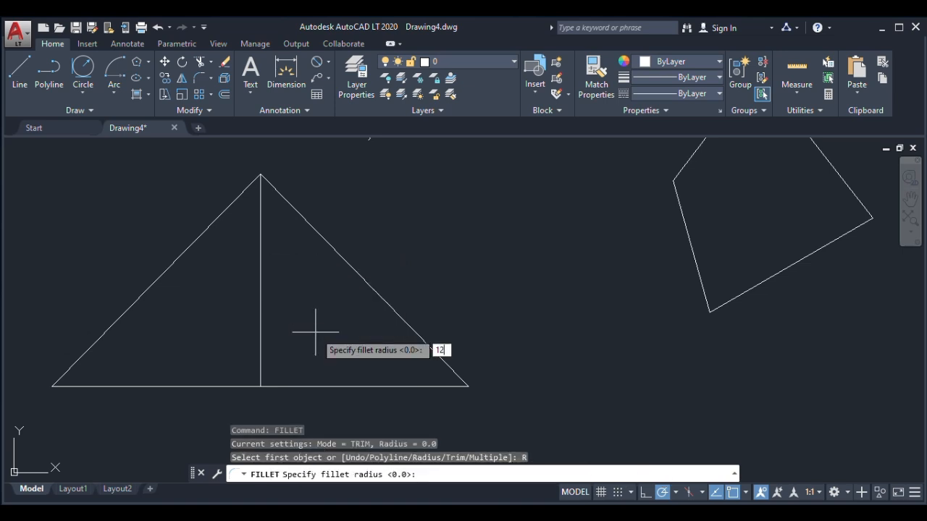
{"action": "key", "text": "Return"}
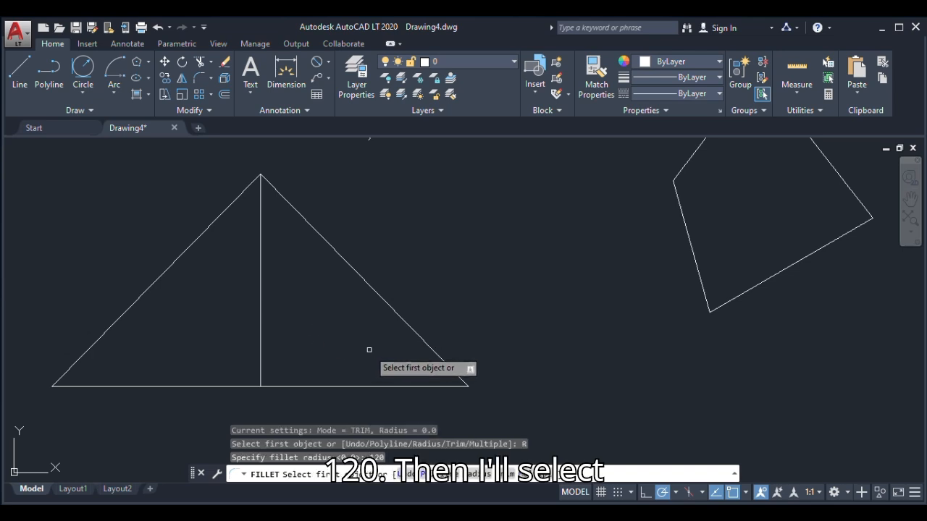
{"action": "left_click", "coordinate": [432, 356]}
{"action": "left_click", "coordinate": [412, 389]}
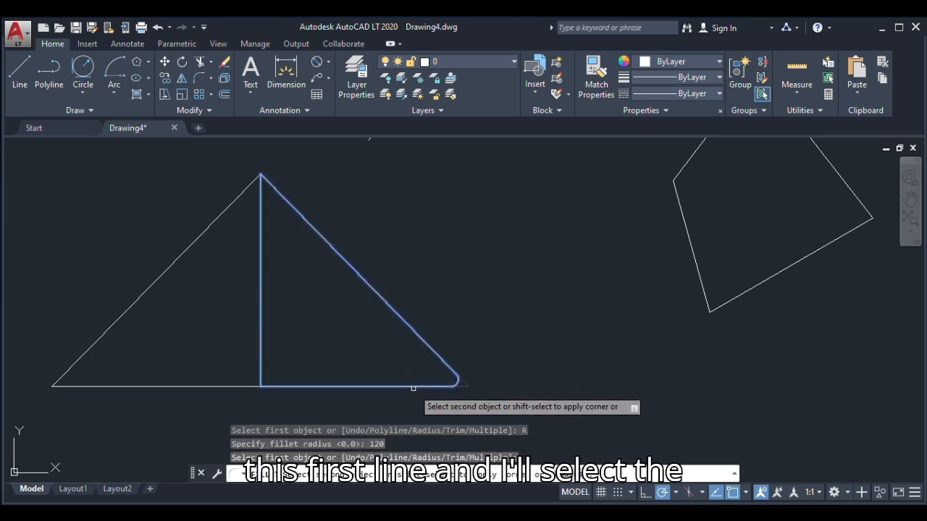
{"action": "scroll", "coordinate": [480, 379], "scroll_direction": "up", "scroll_amount": 2}
{"action": "scroll", "coordinate": [453, 384], "scroll_direction": "up", "scroll_amount": 2}
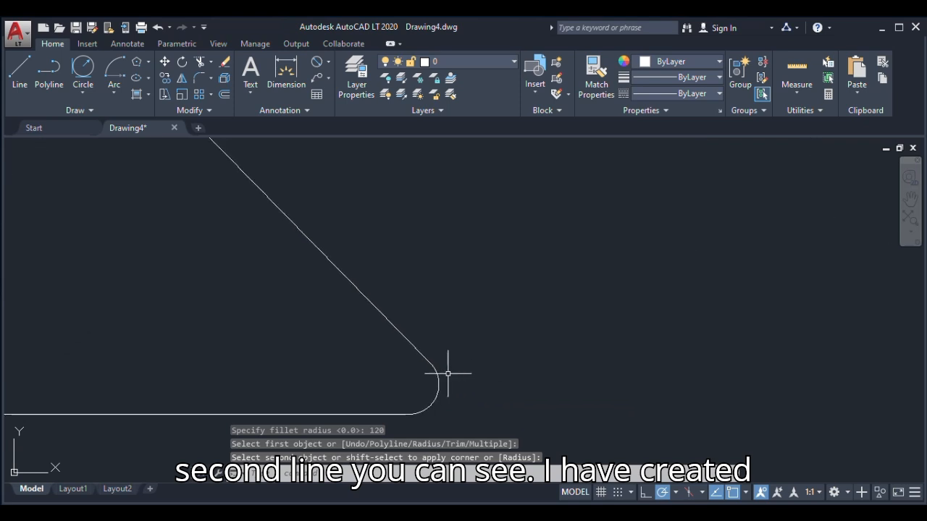
{"action": "scroll", "coordinate": [424, 369], "scroll_direction": "down", "scroll_amount": 2}
{"action": "scroll", "coordinate": [420, 366], "scroll_direction": "up", "scroll_amount": 2}
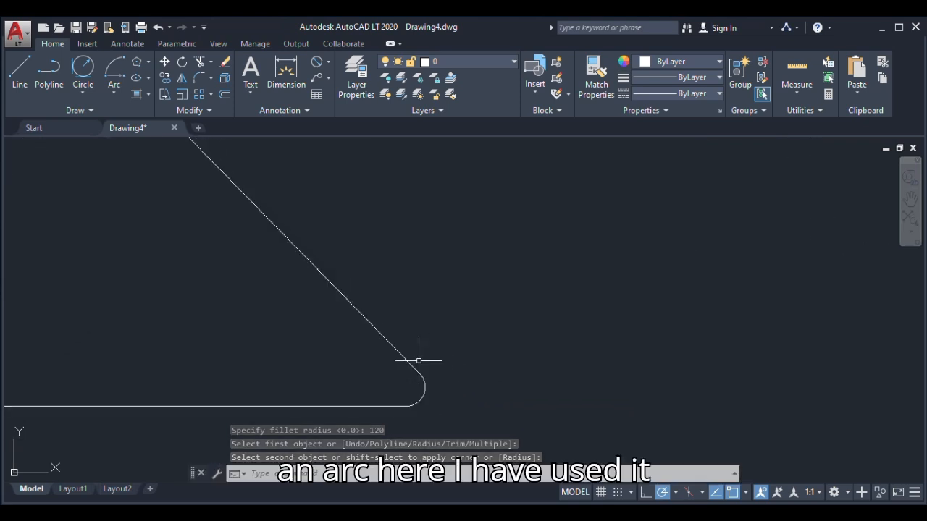
Fillet the mirrored triangle's right-angle corner, between its vertical side and base, with the same radius of 120
{"action": "scroll", "coordinate": [476, 357], "scroll_direction": "down", "scroll_amount": 3}
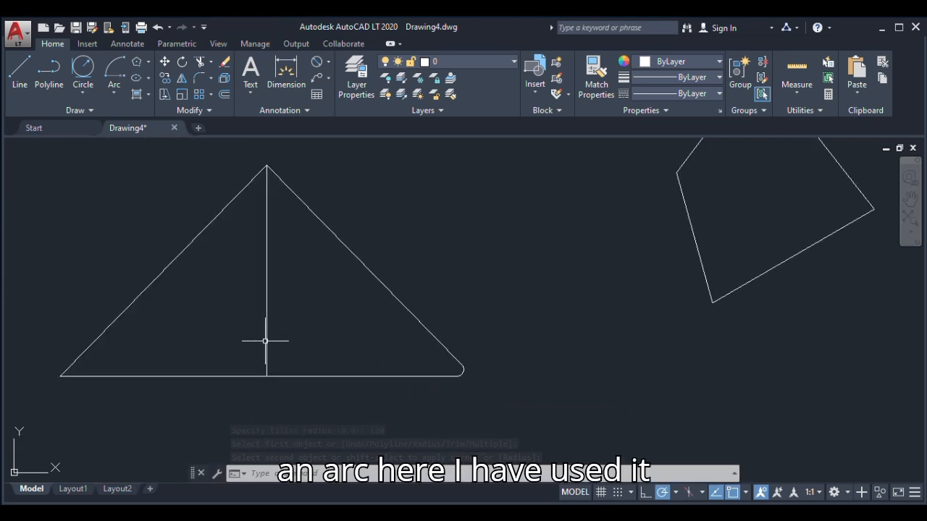
{"action": "key", "text": "Return"}
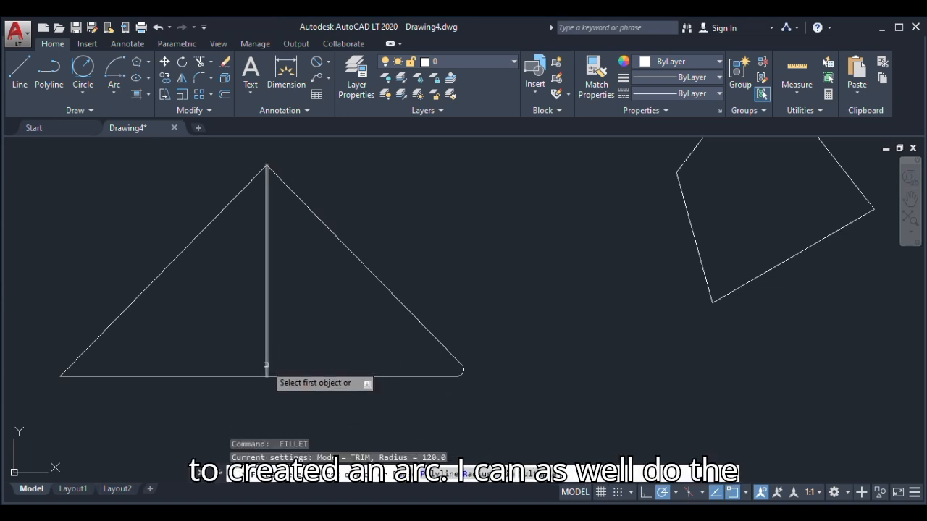
{"action": "left_click", "coordinate": [267, 354]}
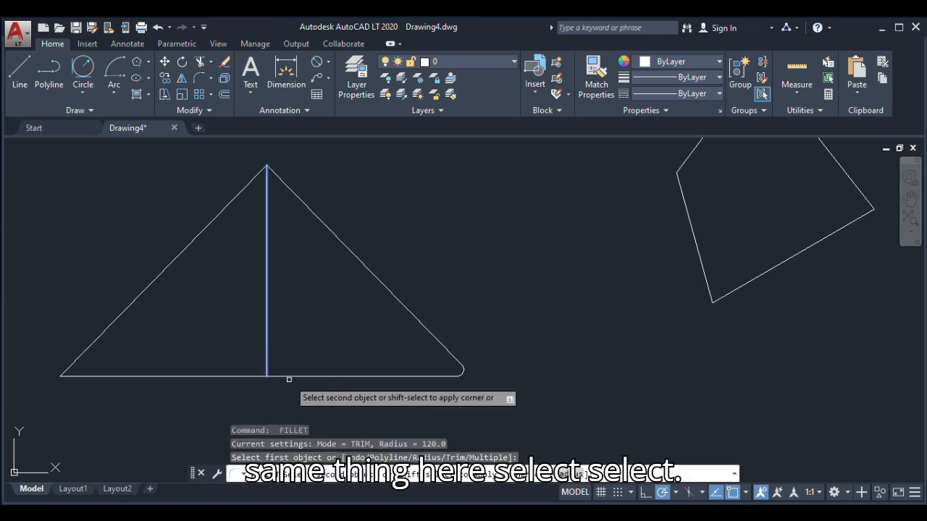
{"action": "left_click", "coordinate": [292, 377]}
{"action": "scroll", "coordinate": [267, 380], "scroll_direction": "up", "scroll_amount": 2}
{"action": "scroll", "coordinate": [282, 372], "scroll_direction": "up", "scroll_amount": 1}
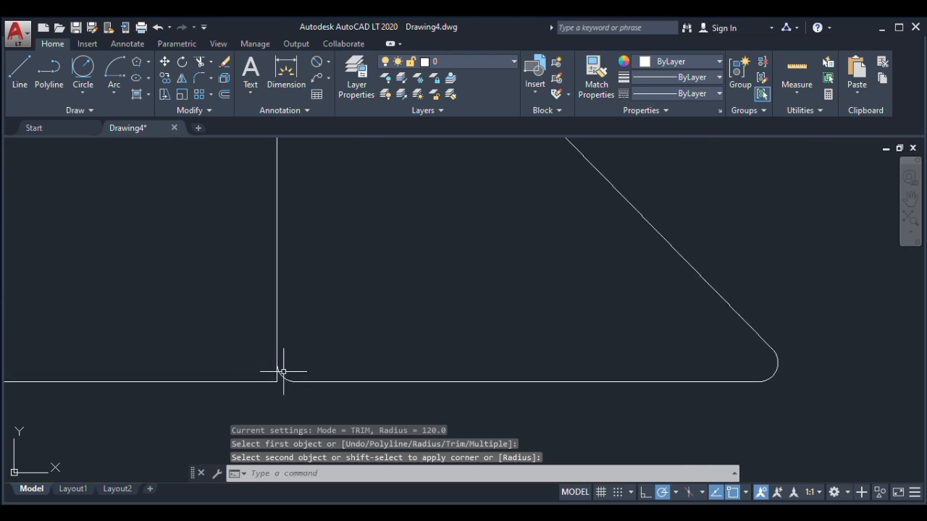
Fillet the original triangle's right-angle corner, between its base and vertical side, with a radius of 500
{"action": "scroll", "coordinate": [356, 381], "scroll_direction": "down", "scroll_amount": 4}
{"action": "scroll", "coordinate": [362, 364], "scroll_direction": "up", "scroll_amount": 6}
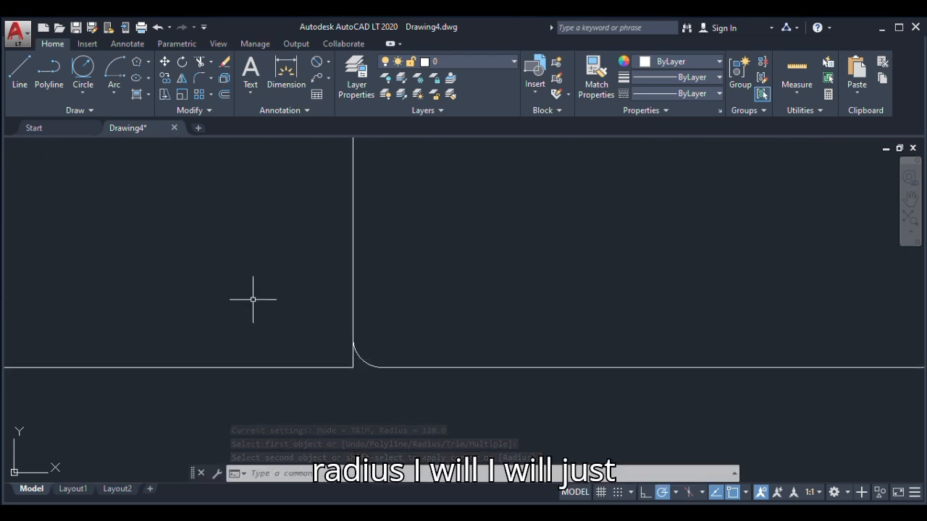
{"action": "left_click", "coordinate": [197, 78]}
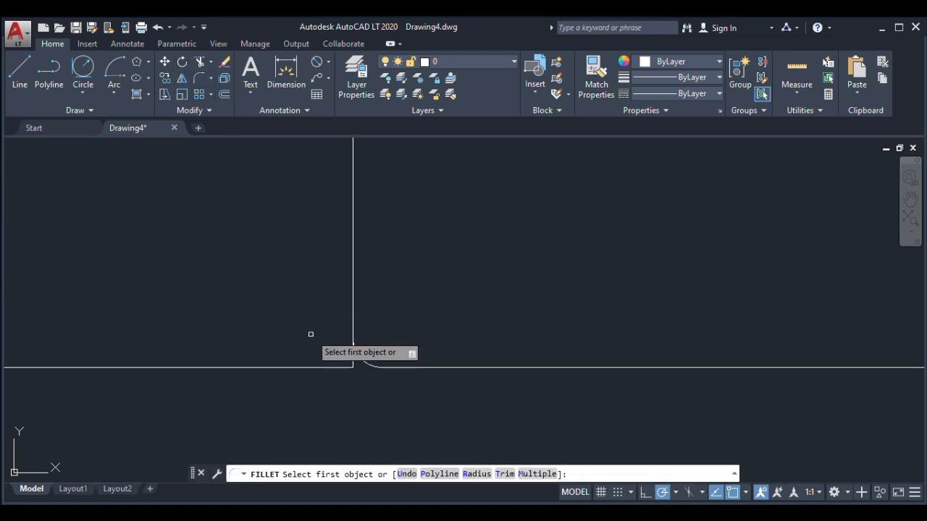
{"action": "right_click", "coordinate": [311, 333]}
{"action": "left_click", "coordinate": [343, 215]}
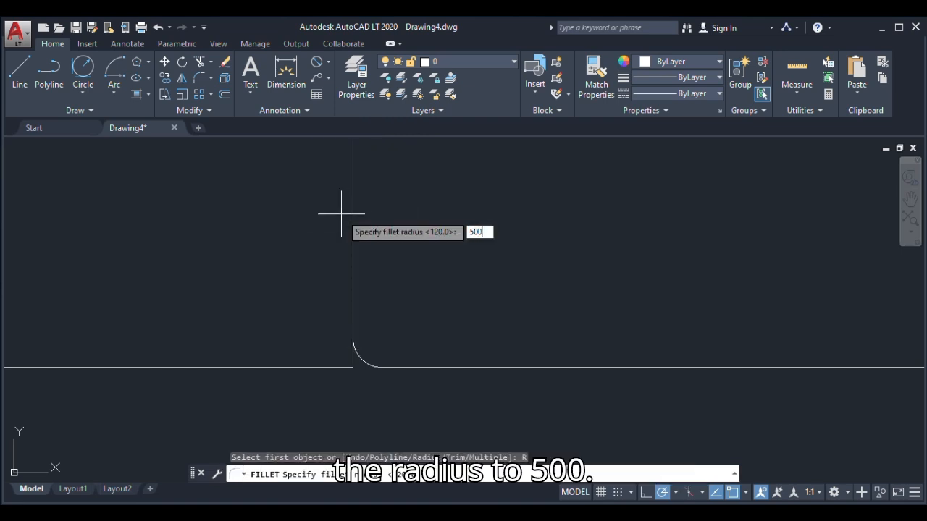
{"action": "type", "text": "500"}
{"action": "key", "text": "Return"}
{"action": "left_click", "coordinate": [305, 368]}
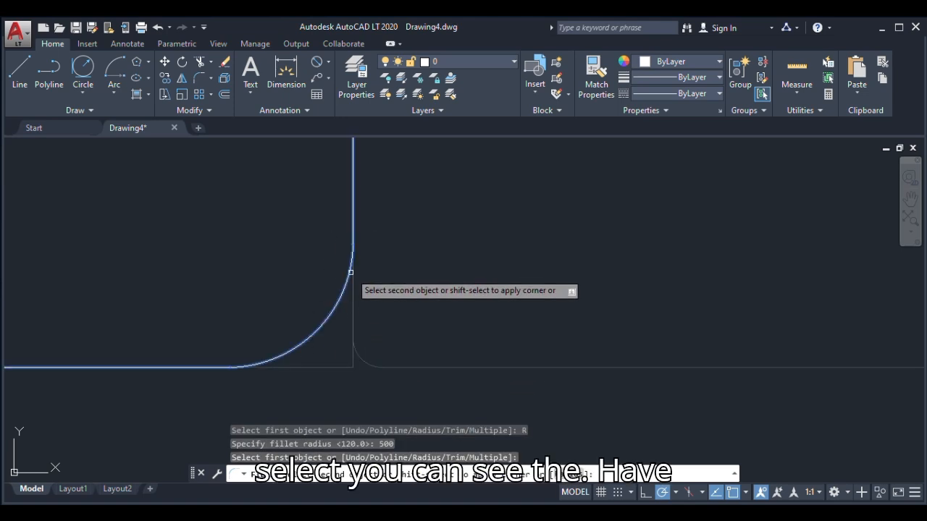
{"action": "scroll", "coordinate": [338, 348], "scroll_direction": "down", "scroll_amount": 5}
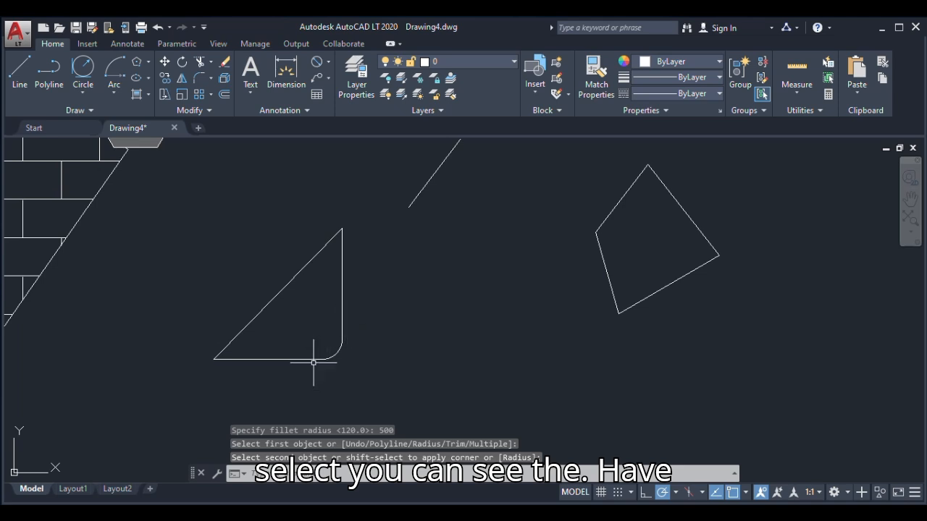
{"action": "scroll", "coordinate": [320, 349], "scroll_direction": "down", "scroll_amount": 6}
{"action": "scroll", "coordinate": [321, 359], "scroll_direction": "up", "scroll_amount": 6}
Undo the radius 500 fillet on the original triangle's right-angle corner
{"action": "key", "text": "ctrl+z"}
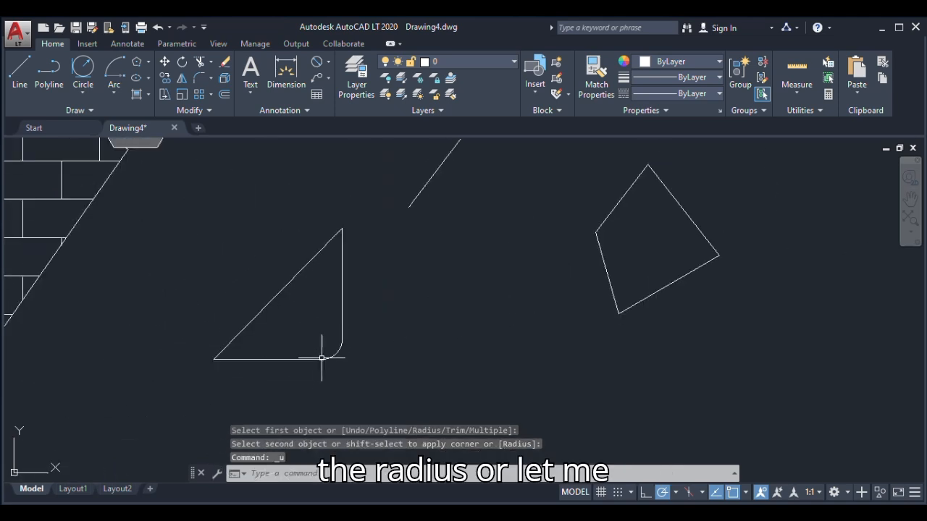
{"action": "key", "text": "ctrl+z"}
{"action": "key", "text": "ctrl+z"}
{"action": "scroll", "coordinate": [335, 369], "scroll_direction": "down", "scroll_amount": 5}
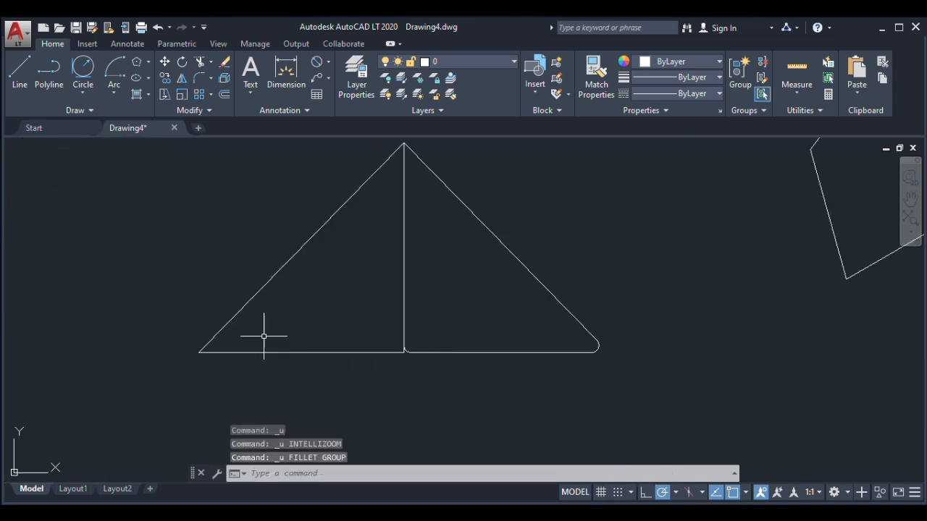
{"action": "left_click", "coordinate": [199, 78]}
{"action": "left_click", "coordinate": [226, 326]}
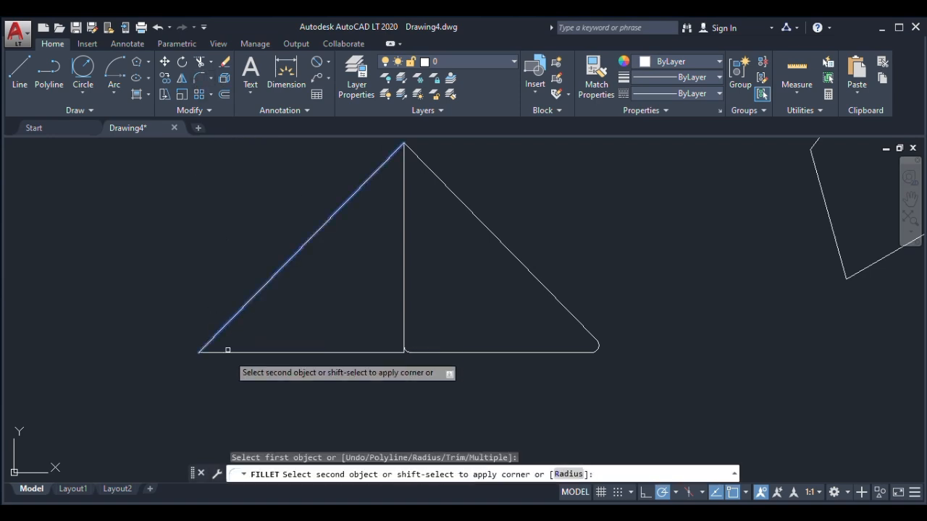
{"action": "key", "text": "Escape"}
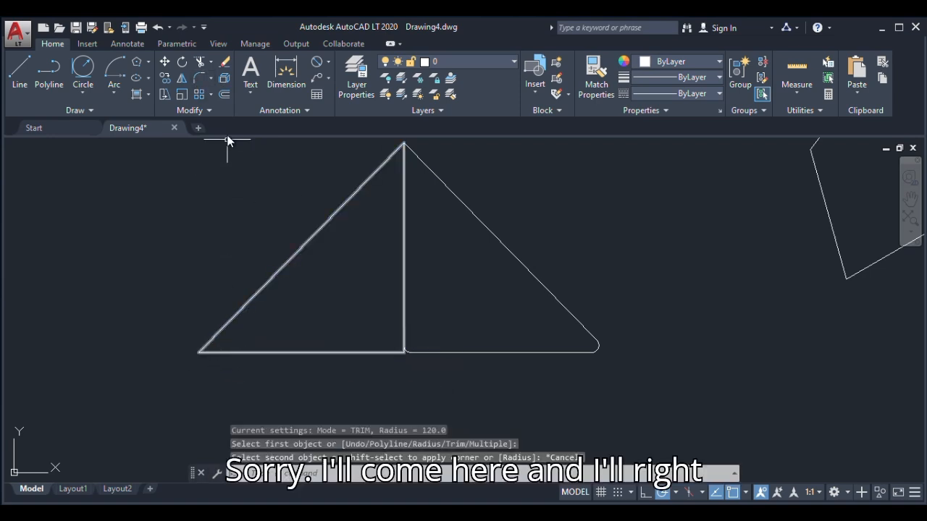
Fillet the original triangle's outer corner, between its sloping side and base, with a radius of 500
{"action": "key", "text": "Return"}
{"action": "right_click", "coordinate": [245, 190]}
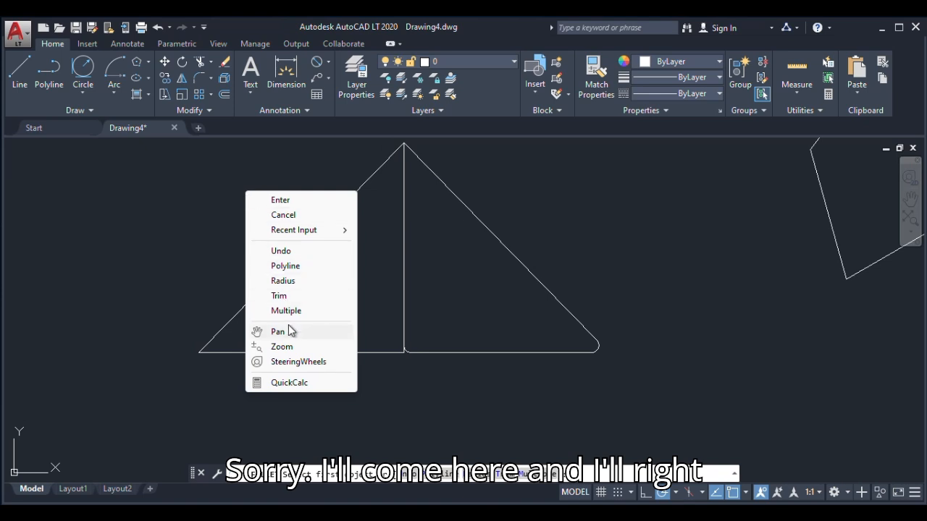
{"action": "left_click", "coordinate": [296, 283]}
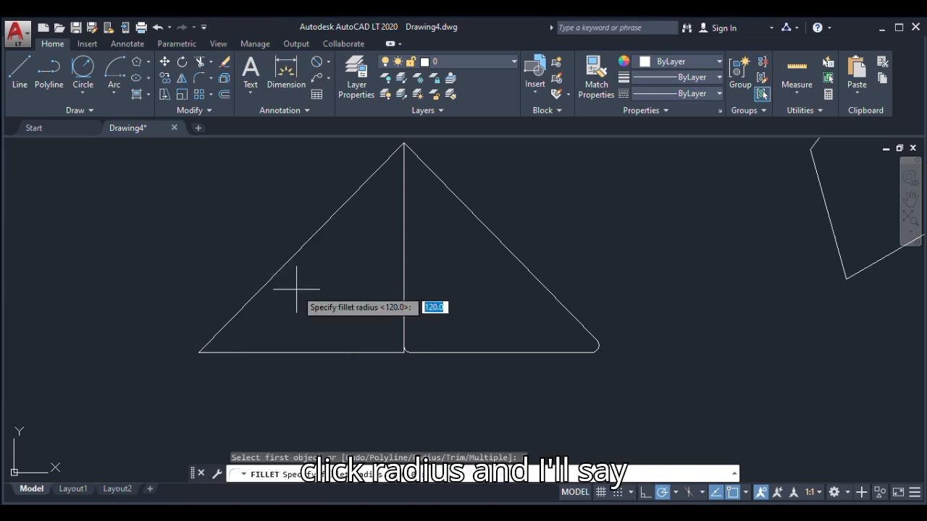
{"action": "type", "text": "500"}
{"action": "key", "text": "Return"}
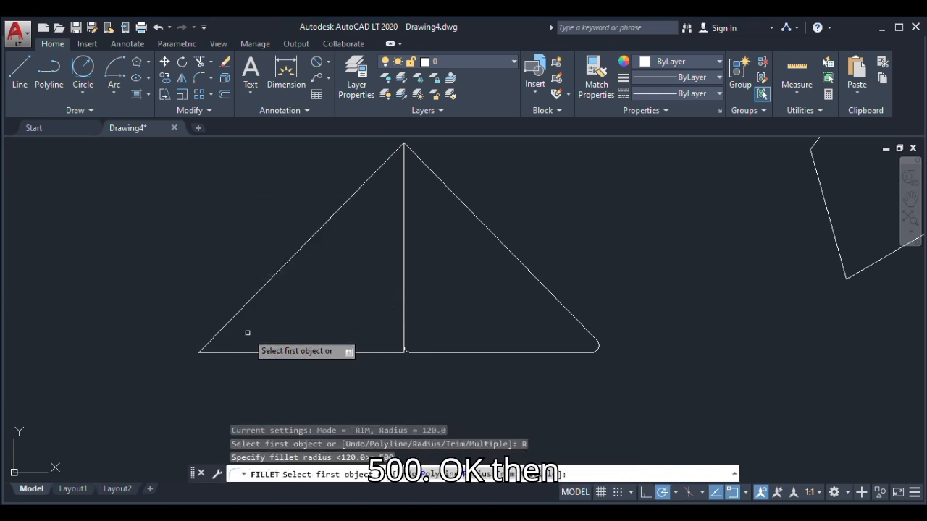
{"action": "left_click", "coordinate": [217, 339]}
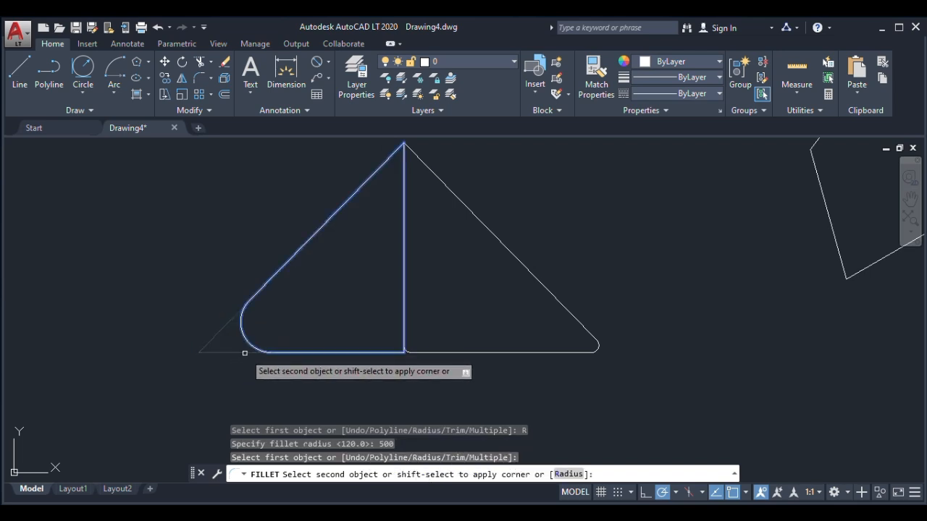
{"action": "left_click", "coordinate": [245, 353]}
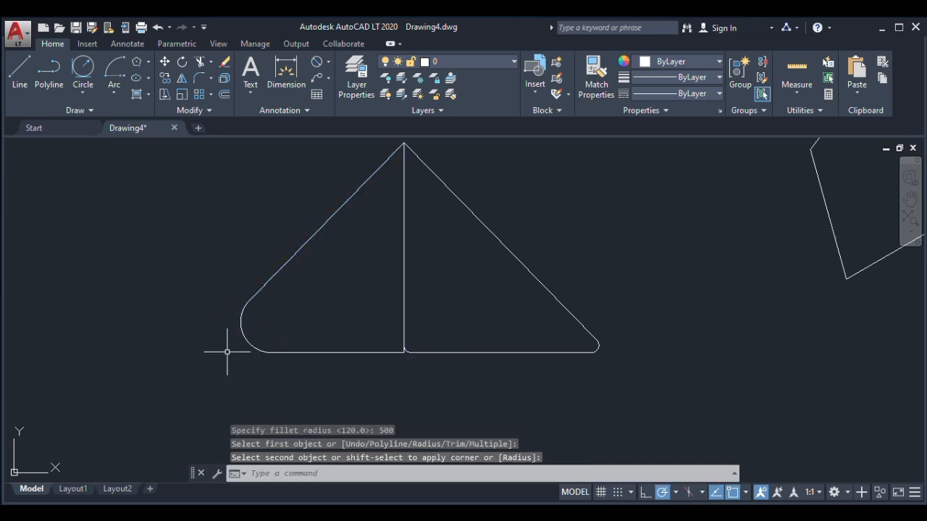
Try to chamfer the original triangle's apex, between its sloping side and vertical side, with the current chamfer settings
{"action": "left_click", "coordinate": [210, 79]}
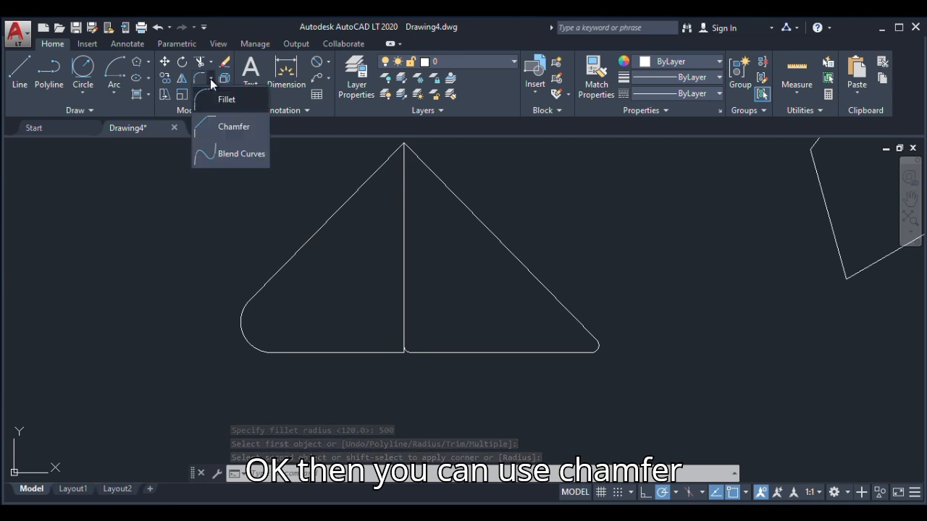
{"action": "left_click", "coordinate": [208, 128]}
{"action": "scroll", "coordinate": [346, 263], "scroll_direction": "down", "scroll_amount": 2}
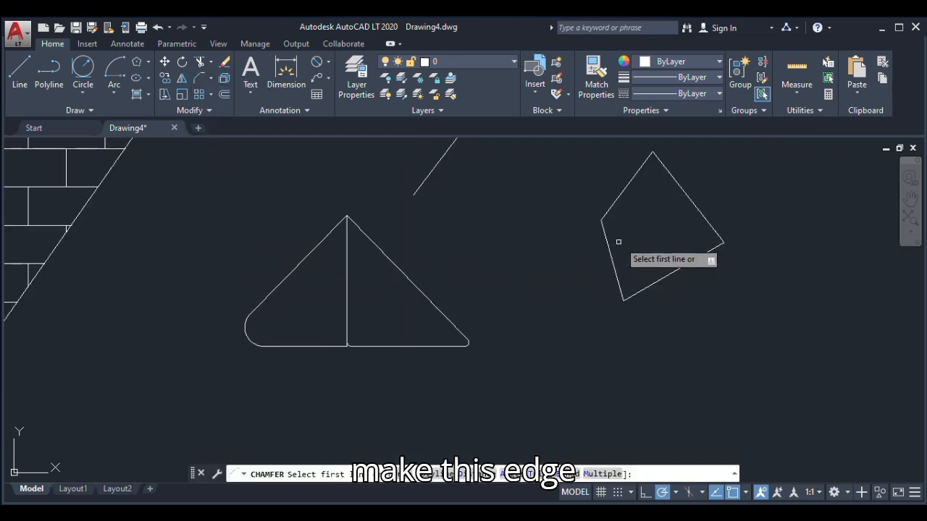
{"action": "scroll", "coordinate": [616, 242], "scroll_direction": "up", "scroll_amount": 4}
{"action": "scroll", "coordinate": [428, 356], "scroll_direction": "down", "scroll_amount": 3}
{"action": "scroll", "coordinate": [196, 314], "scroll_direction": "up", "scroll_amount": 4}
{"action": "scroll", "coordinate": [271, 305], "scroll_direction": "down", "scroll_amount": 1}
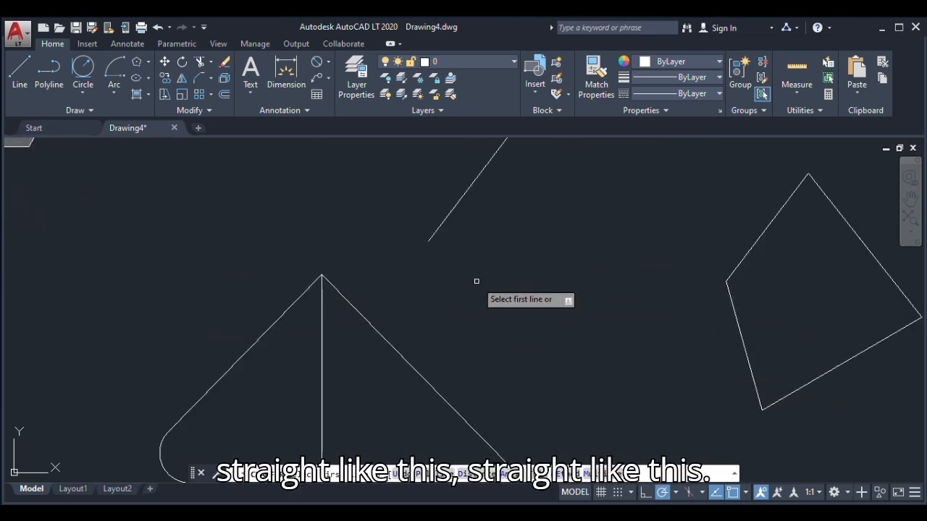
{"action": "left_click", "coordinate": [302, 294]}
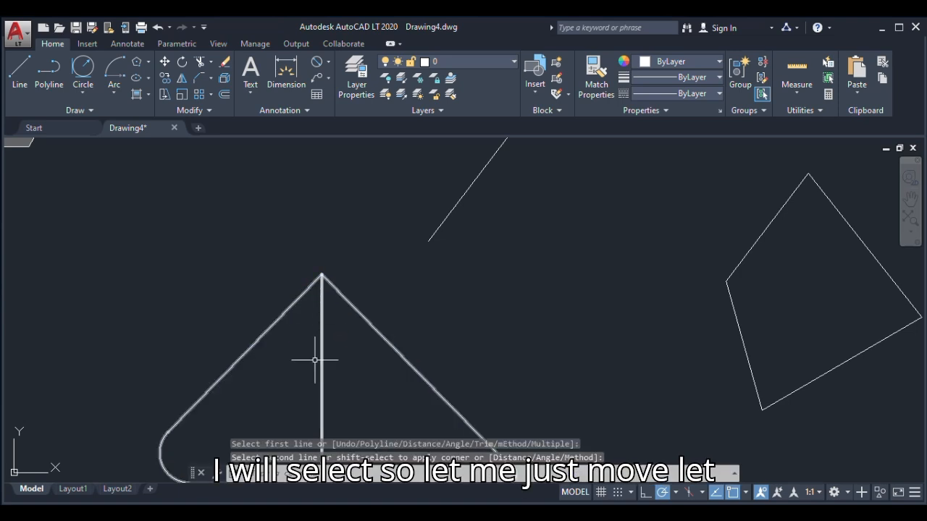
{"action": "scroll", "coordinate": [328, 287], "scroll_direction": "down", "scroll_amount": 3}
{"action": "left_click", "coordinate": [360, 316]}
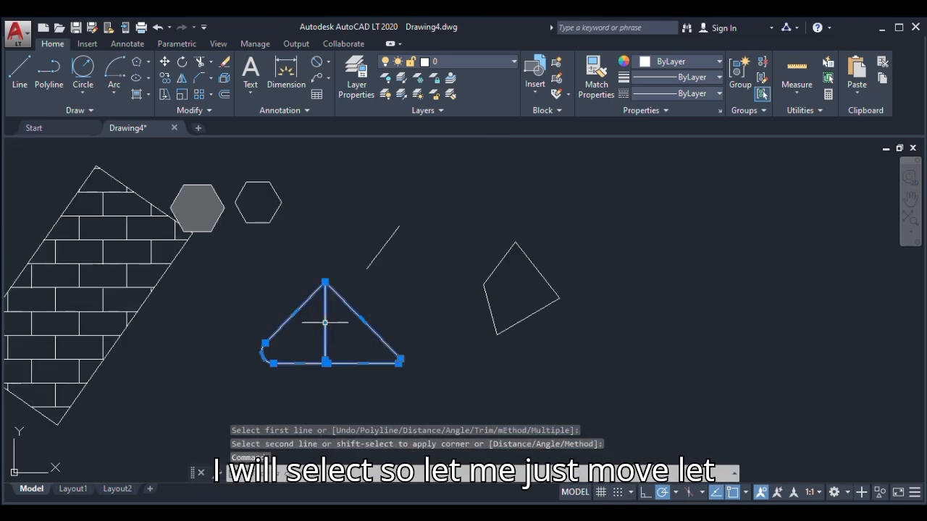
{"action": "key", "text": "Escape"}
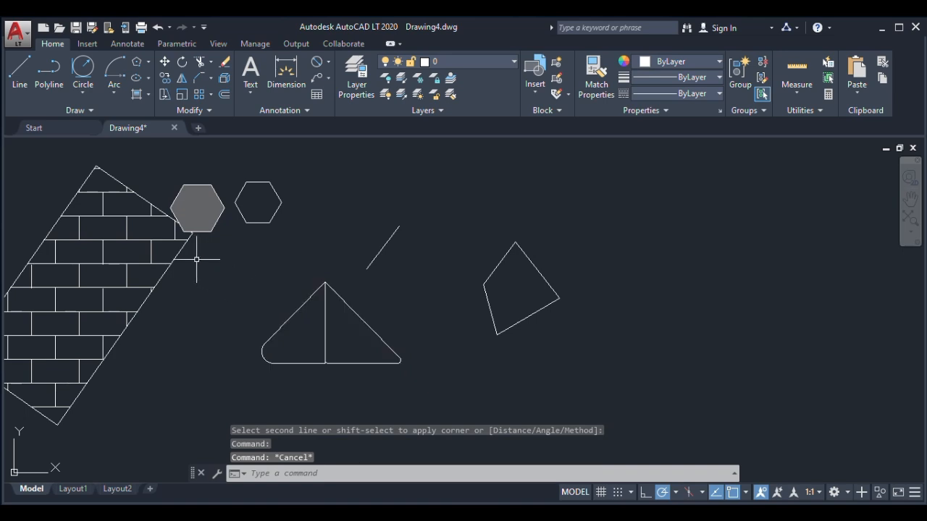
Try to chamfer the square's upper-right corner with the current chamfer settings
{"action": "scroll", "coordinate": [385, 283], "scroll_direction": "down", "scroll_amount": 4}
{"action": "scroll", "coordinate": [206, 351], "scroll_direction": "up", "scroll_amount": 6}
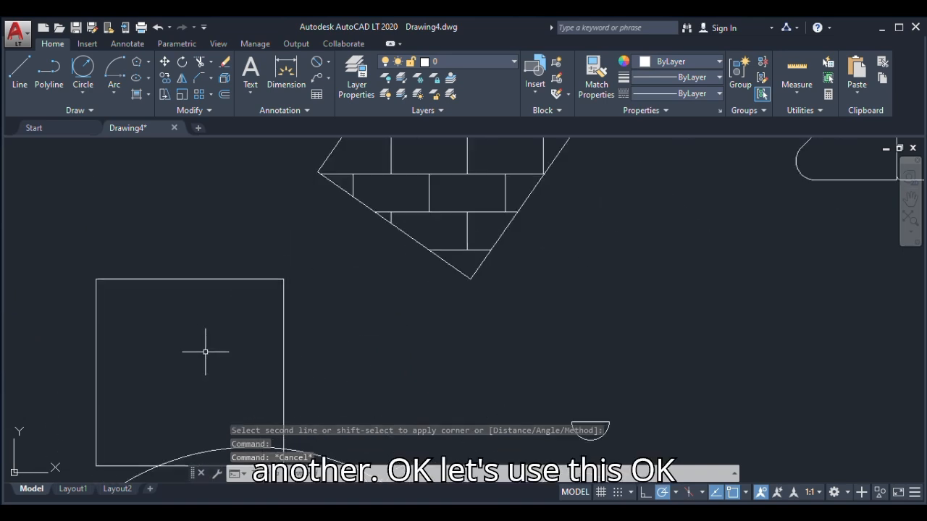
{"action": "left_click", "coordinate": [196, 77]}
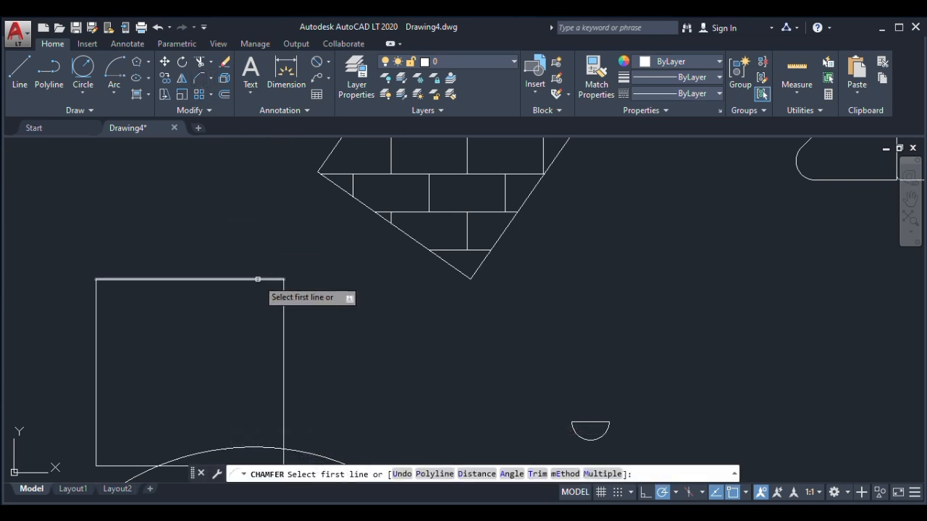
{"action": "left_click", "coordinate": [257, 279]}
{"action": "left_click", "coordinate": [283, 307]}
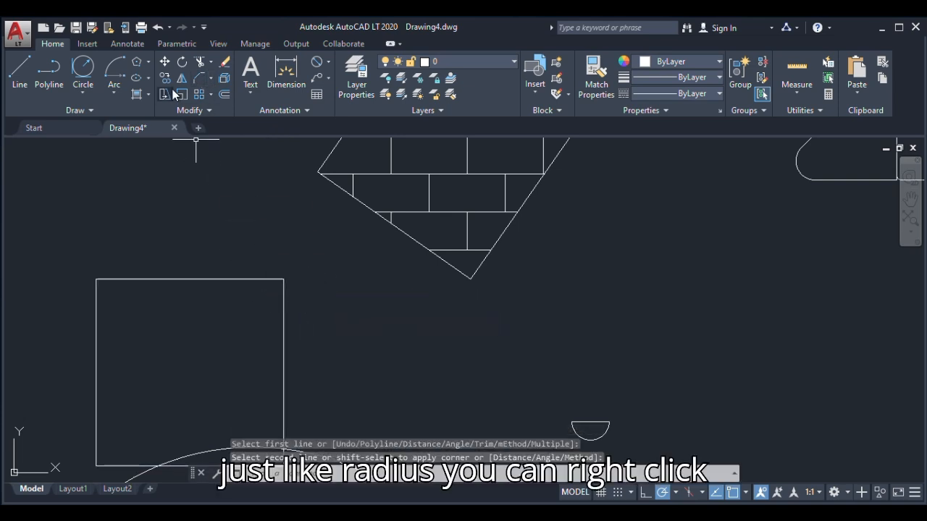
Try to chamfer the square's upper-right corner by the Angle option, with a length of 45 and an angle of 0
{"action": "left_click", "coordinate": [197, 75]}
{"action": "right_click", "coordinate": [288, 250]}
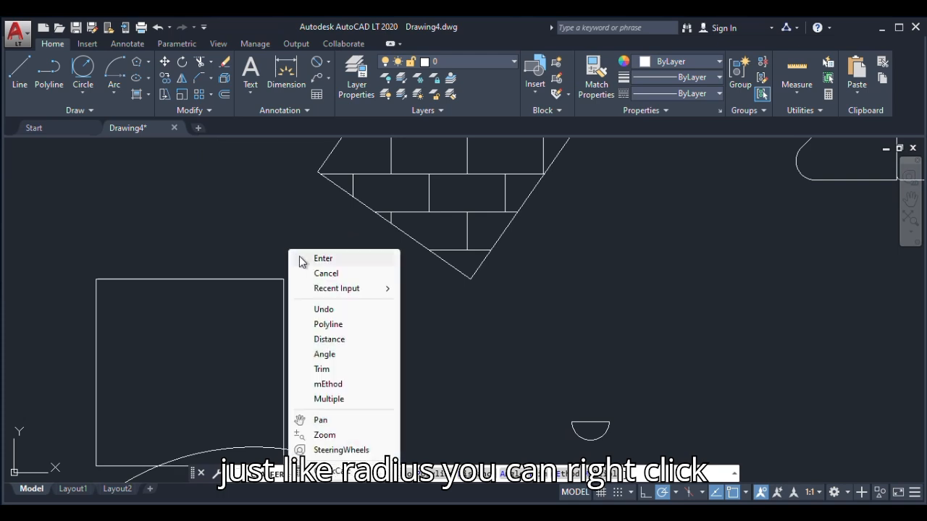
{"action": "left_click", "coordinate": [325, 354]}
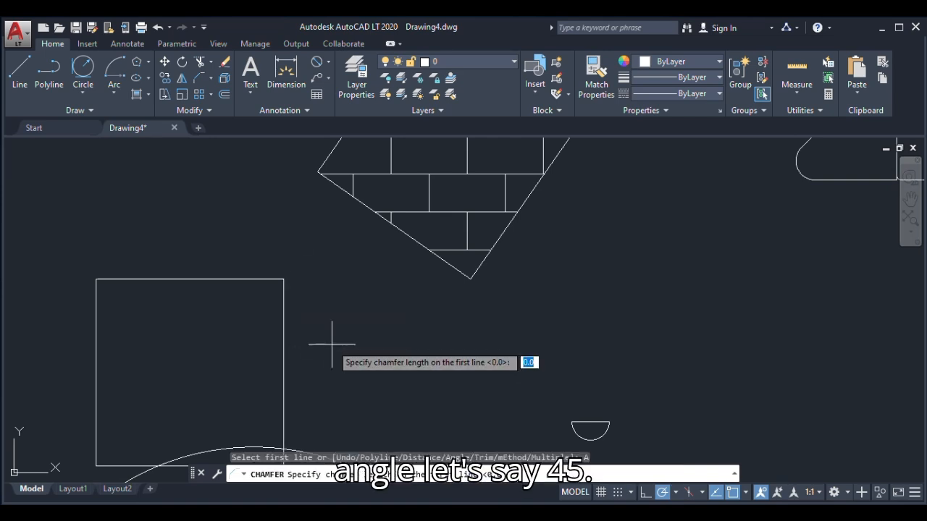
{"action": "type", "text": "45"}
{"action": "key", "text": "Return"}
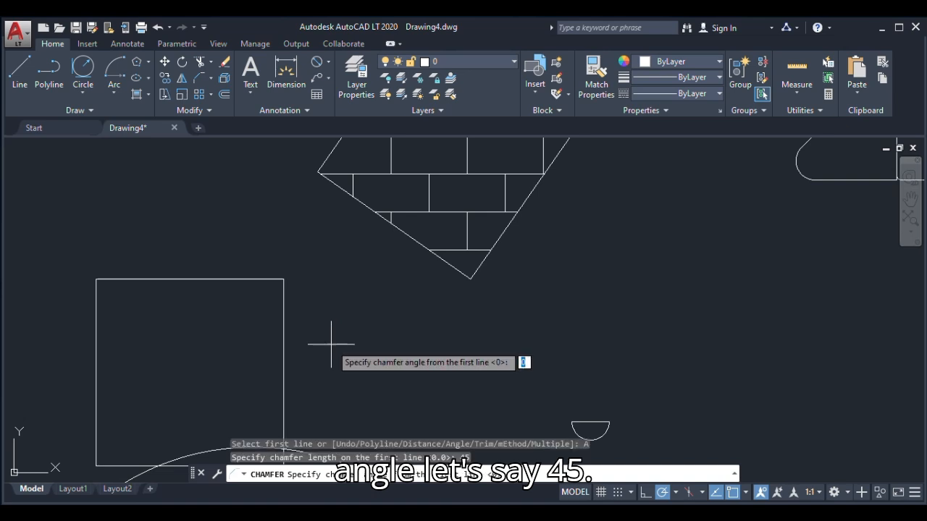
{"action": "key", "text": "Return"}
{"action": "left_click", "coordinate": [278, 280]}
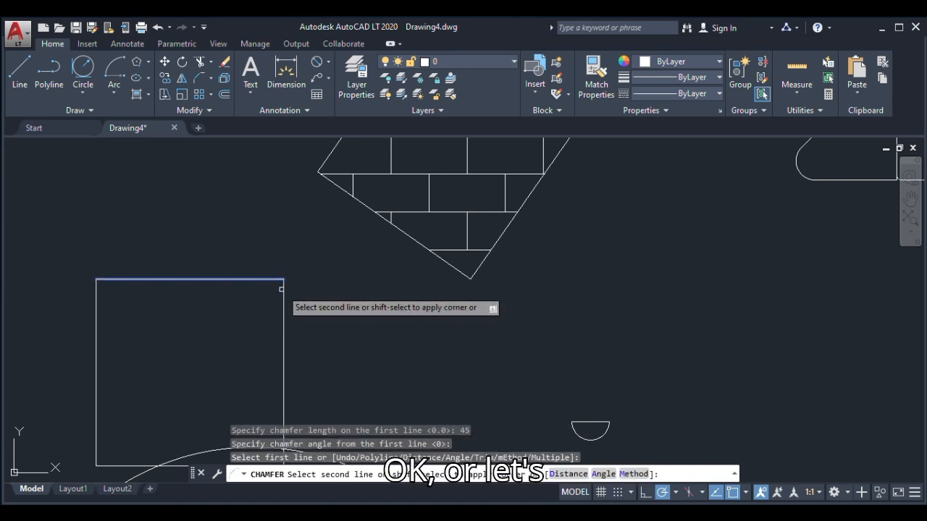
Chamfer the square's upper-right corner by the Distance option, with both distances set to 1000
{"action": "left_click", "coordinate": [205, 83]}
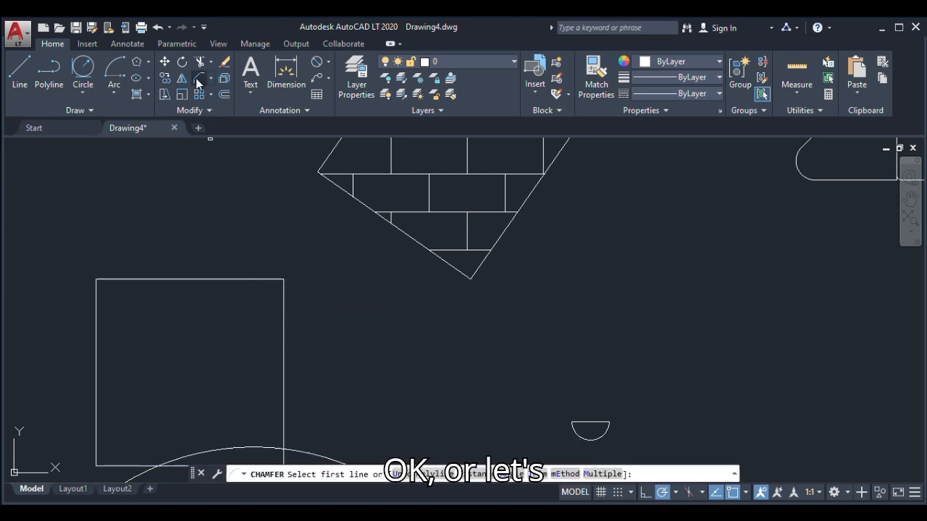
{"action": "right_click", "coordinate": [300, 269]}
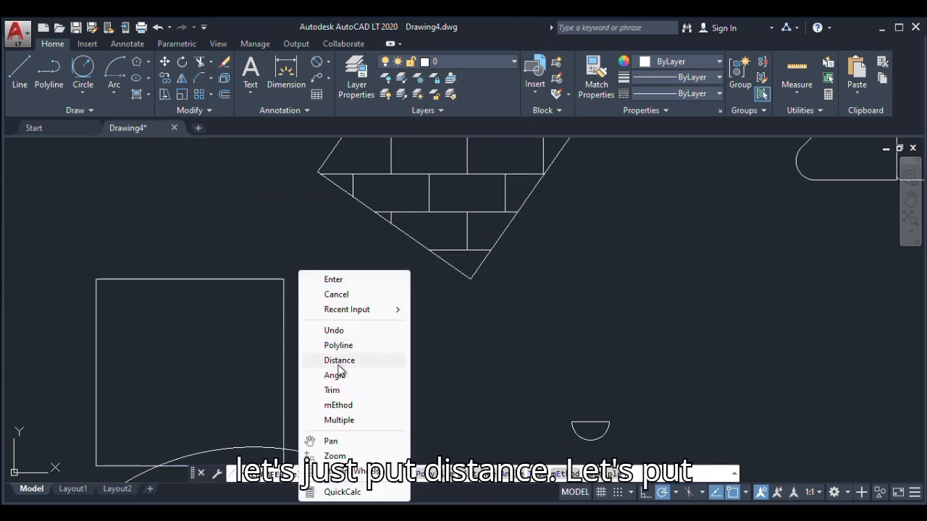
{"action": "left_click", "coordinate": [340, 361]}
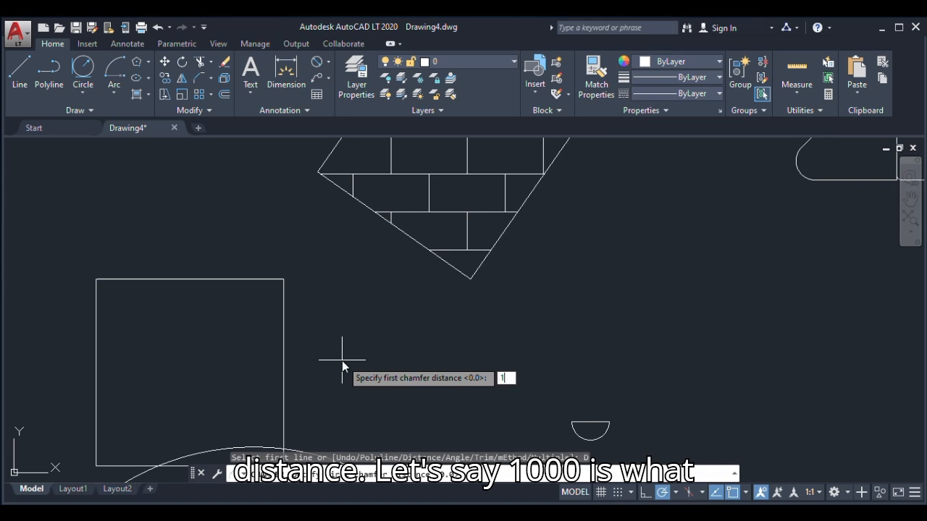
{"action": "type", "text": "1000"}
{"action": "key", "text": "Return"}
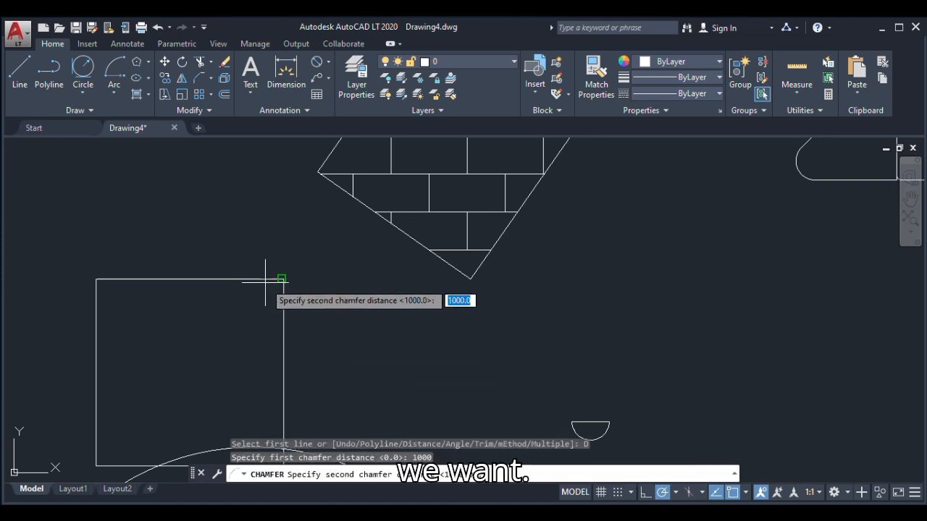
{"action": "key", "text": "Return"}
{"action": "left_click", "coordinate": [275, 279]}
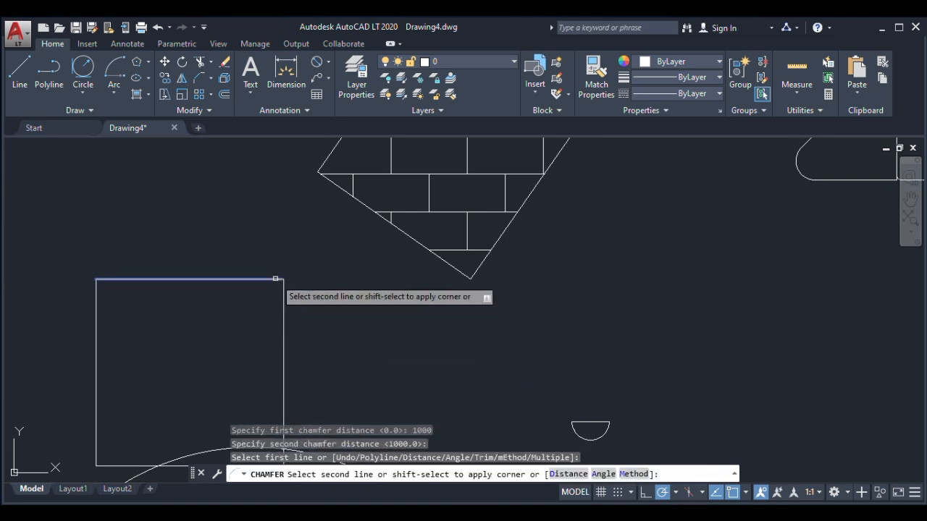
{"action": "left_click", "coordinate": [284, 296]}
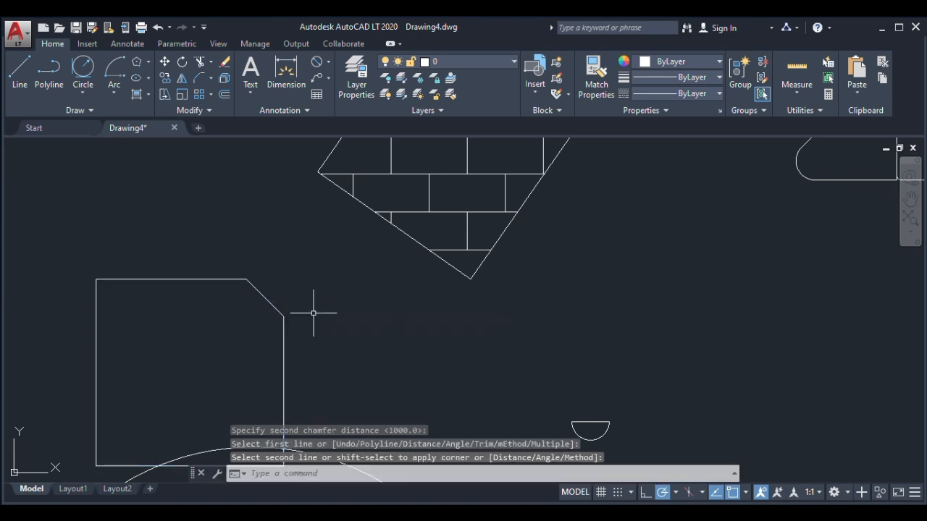
{"action": "scroll", "coordinate": [309, 314], "scroll_direction": "down", "scroll_amount": 3}
{"action": "scroll", "coordinate": [314, 314], "scroll_direction": "up", "scroll_amount": 3}
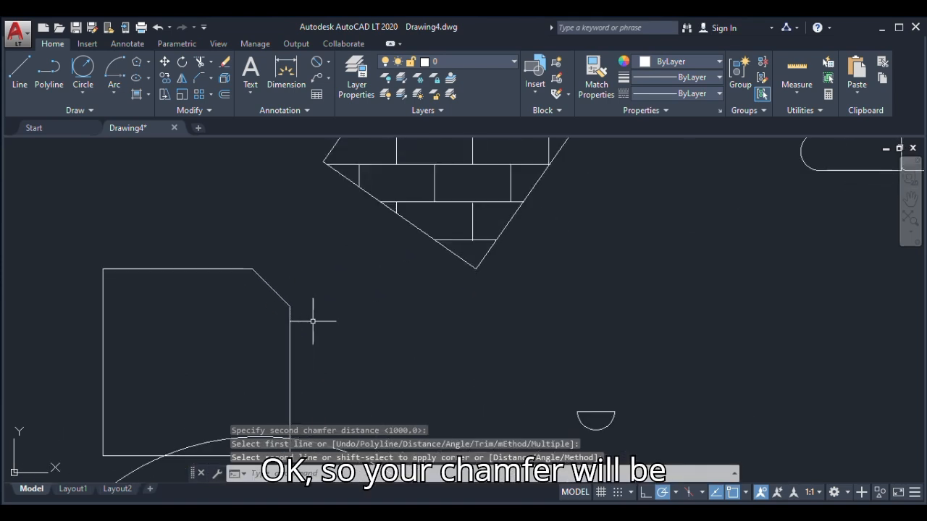
Stretch the whole chamfered square horizontally to the right, using a base point on its right edge
{"action": "left_click", "coordinate": [162, 97]}
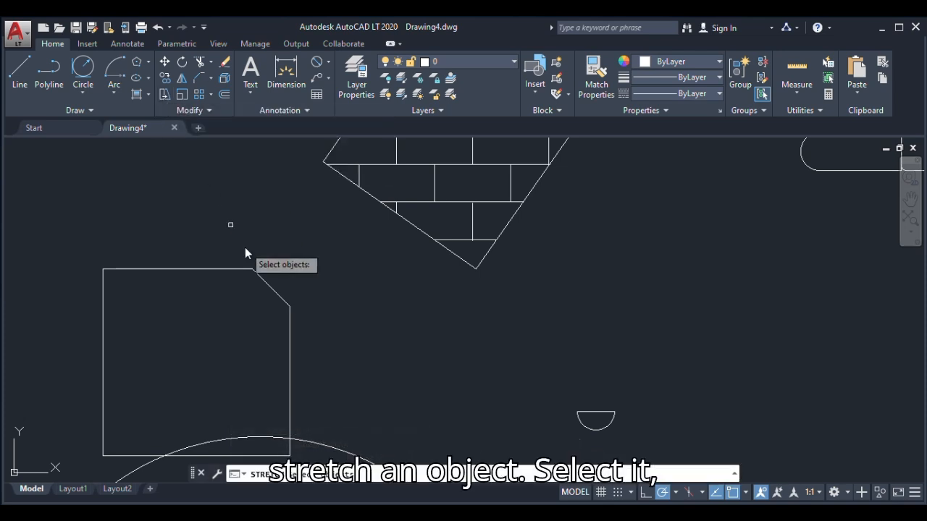
{"action": "scroll", "coordinate": [288, 305], "scroll_direction": "down", "scroll_amount": 2}
{"action": "left_click", "coordinate": [288, 313]}
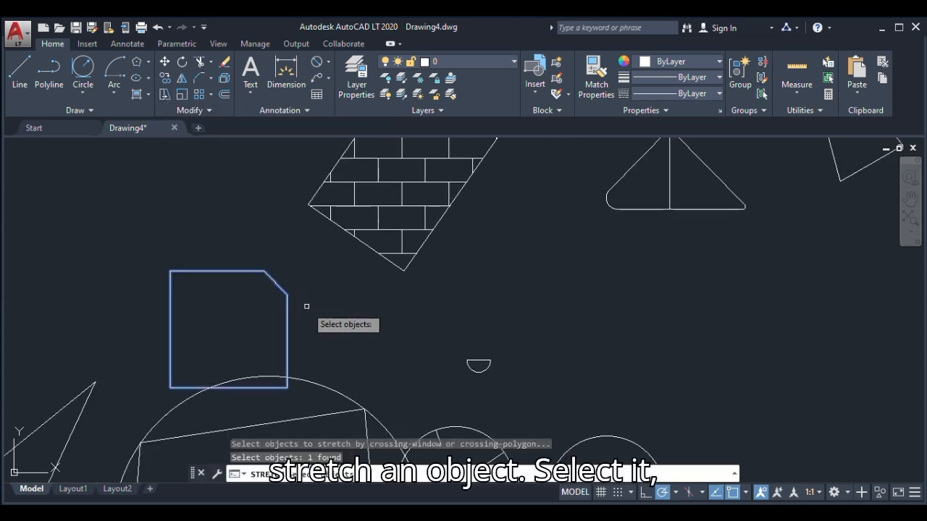
{"action": "key", "text": "Return"}
{"action": "left_click", "coordinate": [287, 311]}
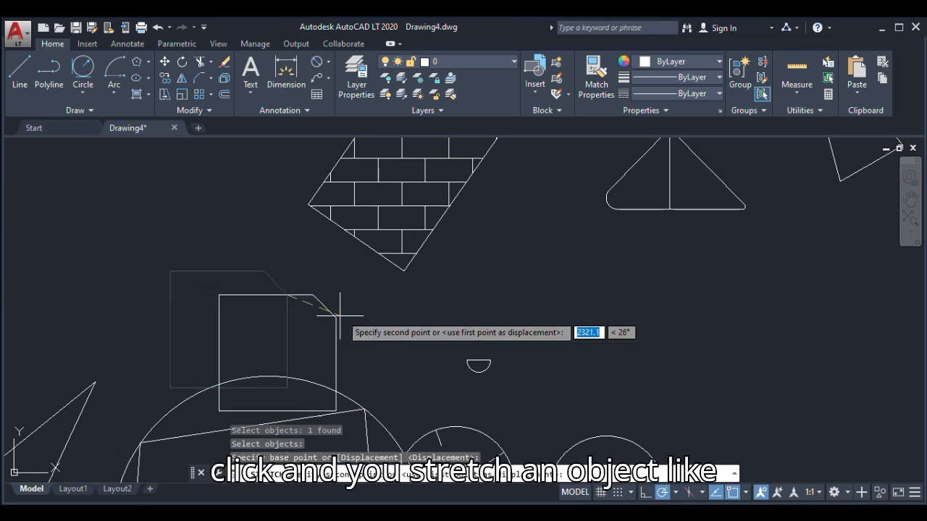
{"action": "left_click", "coordinate": [377, 295]}
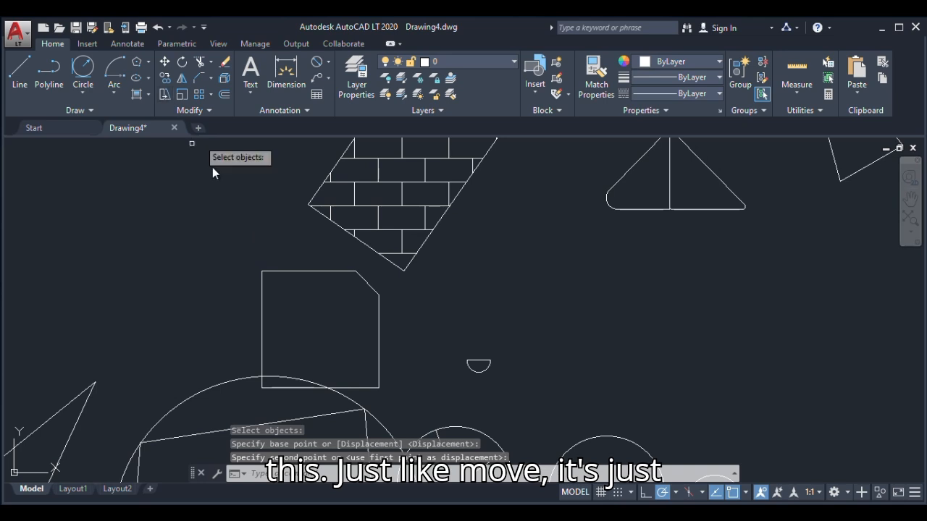
Stretch the whole chamfered square a short way back to the left, from its left edge's midpoint
{"action": "left_click", "coordinate": [265, 313]}
{"action": "key", "text": "Return"}
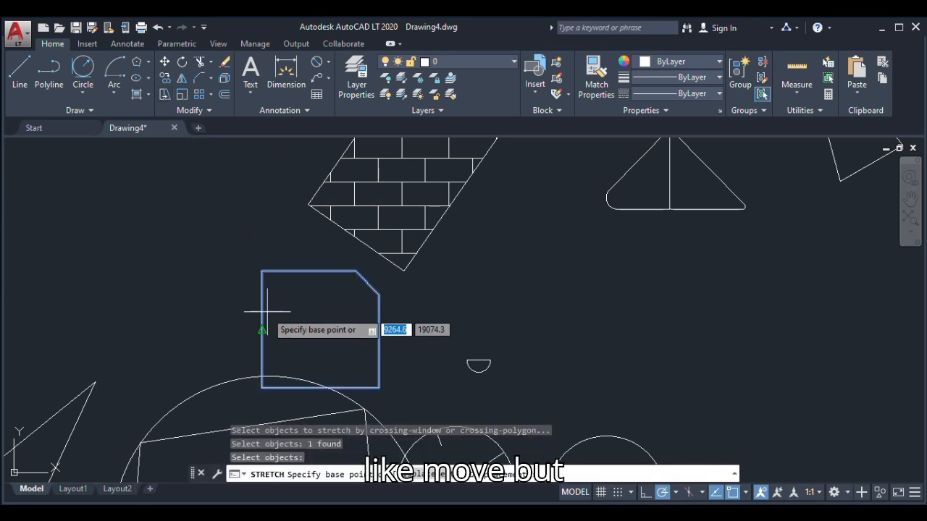
{"action": "left_click", "coordinate": [261, 330]}
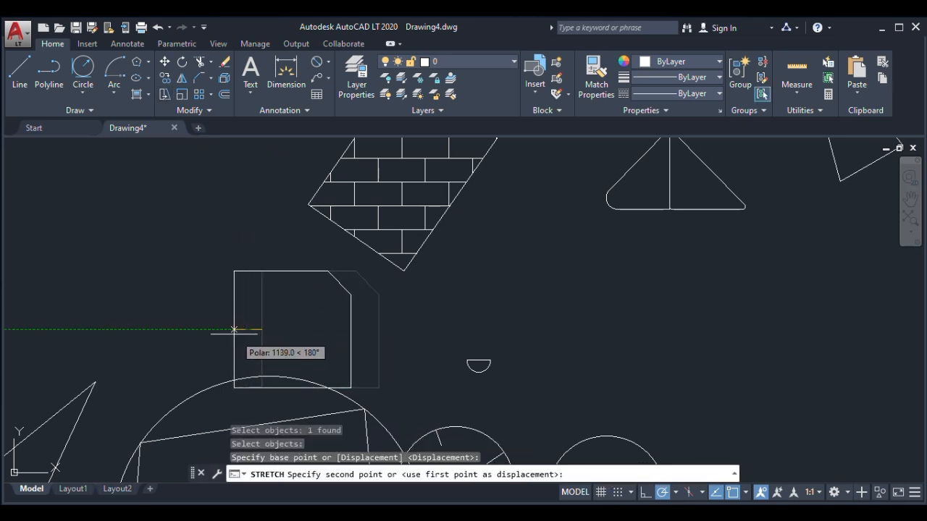
{"action": "left_click", "coordinate": [240, 330]}
{"action": "key", "text": "Escape"}
Stretch the lower-right line of the kite shape horizontally to the right, away from its other lines
{"action": "scroll", "coordinate": [269, 292], "scroll_direction": "down", "scroll_amount": 5}
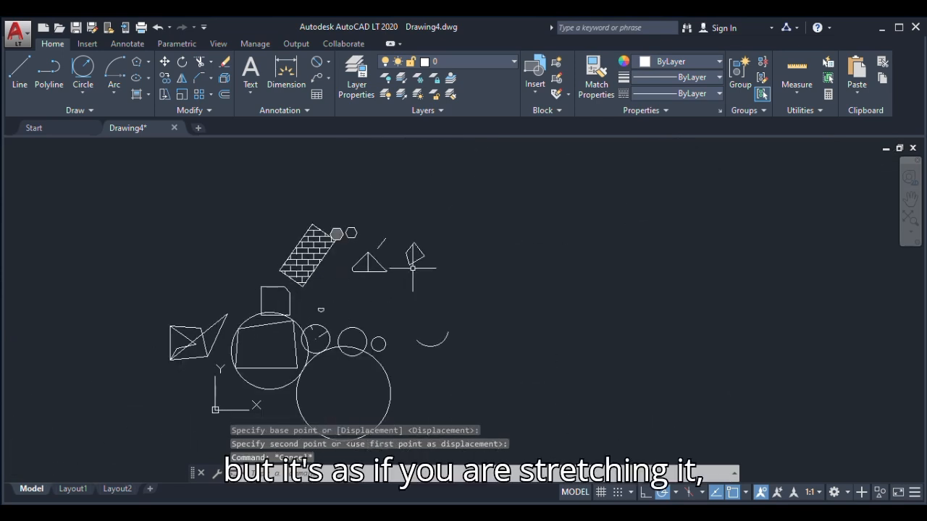
{"action": "scroll", "coordinate": [409, 253], "scroll_direction": "up", "scroll_amount": 4}
{"action": "left_click", "coordinate": [164, 94]}
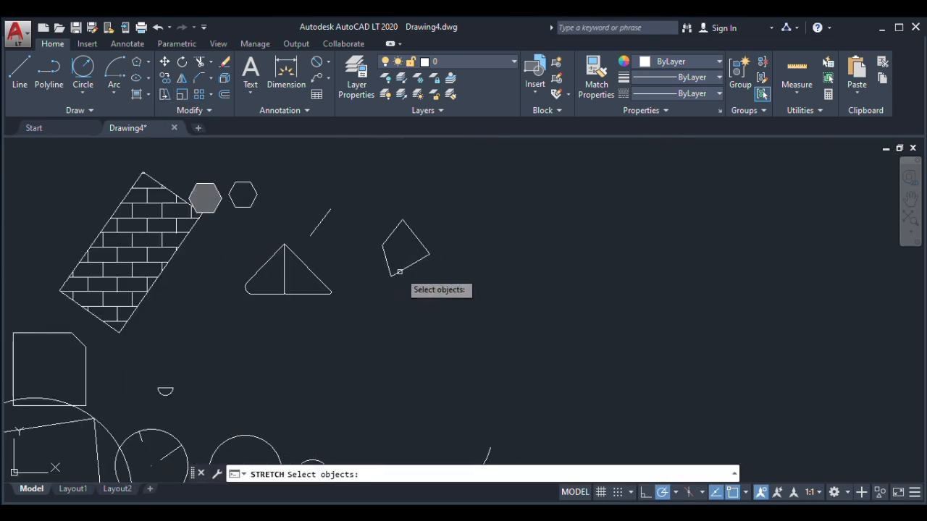
{"action": "left_click", "coordinate": [407, 268]}
{"action": "key", "text": "Return"}
{"action": "left_click", "coordinate": [410, 265]}
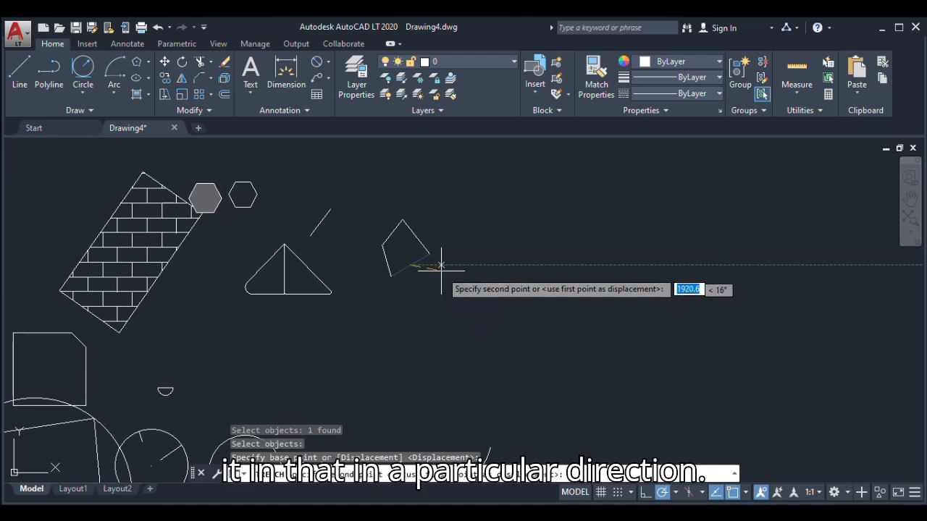
{"action": "left_click", "coordinate": [478, 265]}
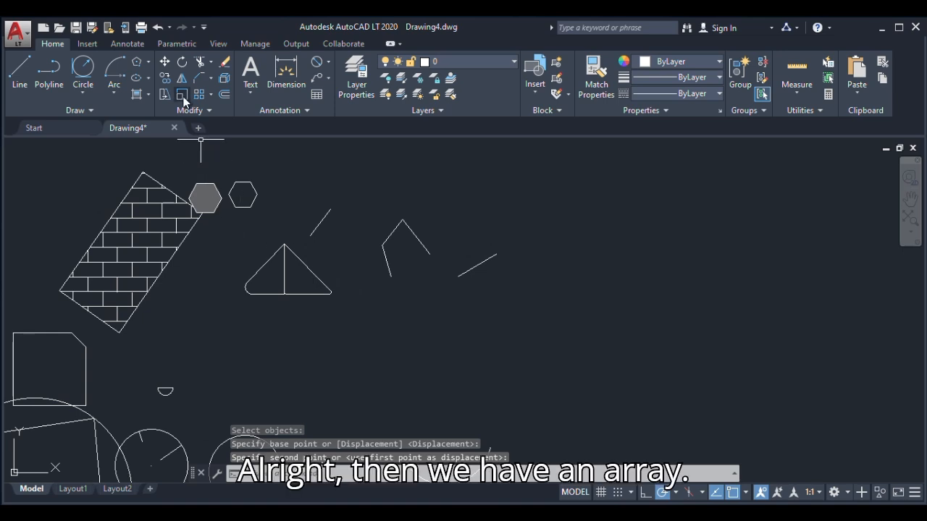
Move the chamfered square up and left into the empty space beside the brick-hatched rectangle
{"action": "scroll", "coordinate": [394, 283], "scroll_direction": "down", "scroll_amount": 4}
{"action": "scroll", "coordinate": [265, 332], "scroll_direction": "up", "scroll_amount": 2}
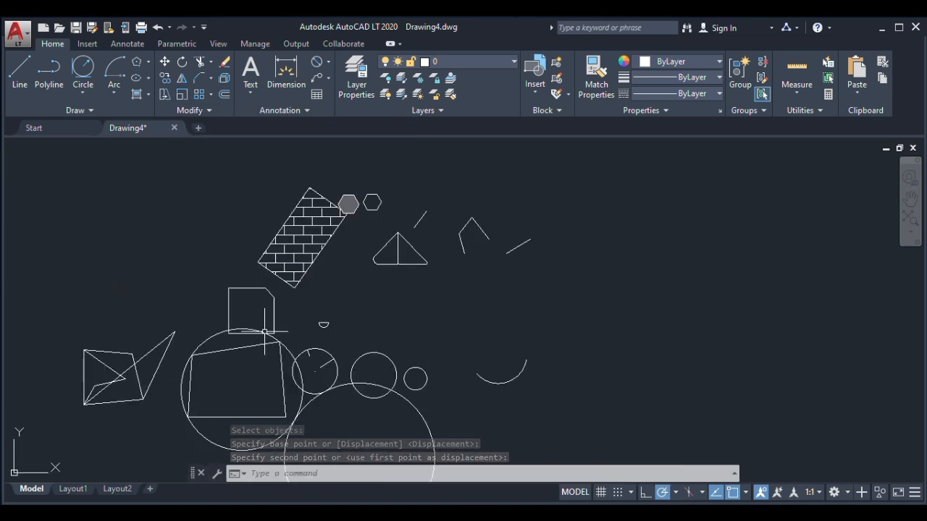
{"action": "left_click", "coordinate": [249, 300]}
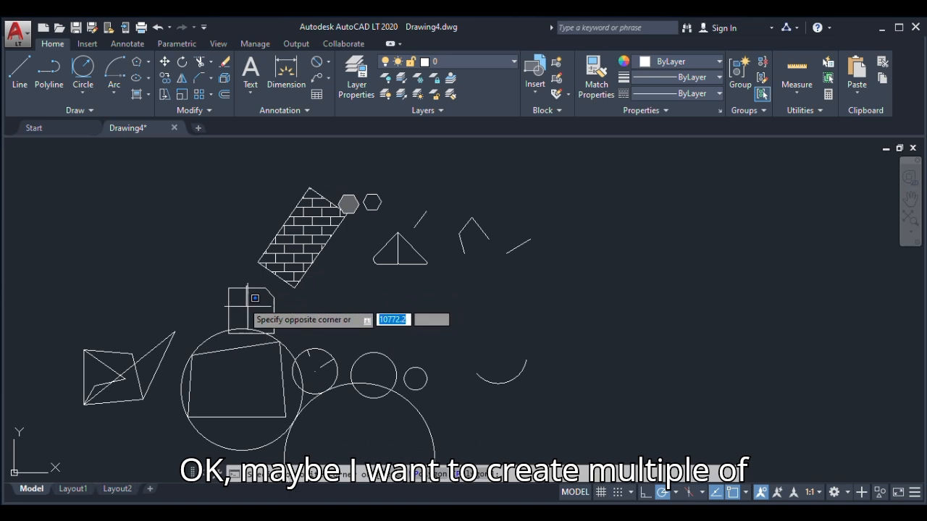
{"action": "left_click", "coordinate": [230, 301]}
{"action": "type", "text": "M"}
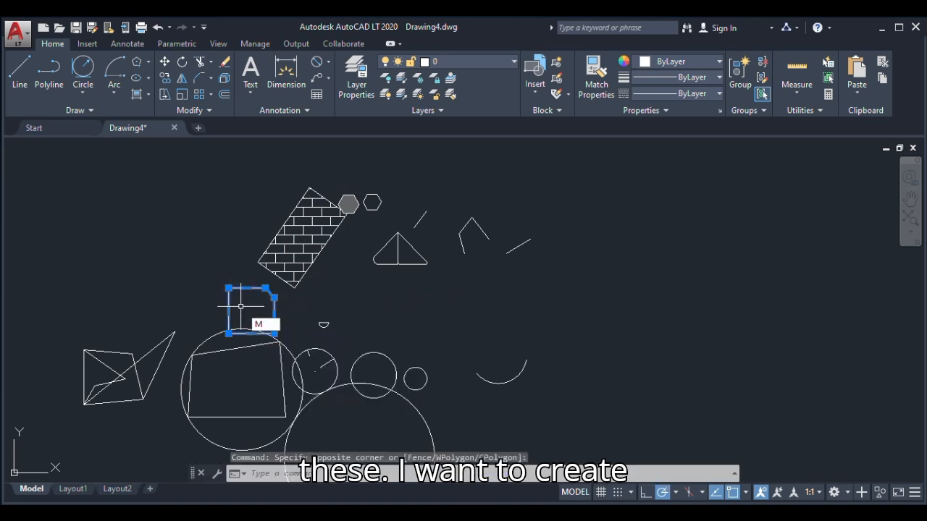
{"action": "key", "text": "Return"}
{"action": "left_click", "coordinate": [239, 300]}
{"action": "left_click", "coordinate": [177, 221]}
{"action": "scroll", "coordinate": [170, 203], "scroll_direction": "up", "scroll_amount": 2}
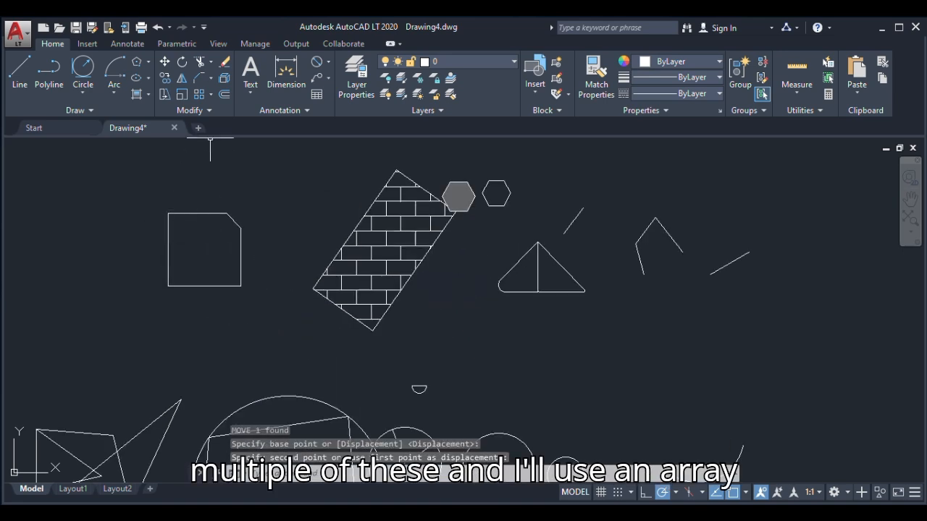
Scale the chamfered square down freehand about a base point on its top edge
{"action": "left_click", "coordinate": [183, 92]}
{"action": "left_click", "coordinate": [205, 214]}
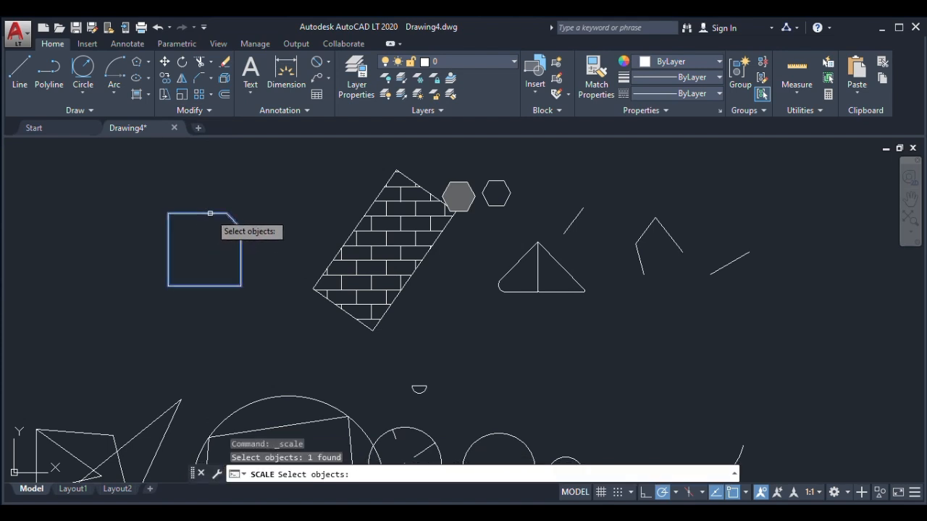
{"action": "key", "text": "Return"}
{"action": "left_click", "coordinate": [198, 227]}
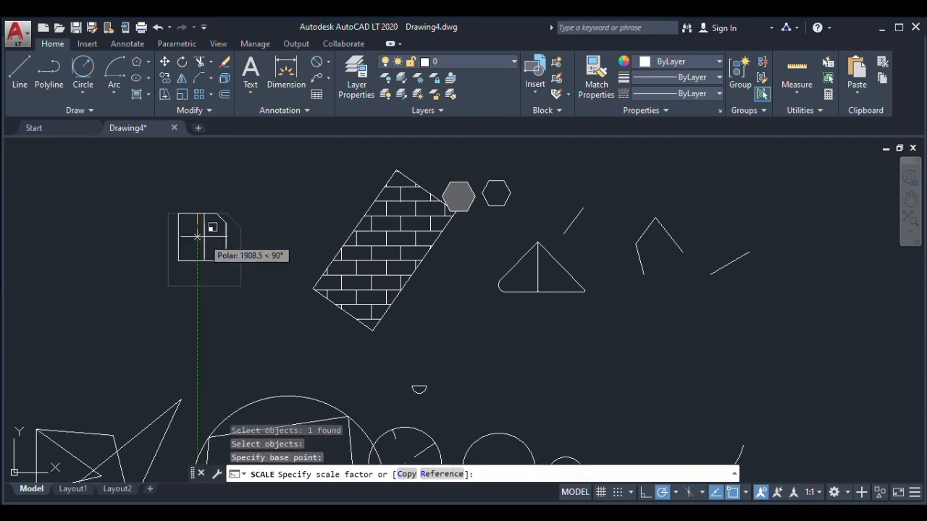
{"action": "left_click", "coordinate": [201, 219]}
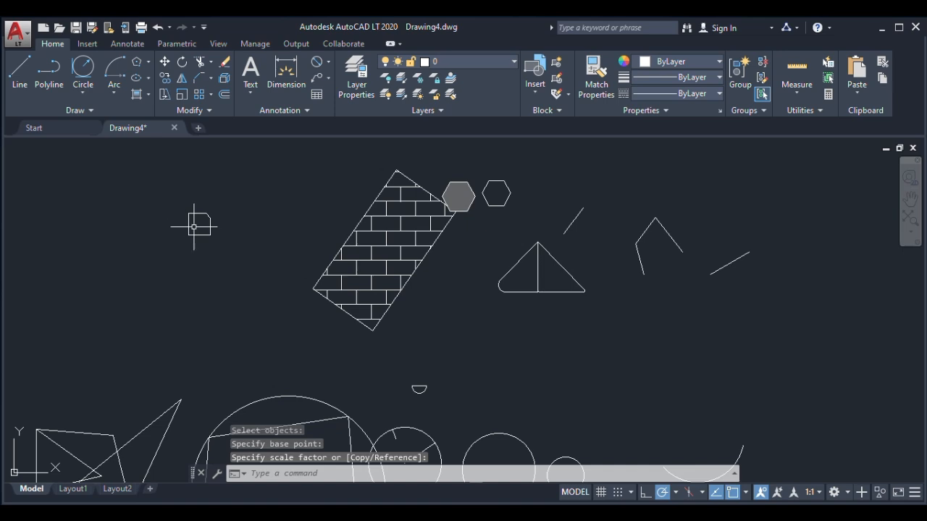
{"action": "scroll", "coordinate": [189, 220], "scroll_direction": "up", "scroll_amount": 5}
{"action": "scroll", "coordinate": [192, 225], "scroll_direction": "down", "scroll_amount": 5}
{"action": "scroll", "coordinate": [192, 227], "scroll_direction": "up", "scroll_amount": 5}
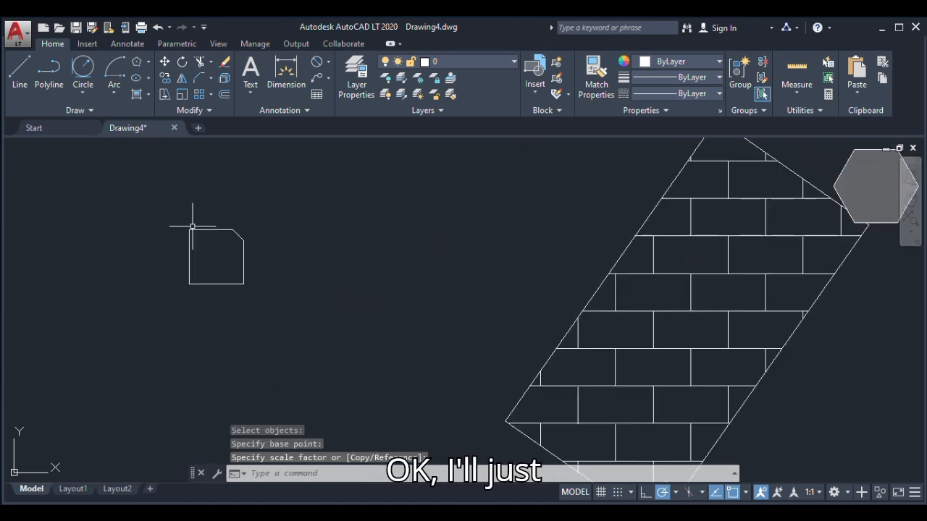
{"action": "left_click", "coordinate": [181, 96]}
{"action": "left_click", "coordinate": [205, 231]}
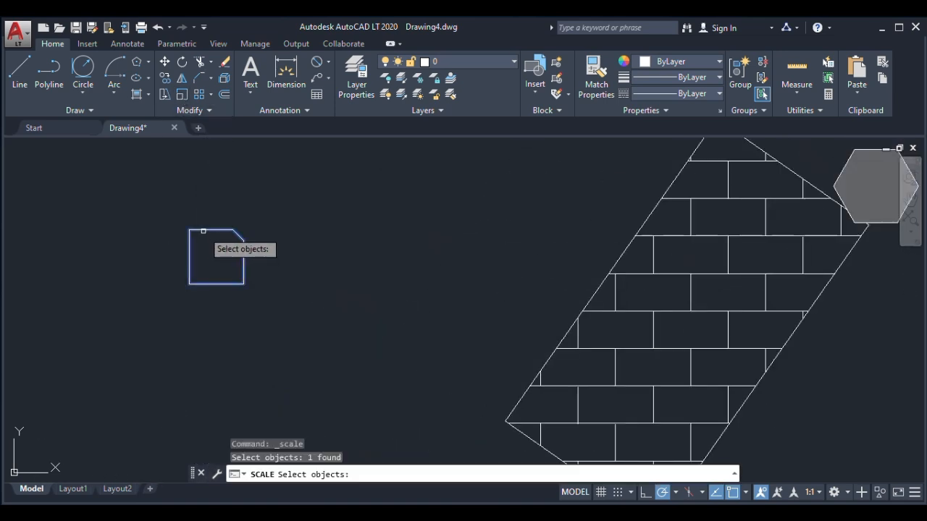
{"action": "right_click", "coordinate": [210, 239]}
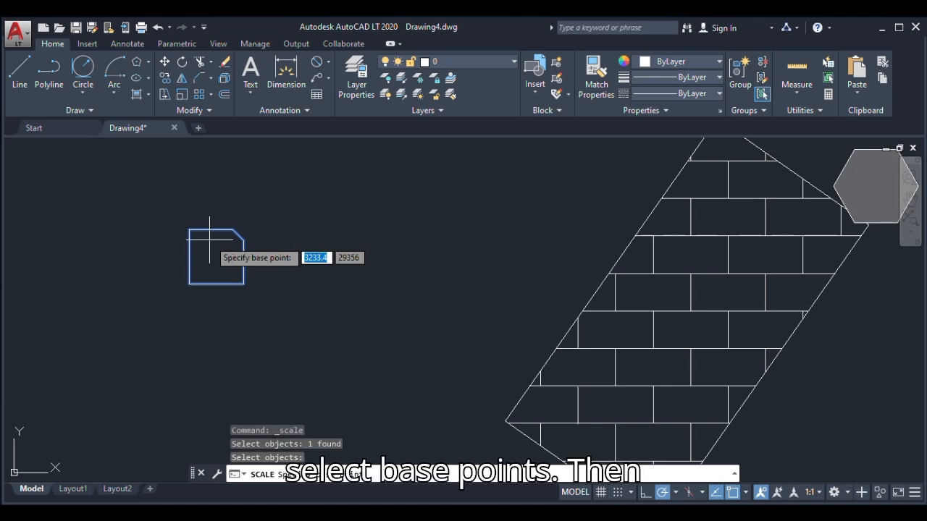
{"action": "right_click", "coordinate": [209, 241]}
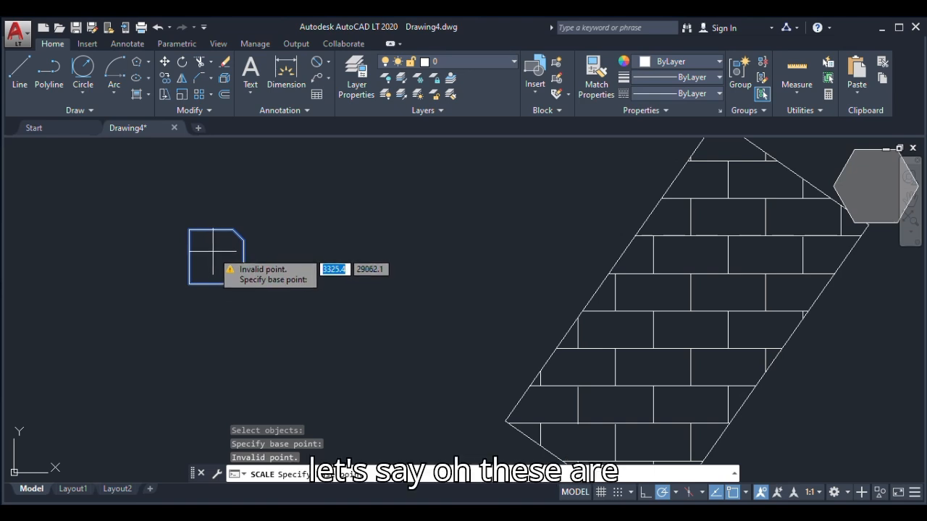
{"action": "left_click", "coordinate": [211, 256]}
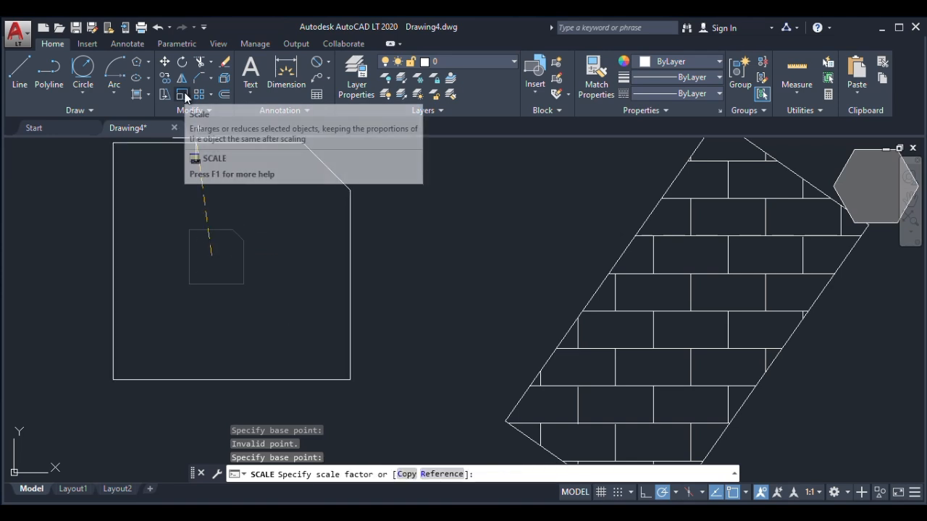
{"action": "left_click", "coordinate": [204, 256]}
{"action": "key", "text": "Escape"}
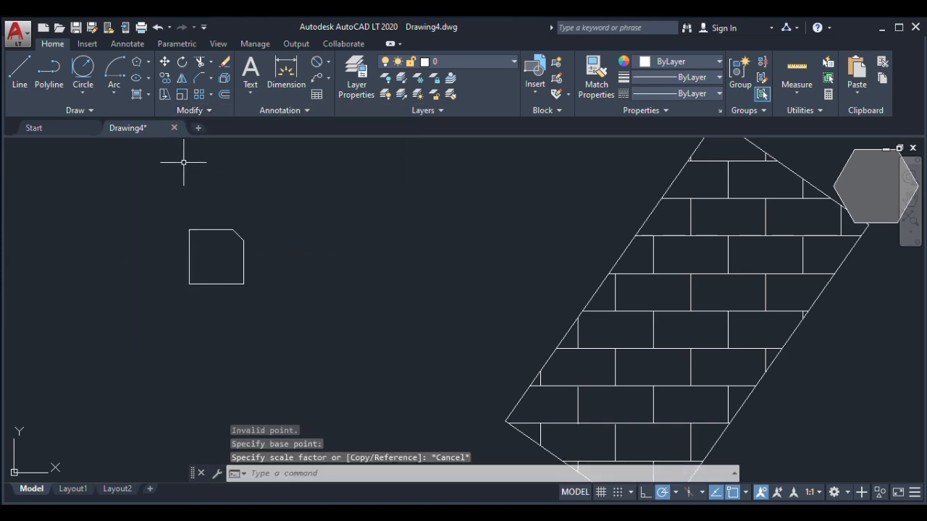
{"action": "left_click", "coordinate": [289, 211]}
{"action": "left_click", "coordinate": [188, 307]}
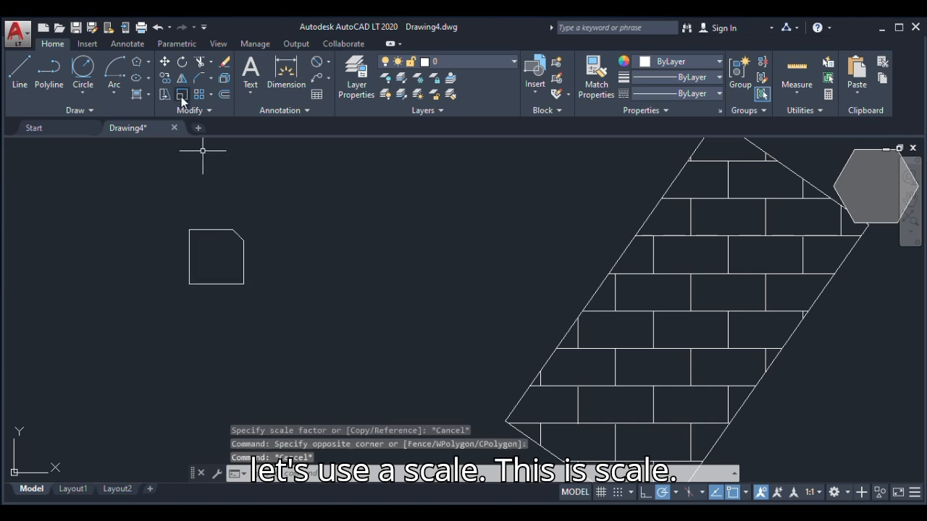
{"action": "key", "text": "Escape"}
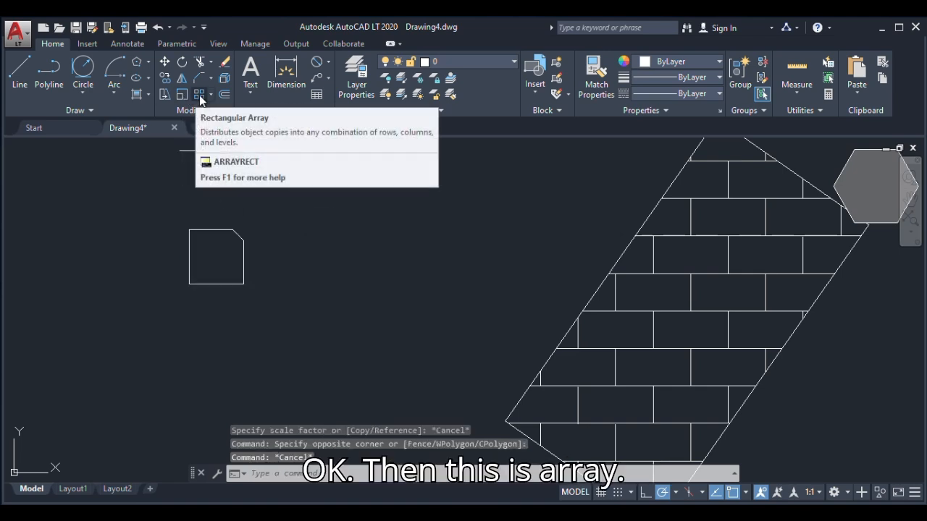
Try a rectangular array of the chamfered square with 4 columns and 3 rows, and undo it
{"action": "left_click", "coordinate": [200, 95]}
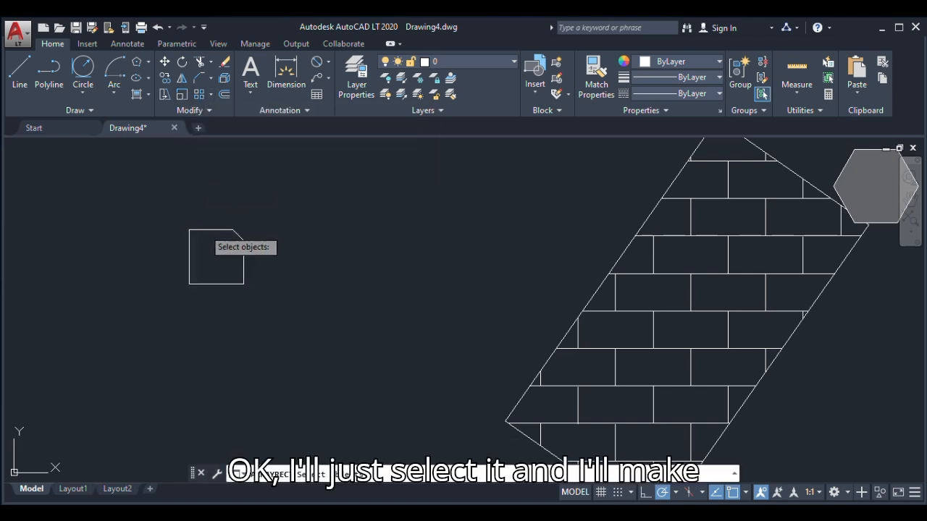
{"action": "left_click", "coordinate": [203, 231]}
{"action": "key", "text": "Return"}
{"action": "scroll", "coordinate": [239, 249], "scroll_direction": "down", "scroll_amount": 4}
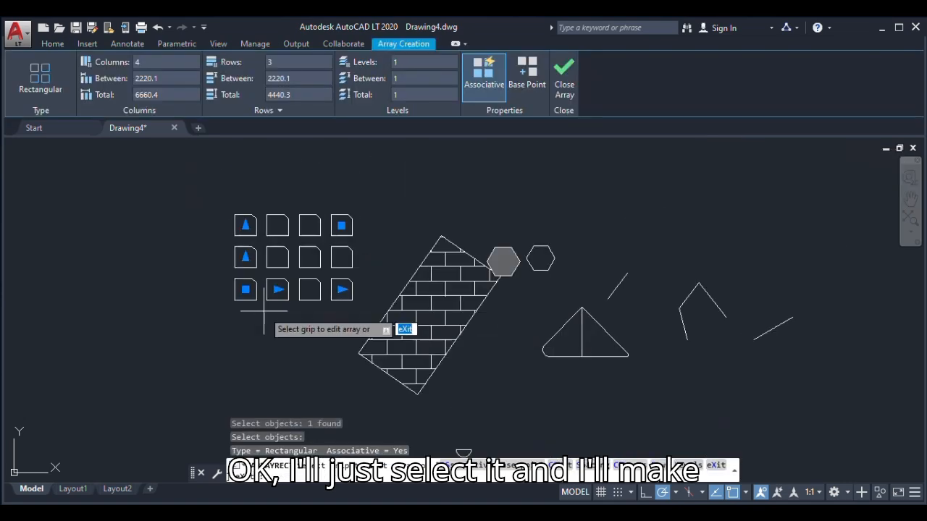
{"action": "scroll", "coordinate": [304, 261], "scroll_direction": "up", "scroll_amount": 2}
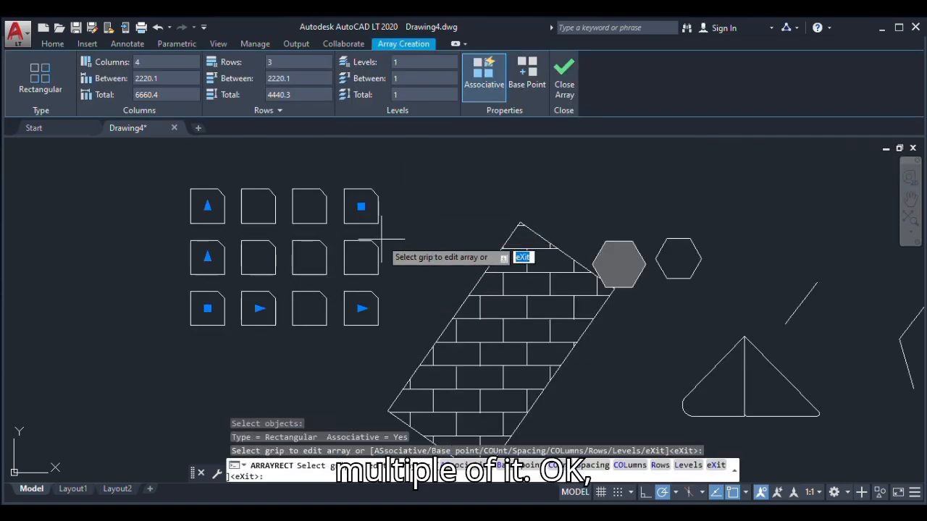
{"action": "key", "text": "Escape"}
{"action": "key", "text": "Escape"}
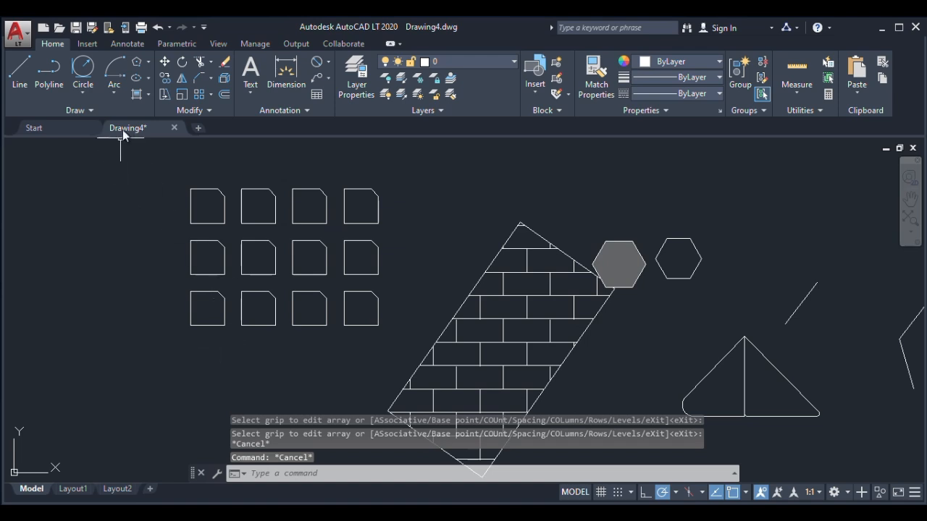
{"action": "key", "text": "ctrl+z"}
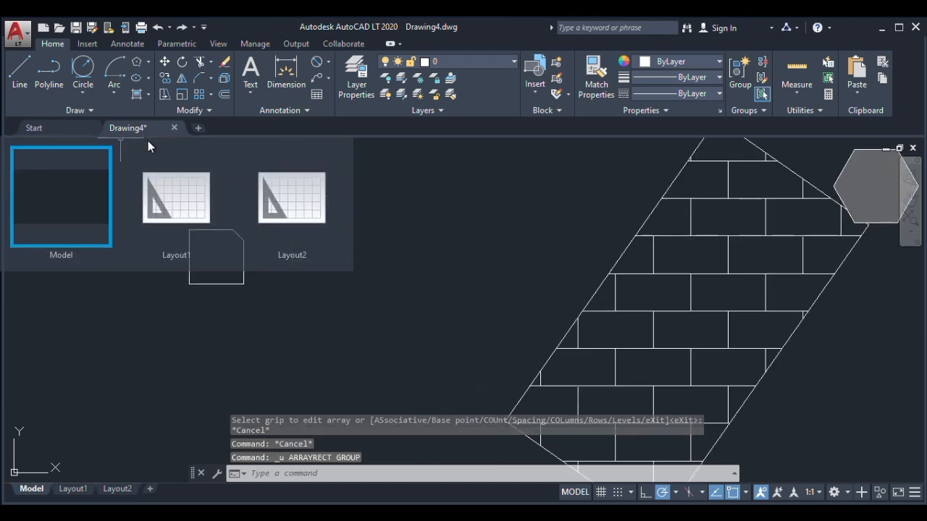
Create a rectangular array of the chamfered square and set its number of columns to 2
{"action": "left_click", "coordinate": [199, 94]}
{"action": "left_click", "coordinate": [232, 242]}
{"action": "key", "text": "Return"}
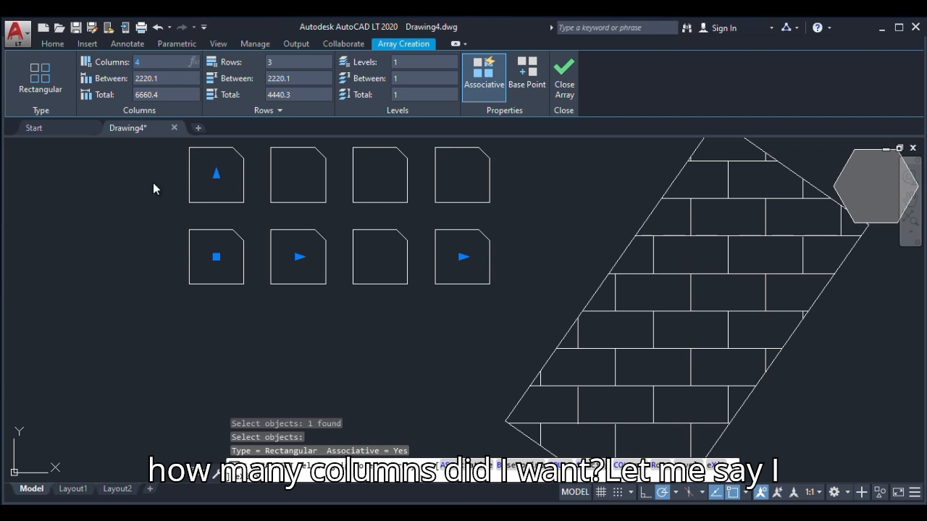
{"action": "scroll", "coordinate": [188, 275], "scroll_direction": "down", "scroll_amount": 3}
{"action": "scroll", "coordinate": [217, 319], "scroll_direction": "up", "scroll_amount": 1}
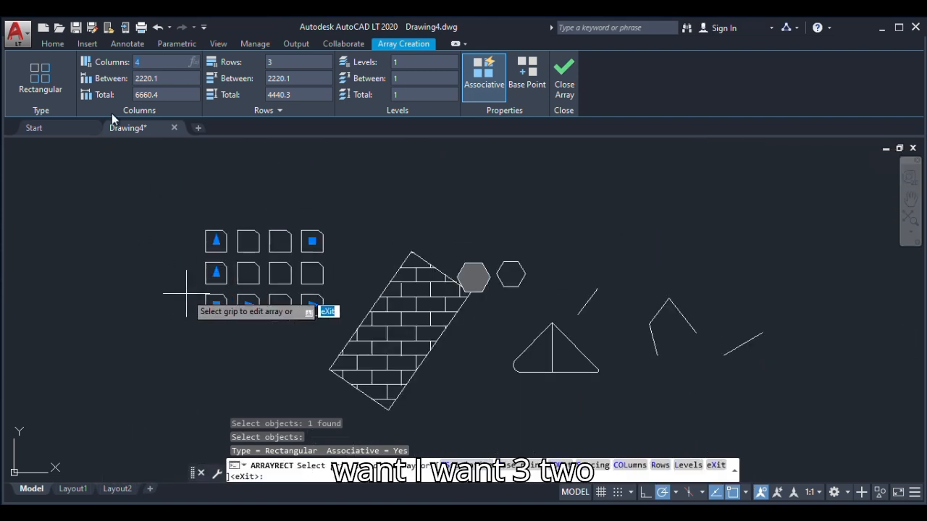
{"action": "type", "text": "2"}
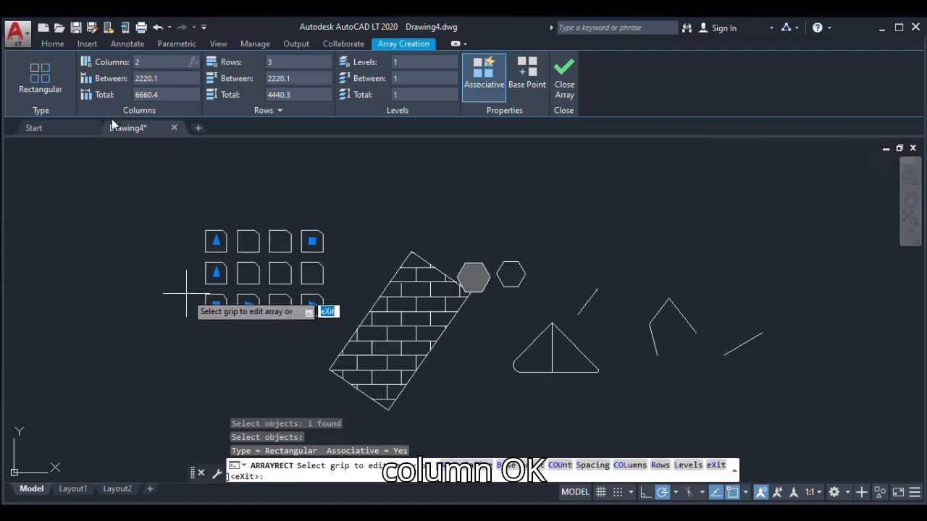
{"action": "key", "text": "Return"}
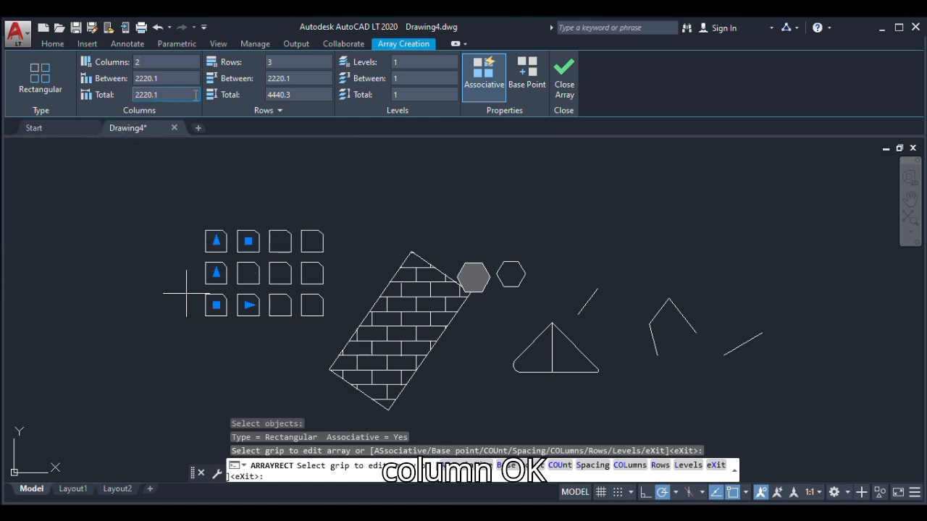
Set the array's number of rows to 2 and finish the array
{"action": "left_click", "coordinate": [283, 62]}
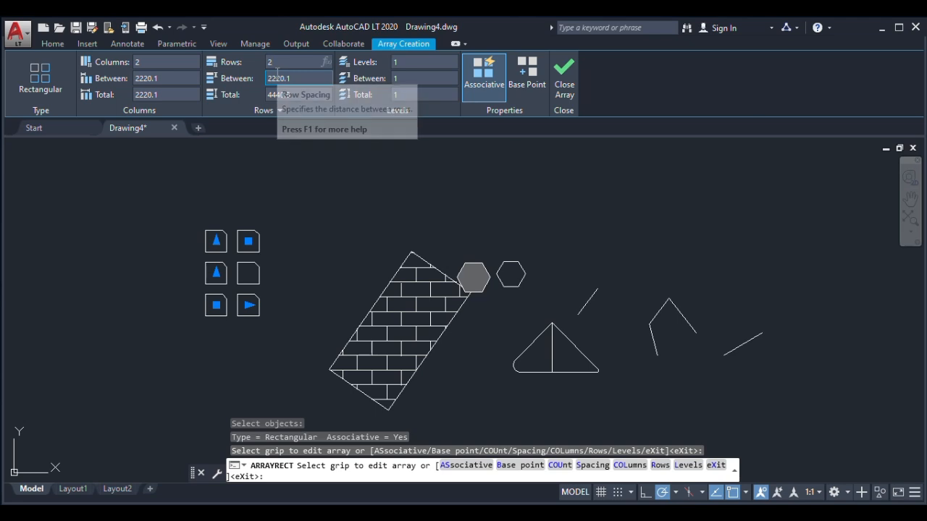
{"action": "key", "text": "Return"}
{"action": "scroll", "coordinate": [206, 312], "scroll_direction": "up", "scroll_amount": 4}
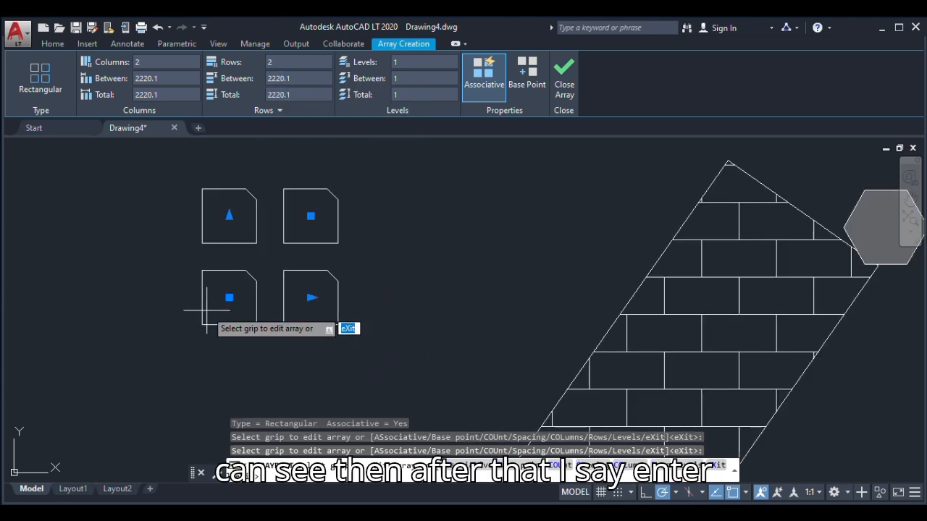
{"action": "right_click", "coordinate": [165, 280]}
{"action": "left_click", "coordinate": [200, 247]}
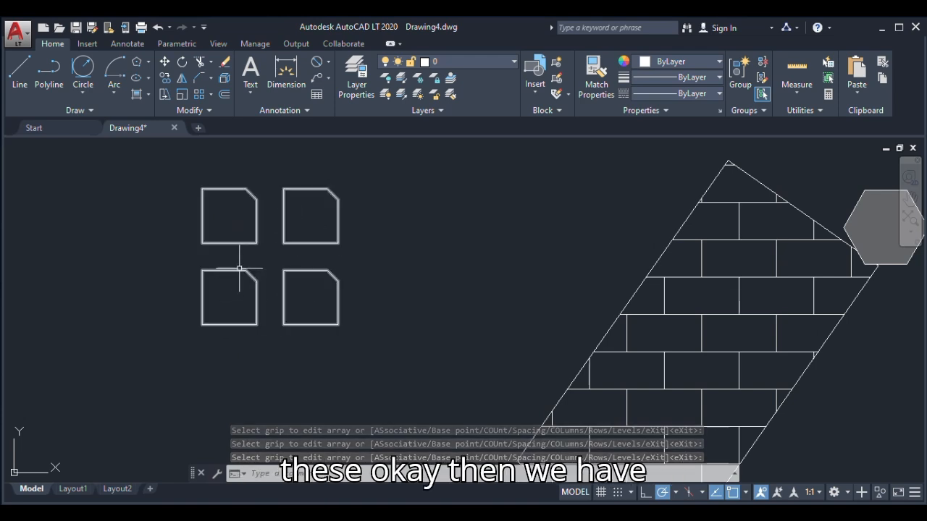
Erase the array of chamfered squares and the unfilled hexagon beside the filled one
{"action": "left_click", "coordinate": [225, 63]}
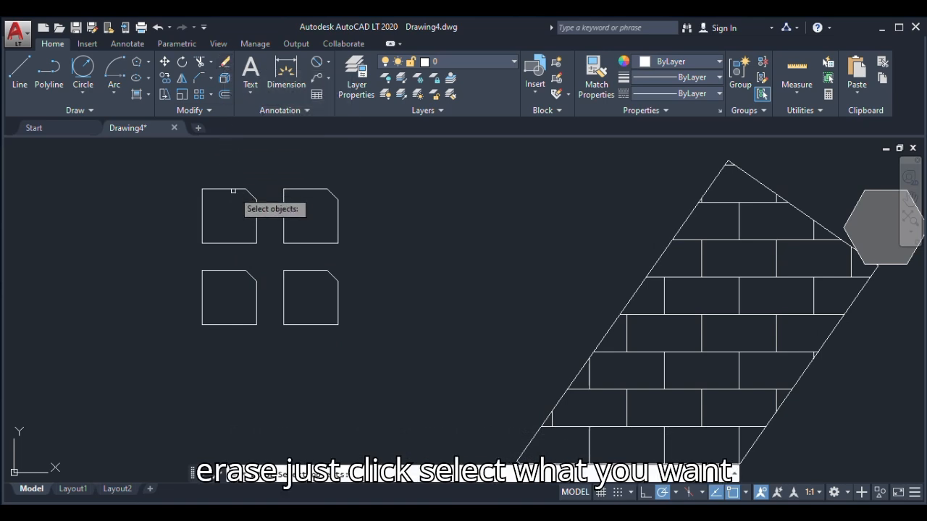
{"action": "left_click", "coordinate": [233, 191]}
{"action": "key", "text": "Return"}
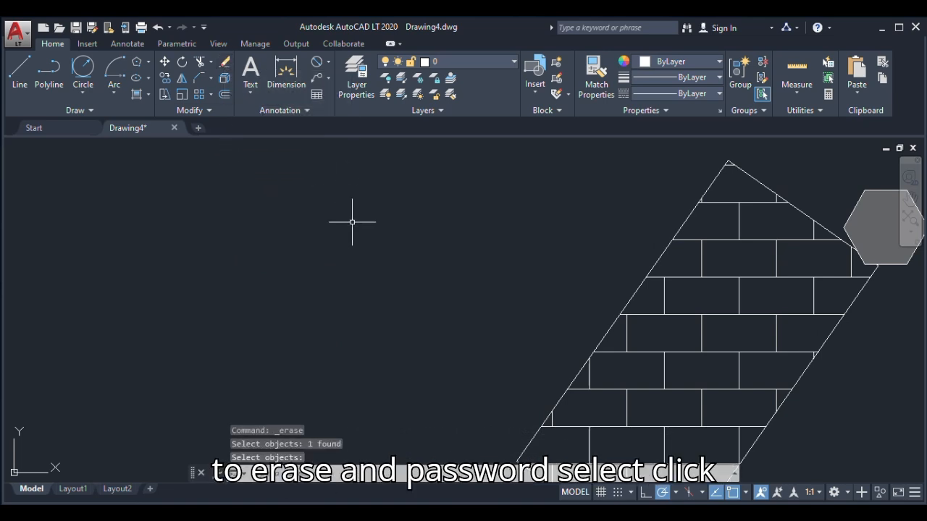
{"action": "left_click", "coordinate": [226, 64]}
{"action": "scroll", "coordinate": [337, 206], "scroll_direction": "down", "scroll_amount": 2}
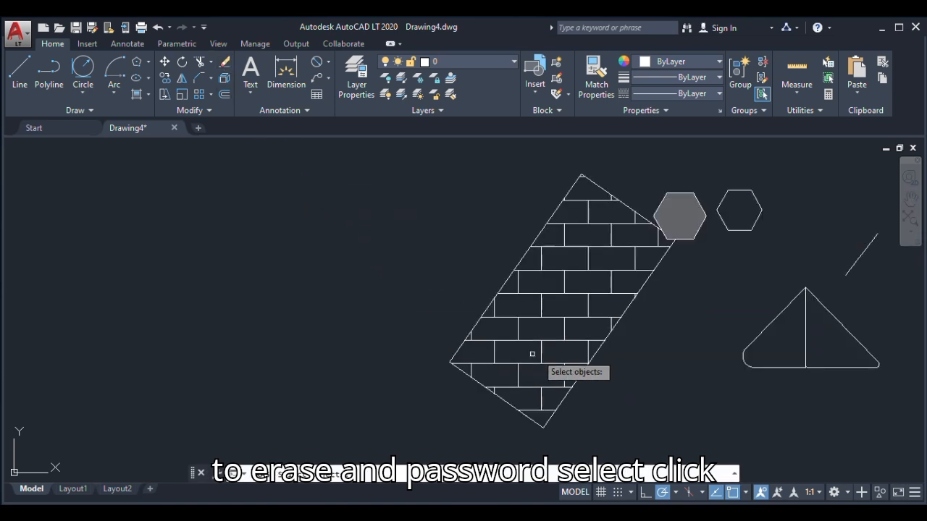
{"action": "left_click", "coordinate": [739, 231]}
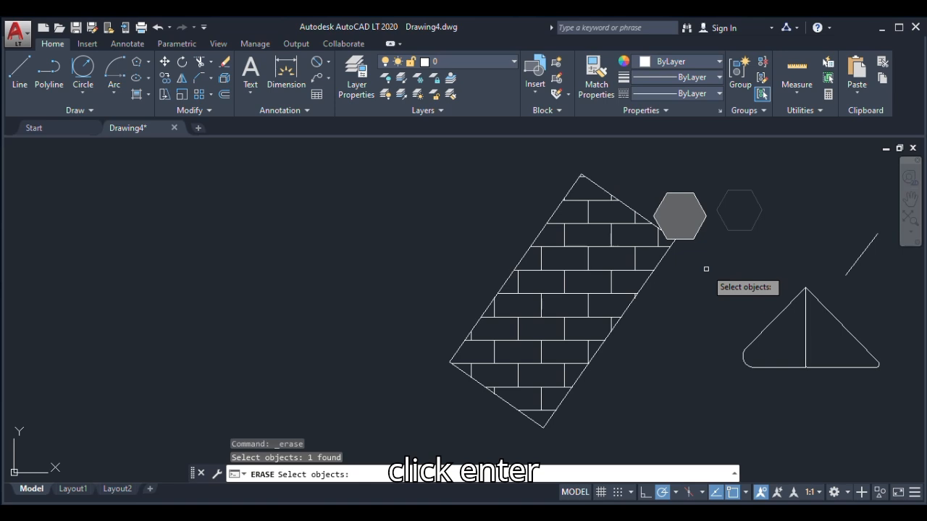
{"action": "key", "text": "Return"}
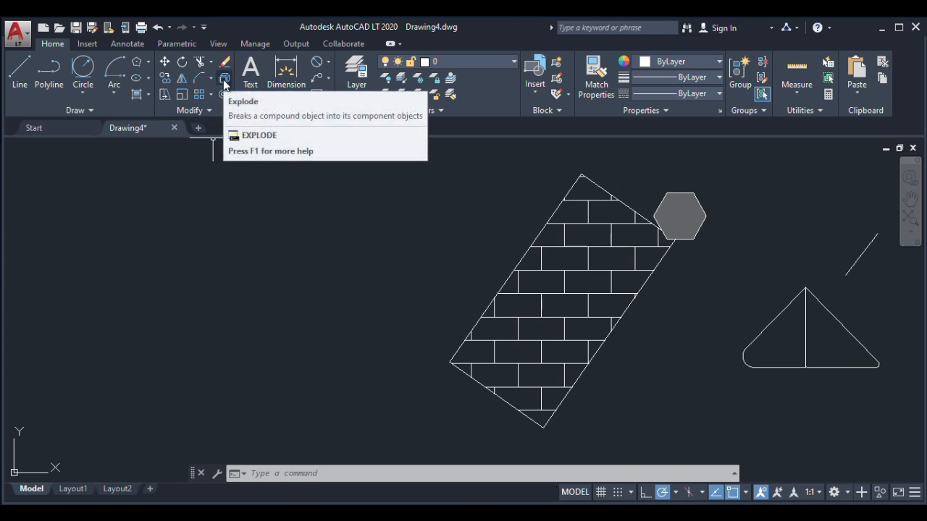
Explode the outline of the brick-hatched rectangle into separate lines and check two of its edges by selecting them individually
{"action": "left_click", "coordinate": [494, 298]}
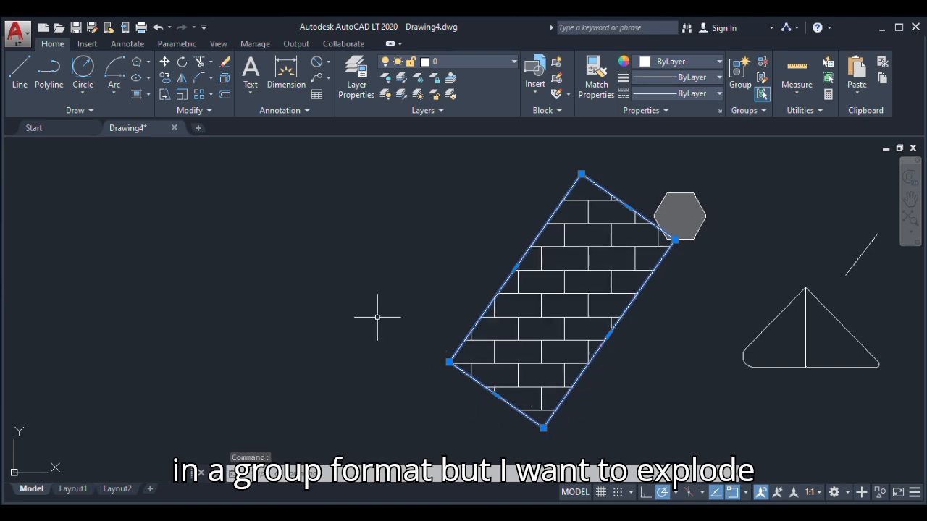
{"action": "key", "text": "Escape"}
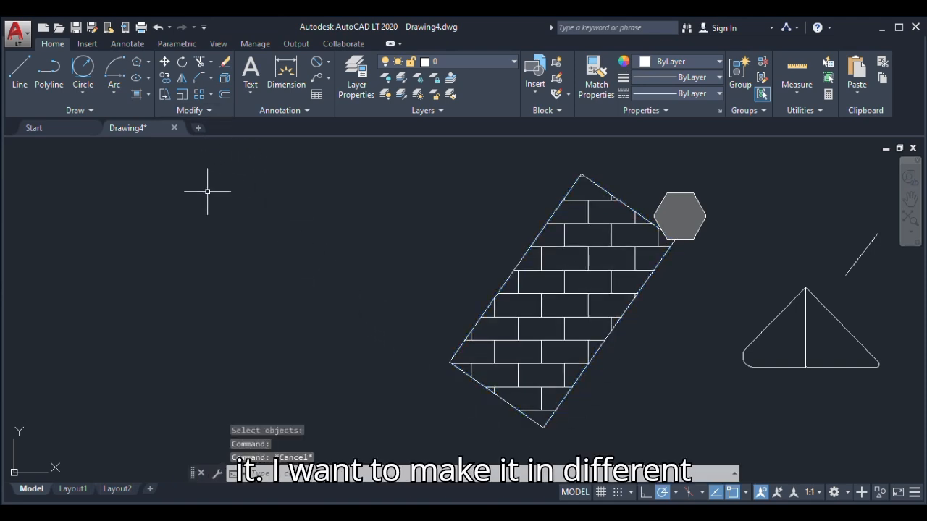
{"action": "left_click", "coordinate": [224, 79]}
{"action": "left_click", "coordinate": [512, 277]}
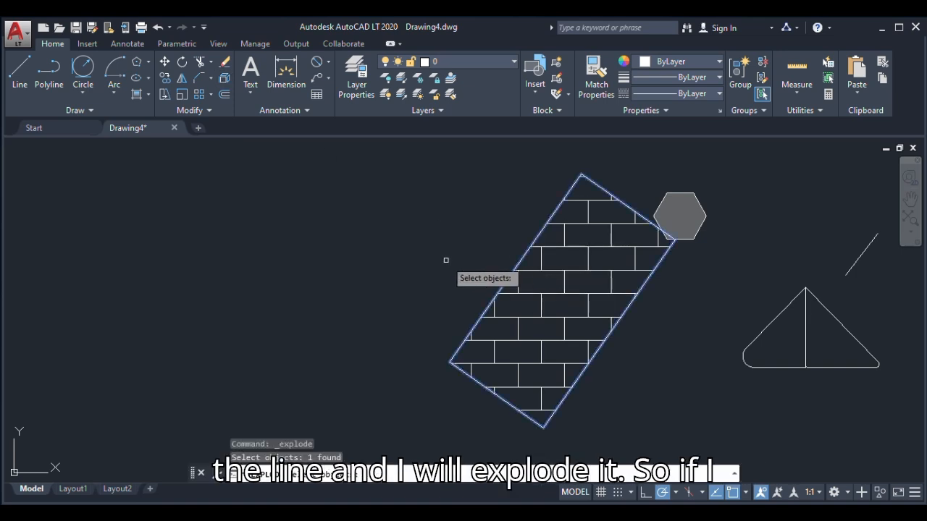
{"action": "key", "text": "Return"}
{"action": "left_click", "coordinate": [505, 288]}
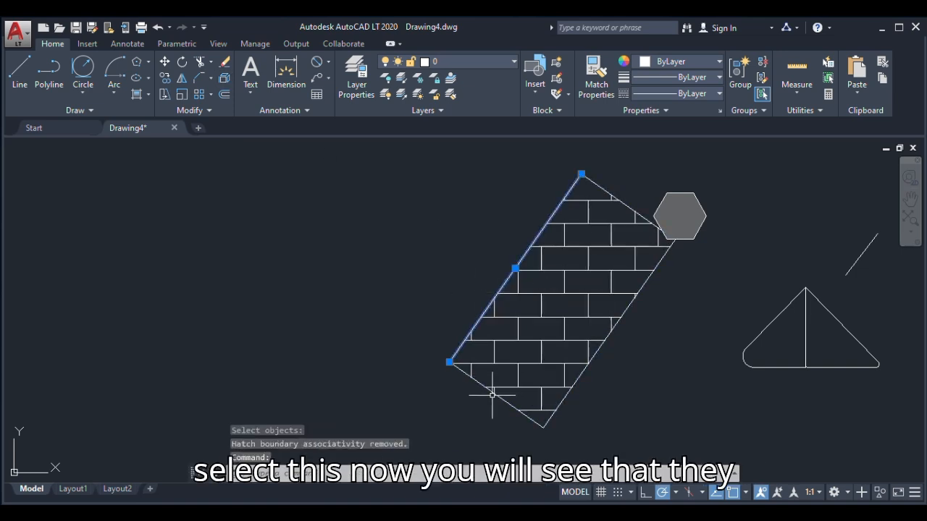
{"action": "left_click", "coordinate": [505, 400]}
{"action": "key", "text": "Escape"}
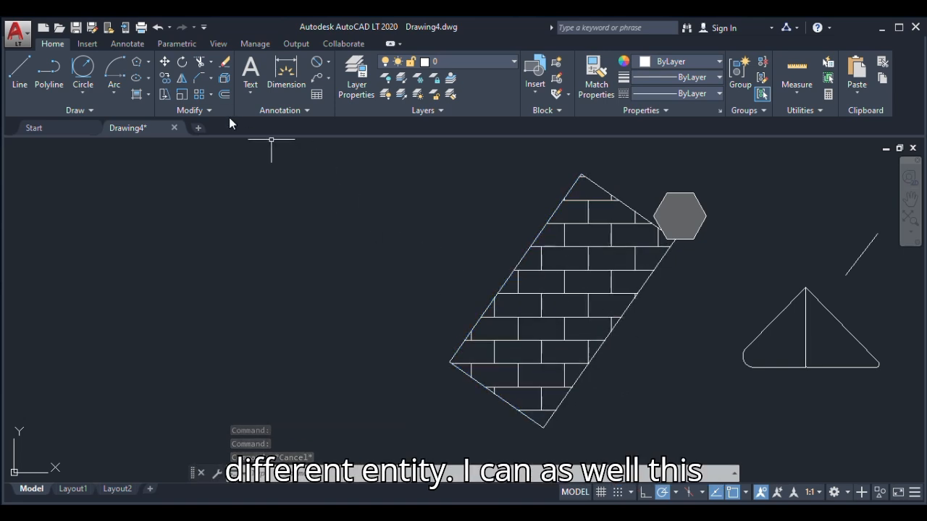
Explode the brick hatch inside the rectangle and check its individual lines by selecting them
{"action": "left_click", "coordinate": [223, 78]}
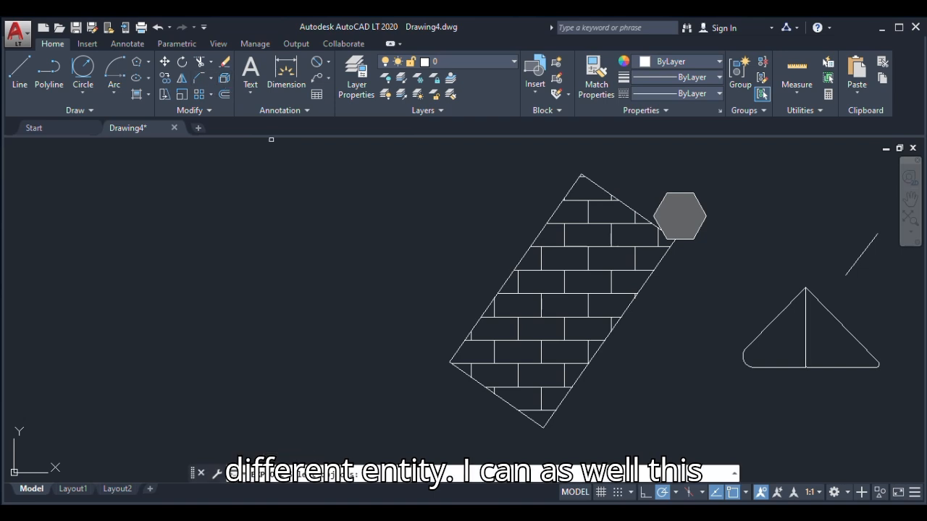
{"action": "left_click", "coordinate": [575, 294]}
{"action": "key", "text": "Return"}
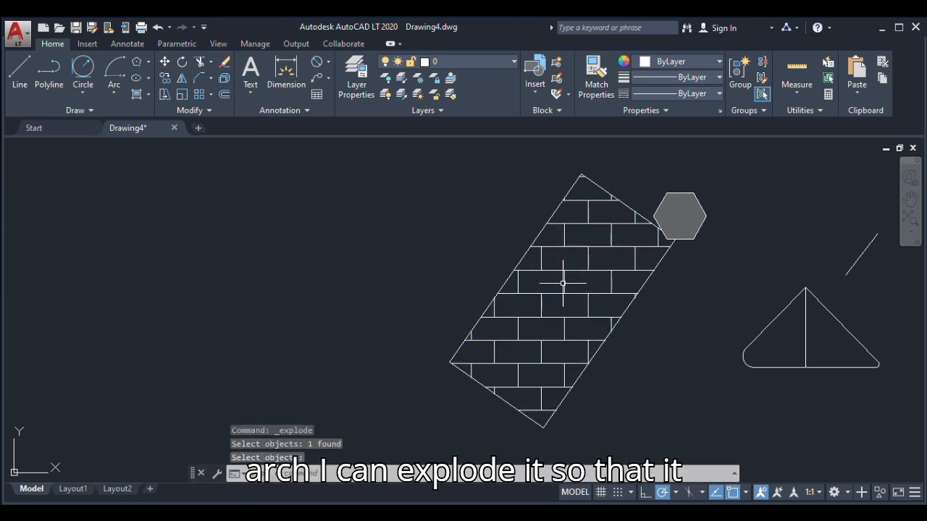
{"action": "left_click", "coordinate": [563, 283]}
{"action": "left_click", "coordinate": [588, 262]}
{"action": "key", "text": "Escape"}
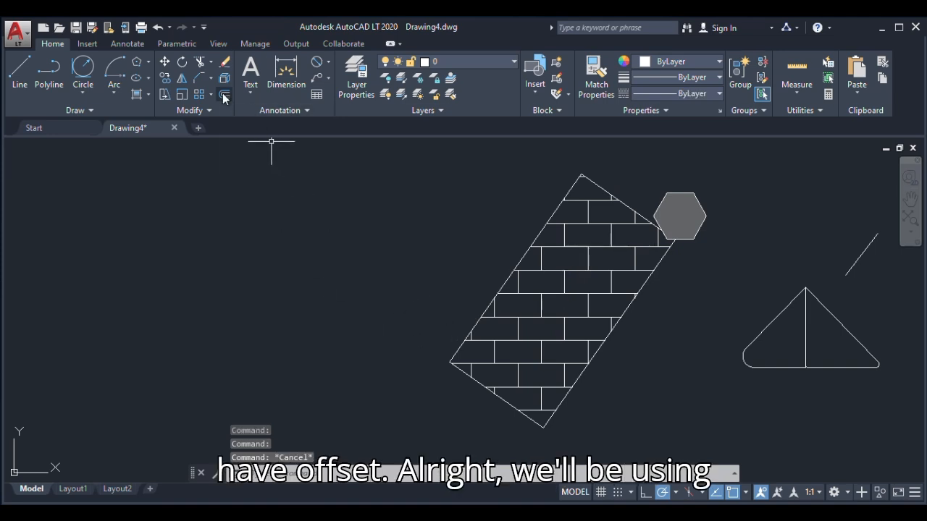
Move the large circle from the lower row of shapes into the empty space left of the brick-filled rectangle
{"action": "scroll", "coordinate": [326, 310], "scroll_direction": "down", "scroll_amount": 4}
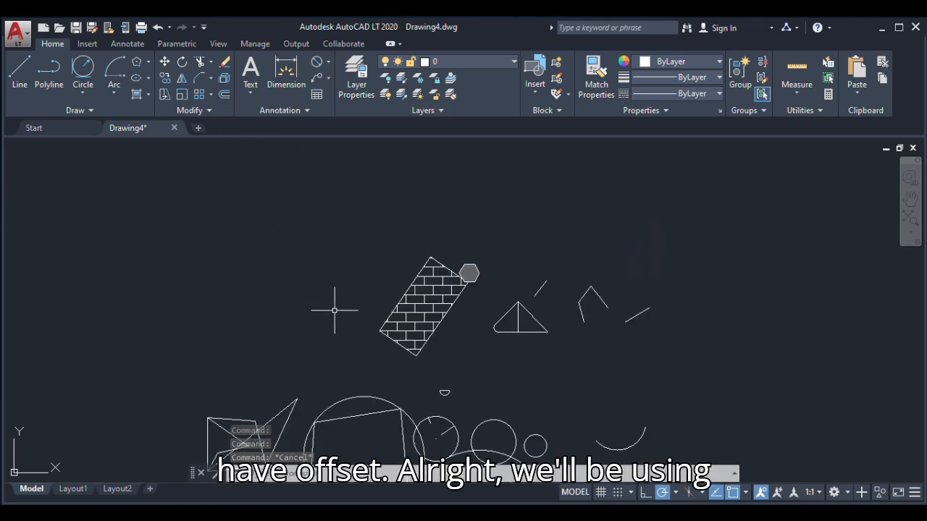
{"action": "scroll", "coordinate": [311, 414], "scroll_direction": "up", "scroll_amount": 2}
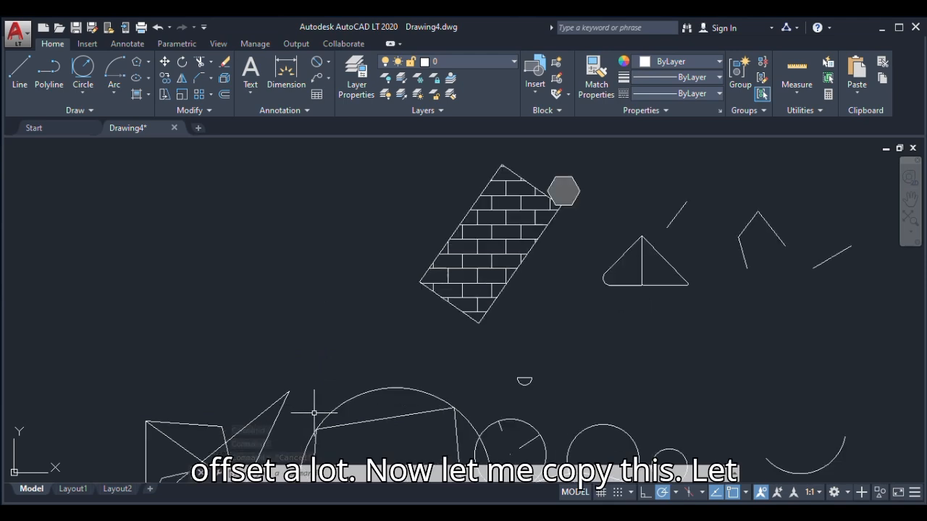
{"action": "left_click", "coordinate": [384, 395]}
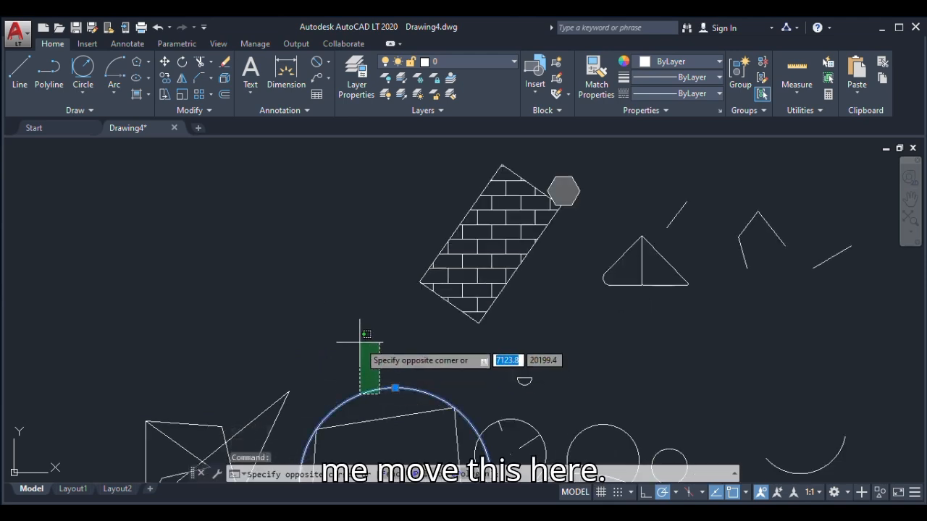
{"action": "left_click", "coordinate": [310, 262]}
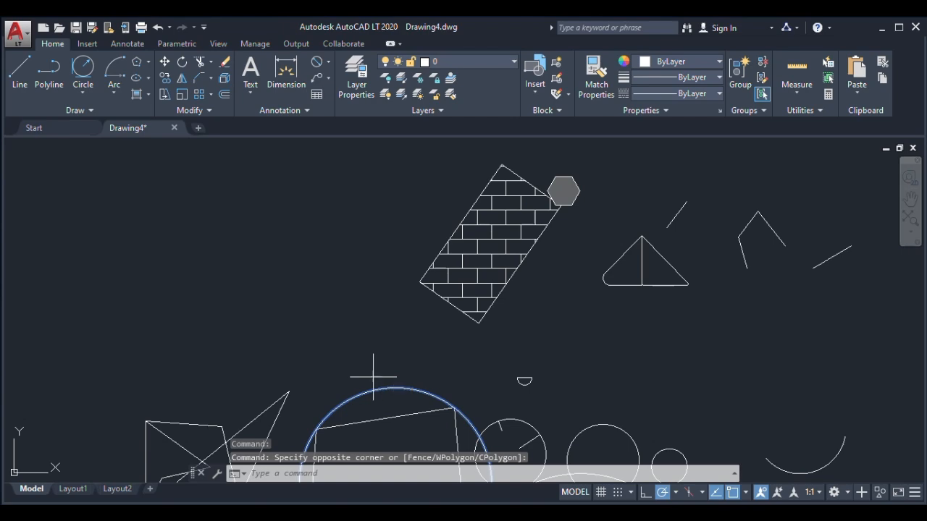
{"action": "type", "text": "m"}
{"action": "key", "text": "Return"}
{"action": "left_click", "coordinate": [383, 403]}
{"action": "scroll", "coordinate": [304, 213], "scroll_direction": "down", "scroll_amount": 3}
{"action": "scroll", "coordinate": [268, 191], "scroll_direction": "up", "scroll_amount": 5}
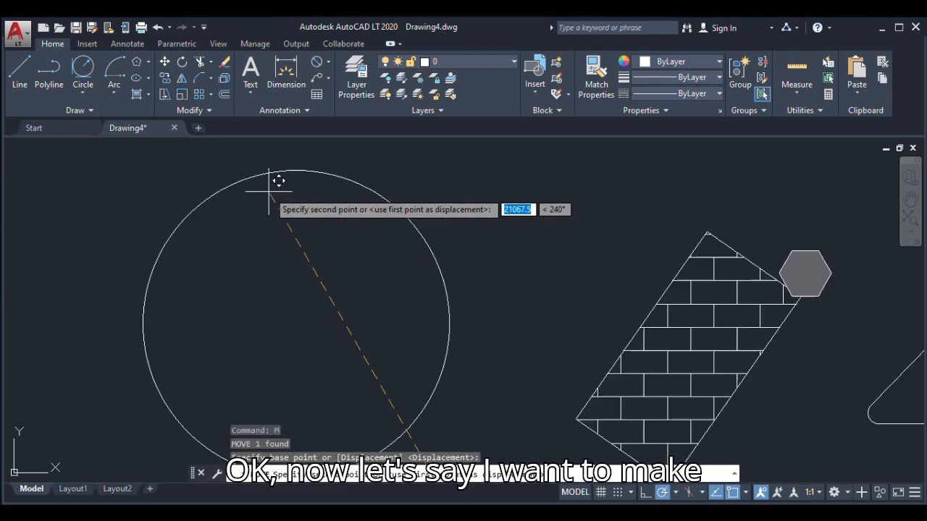
{"action": "left_click", "coordinate": [297, 204]}
{"action": "scroll", "coordinate": [404, 202], "scroll_direction": "down", "scroll_amount": 3}
{"action": "scroll", "coordinate": [348, 203], "scroll_direction": "up", "scroll_amount": 4}
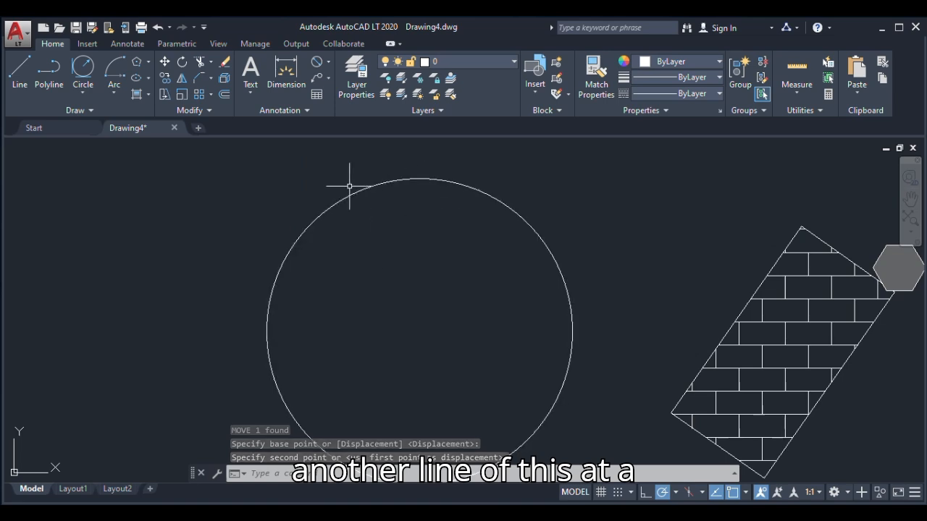
Offset the large circle by 225, once to the inside and once to the outside
{"action": "left_click", "coordinate": [224, 94]}
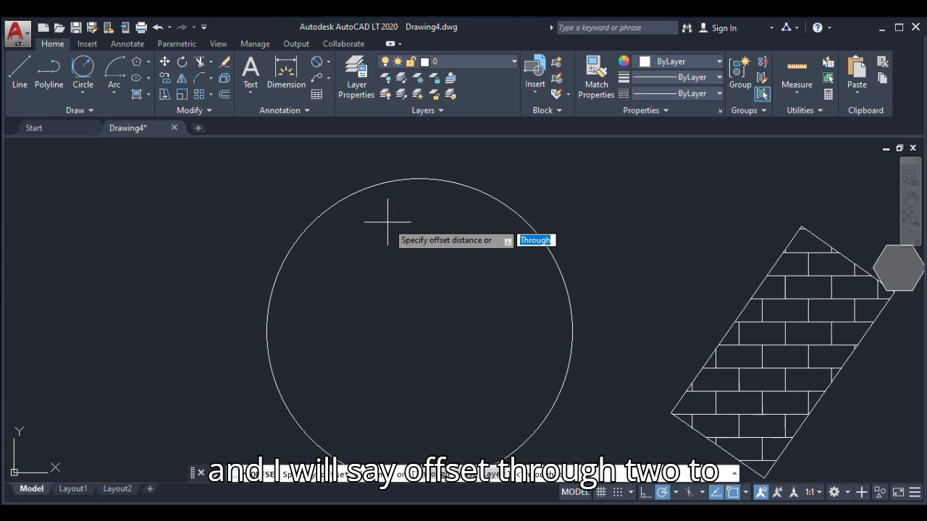
{"action": "type", "text": "22"}
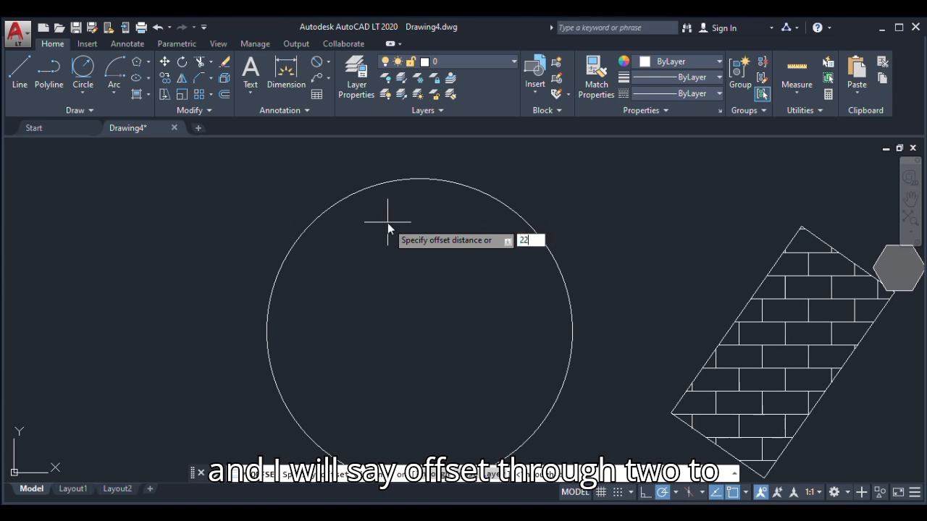
{"action": "type", "text": "5"}
{"action": "key", "text": "Return"}
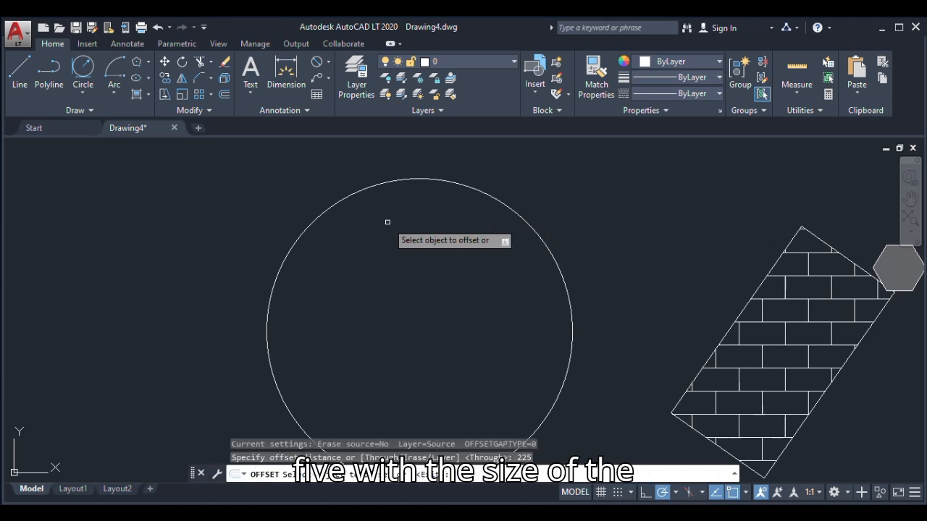
{"action": "left_click", "coordinate": [419, 177]}
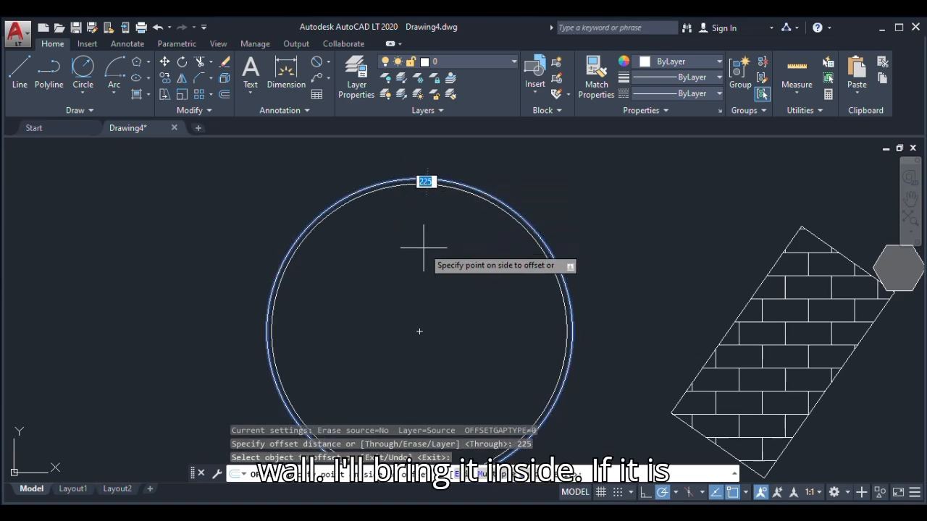
{"action": "left_click", "coordinate": [428, 234]}
{"action": "scroll", "coordinate": [406, 179], "scroll_direction": "up", "scroll_amount": 5}
{"action": "left_click", "coordinate": [405, 176]}
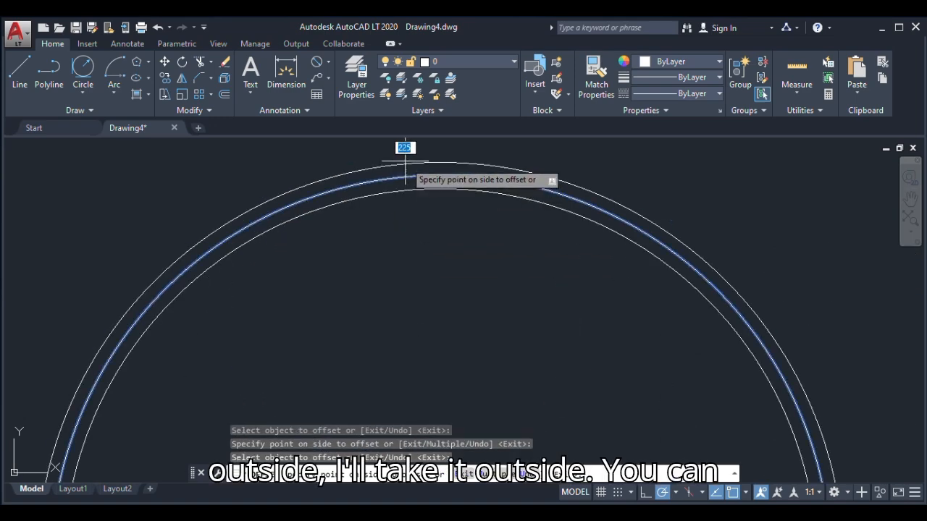
{"action": "left_click", "coordinate": [405, 149]}
{"action": "scroll", "coordinate": [426, 261], "scroll_direction": "down", "scroll_amount": 4}
{"action": "scroll", "coordinate": [427, 257], "scroll_direction": "down", "scroll_amount": 4}
{"action": "scroll", "coordinate": [458, 307], "scroll_direction": "up", "scroll_amount": 4}
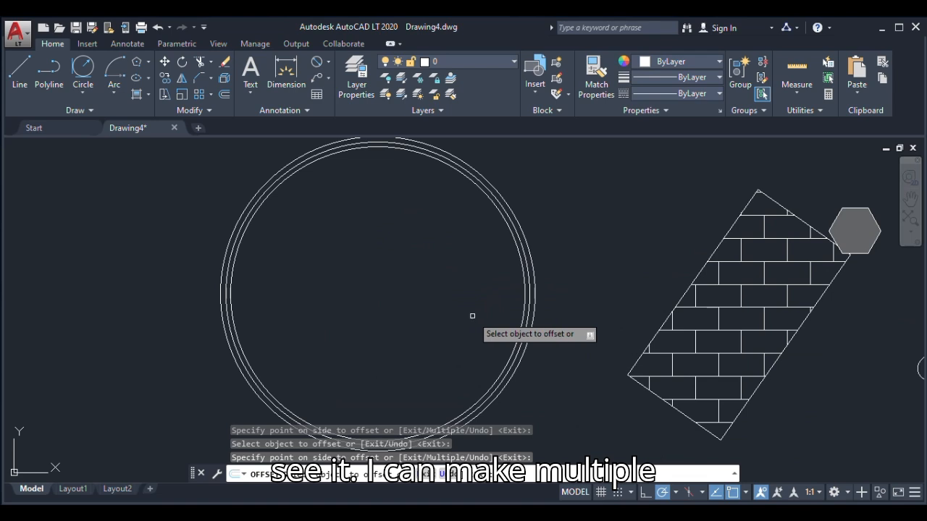
Add three more concentric circles by repeatedly offsetting the innermost circle inward by 225, and end the Offset command
{"action": "left_click", "coordinate": [526, 268]}
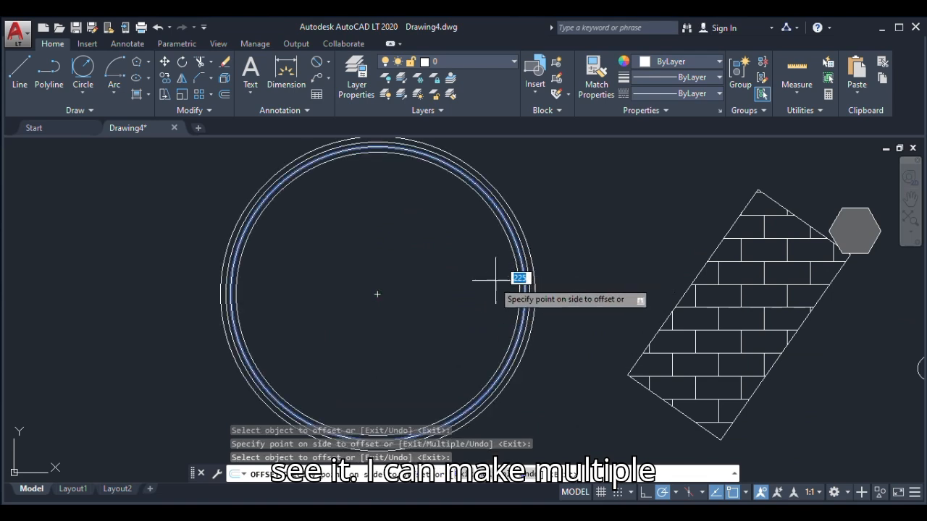
{"action": "left_click", "coordinate": [498, 275]}
{"action": "left_click", "coordinate": [519, 275]}
{"action": "left_click", "coordinate": [456, 284]}
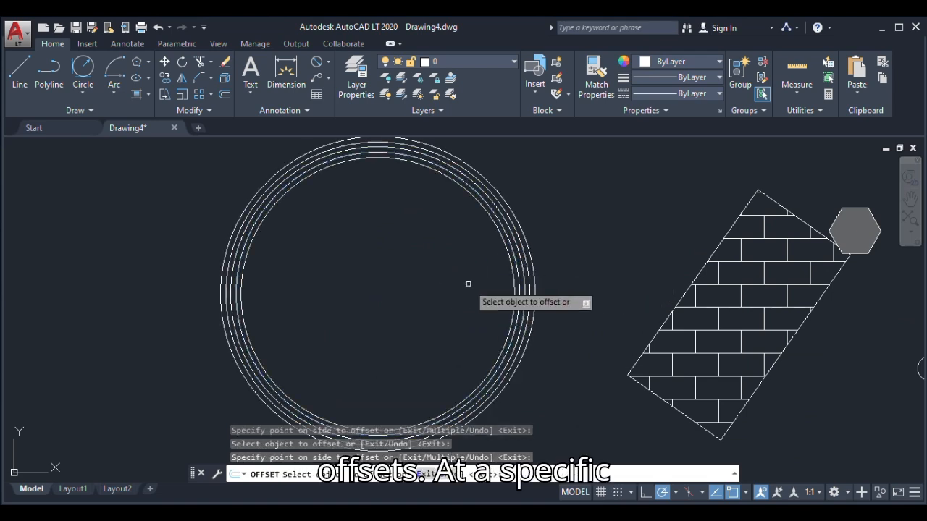
{"action": "left_click", "coordinate": [510, 275]}
{"action": "left_click", "coordinate": [441, 306]}
{"action": "scroll", "coordinate": [399, 332], "scroll_direction": "down", "scroll_amount": 2}
{"action": "key", "text": "Escape"}
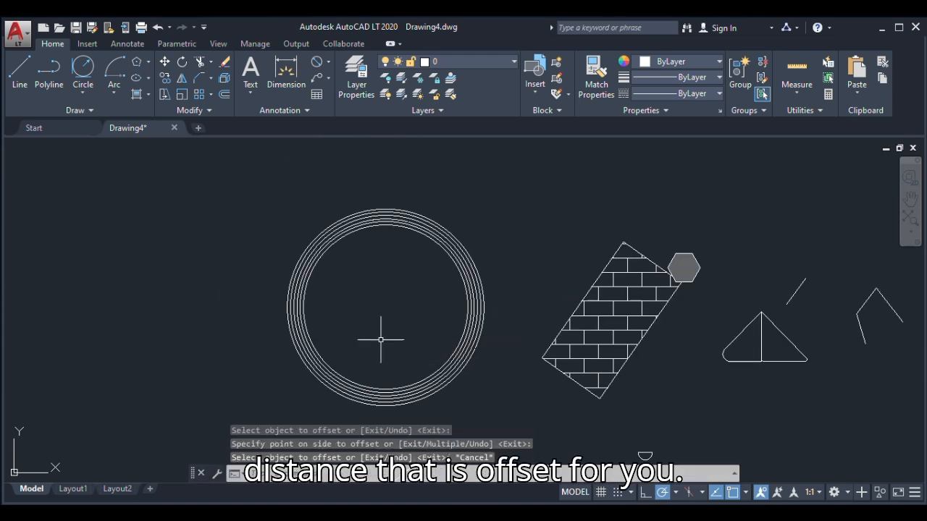
Break the triangle's right sloping side between two points to open a gap near its middle
{"action": "left_click", "coordinate": [212, 107]}
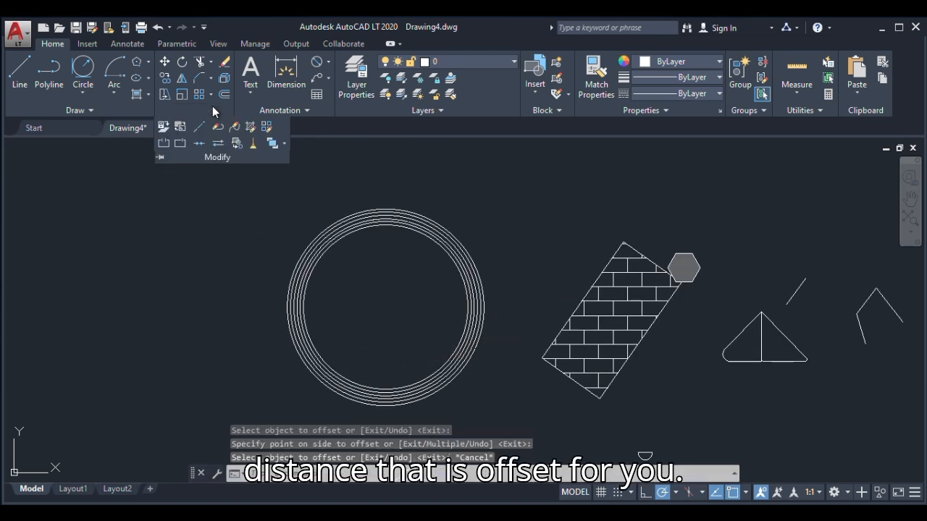
{"action": "left_click", "coordinate": [165, 144]}
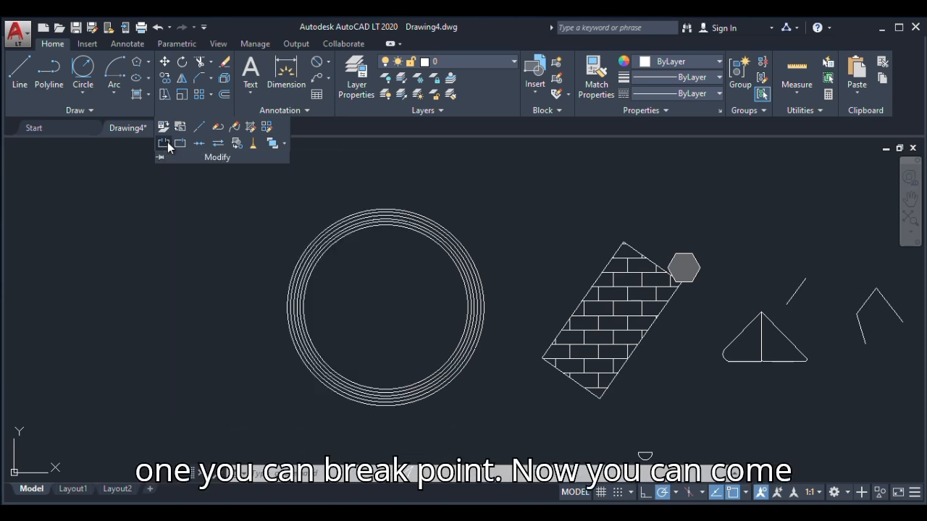
{"action": "scroll", "coordinate": [768, 329], "scroll_direction": "up", "scroll_amount": 3}
{"action": "left_click", "coordinate": [783, 324]}
{"action": "left_click", "coordinate": [822, 365]}
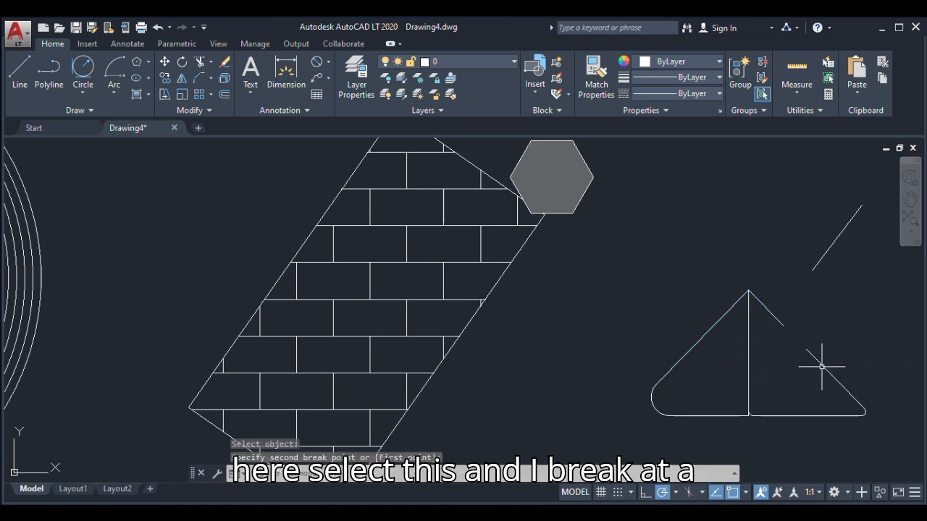
{"action": "scroll", "coordinate": [803, 342], "scroll_direction": "up", "scroll_amount": 4}
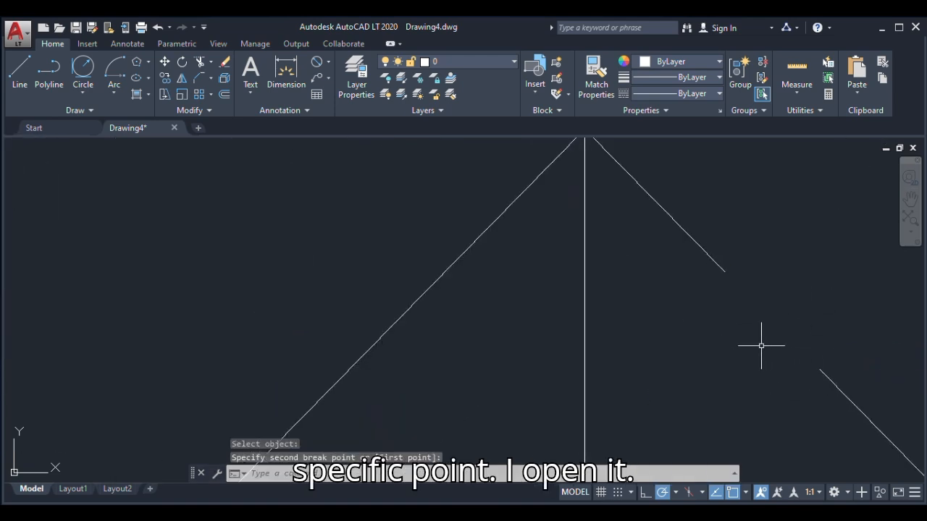
{"action": "scroll", "coordinate": [761, 345], "scroll_direction": "down", "scroll_amount": 7}
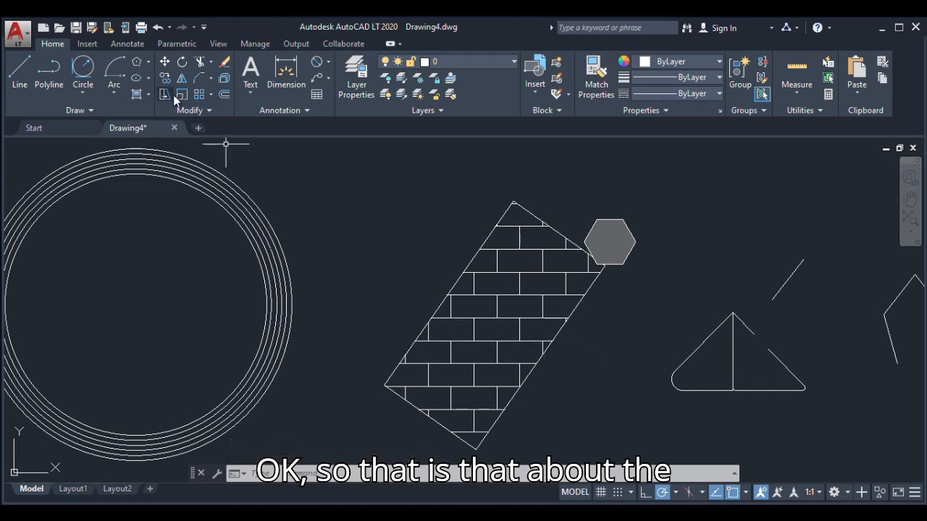
Start a multiline text and define its text box inside the concentric circles
{"action": "scroll", "coordinate": [362, 261], "scroll_direction": "down", "scroll_amount": 5}
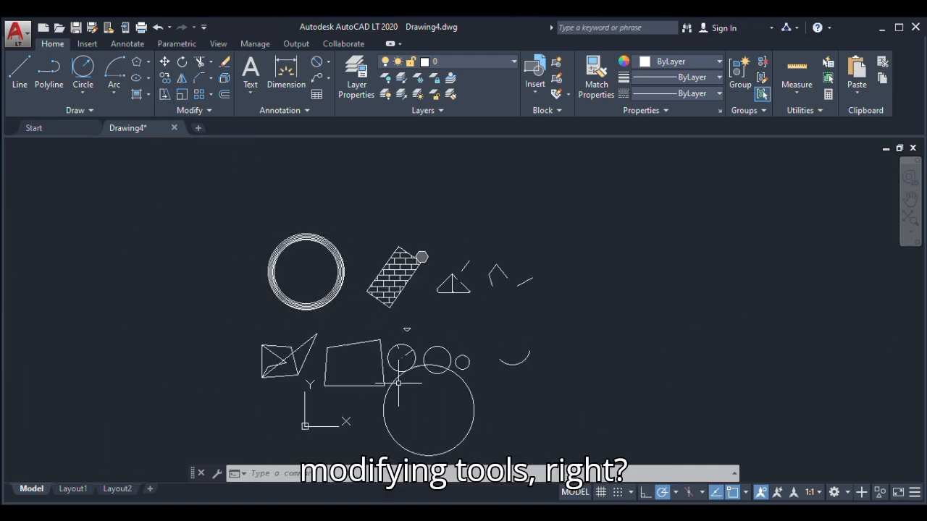
{"action": "left_click", "coordinate": [250, 91]}
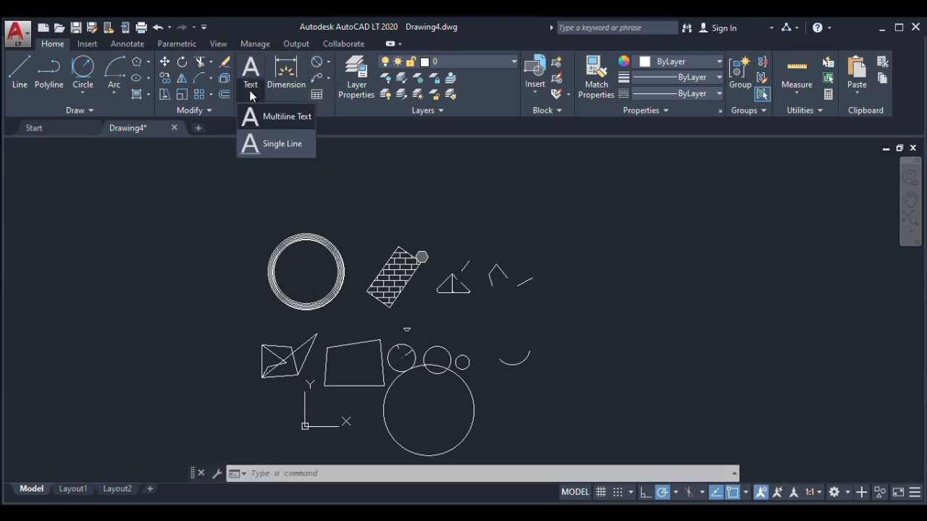
{"action": "left_click", "coordinate": [279, 116]}
{"action": "scroll", "coordinate": [297, 265], "scroll_direction": "up", "scroll_amount": 5}
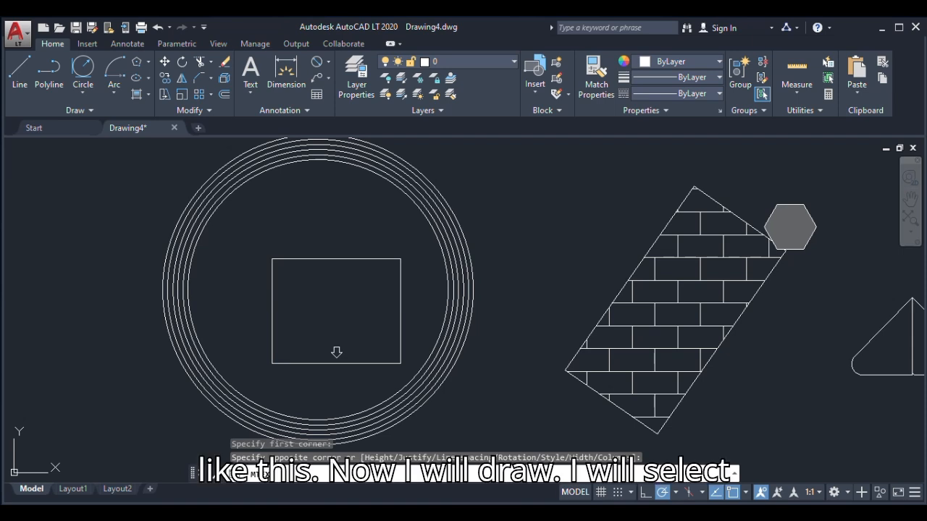
{"action": "left_click", "coordinate": [336, 352]}
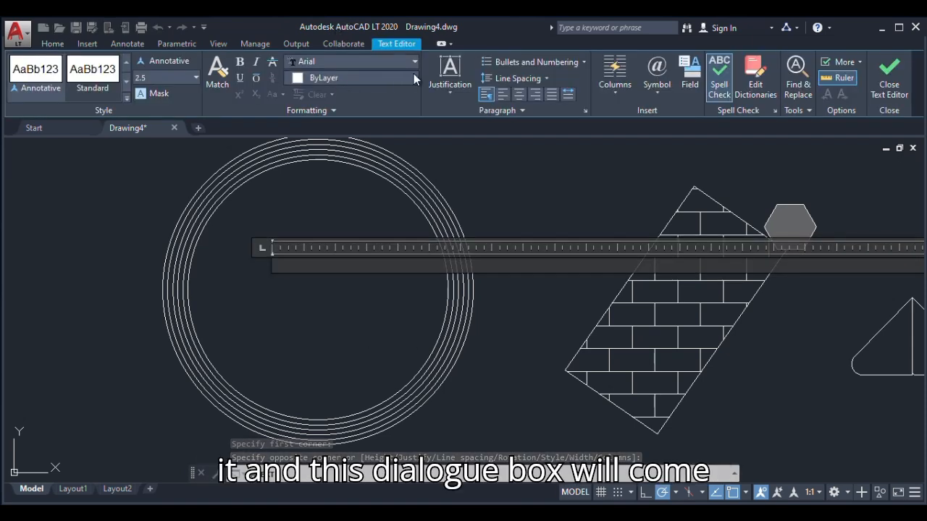
Set the multiline text's font to Arial Narrow and its text height to 50
{"action": "left_click", "coordinate": [313, 61]}
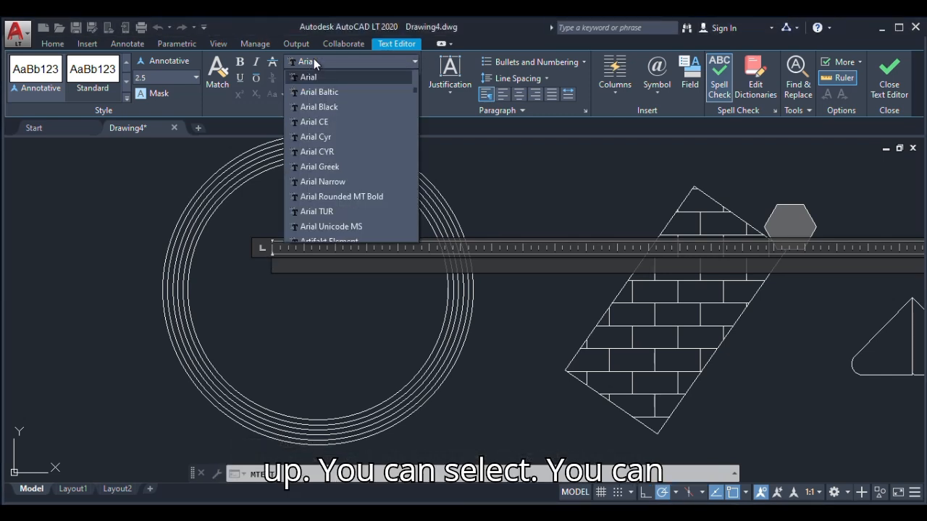
{"action": "left_click", "coordinate": [320, 181]}
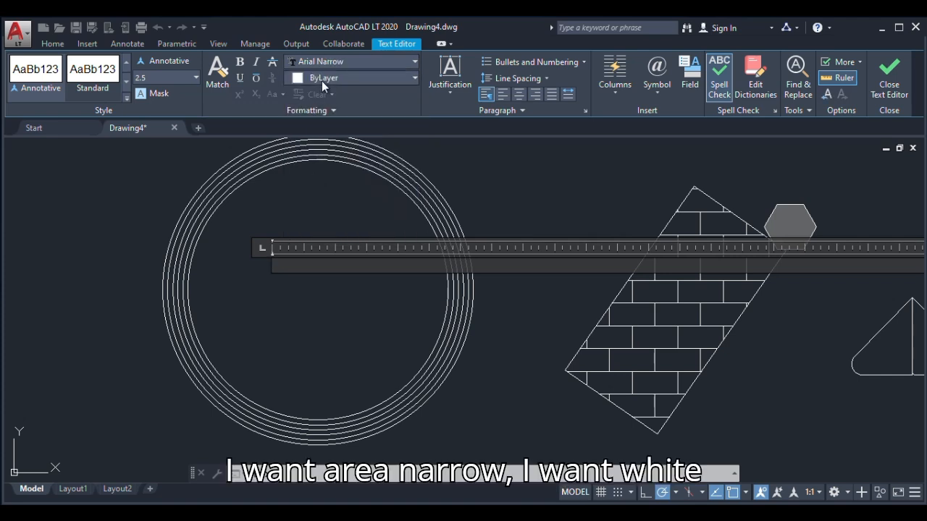
{"action": "left_click", "coordinate": [166, 76]}
{"action": "type", "text": "5"}
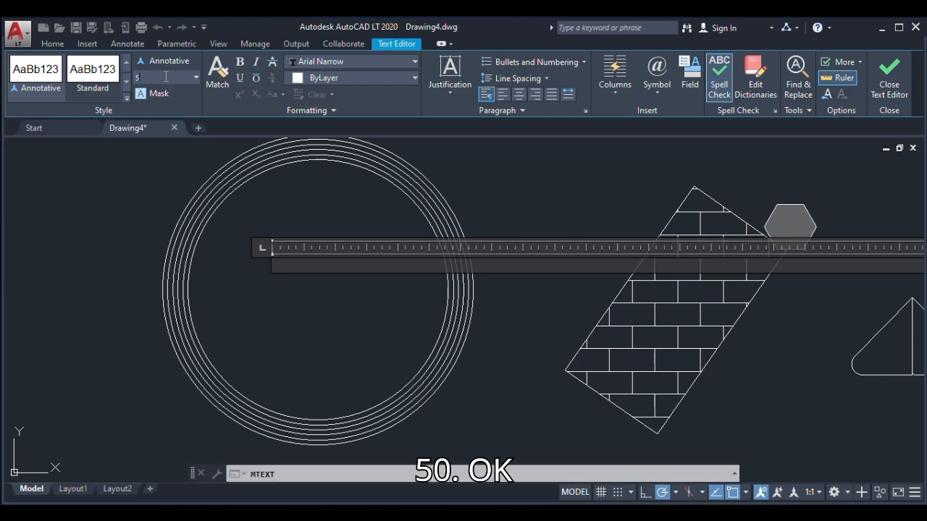
{"action": "type", "text": "0"}
{"action": "key", "text": "Return"}
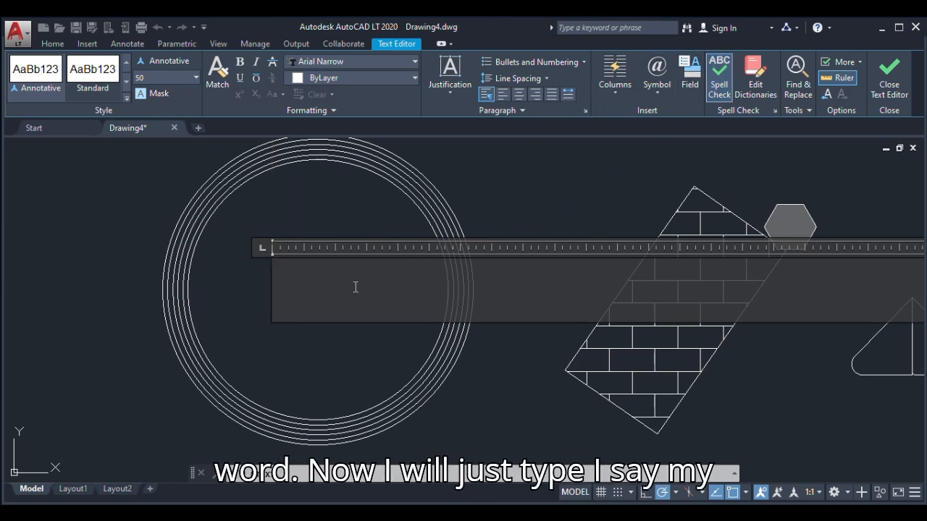
Write "My name is" followed by the person's first name as the first line, and begin a second line
{"action": "type", "text": "My"}
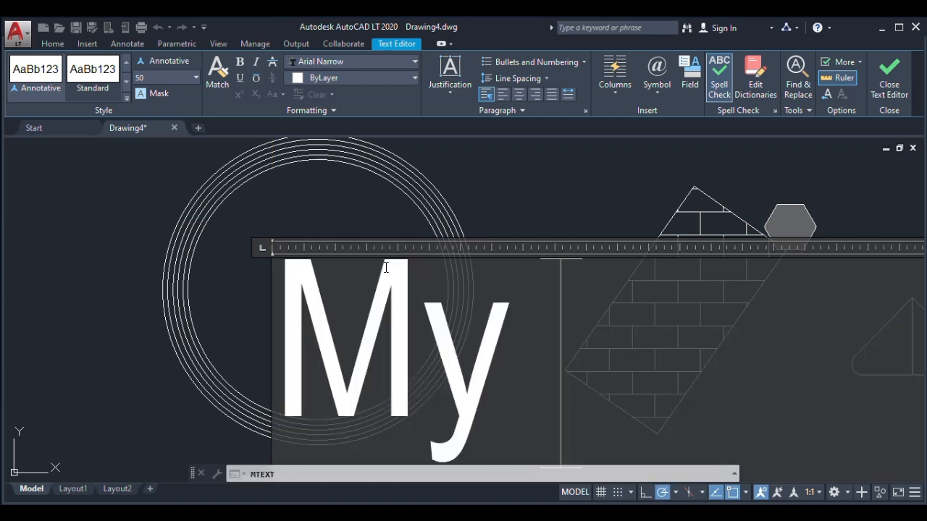
{"action": "type", "text": " name"}
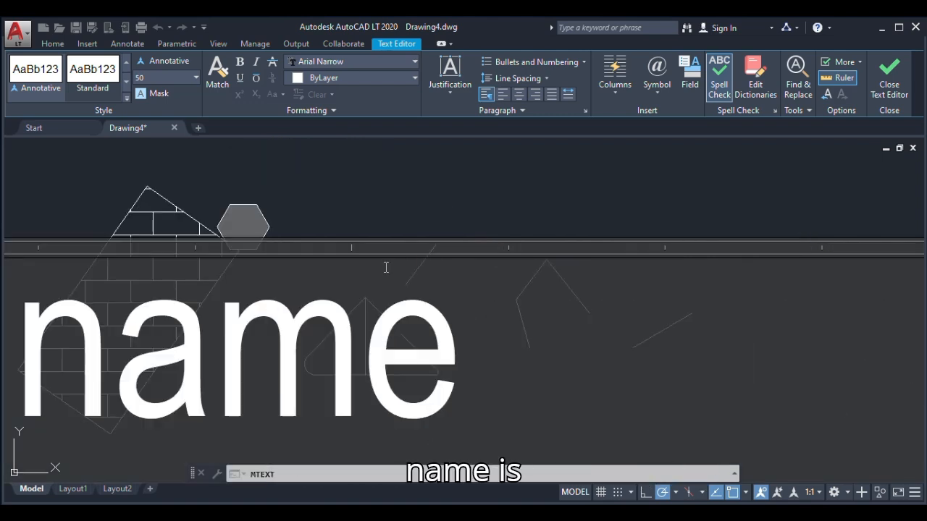
{"action": "type", "text": " is David"}
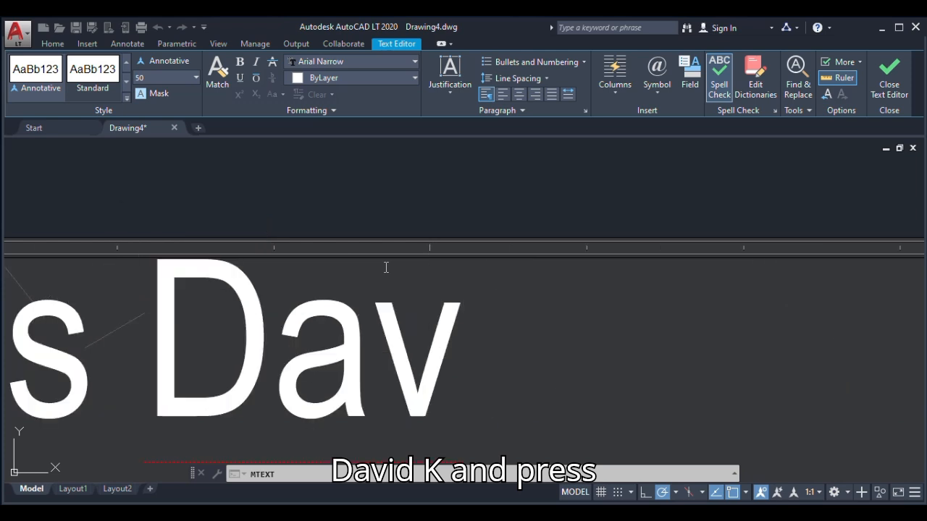
{"action": "scroll", "coordinate": [386, 267], "scroll_direction": "down", "scroll_amount": 5}
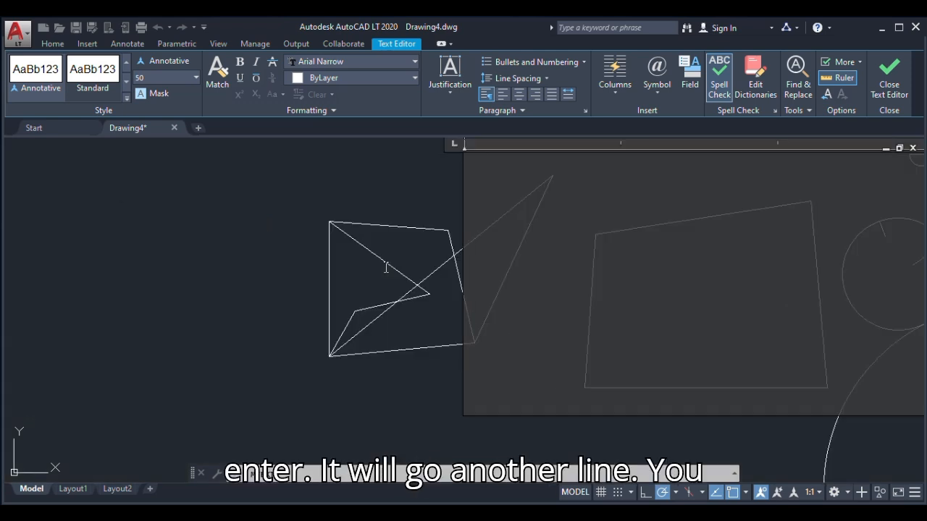
Write "the timidity of an omnipoten" as the second line, finish the multiline text and check it inside the circles
{"action": "type", "text": "the"}
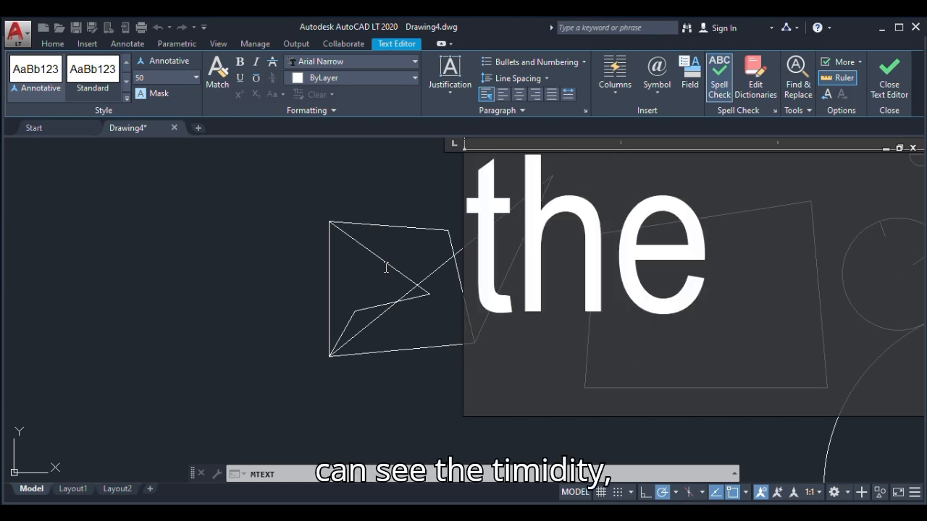
{"action": "type", "text": " timi"}
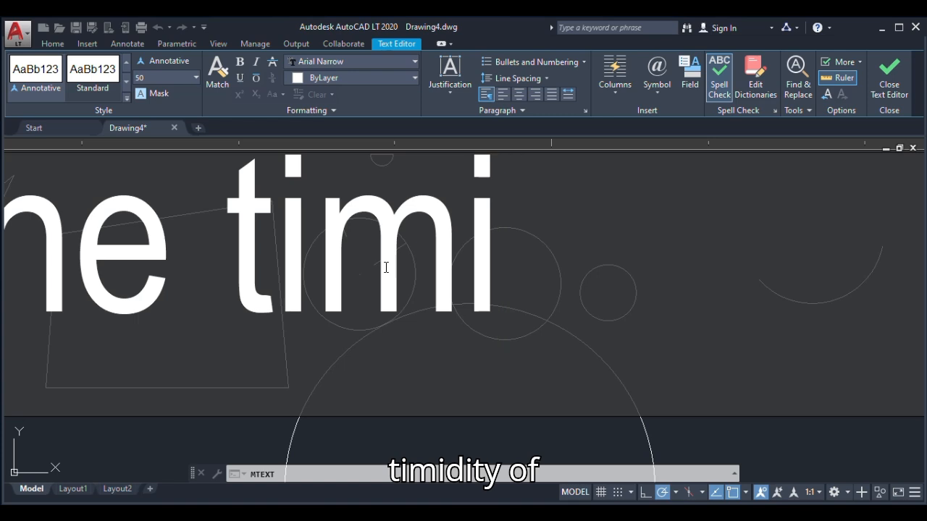
{"action": "type", "text": "dity of an "}
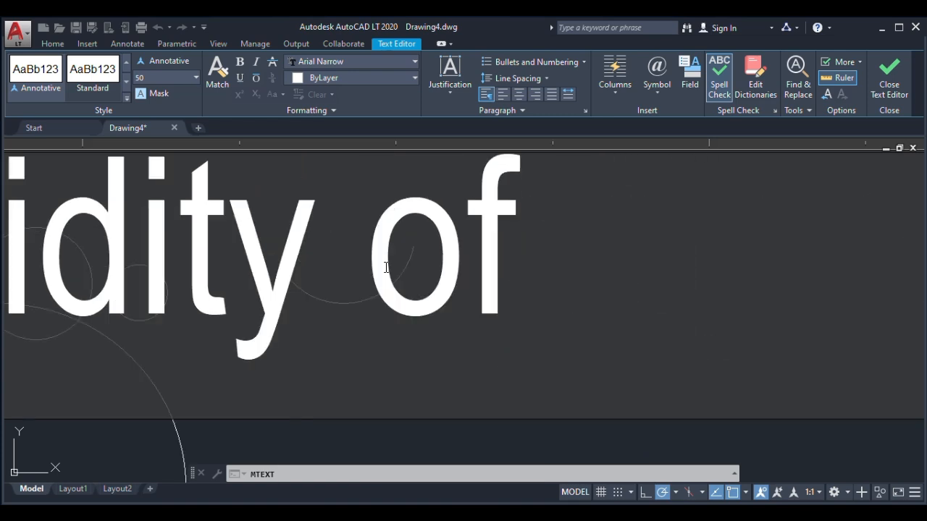
{"action": "type", "text": "o"}
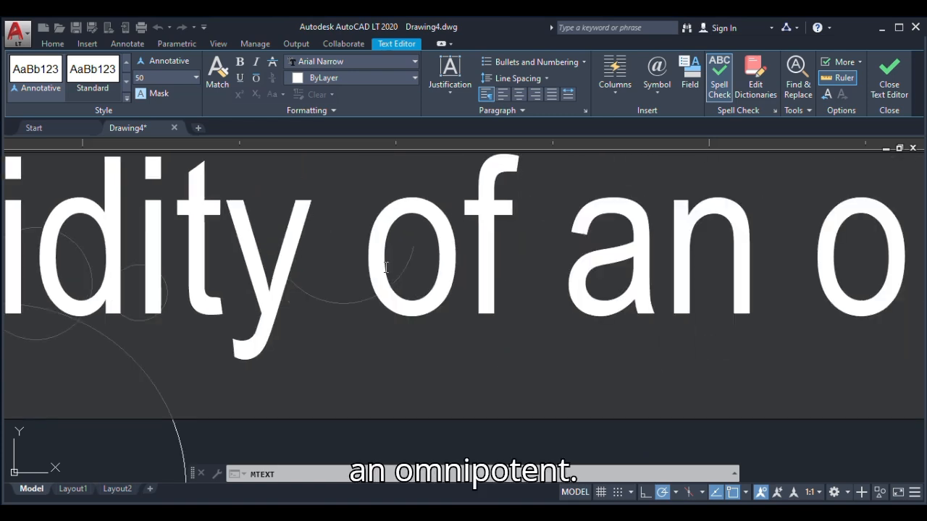
{"action": "type", "text": "mnipoten"}
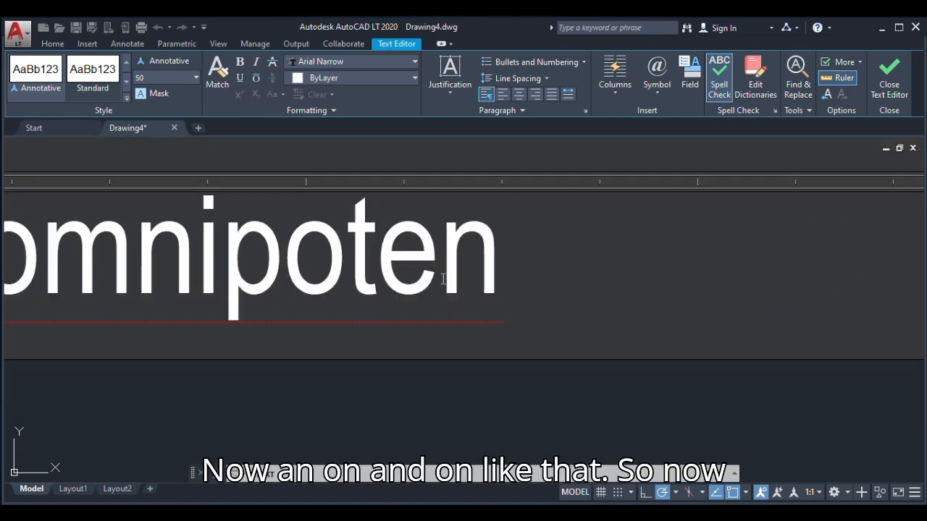
{"action": "scroll", "coordinate": [444, 279], "scroll_direction": "down", "scroll_amount": 1}
{"action": "scroll", "coordinate": [153, 210], "scroll_direction": "up", "scroll_amount": 2}
{"action": "scroll", "coordinate": [434, 286], "scroll_direction": "down", "scroll_amount": 4}
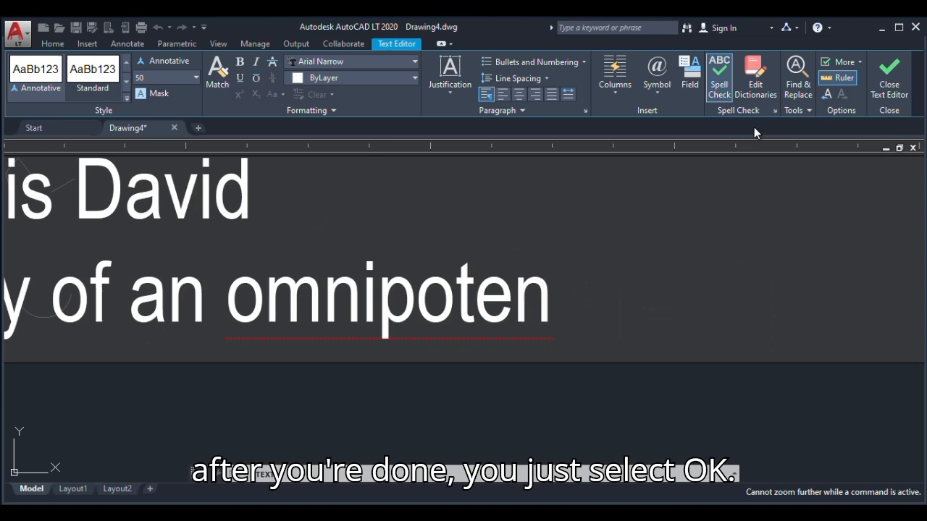
{"action": "left_click", "coordinate": [889, 76]}
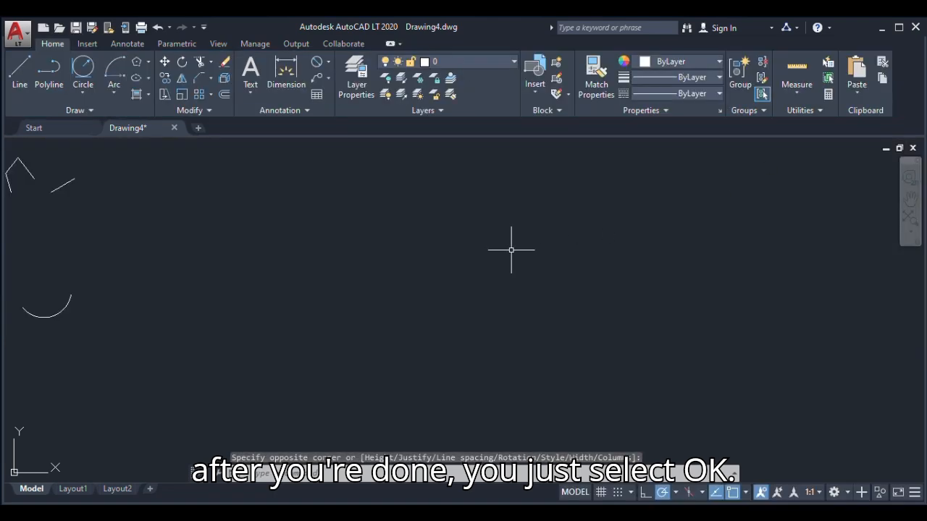
{"action": "scroll", "coordinate": [511, 250], "scroll_direction": "down", "scroll_amount": 3}
{"action": "scroll", "coordinate": [212, 225], "scroll_direction": "up", "scroll_amount": 10}
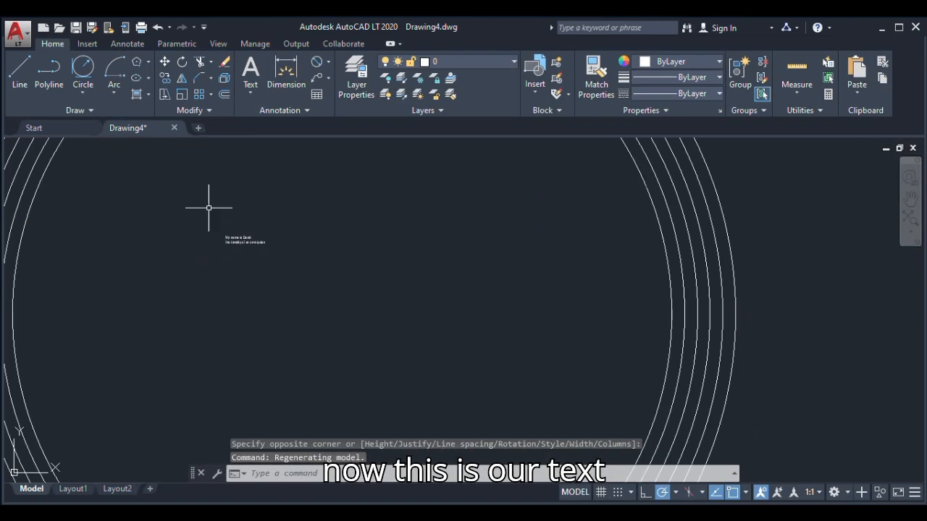
{"action": "scroll", "coordinate": [226, 174], "scroll_direction": "up", "scroll_amount": 4}
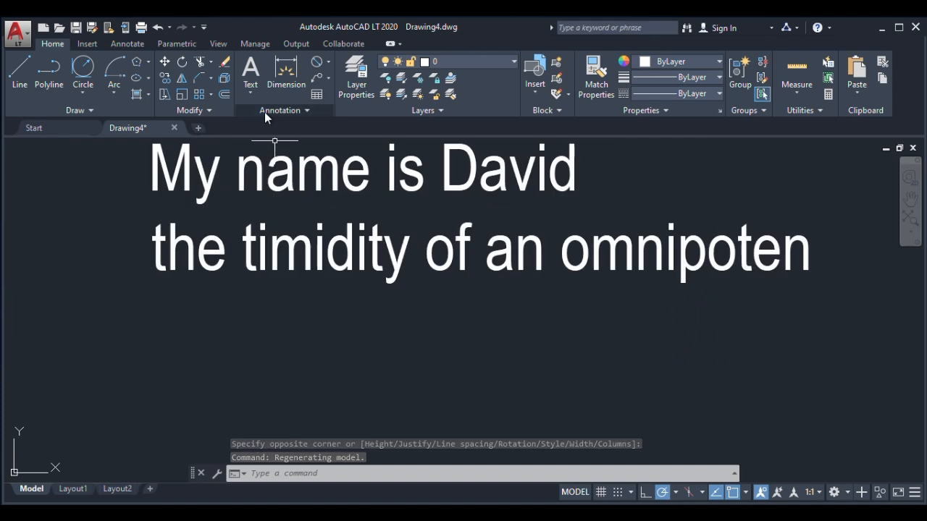
{"action": "left_click", "coordinate": [255, 92]}
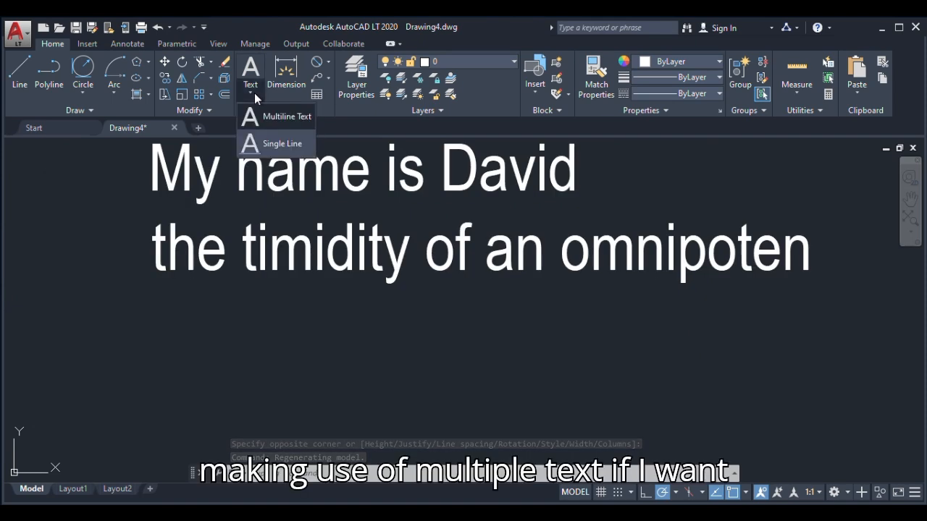
{"action": "left_click", "coordinate": [265, 145]}
{"action": "scroll", "coordinate": [271, 224], "scroll_direction": "down", "scroll_amount": 6}
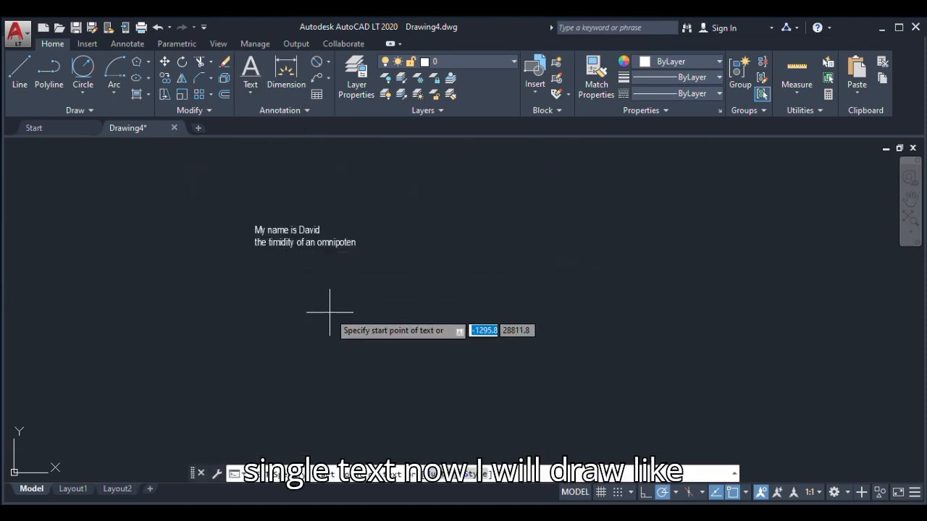
{"action": "left_click", "coordinate": [259, 292]}
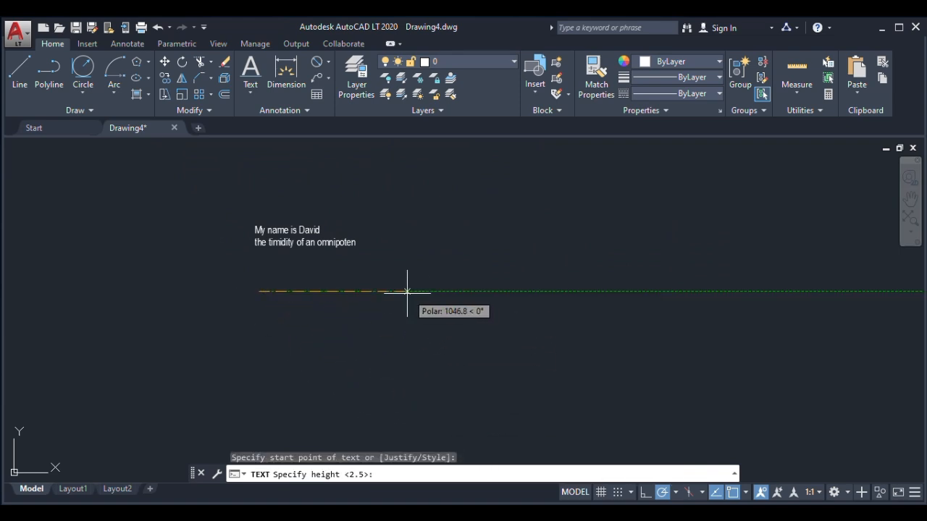
{"action": "left_click", "coordinate": [403, 290]}
{"action": "key", "text": "Escape"}
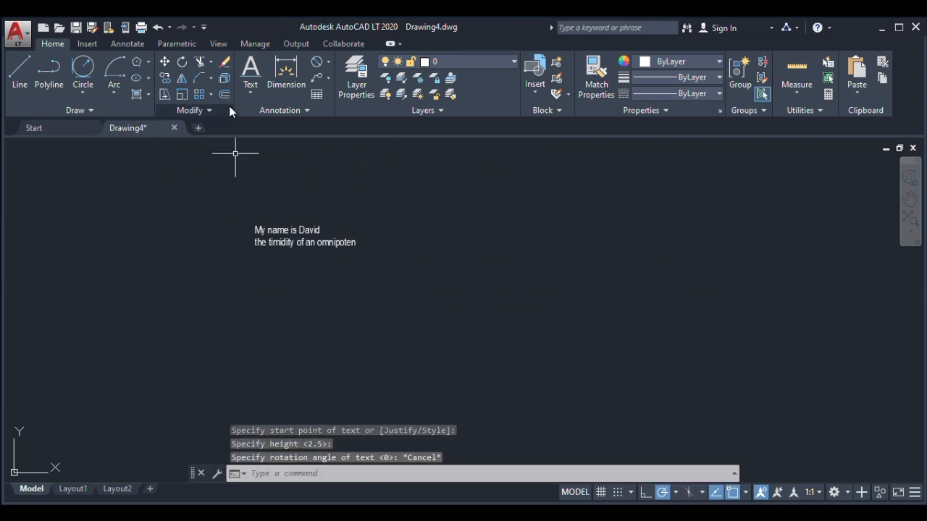
Start a single-line text just below the two-line text, with a freehand height of about 1050 and no rotation
{"action": "left_click", "coordinate": [251, 92]}
{"action": "left_click", "coordinate": [254, 145]}
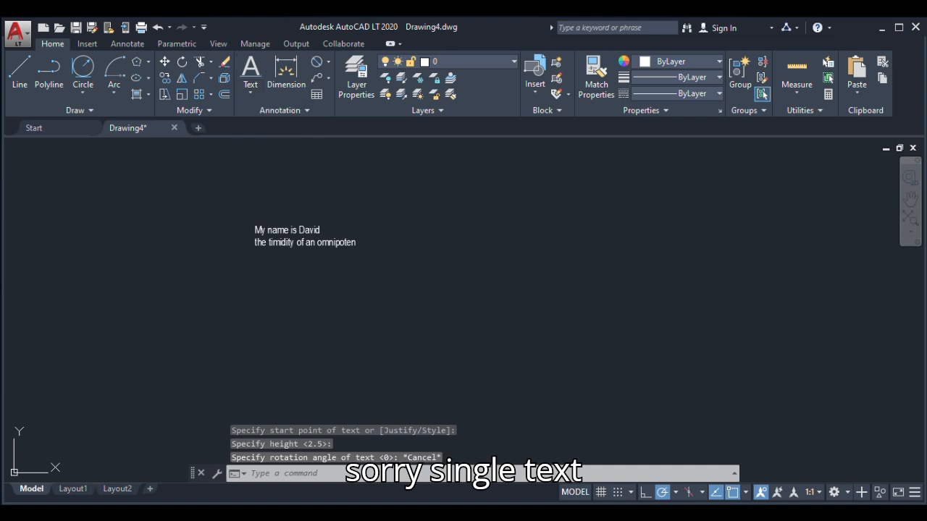
{"action": "left_click", "coordinate": [235, 273]}
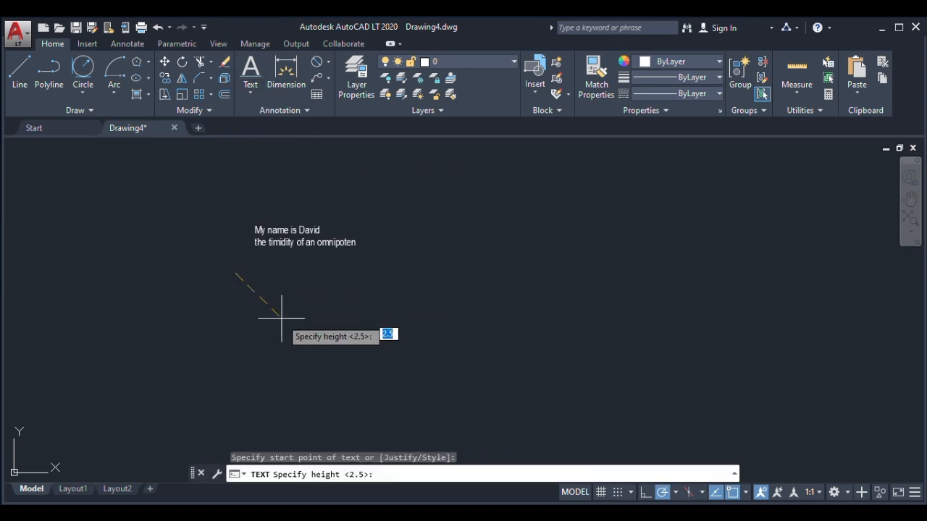
{"action": "left_click", "coordinate": [382, 271]}
{"action": "left_click", "coordinate": [381, 269]}
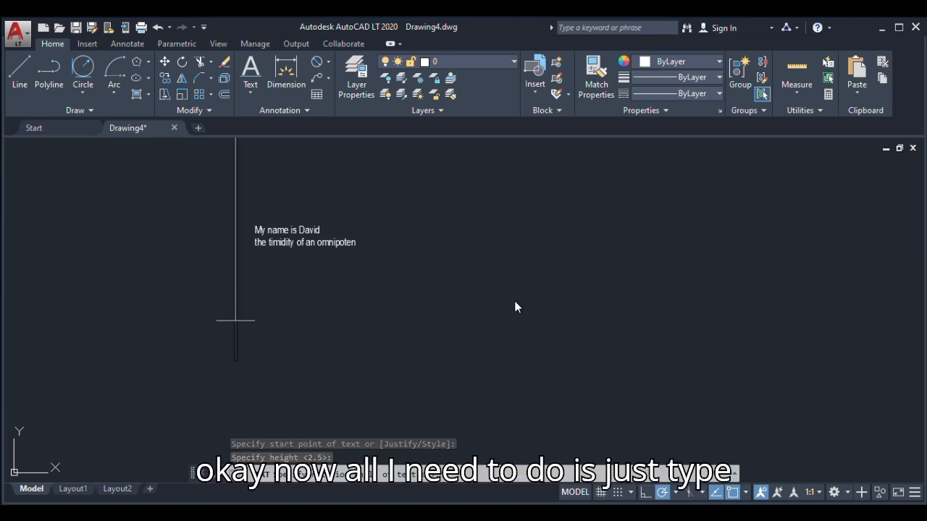
Write "my name is" followed by the person's first name as the single-line text and finish the command
{"action": "type", "text": "my"}
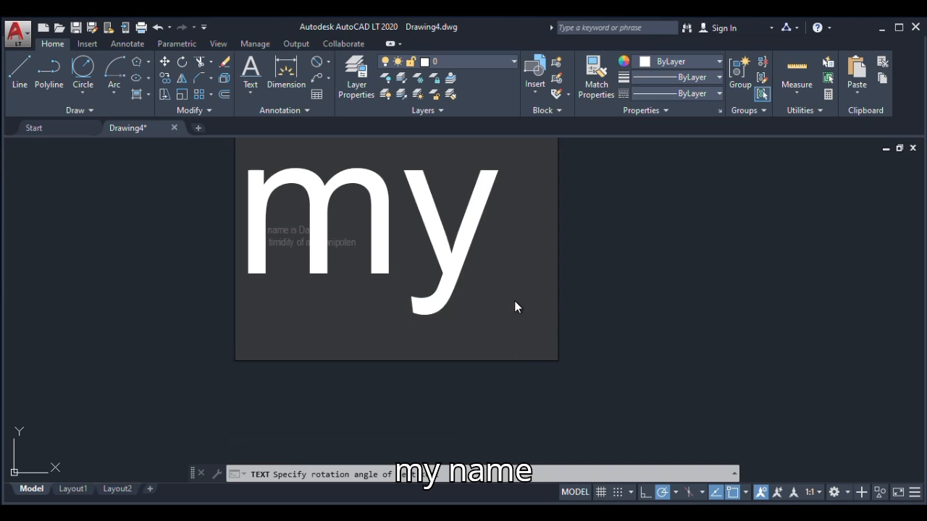
{"action": "type", "text": " name"}
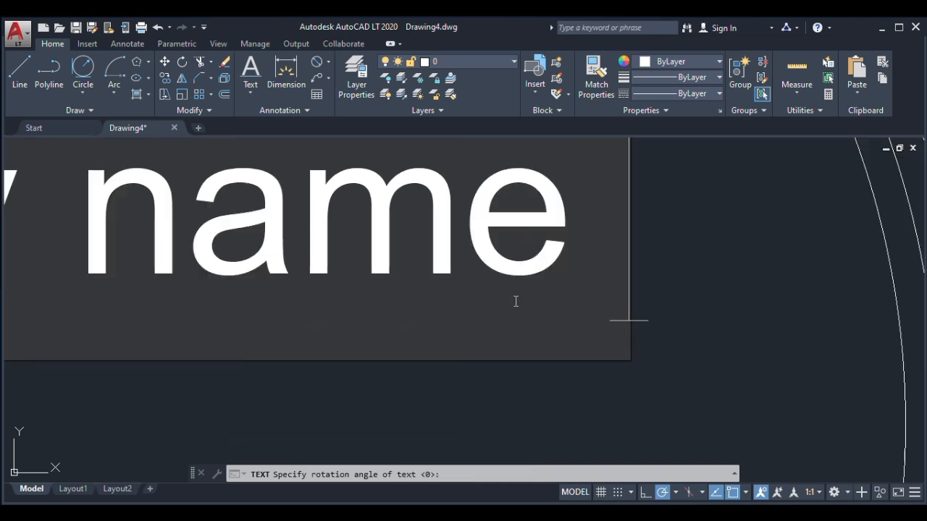
{"action": "type", "text": " is Da"}
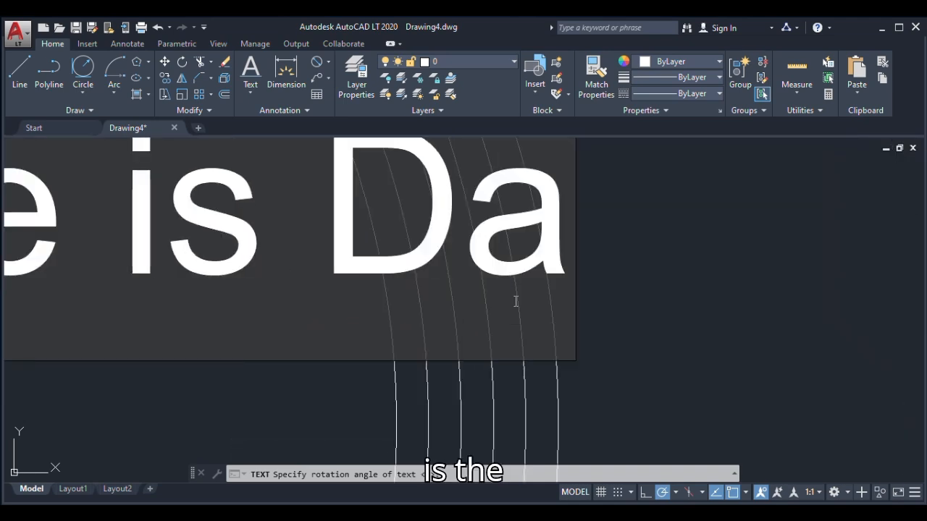
{"action": "type", "text": "vid"}
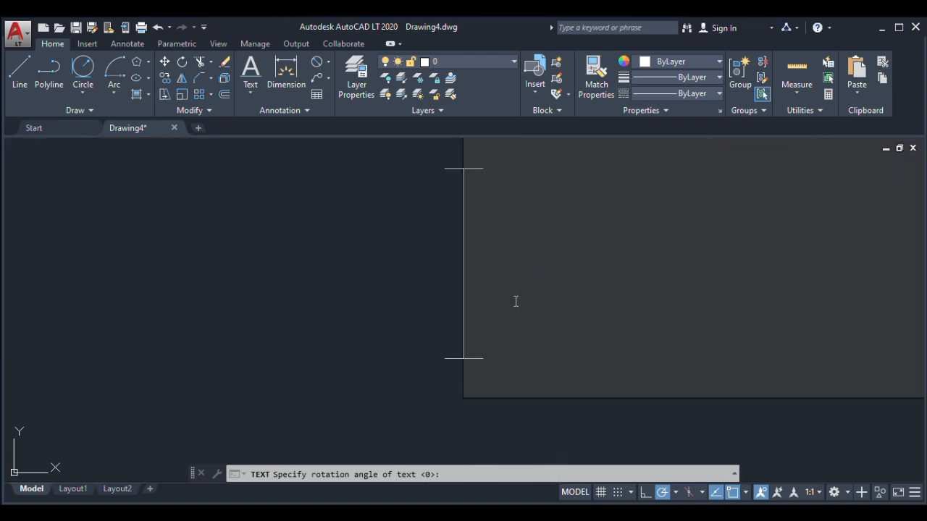
{"action": "scroll", "coordinate": [315, 354], "scroll_direction": "down", "scroll_amount": 4}
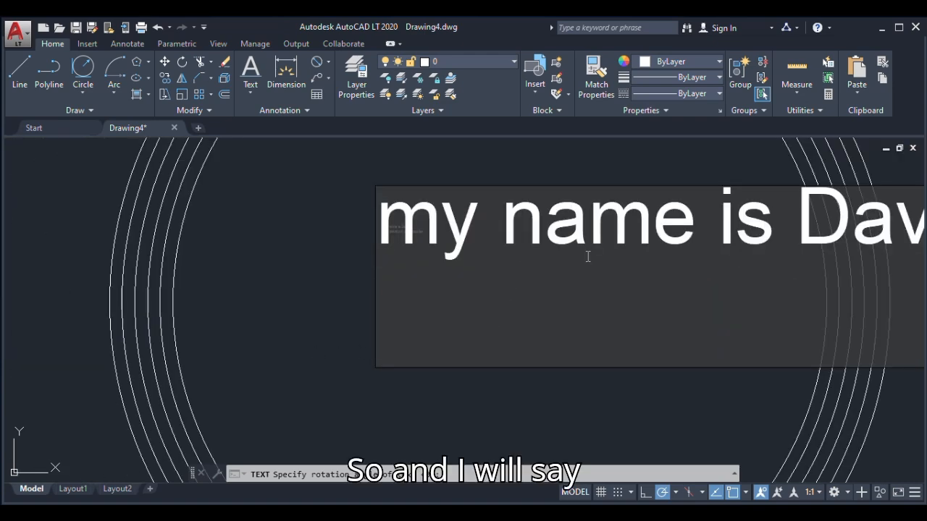
{"action": "scroll", "coordinate": [439, 338], "scroll_direction": "down", "scroll_amount": 3}
{"action": "scroll", "coordinate": [670, 347], "scroll_direction": "up", "scroll_amount": 3}
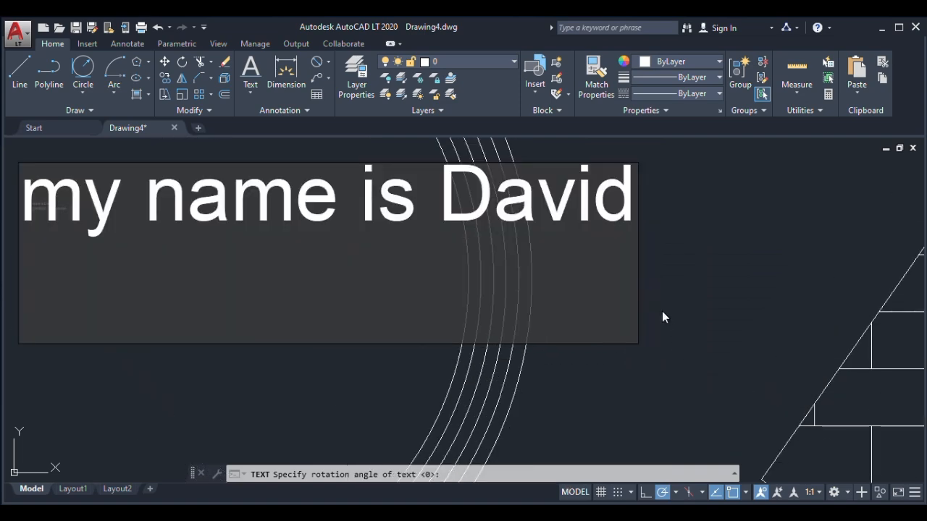
{"action": "left_click", "coordinate": [686, 263]}
{"action": "scroll", "coordinate": [618, 317], "scroll_direction": "down", "scroll_amount": 2}
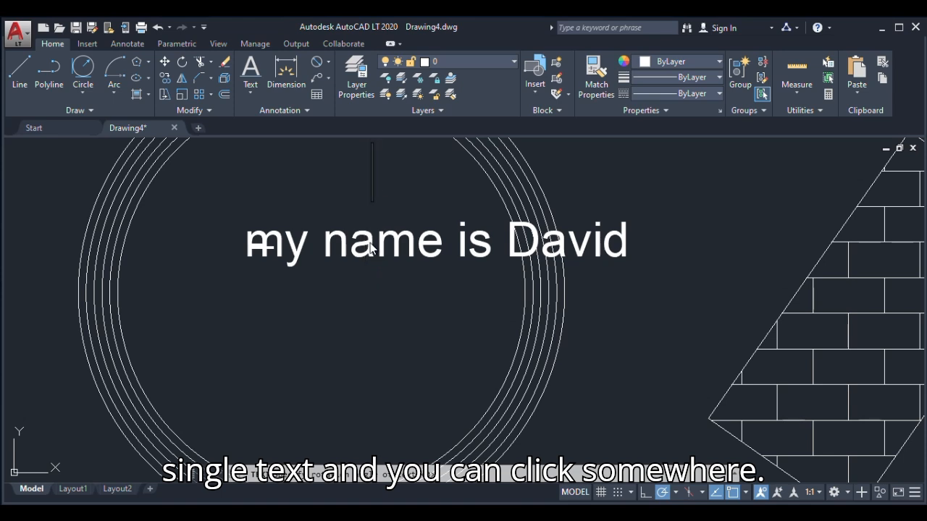
{"action": "key", "text": "Escape"}
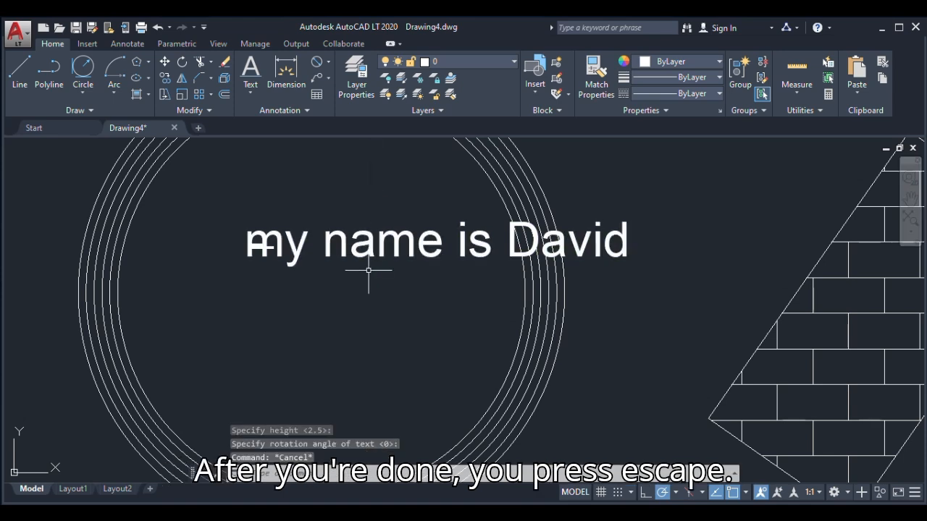
Erase the large single-line text and check the two-line multiline text inside the circles
{"action": "left_click", "coordinate": [312, 243]}
{"action": "key", "text": "Delete"}
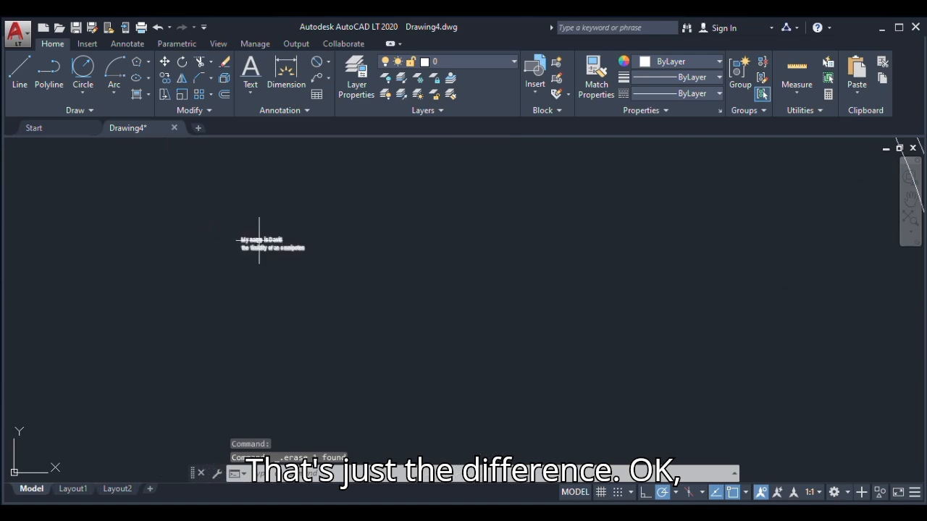
{"action": "scroll", "coordinate": [263, 250], "scroll_direction": "up", "scroll_amount": 4}
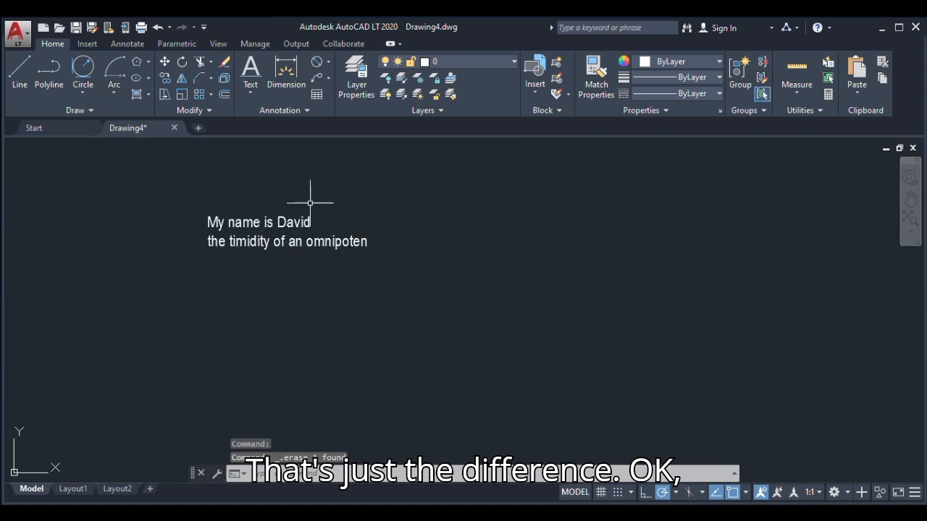
{"action": "scroll", "coordinate": [368, 280], "scroll_direction": "down", "scroll_amount": 6}
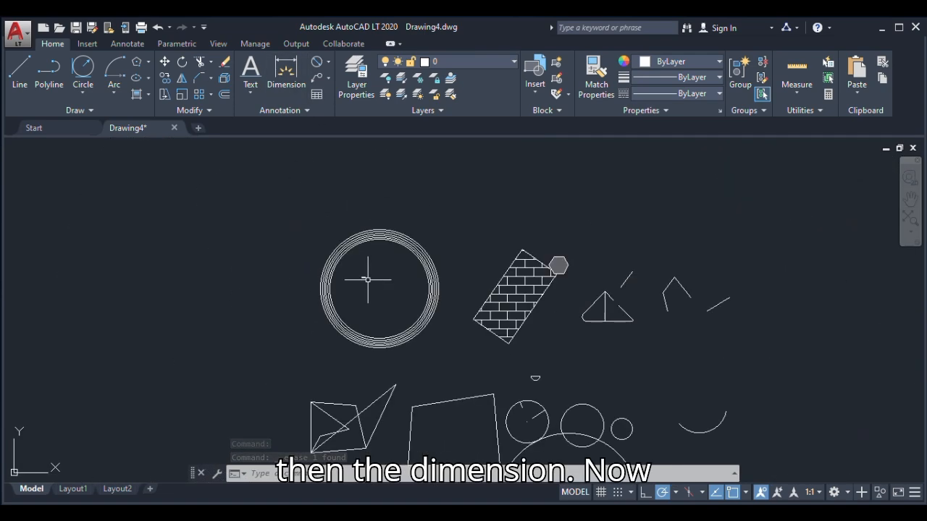
Dimension the brick-hatched rectangle's long upper-left edge between its two corners, placing the dimension line outside the shape
{"action": "scroll", "coordinate": [521, 267], "scroll_direction": "up", "scroll_amount": 4}
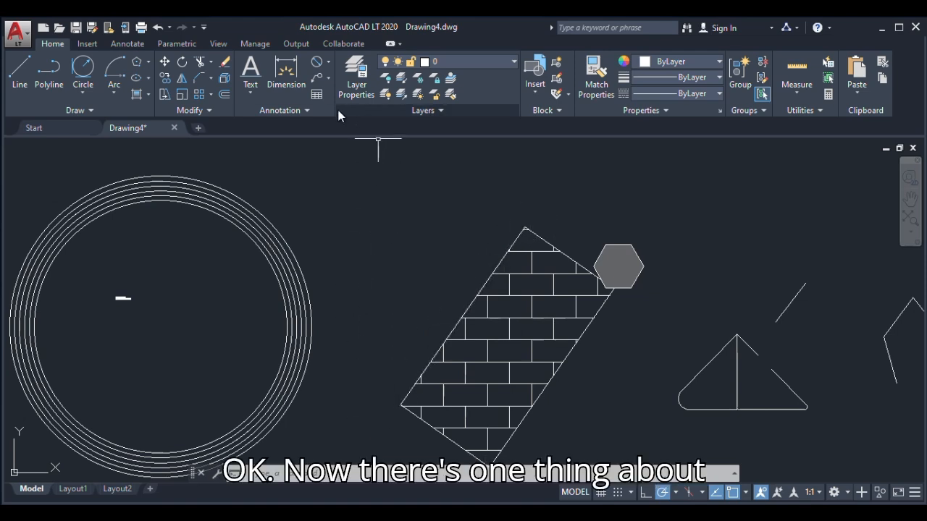
{"action": "left_click", "coordinate": [296, 85]}
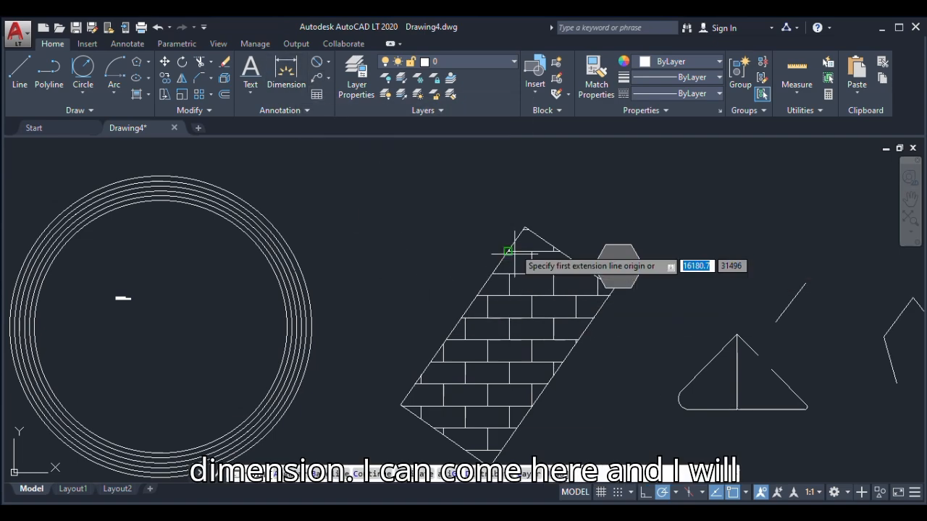
{"action": "left_click", "coordinate": [523, 229]}
{"action": "scroll", "coordinate": [399, 372], "scroll_direction": "up", "scroll_amount": 5}
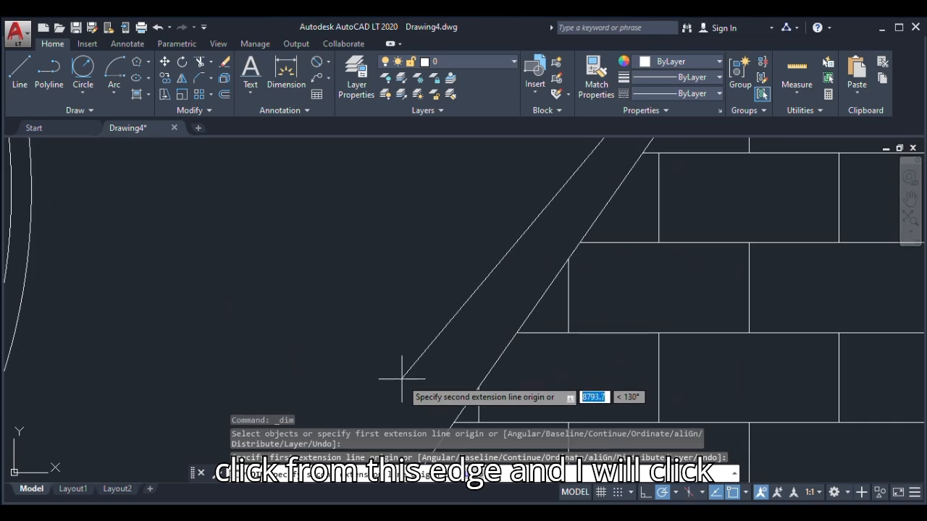
{"action": "scroll", "coordinate": [425, 321], "scroll_direction": "down", "scroll_amount": 3}
{"action": "scroll", "coordinate": [414, 356], "scroll_direction": "up", "scroll_amount": 3}
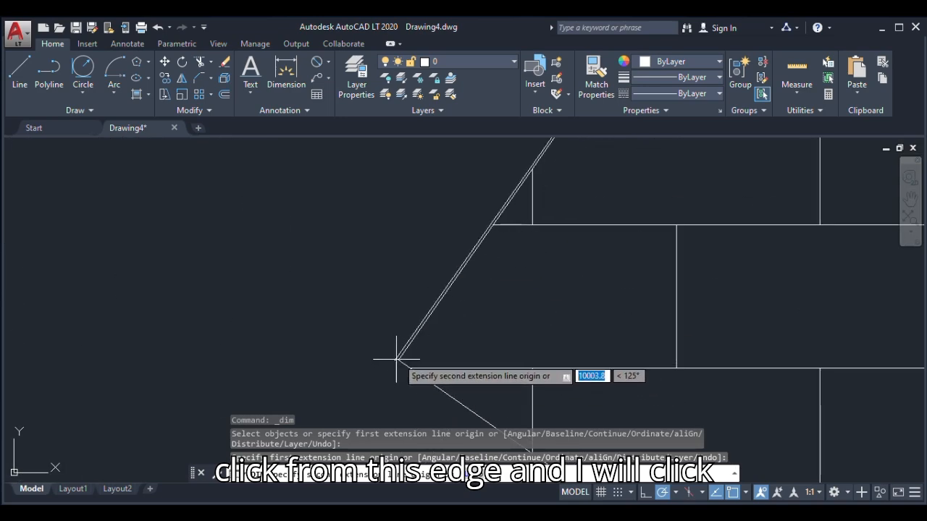
{"action": "left_click", "coordinate": [396, 359]}
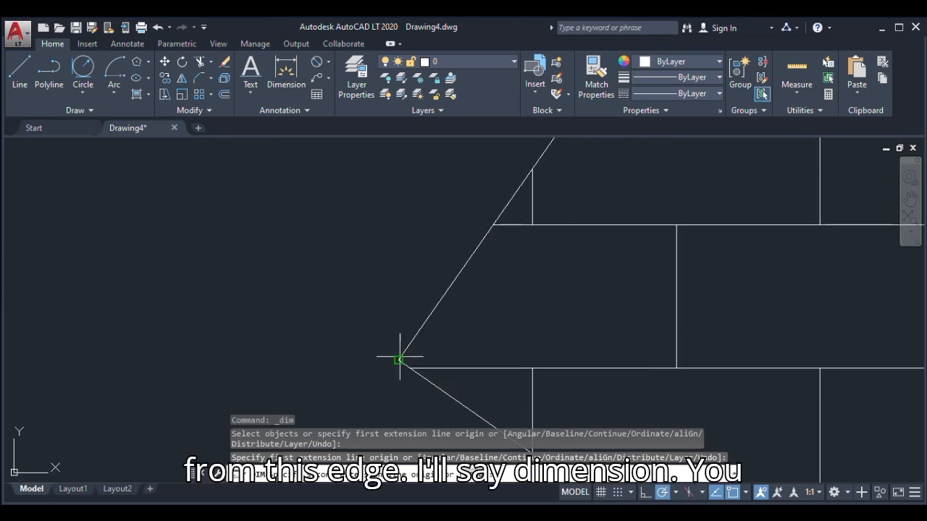
{"action": "scroll", "coordinate": [399, 363], "scroll_direction": "down", "scroll_amount": 5}
{"action": "scroll", "coordinate": [413, 304], "scroll_direction": "up", "scroll_amount": 3}
{"action": "left_click", "coordinate": [426, 295]}
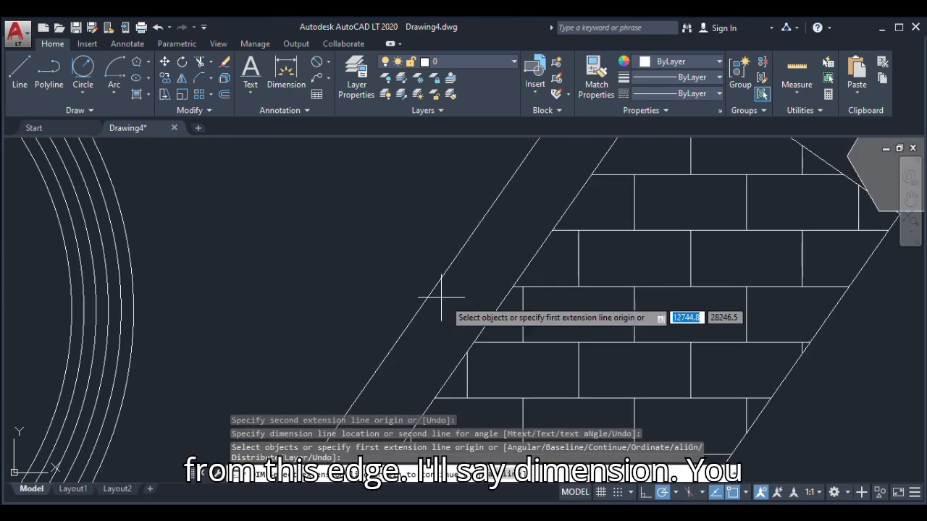
Examine the size of the new dimension's text beside the hatched rectangle and undo the dimension
{"action": "scroll", "coordinate": [487, 256], "scroll_direction": "down", "scroll_amount": 6}
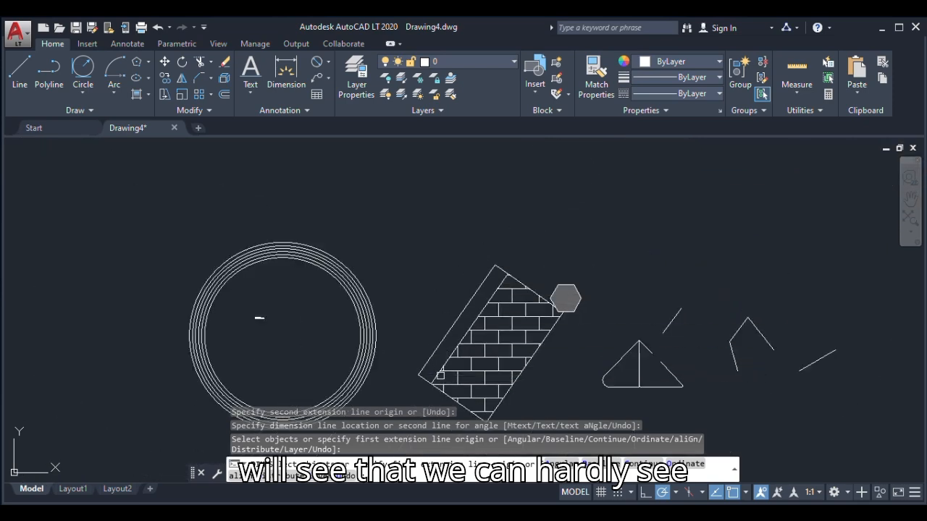
{"action": "scroll", "coordinate": [432, 366], "scroll_direction": "up", "scroll_amount": 4}
{"action": "scroll", "coordinate": [484, 287], "scroll_direction": "up", "scroll_amount": 6}
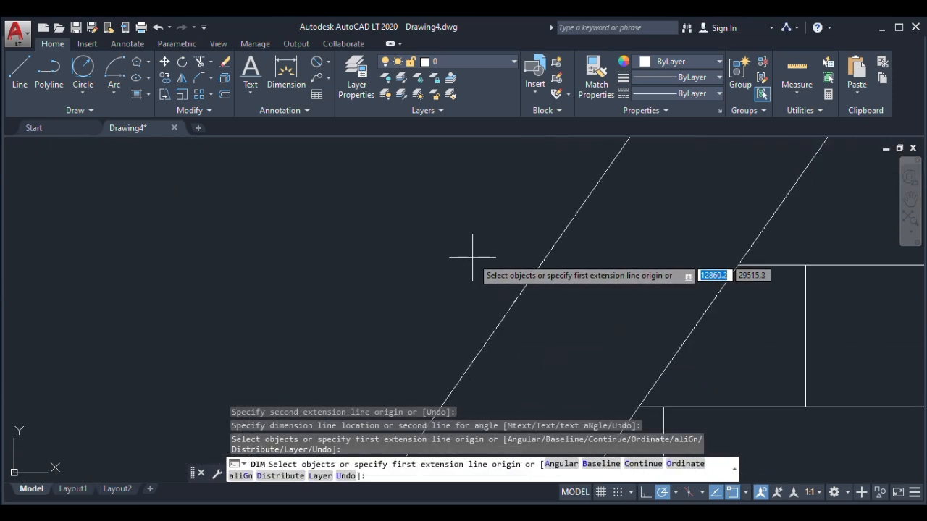
{"action": "scroll", "coordinate": [533, 290], "scroll_direction": "up", "scroll_amount": 6}
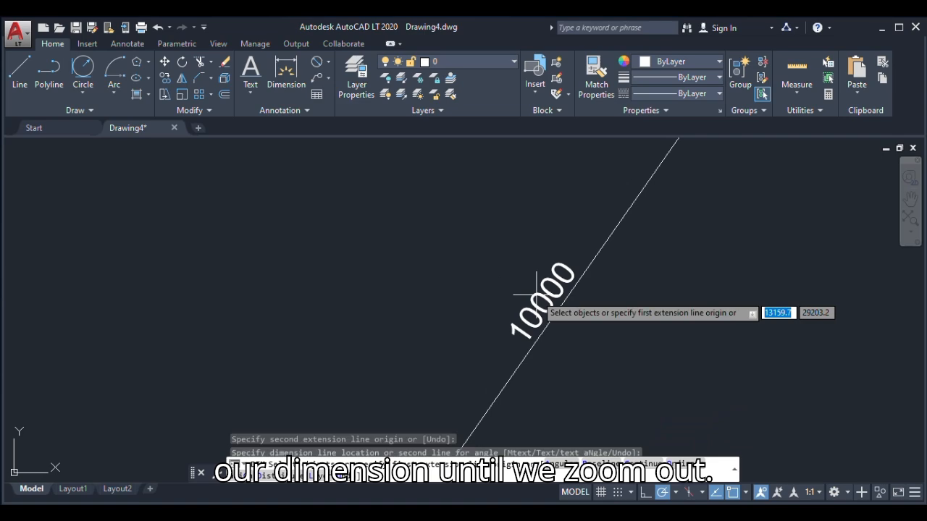
{"action": "scroll", "coordinate": [442, 296], "scroll_direction": "down", "scroll_amount": 2}
{"action": "scroll", "coordinate": [445, 290], "scroll_direction": "down", "scroll_amount": 8}
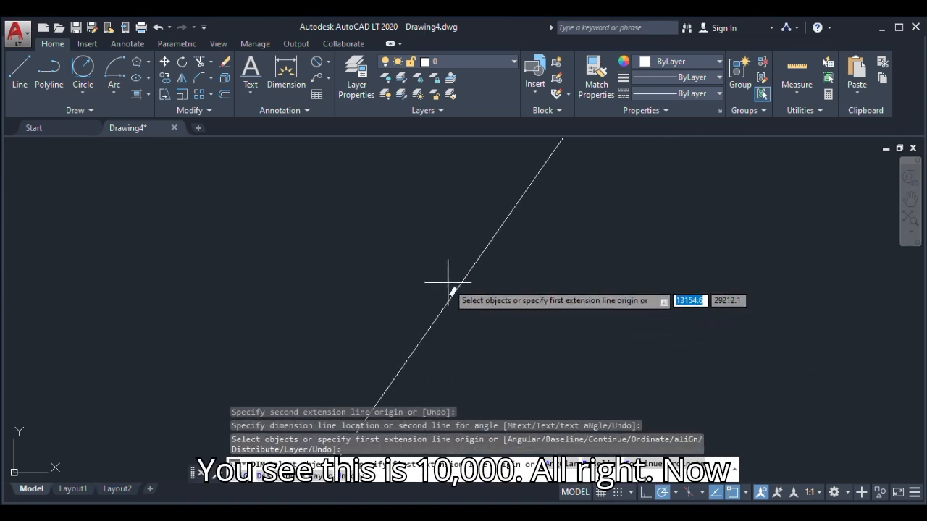
{"action": "key", "text": "ctrl+z"}
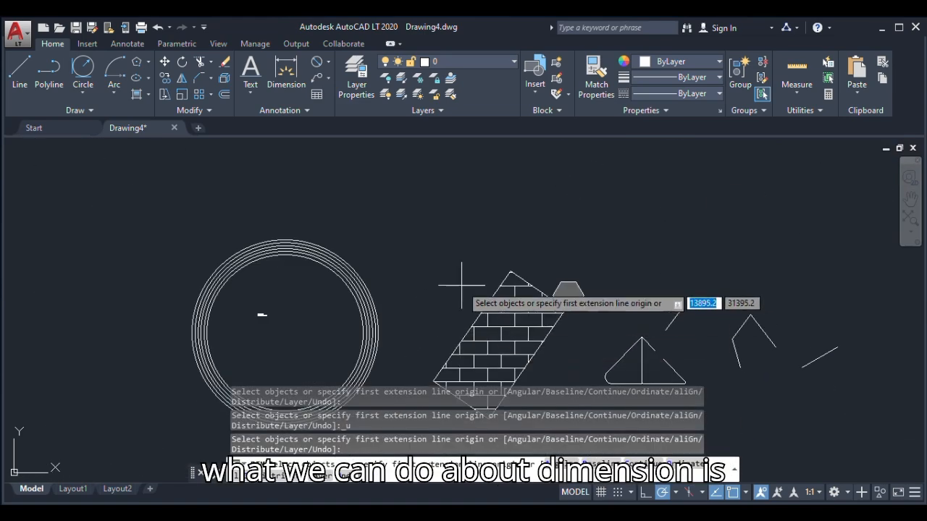
Start an aligned dimension and review the other available dimension types
{"action": "left_click", "coordinate": [327, 62]}
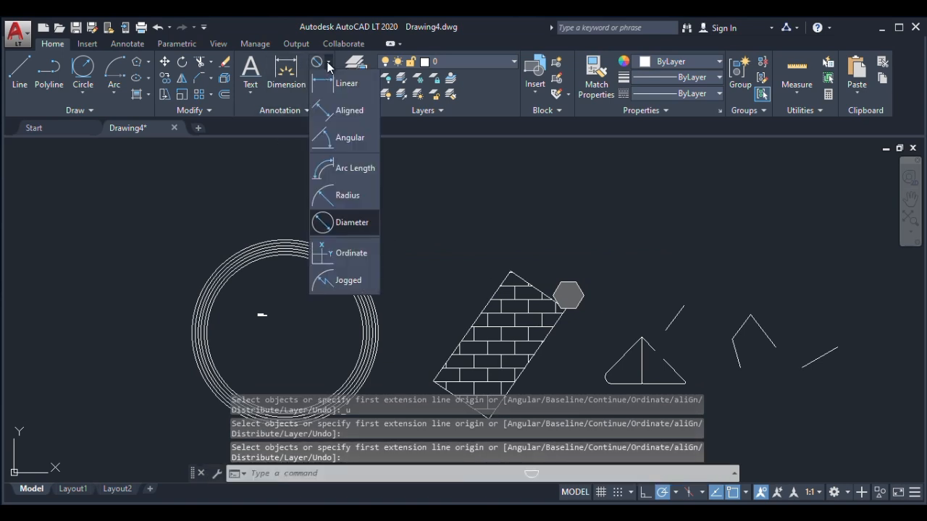
{"action": "left_click", "coordinate": [326, 114]}
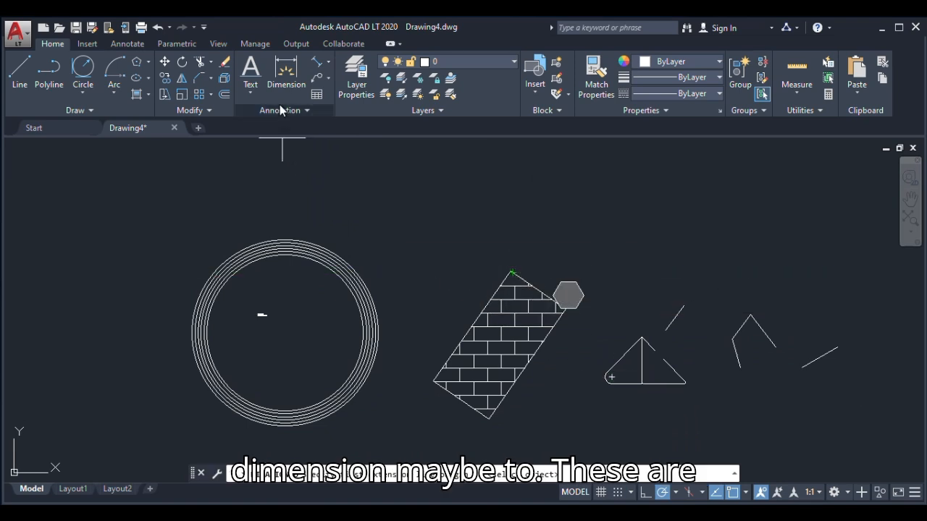
{"action": "left_click", "coordinate": [329, 63]}
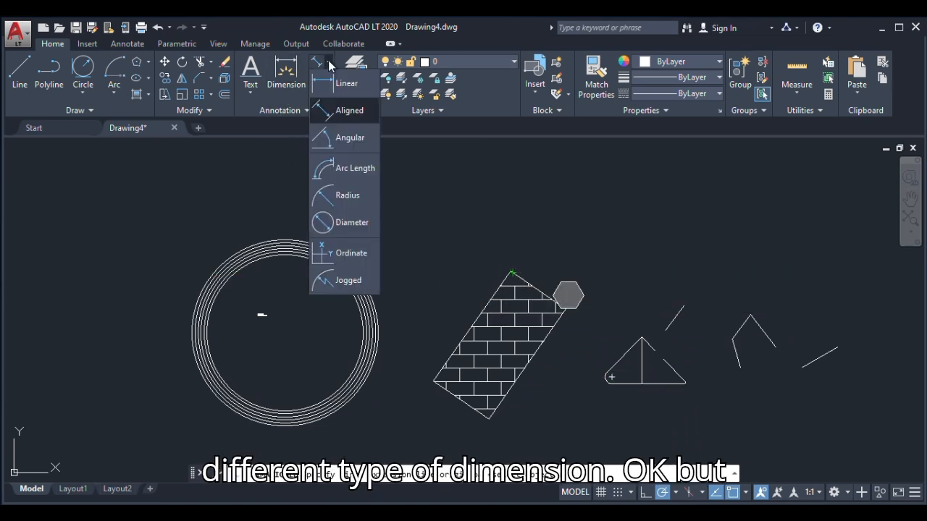
Review the available text, dimension and multileader styles, and cancel the pending aligned dimension
{"action": "left_click", "coordinate": [281, 108]}
{"action": "left_click", "coordinate": [284, 109]}
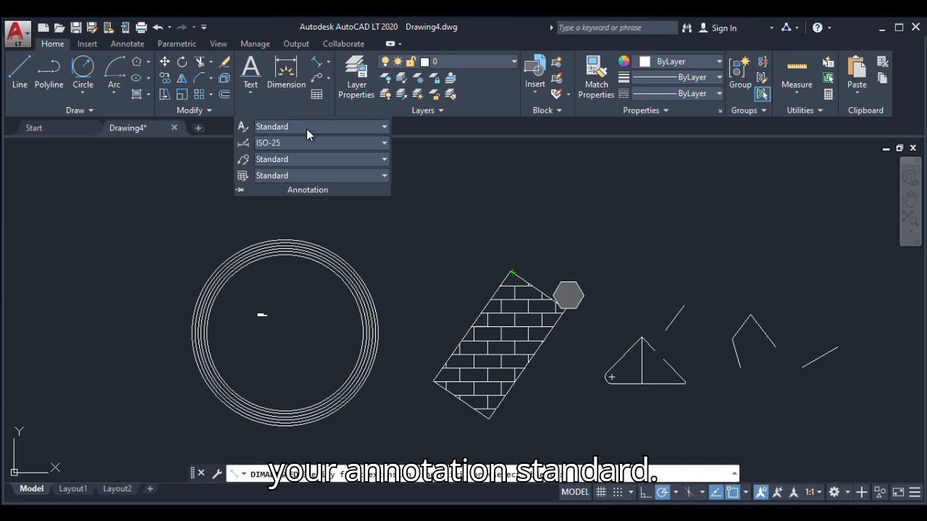
{"action": "left_click", "coordinate": [309, 127]}
{"action": "left_click", "coordinate": [309, 127]}
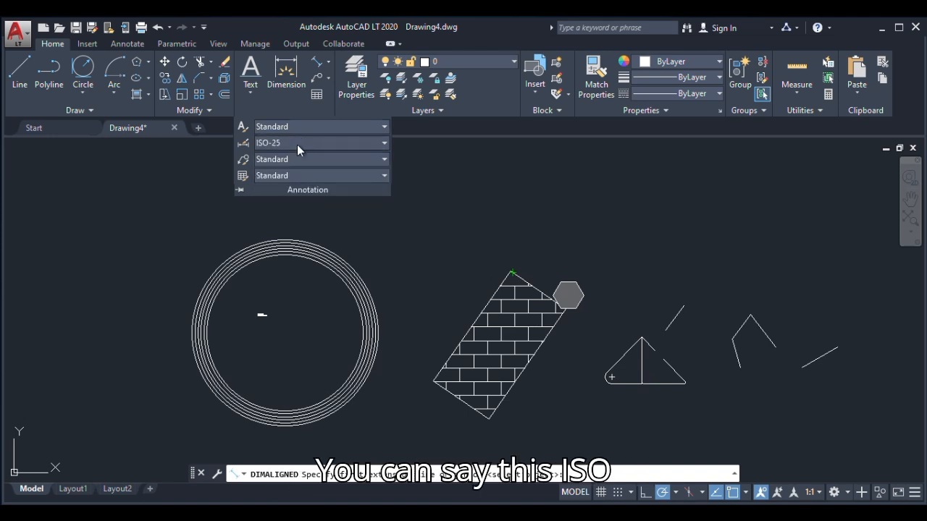
{"action": "left_click", "coordinate": [297, 144]}
{"action": "left_click", "coordinate": [298, 143]}
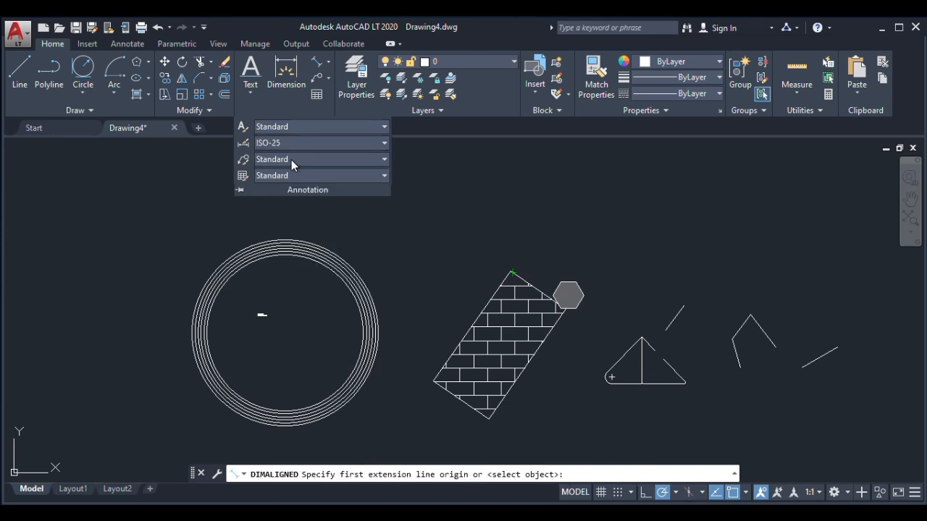
{"action": "left_click", "coordinate": [291, 160]}
{"action": "left_click", "coordinate": [290, 160]}
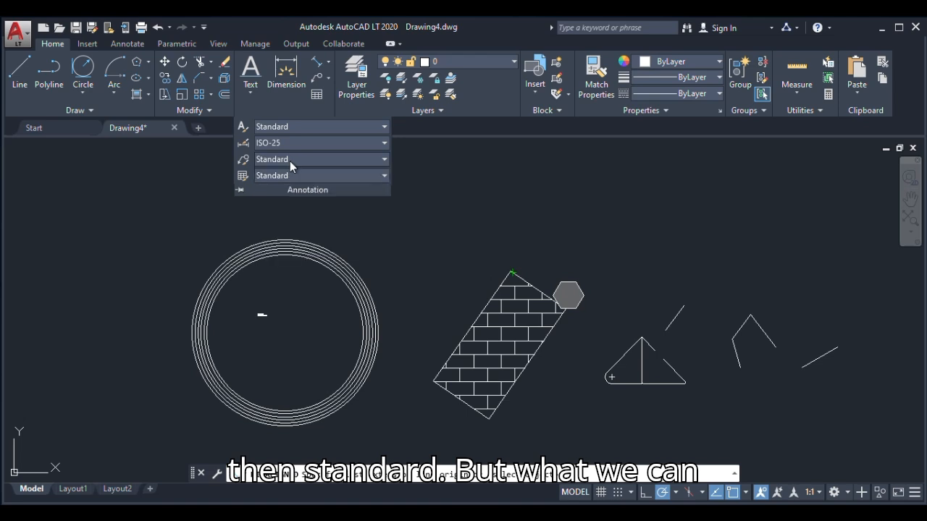
{"action": "left_click", "coordinate": [203, 226]}
{"action": "key", "text": "Escape"}
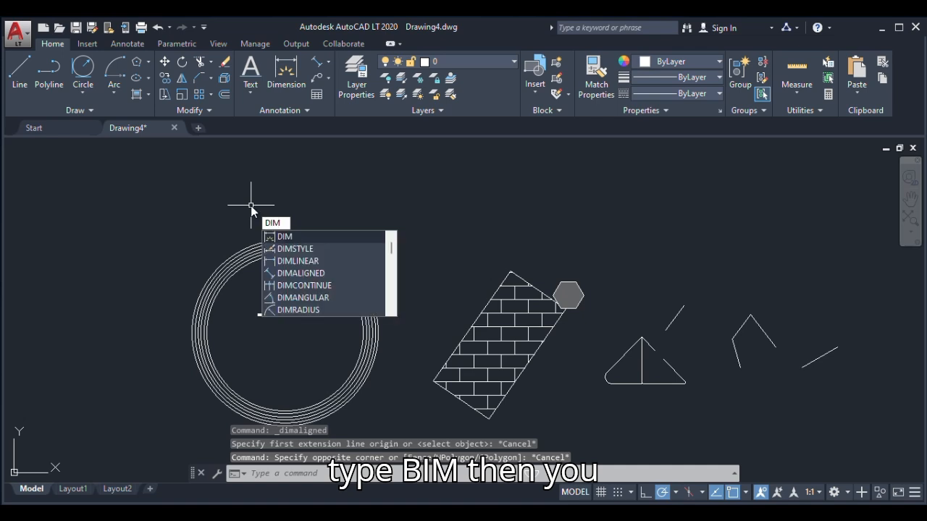
Open the Dimension Style Manager with DIMSTYLE, view the ISO-25 style's line settings and cancel the modification
{"action": "left_click", "coordinate": [295, 248]}
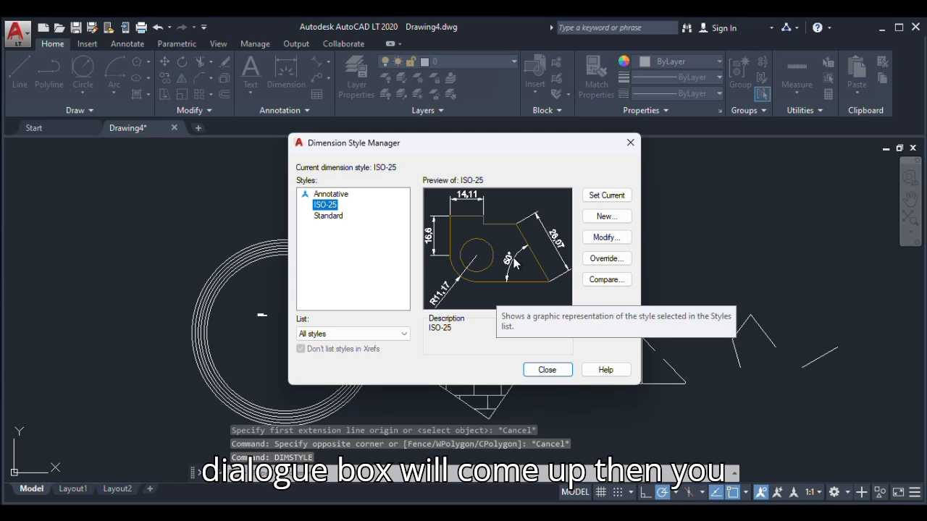
{"action": "left_click", "coordinate": [609, 239]}
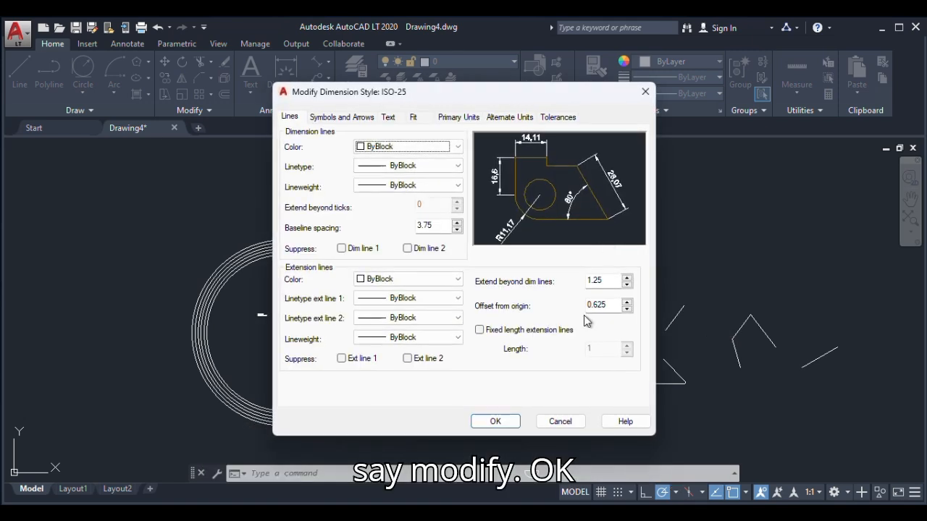
{"action": "left_click", "coordinate": [567, 423]}
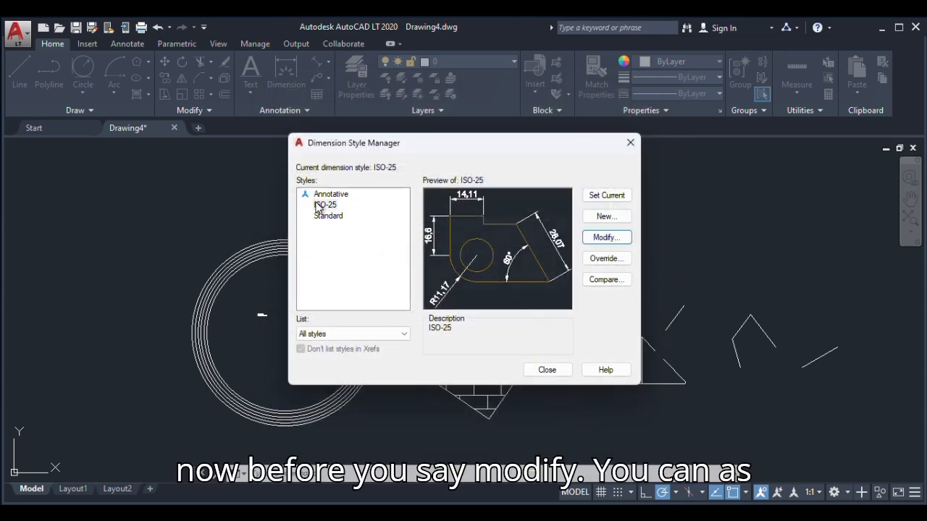
Create a new dimension style named My dimension, starting with the Standard style, and continue to its settings
{"action": "left_click", "coordinate": [605, 216]}
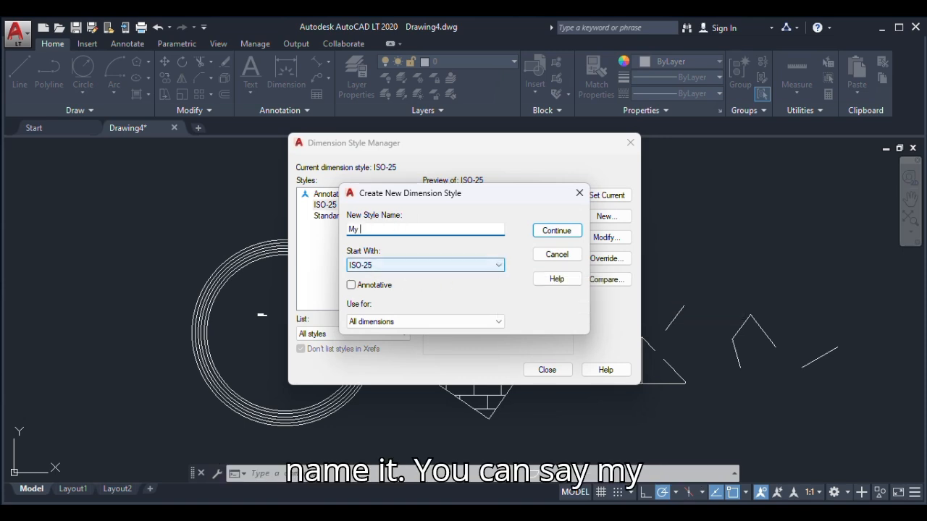
{"action": "type", "text": "My dimen"}
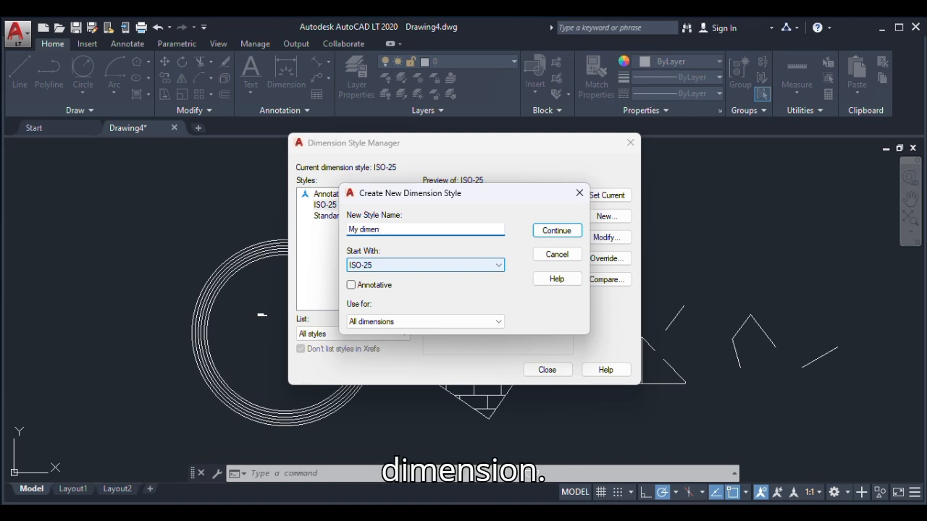
{"action": "type", "text": "ssion"}
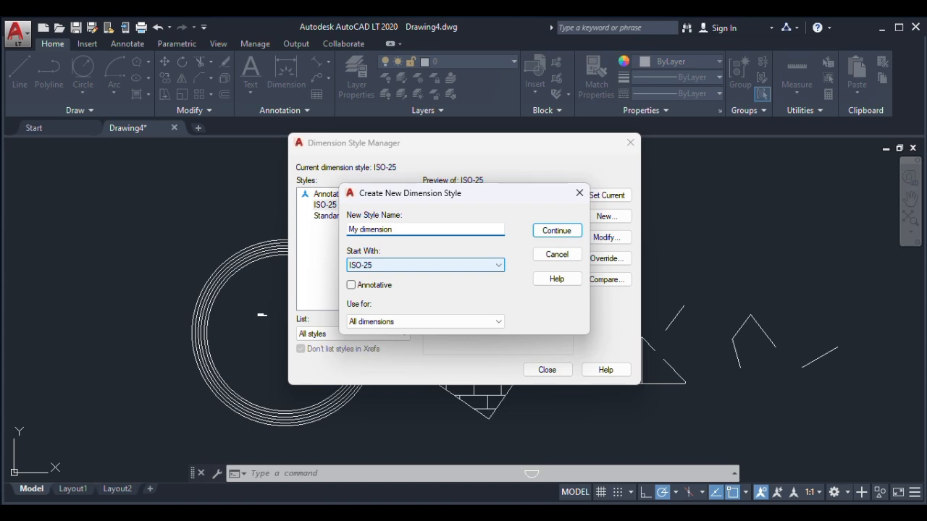
{"action": "left_click", "coordinate": [376, 265]}
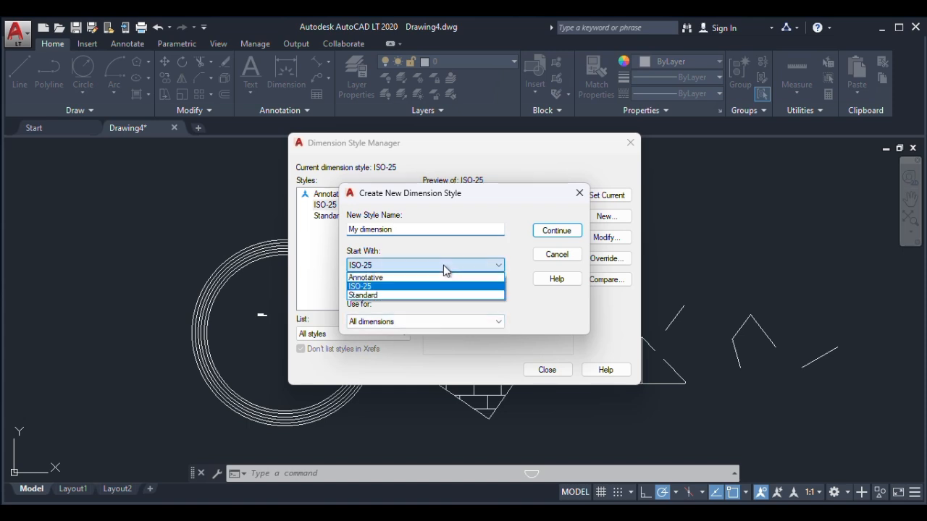
{"action": "left_click", "coordinate": [362, 296]}
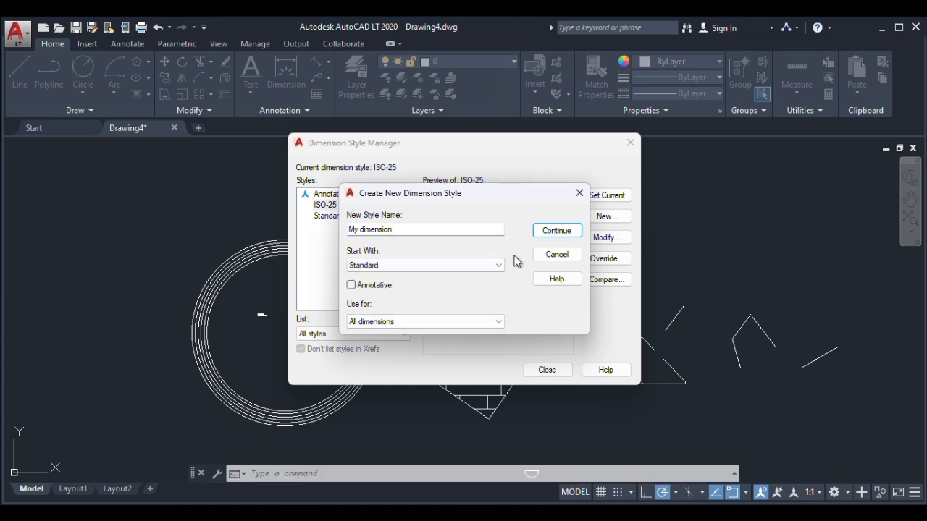
{"action": "left_click", "coordinate": [556, 231]}
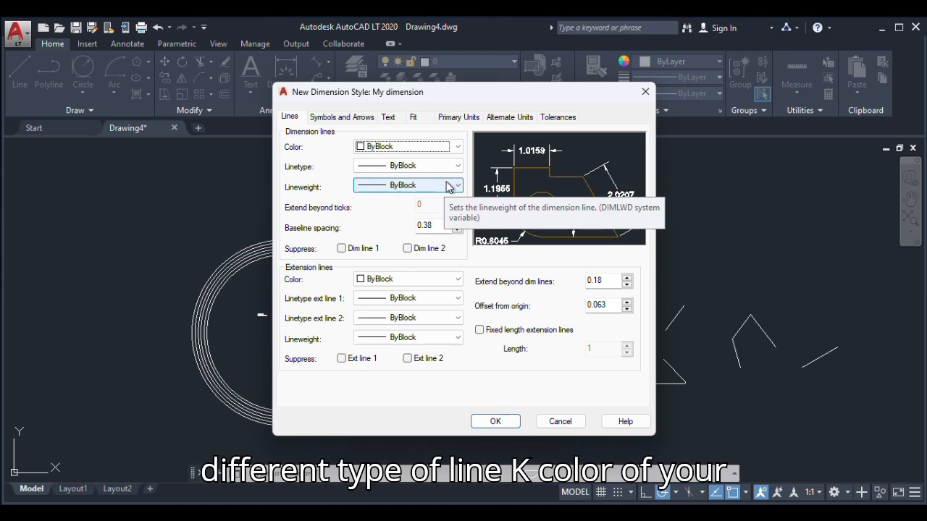
Review the colour, linetype and lineweight options for the new style's dimension lines
{"action": "left_click", "coordinate": [456, 147]}
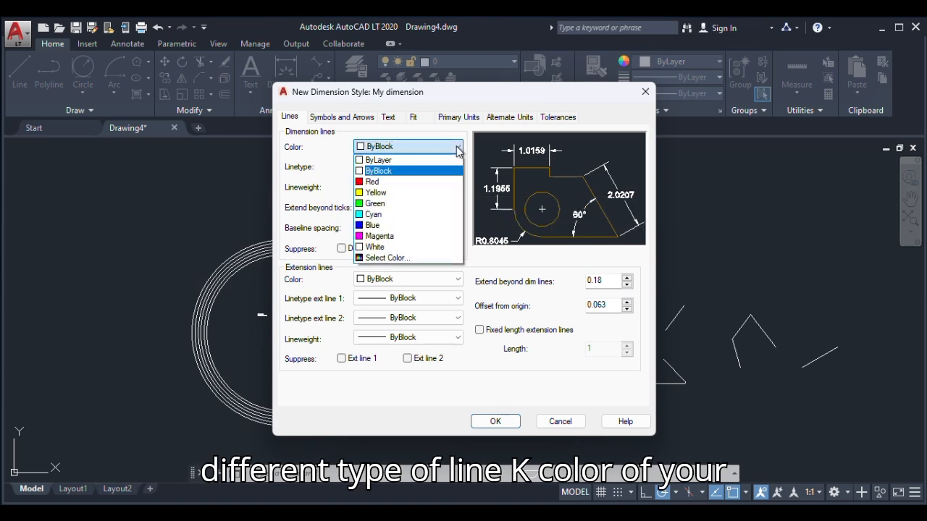
{"action": "left_click", "coordinate": [455, 149]}
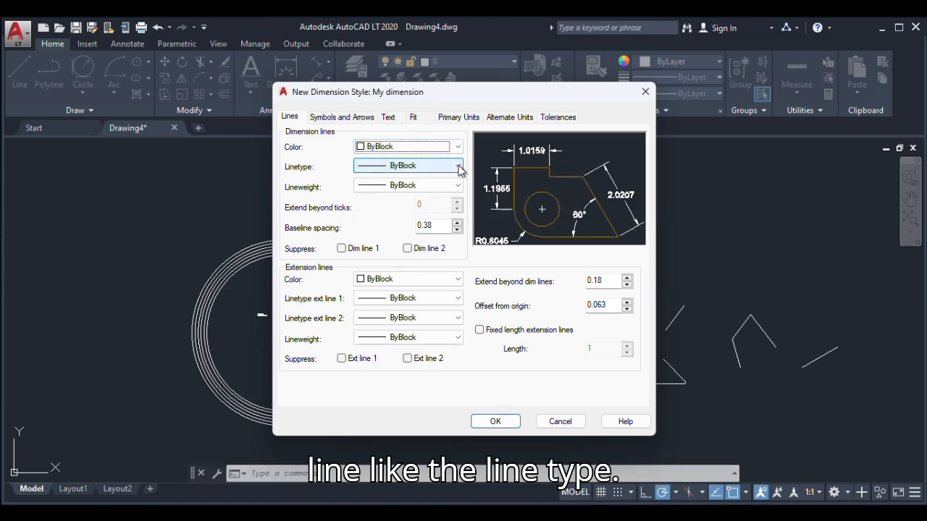
{"action": "left_click", "coordinate": [458, 167]}
{"action": "left_click", "coordinate": [456, 168]}
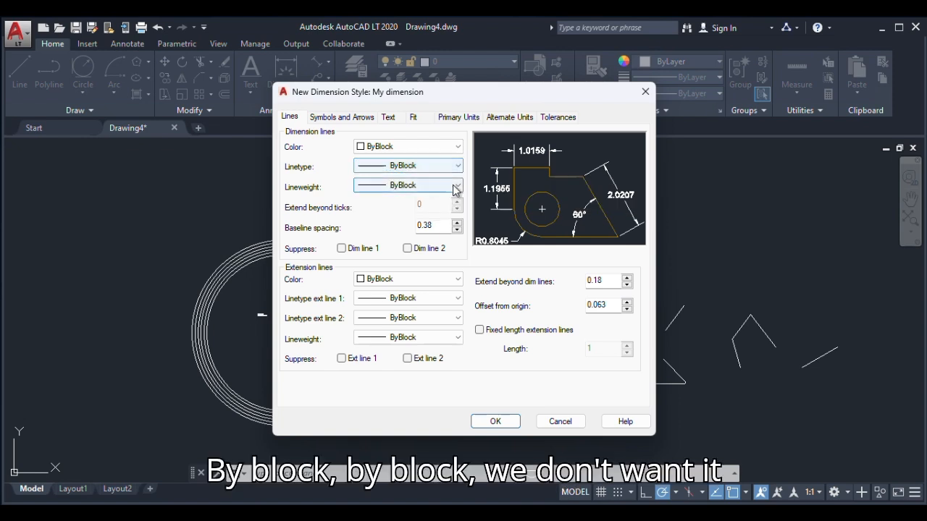
{"action": "left_click", "coordinate": [456, 187]}
{"action": "left_click", "coordinate": [455, 187]}
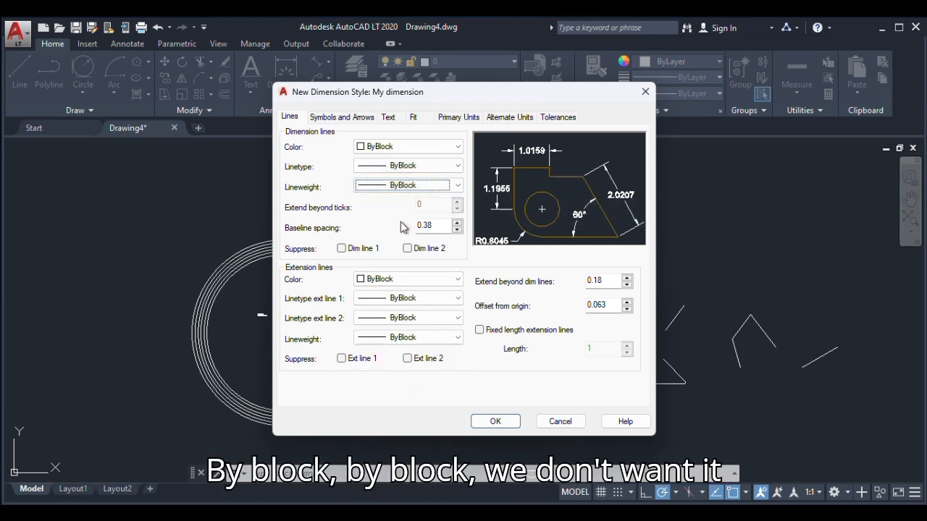
Try suppressing dimension line 1 and using fixed length extension lines, switching both options back off
{"action": "left_click", "coordinate": [342, 249]}
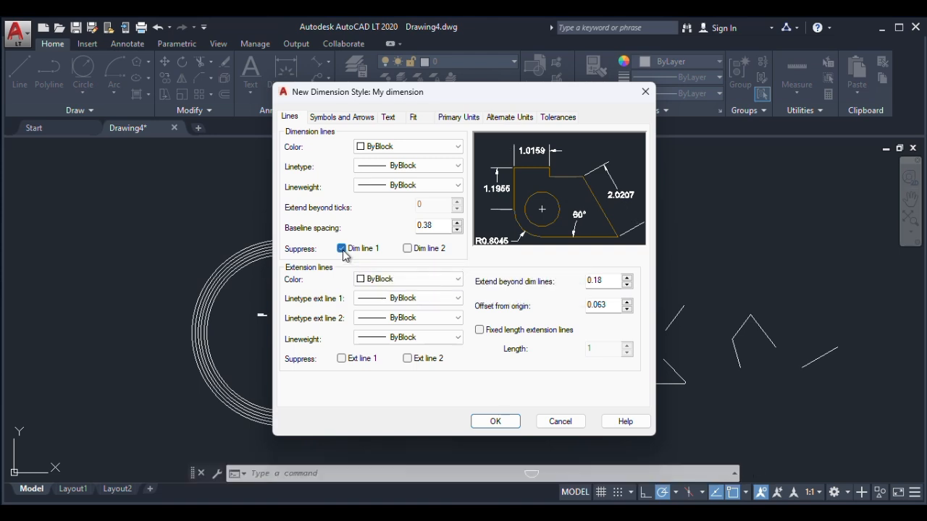
{"action": "left_click", "coordinate": [341, 248]}
{"action": "left_click_drag", "start_coordinate": [433, 225], "coordinate": [402, 227]}
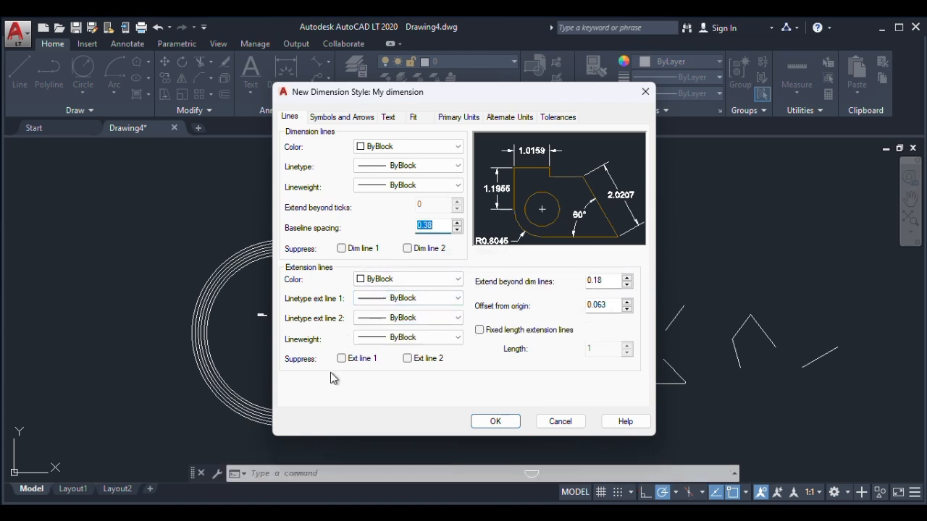
{"action": "left_click", "coordinate": [480, 330]}
{"action": "left_click", "coordinate": [480, 331]}
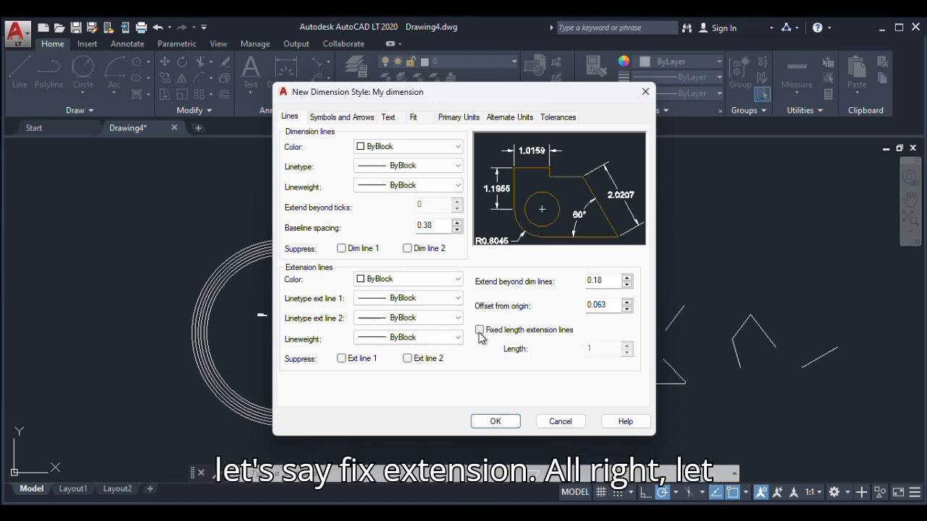
Set the baseline spacing of the dimension lines to 250
{"action": "left_click_drag", "start_coordinate": [433, 226], "coordinate": [373, 228]}
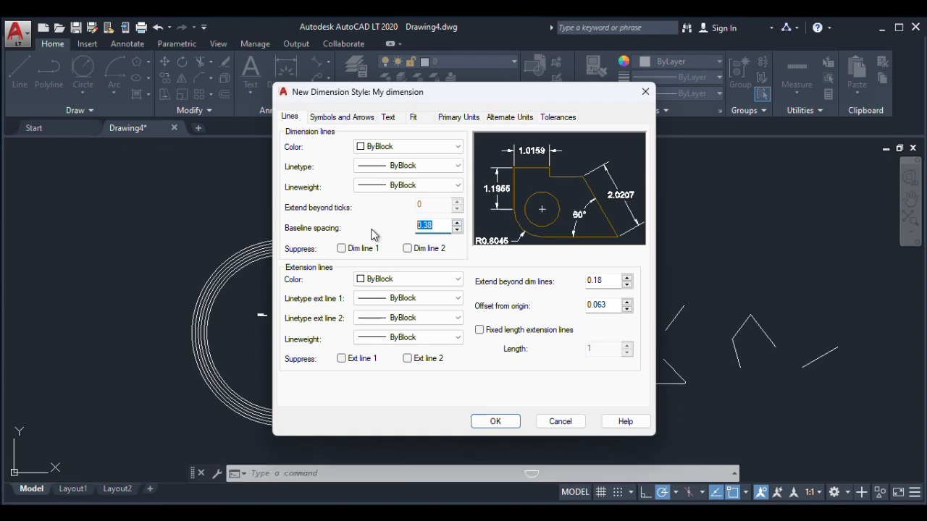
{"action": "type", "text": "250"}
Try the suppress options for dimension line 1 and extension lines 1 and 2, leaving them all off
{"action": "left_click", "coordinate": [344, 249]}
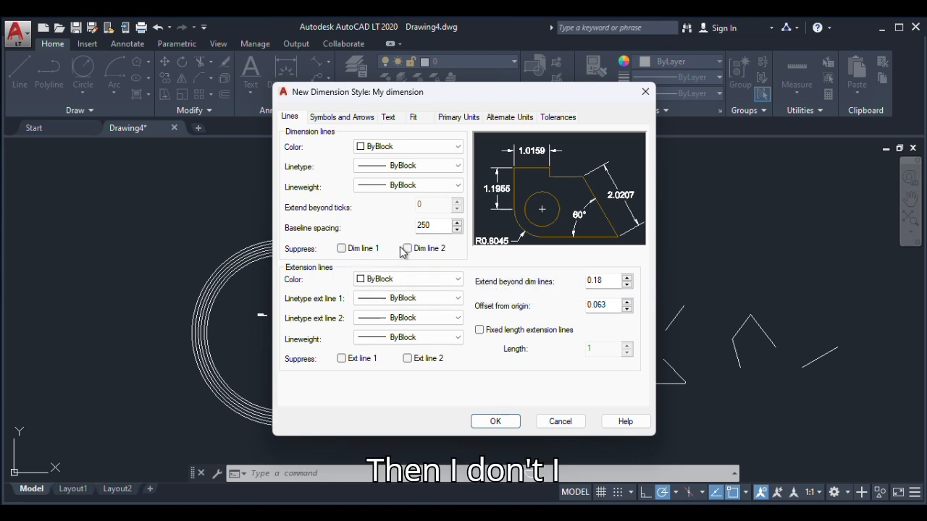
{"action": "left_click", "coordinate": [342, 360]}
{"action": "left_click", "coordinate": [343, 360]}
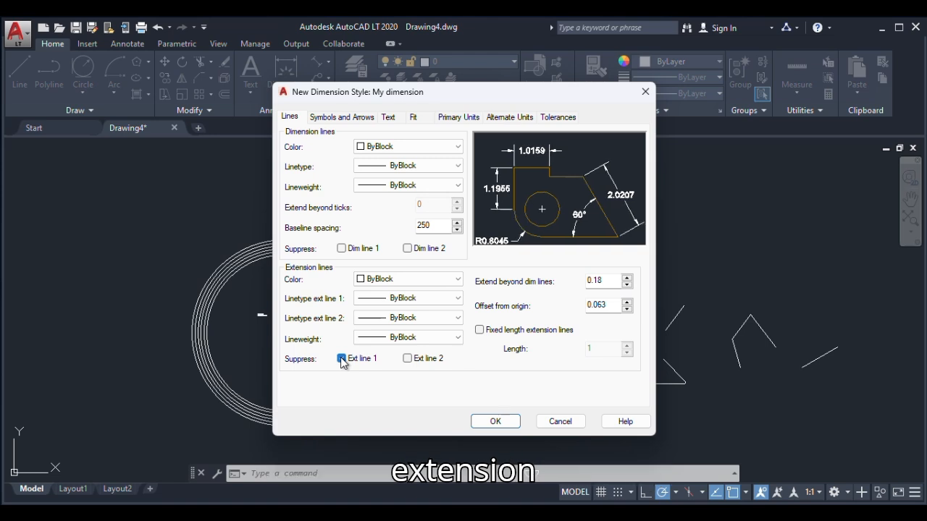
{"action": "left_click", "coordinate": [408, 359]}
{"action": "left_click", "coordinate": [410, 360]}
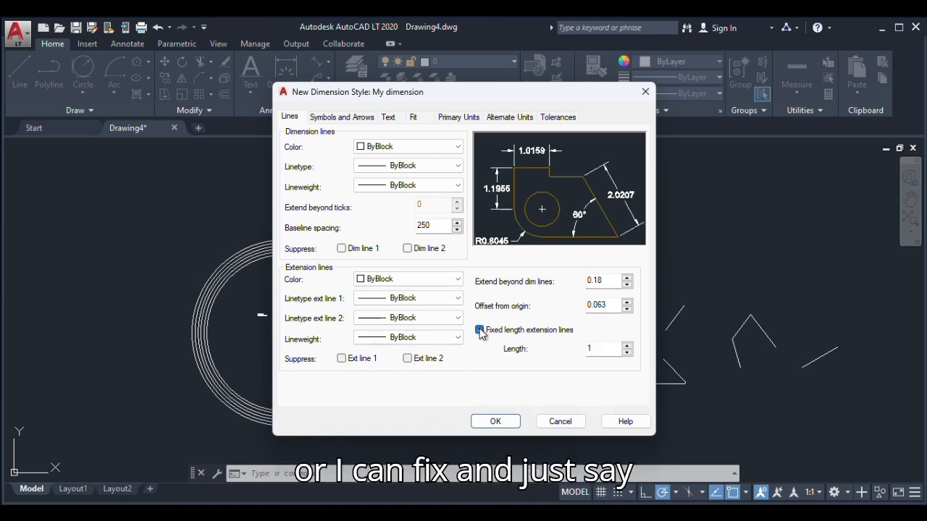
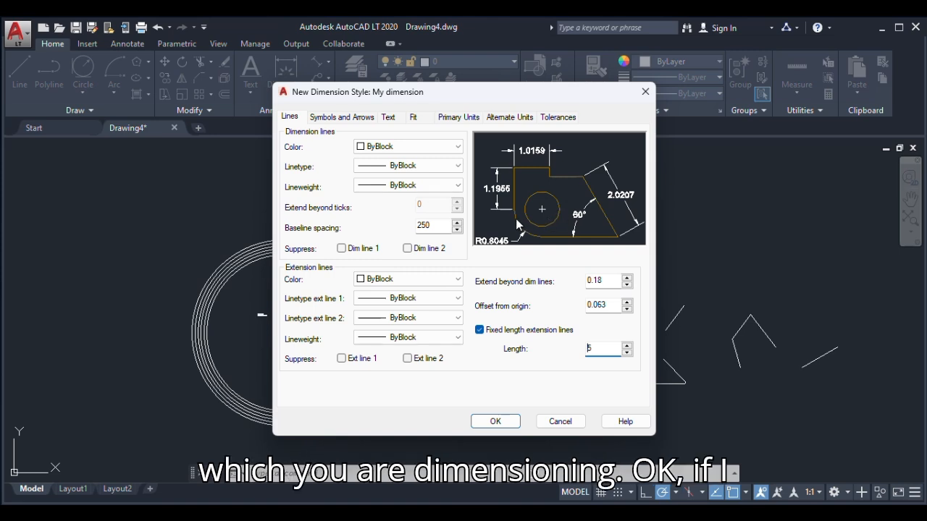
Set the extension lines to extend 20 beyond the dimension lines, with a 50 offset from origin
{"action": "left_click", "coordinate": [342, 359]}
{"action": "left_click", "coordinate": [342, 360]}
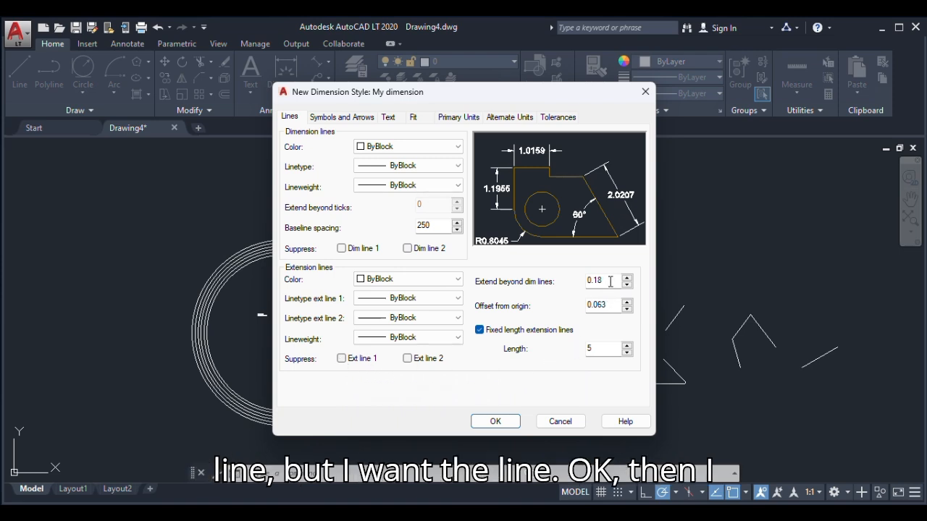
{"action": "left_click_drag", "start_coordinate": [610, 282], "coordinate": [580, 283]}
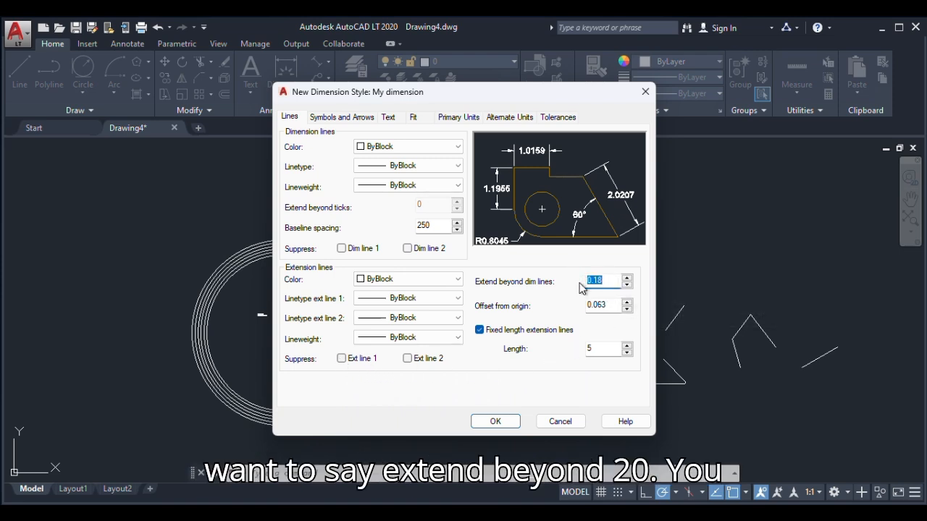
{"action": "key", "text": "Return"}
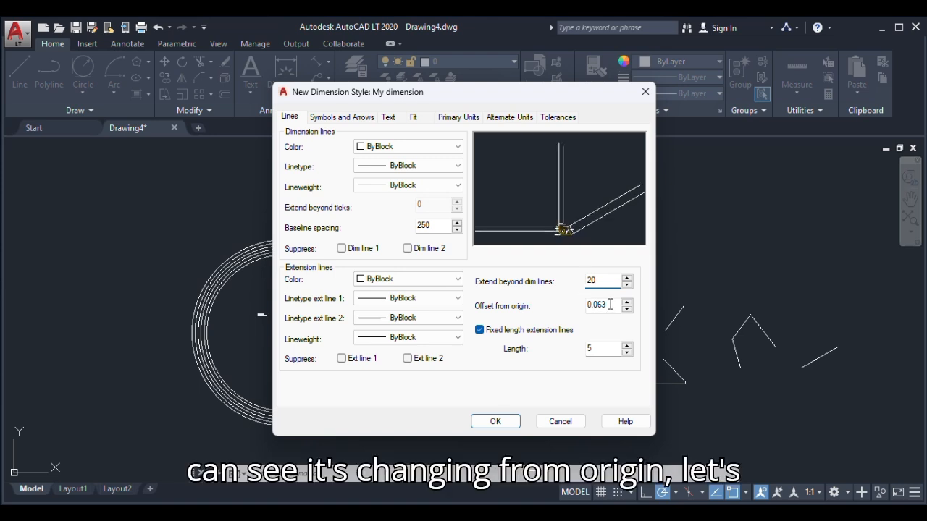
{"action": "left_click_drag", "start_coordinate": [610, 304], "coordinate": [581, 313]}
{"action": "type", "text": "50"}
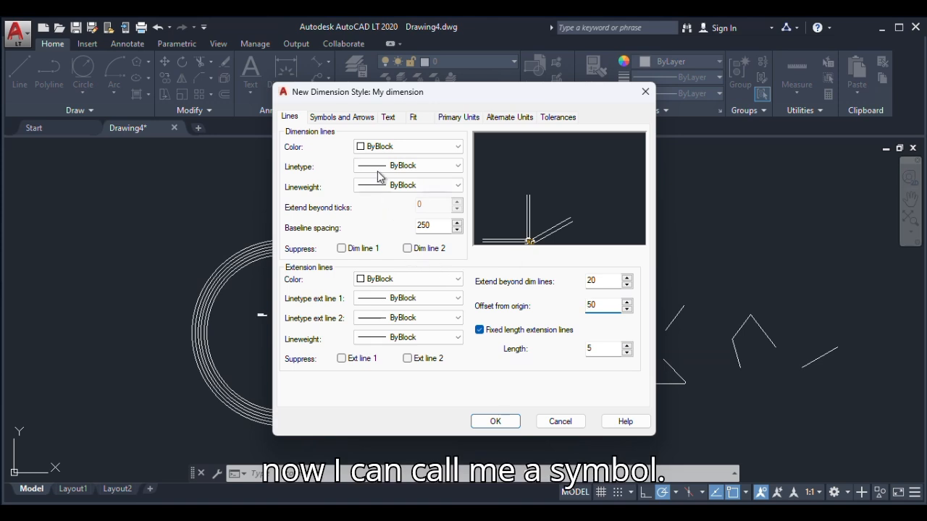
Set the first, second and leader arrowheads to Architectural tick with an arrow size of 20
{"action": "left_click", "coordinate": [334, 117]}
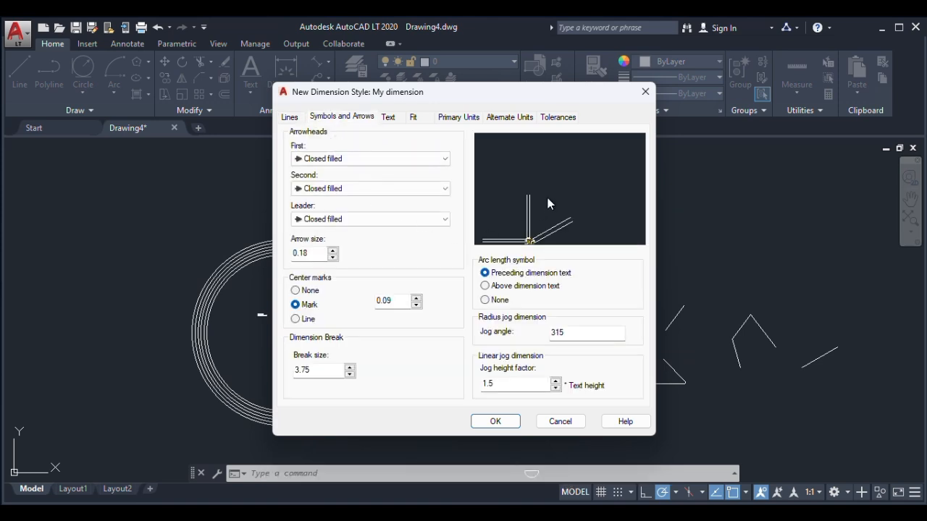
{"action": "left_click", "coordinate": [302, 160]}
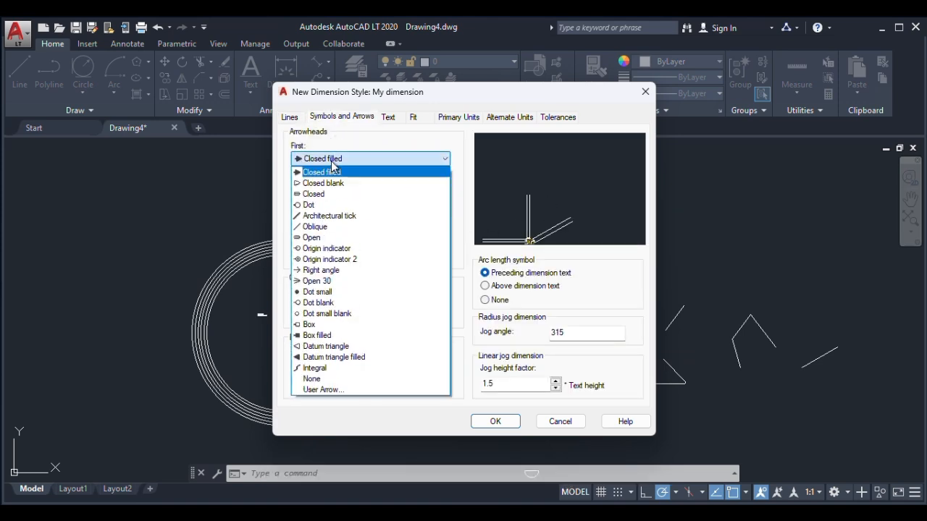
{"action": "left_click", "coordinate": [315, 218]}
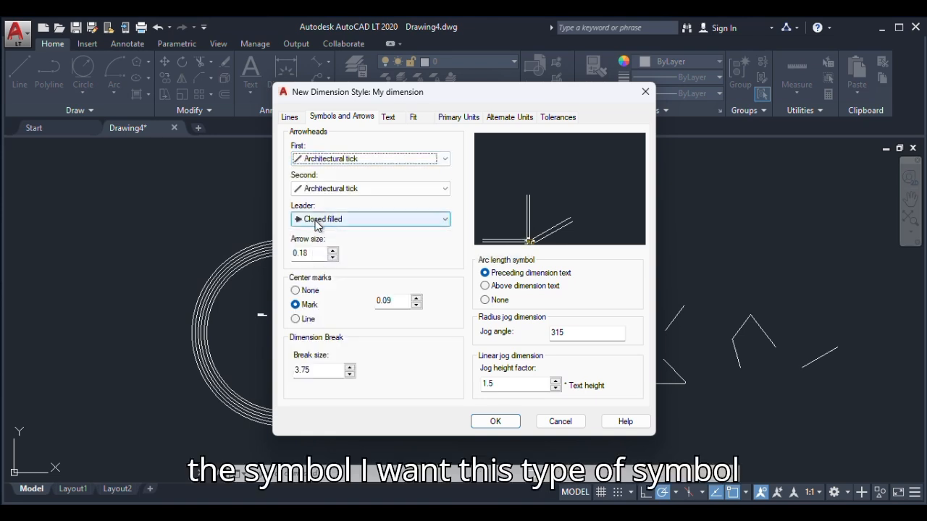
{"action": "left_click", "coordinate": [315, 219]}
{"action": "left_click", "coordinate": [318, 276]}
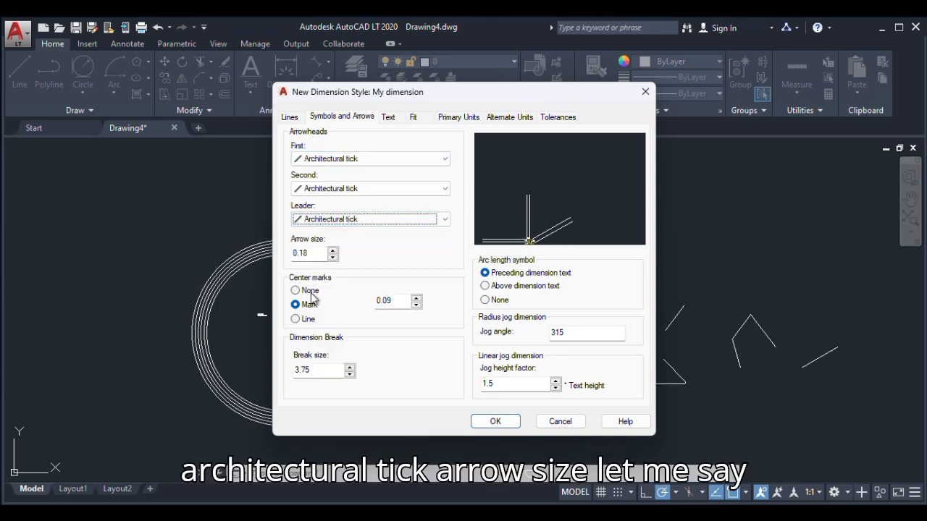
{"action": "left_click_drag", "start_coordinate": [317, 256], "coordinate": [291, 257]}
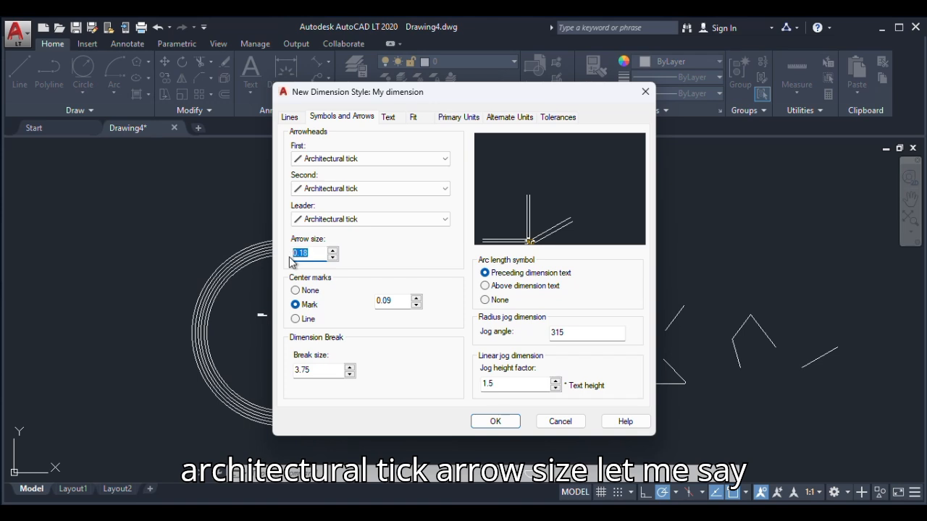
{"action": "type", "text": "20"}
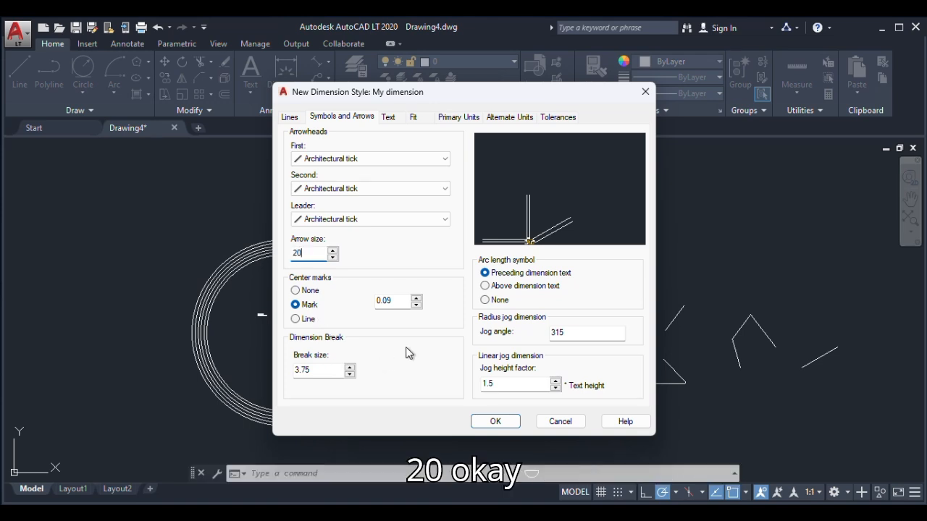
Set the dimension text height to 100 and the text colour to red, keeping the Standard text style
{"action": "left_click", "coordinate": [388, 116]}
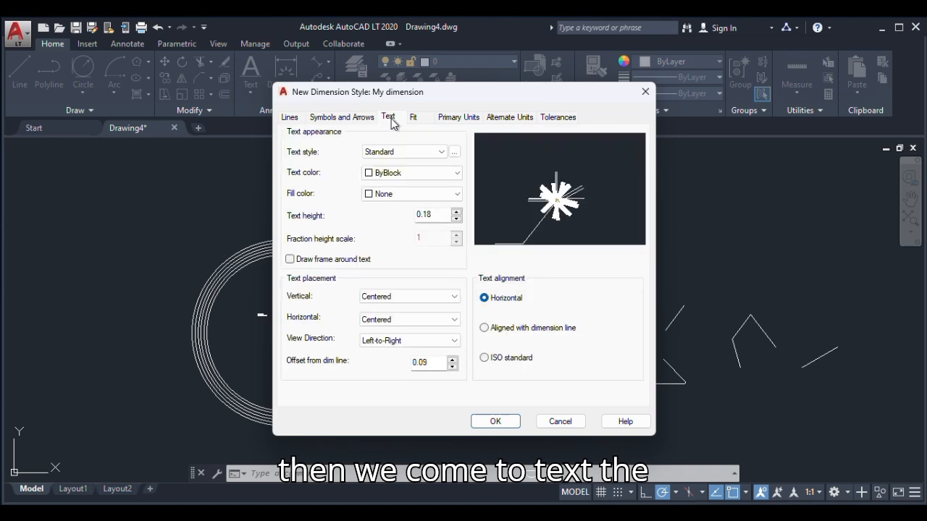
{"action": "double_click", "coordinate": [431, 215]}
{"action": "type", "text": "100"}
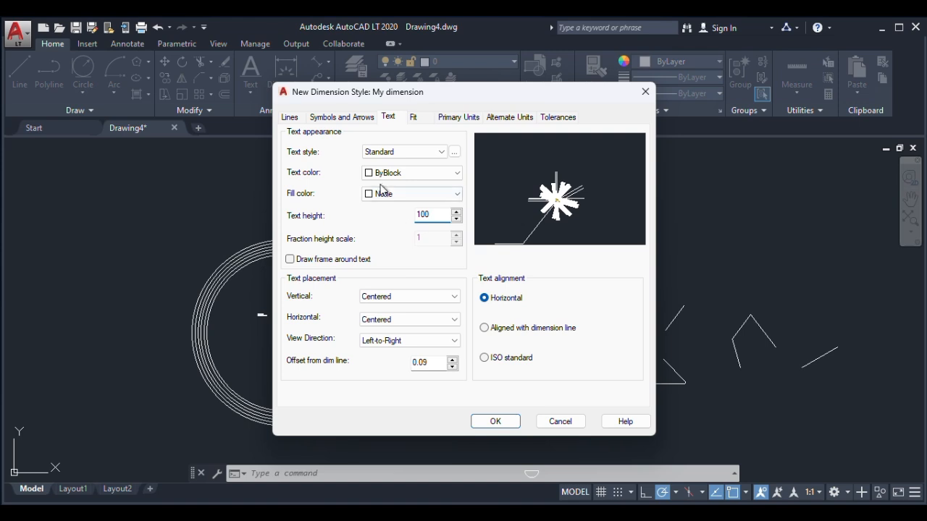
{"action": "left_click", "coordinate": [441, 154]}
{"action": "left_click", "coordinate": [391, 173]}
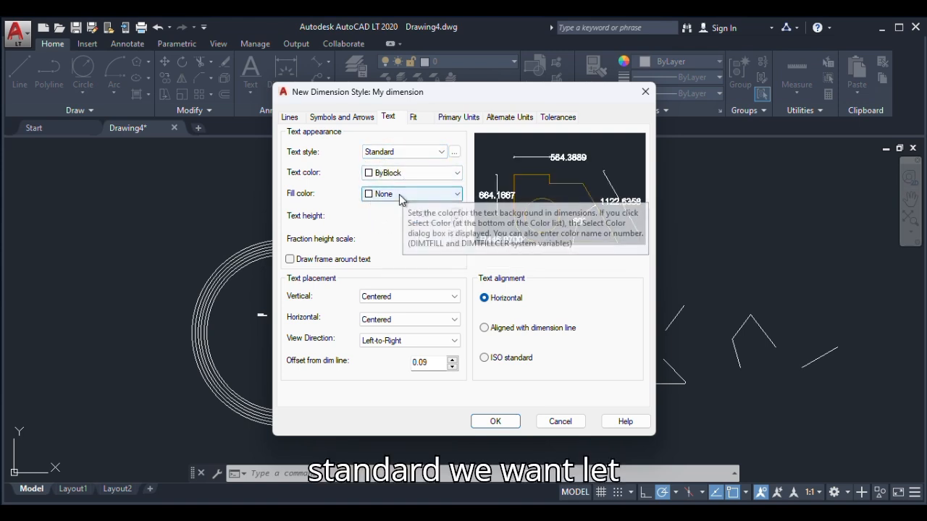
{"action": "left_click", "coordinate": [384, 175]}
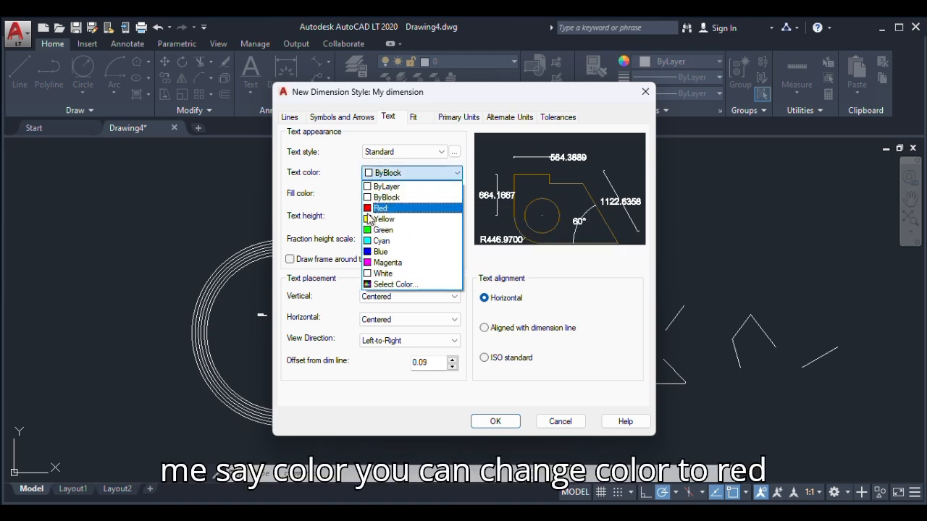
{"action": "left_click", "coordinate": [370, 210]}
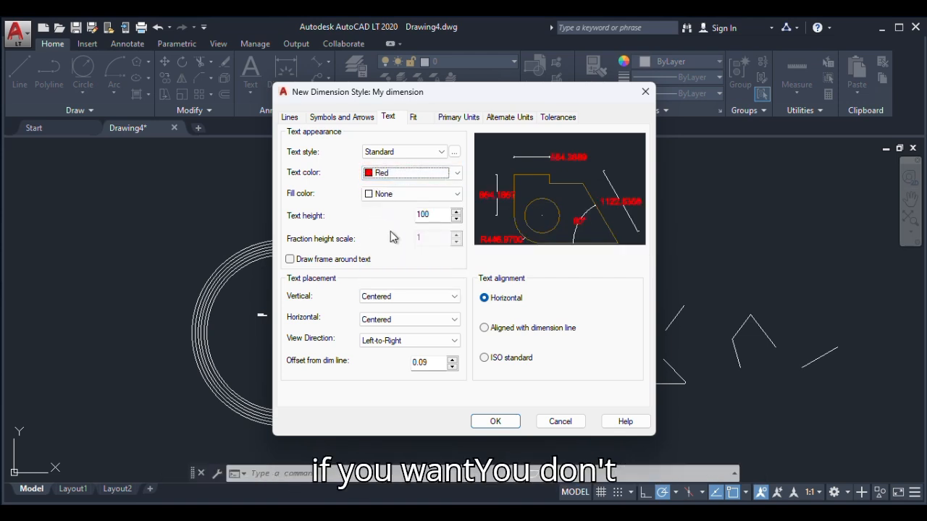
Try a frame around the dimension text and a red text fill, turning both back off
{"action": "left_click", "coordinate": [290, 260]}
{"action": "left_click", "coordinate": [290, 260]}
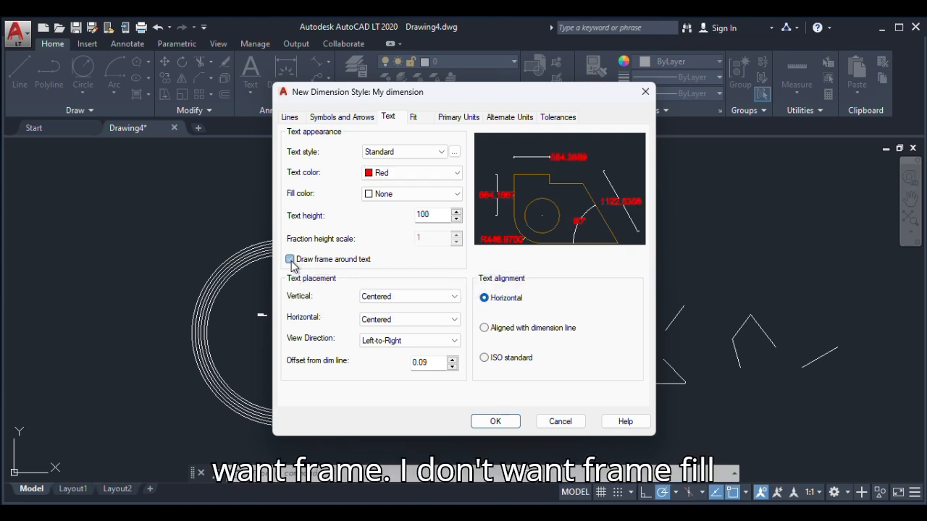
{"action": "left_click", "coordinate": [370, 196]}
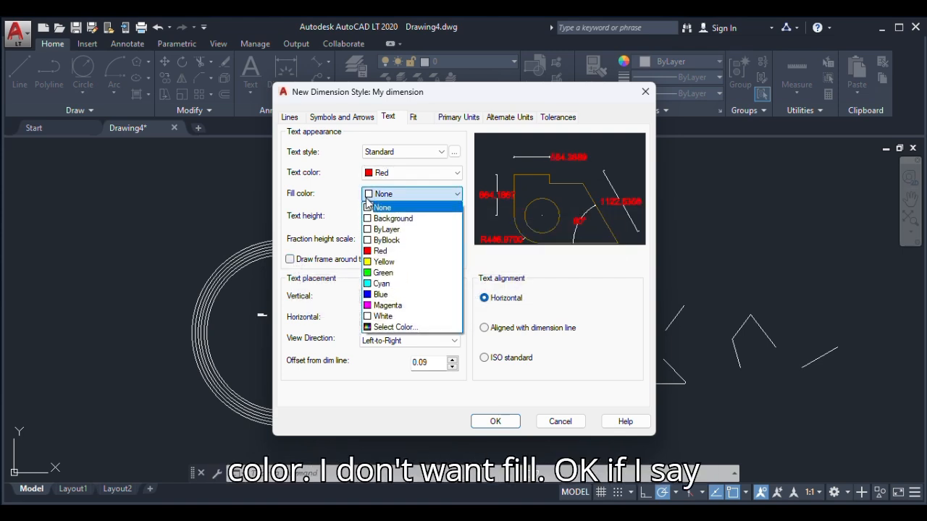
{"action": "left_click", "coordinate": [369, 210]}
{"action": "left_click", "coordinate": [368, 194]}
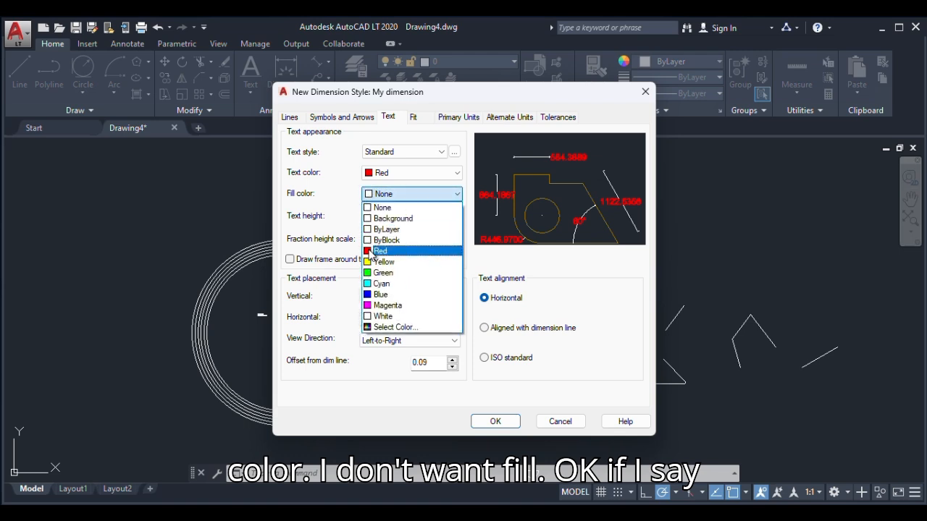
{"action": "left_click", "coordinate": [378, 251]}
{"action": "left_click", "coordinate": [376, 195]}
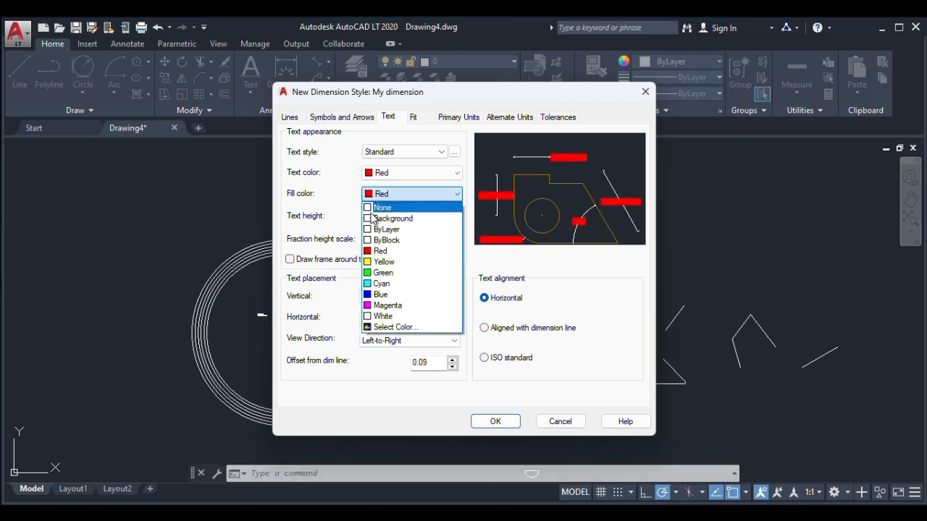
{"action": "left_click", "coordinate": [374, 206]}
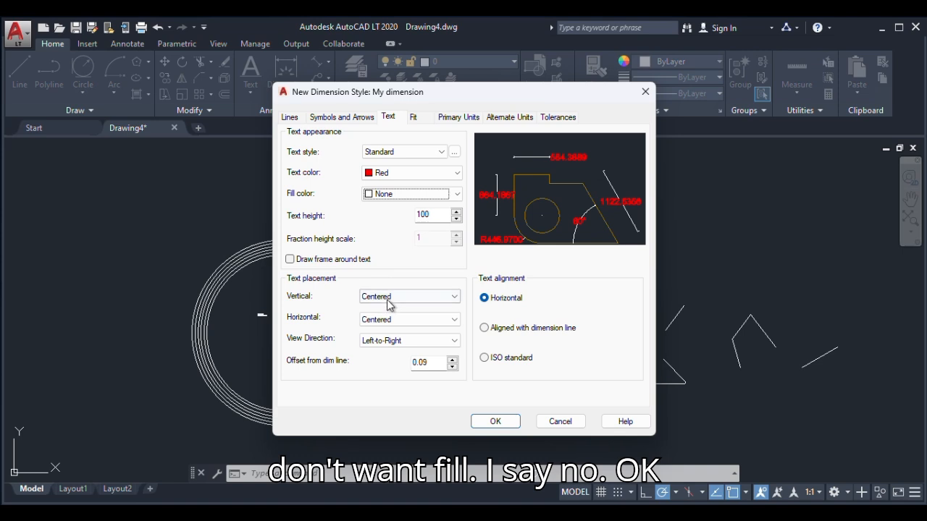
Set the linear dimension precision in the primary units to 0.0 and accept the new dimension style
{"action": "left_click", "coordinate": [418, 121]}
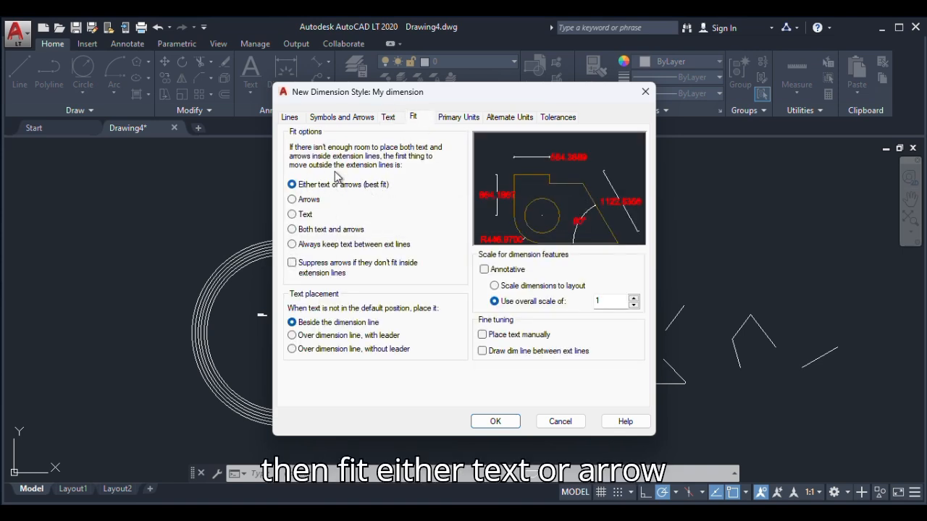
{"action": "left_click", "coordinate": [458, 117]}
{"action": "left_click", "coordinate": [369, 165]}
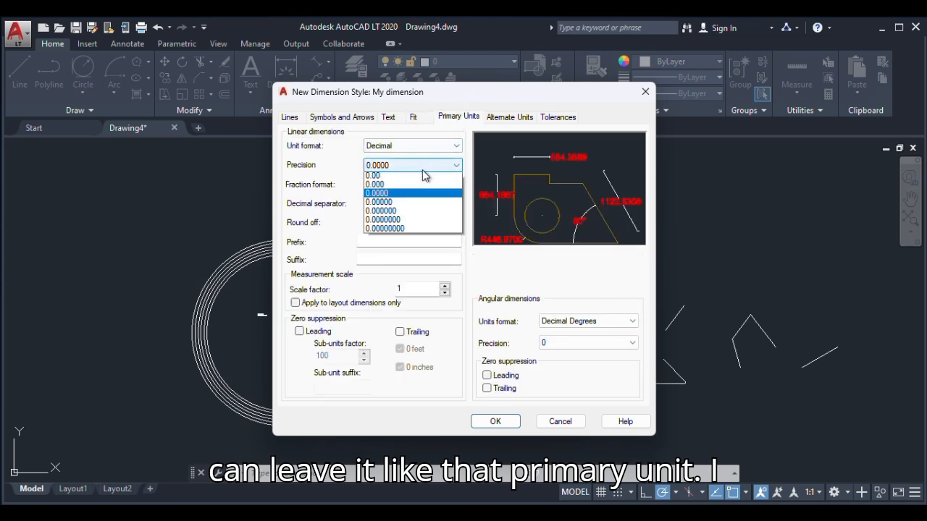
{"action": "left_click", "coordinate": [372, 186]}
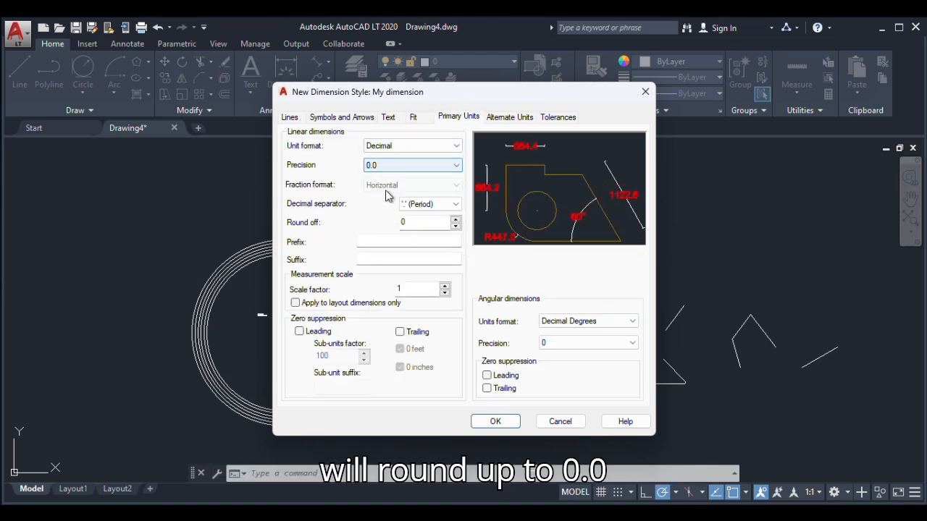
{"action": "left_click", "coordinate": [491, 423]}
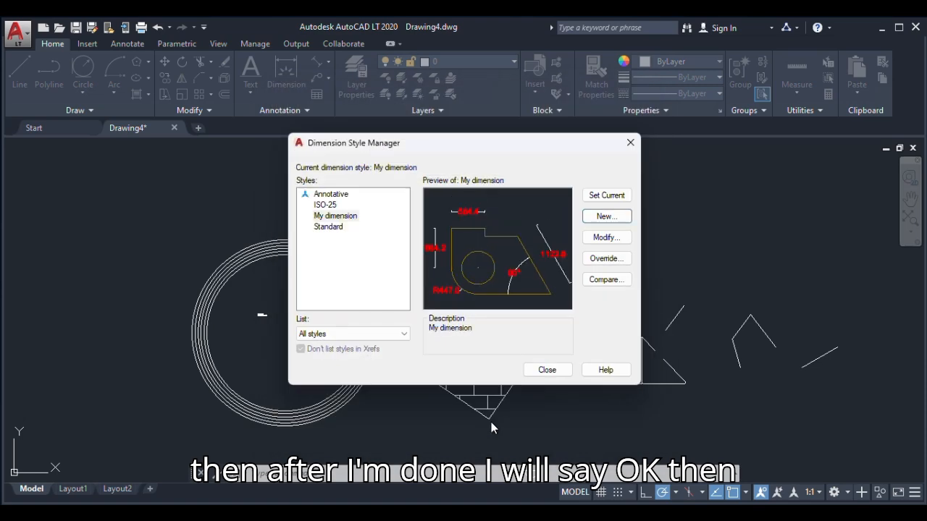
Make the My dimension style current and close the Dimension Style Manager
{"action": "left_click", "coordinate": [339, 219]}
{"action": "left_click", "coordinate": [607, 196]}
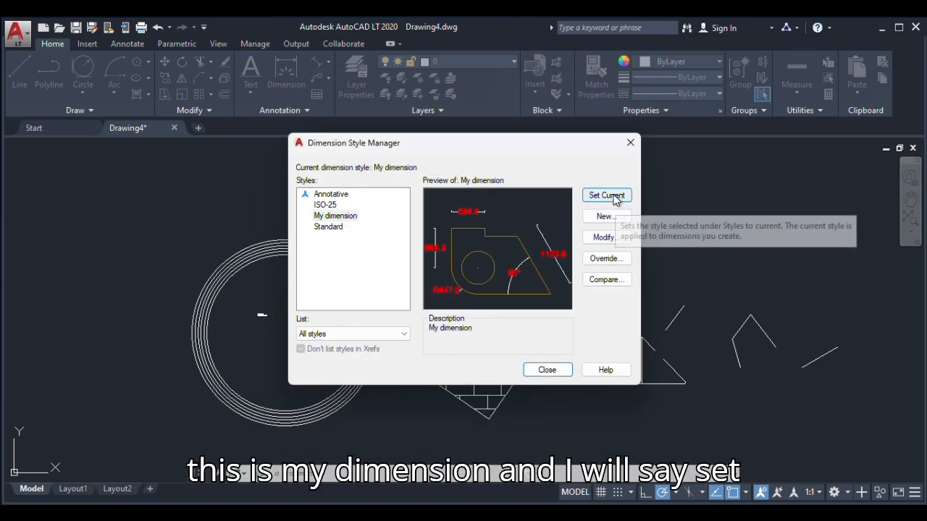
{"action": "left_click", "coordinate": [547, 370]}
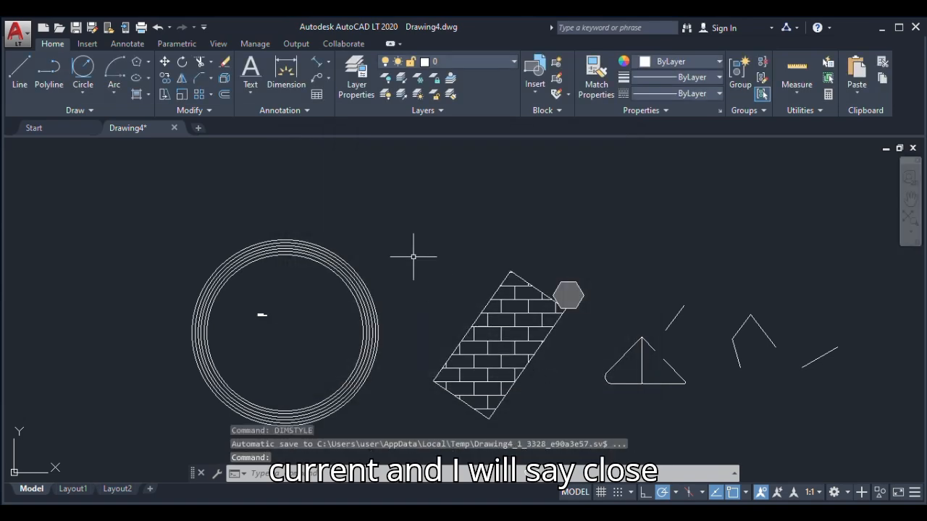
Dimension the left long edge of the brick-hatched rectangle, placing the dimension line outside and parallel to that edge
{"action": "left_click", "coordinate": [291, 67]}
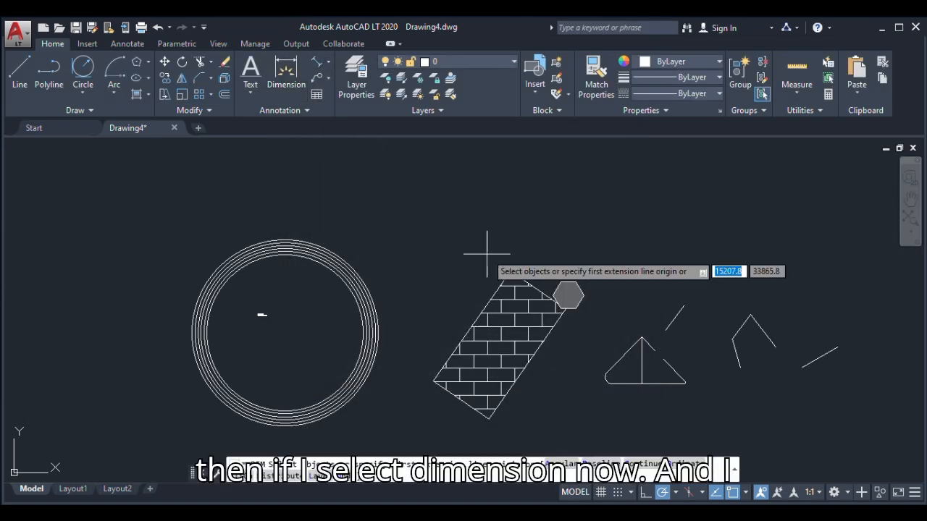
{"action": "scroll", "coordinate": [511, 271], "scroll_direction": "up", "scroll_amount": 5}
{"action": "scroll", "coordinate": [512, 273], "scroll_direction": "up", "scroll_amount": 2}
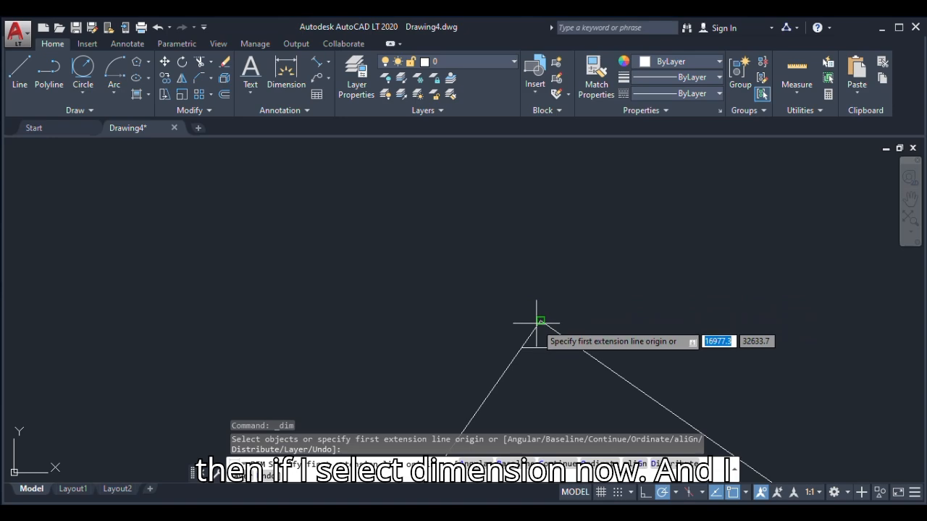
{"action": "left_click", "coordinate": [540, 320]}
{"action": "scroll", "coordinate": [572, 258], "scroll_direction": "down", "scroll_amount": 5}
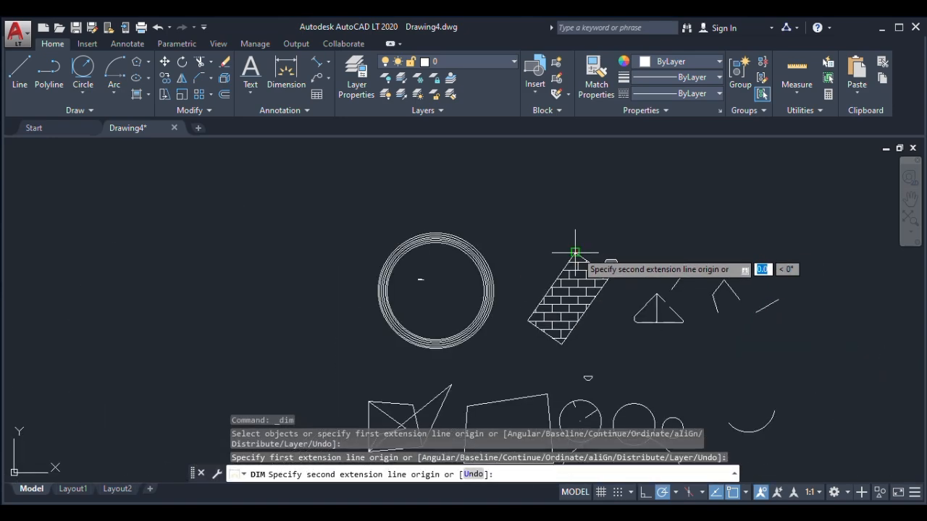
{"action": "scroll", "coordinate": [550, 304], "scroll_direction": "up", "scroll_amount": 5}
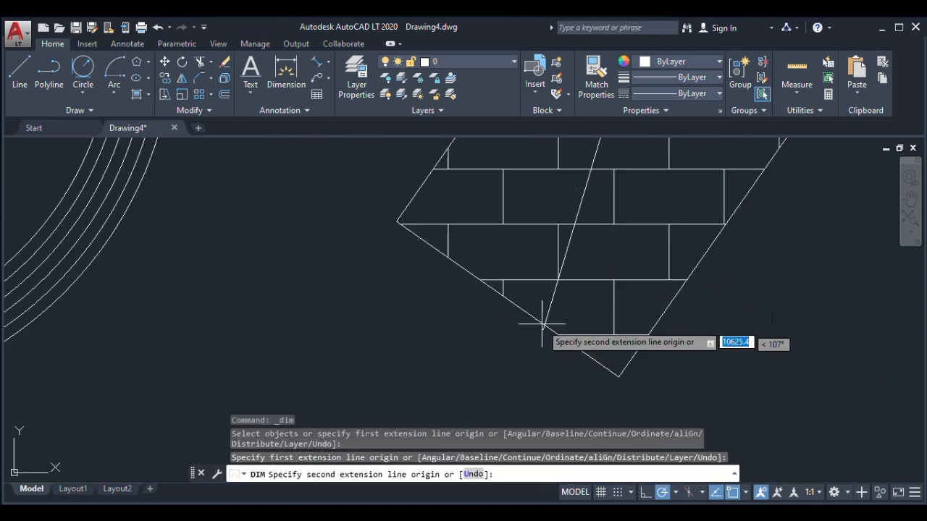
{"action": "left_click", "coordinate": [396, 220]}
{"action": "scroll", "coordinate": [428, 355], "scroll_direction": "down", "scroll_amount": 5}
{"action": "scroll", "coordinate": [428, 355], "scroll_direction": "up", "scroll_amount": 4}
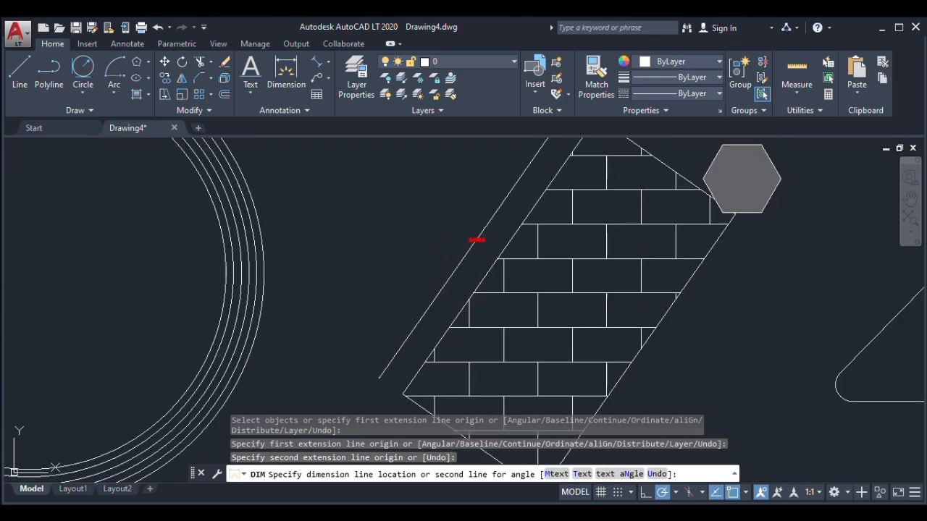
{"action": "left_click", "coordinate": [478, 240]}
Examine the text and the line ends of the dimension beside the brick-hatched rectangle
{"action": "scroll", "coordinate": [478, 240], "scroll_direction": "up", "scroll_amount": 2}
{"action": "scroll", "coordinate": [481, 209], "scroll_direction": "down", "scroll_amount": 3}
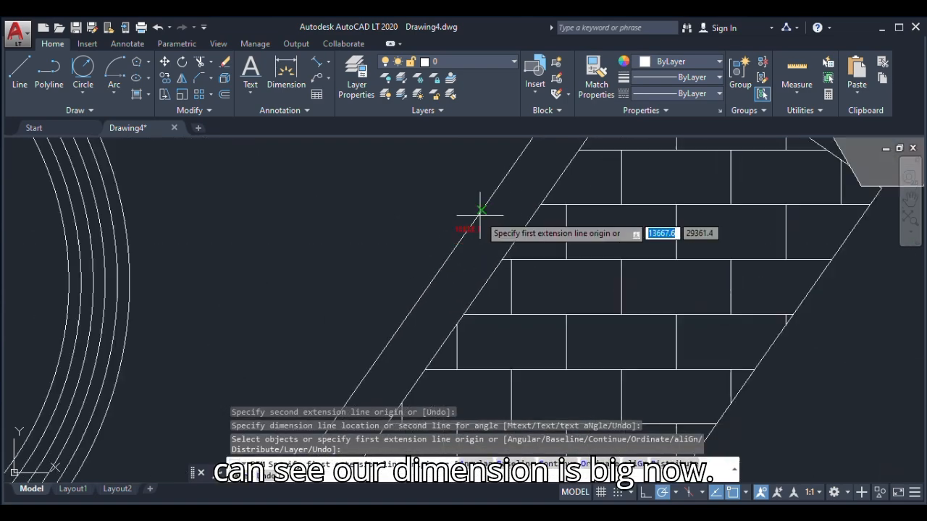
{"action": "scroll", "coordinate": [500, 275], "scroll_direction": "up", "scroll_amount": 3}
{"action": "scroll", "coordinate": [509, 290], "scroll_direction": "down", "scroll_amount": 3}
{"action": "scroll", "coordinate": [460, 218], "scroll_direction": "up", "scroll_amount": 1}
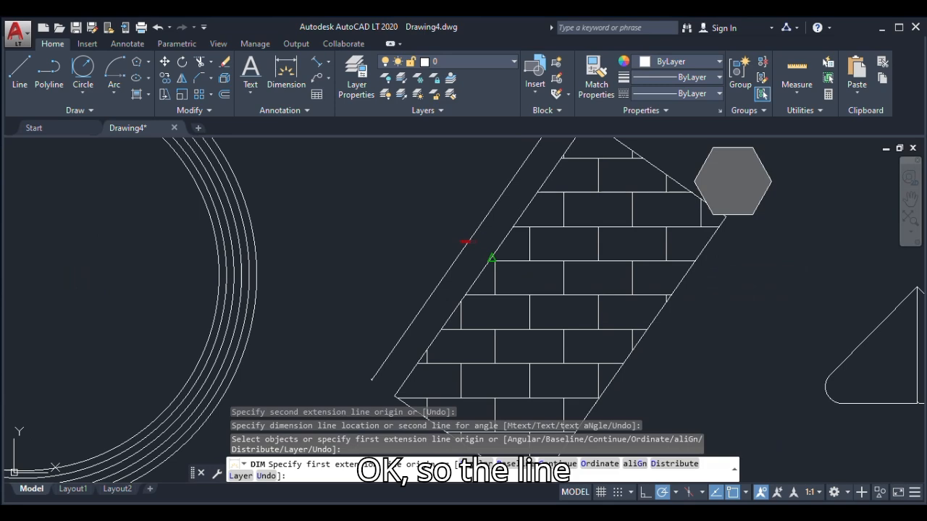
{"action": "scroll", "coordinate": [376, 373], "scroll_direction": "up", "scroll_amount": 5}
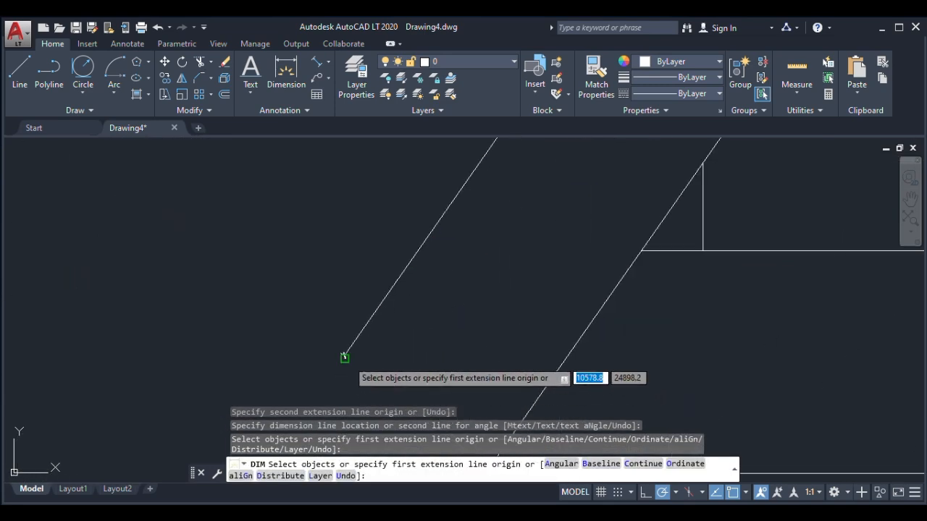
{"action": "scroll", "coordinate": [358, 336], "scroll_direction": "down", "scroll_amount": 4}
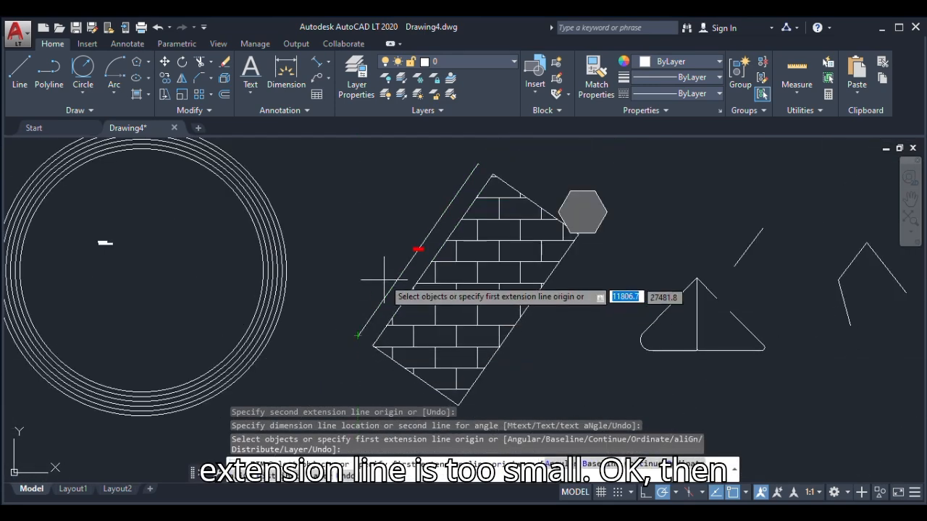
Modify the My dimension style, setting both the extension line offset from origin and the extension beyond dimension lines to 5
{"action": "key", "text": "Escape"}
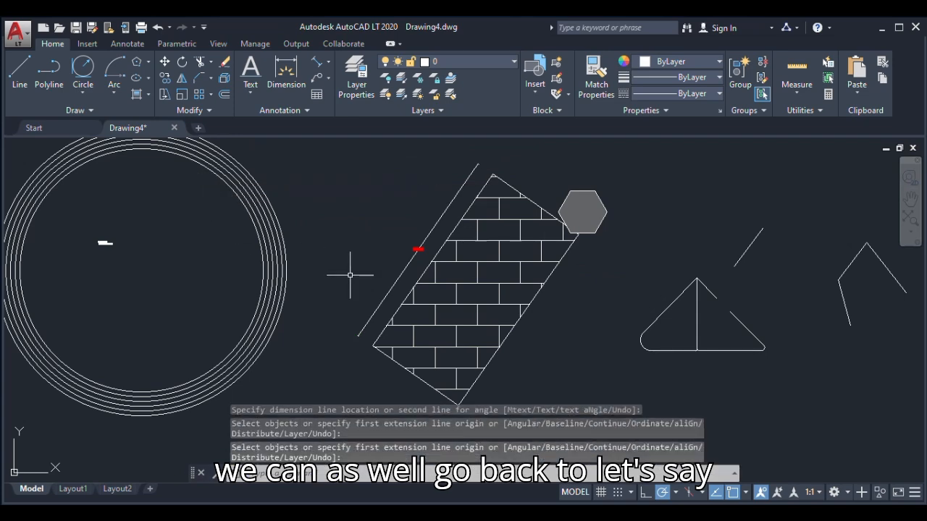
{"action": "type", "text": "DIM"}
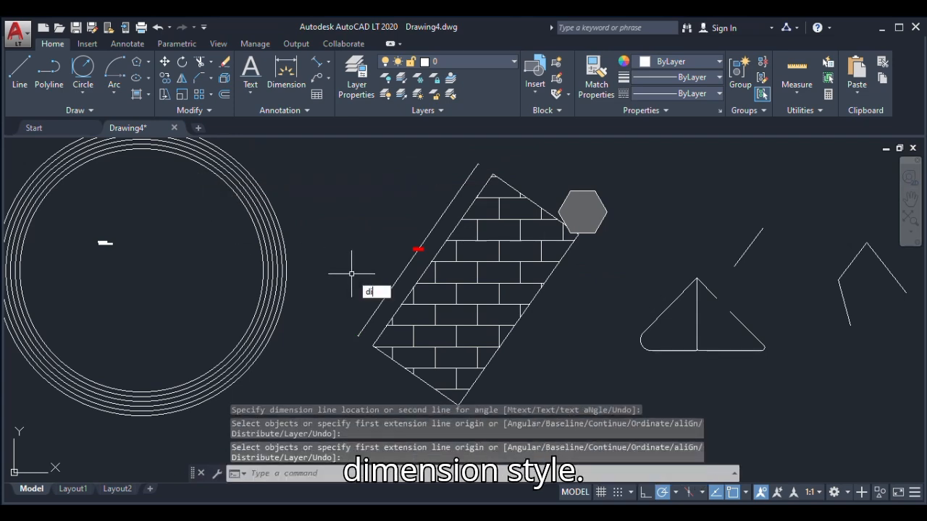
{"action": "left_click", "coordinate": [426, 319]}
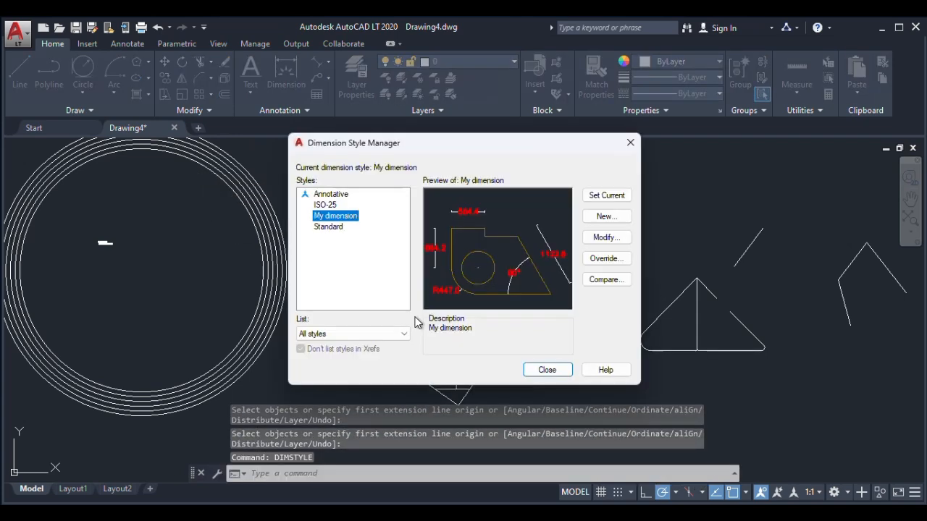
{"action": "left_click", "coordinate": [614, 245]}
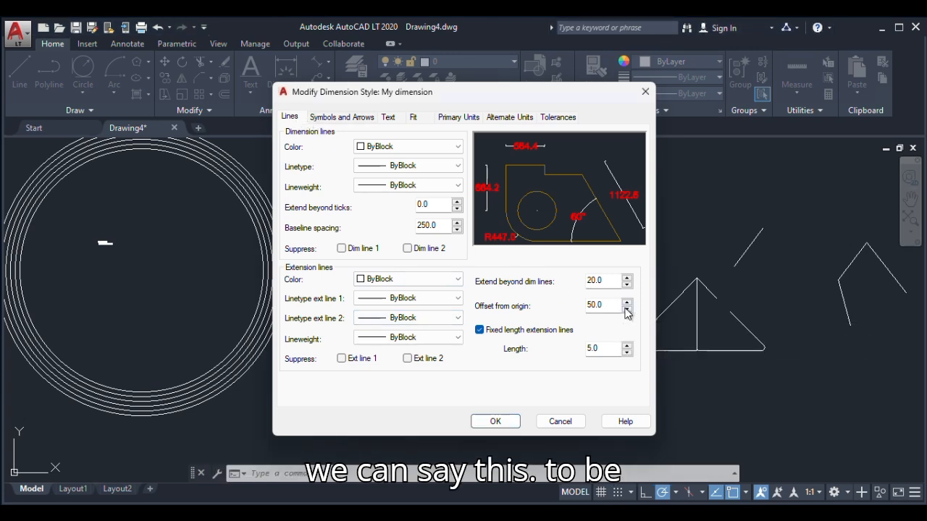
{"action": "left_click_drag", "start_coordinate": [607, 306], "coordinate": [591, 306]}
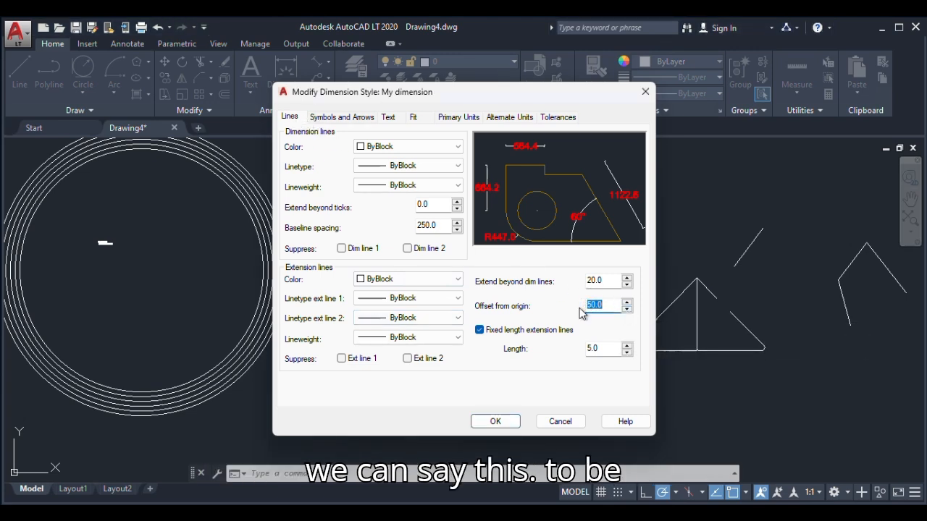
{"action": "type", "text": "5"}
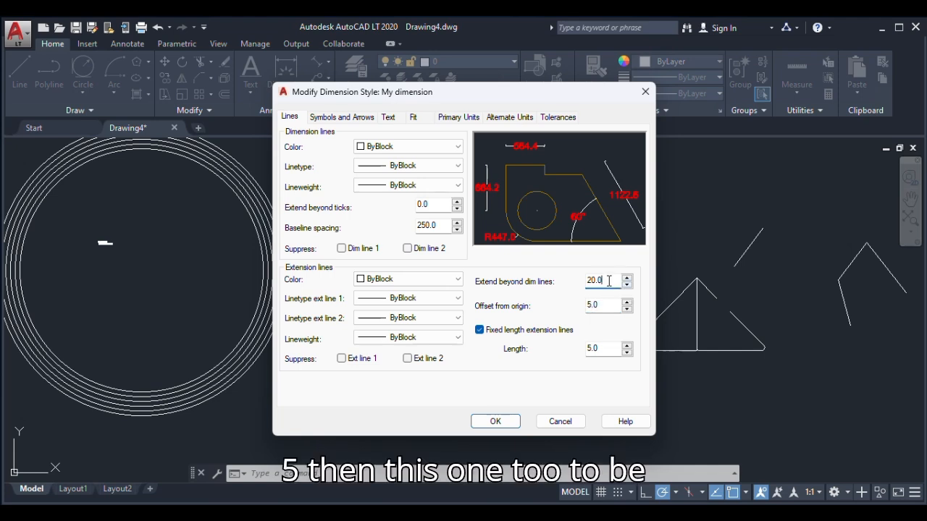
{"action": "type", "text": "5"}
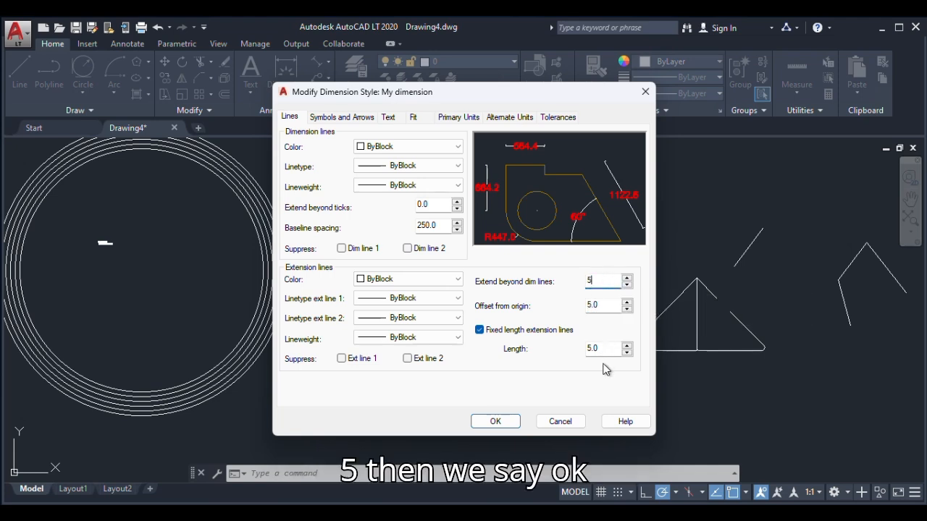
{"action": "left_click", "coordinate": [497, 422]}
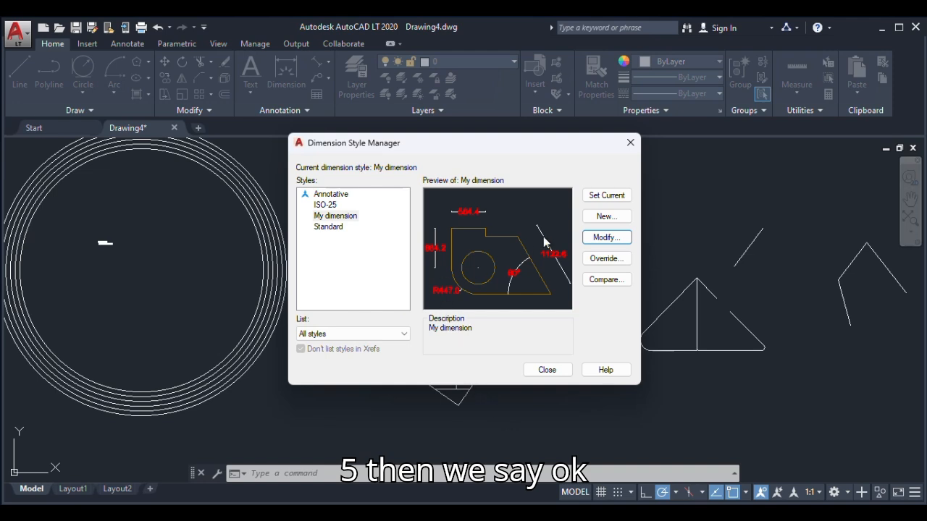
Make the modified My dimension style current and inspect the lower end of the dimension beside the brick-hatched rectangle
{"action": "left_click", "coordinate": [604, 197]}
{"action": "left_click", "coordinate": [547, 370]}
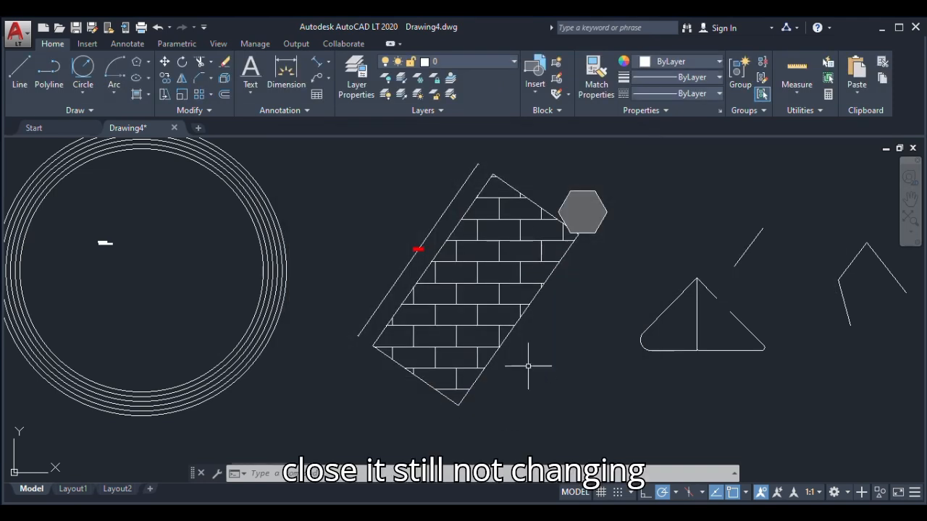
{"action": "scroll", "coordinate": [371, 339], "scroll_direction": "up", "scroll_amount": 8}
{"action": "scroll", "coordinate": [354, 361], "scroll_direction": "down", "scroll_amount": 6}
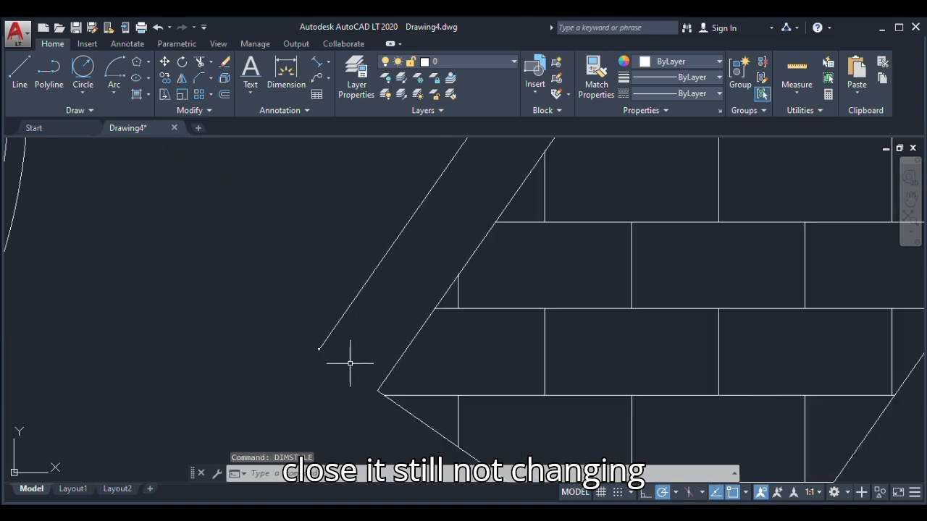
Turn off fixed length extension lines in the My dimension style and set offset from origin and extend beyond dim lines to 10
{"action": "type", "text": "d"}
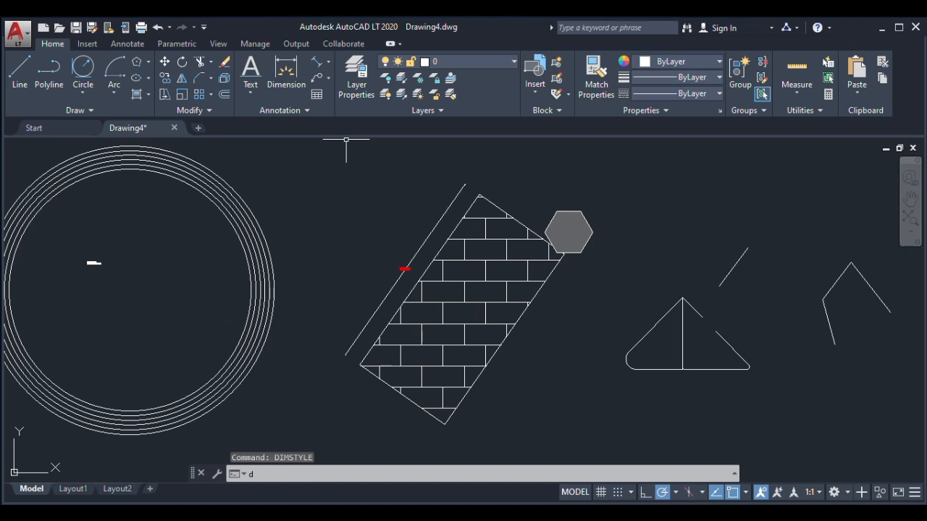
{"action": "left_click", "coordinate": [283, 345]}
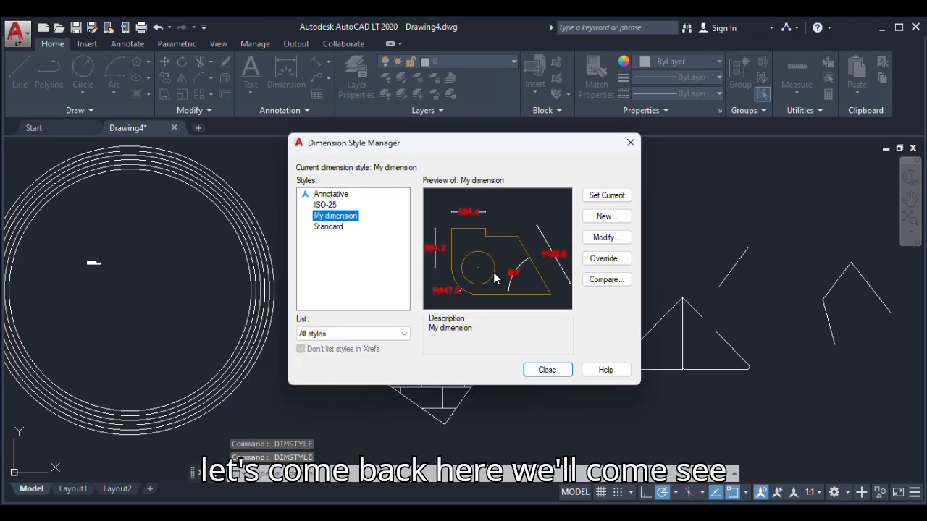
{"action": "left_click", "coordinate": [600, 241]}
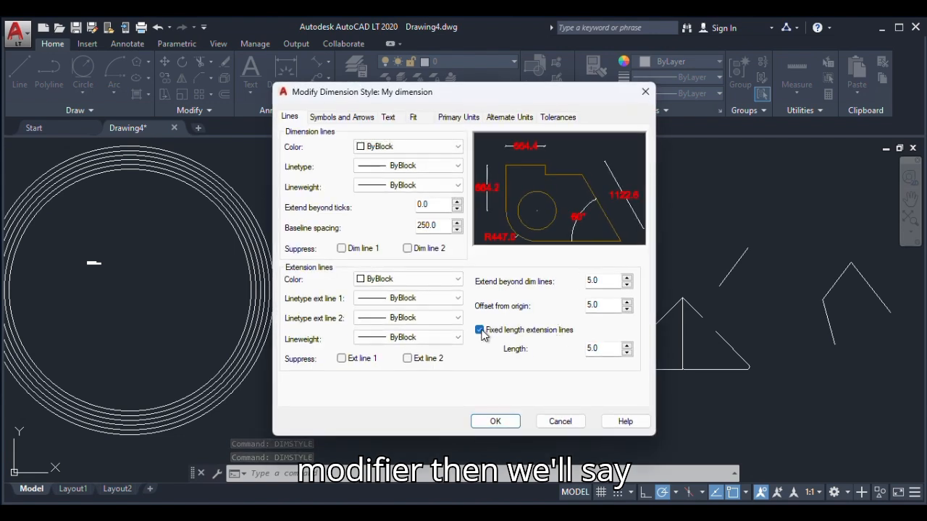
{"action": "left_click", "coordinate": [480, 331]}
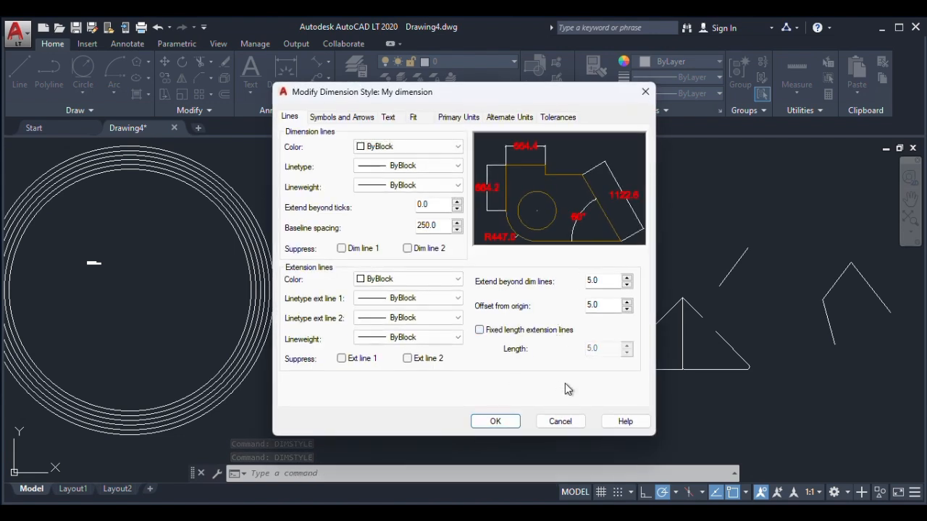
{"action": "double_click", "coordinate": [609, 305]}
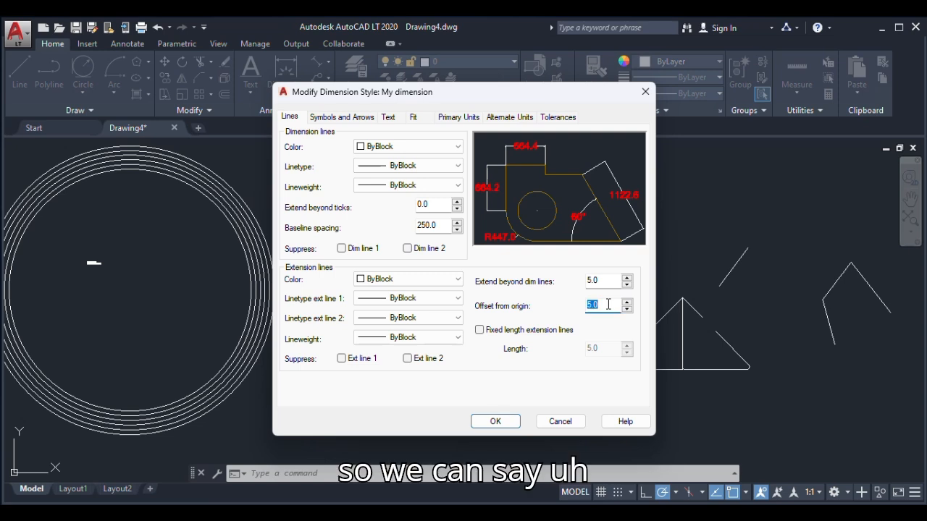
{"action": "type", "text": "10"}
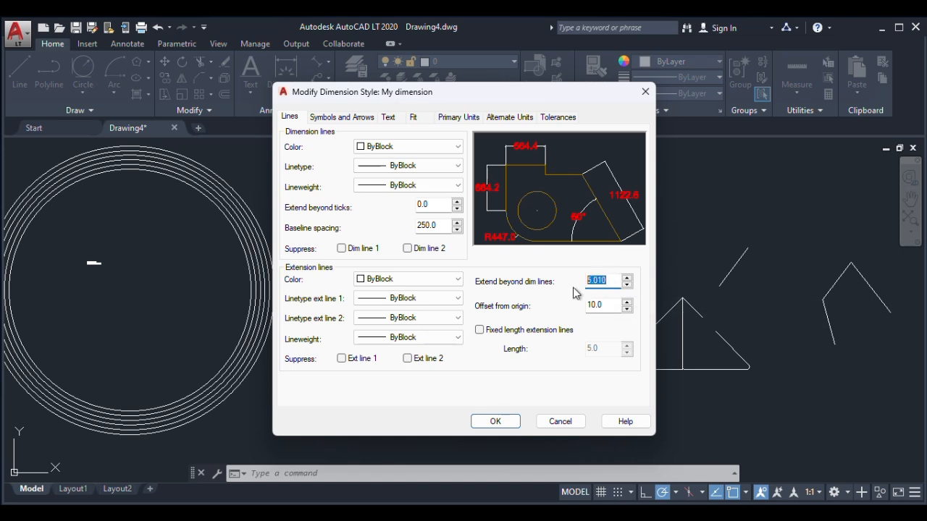
{"action": "type", "text": "10"}
{"action": "left_click", "coordinate": [496, 421]}
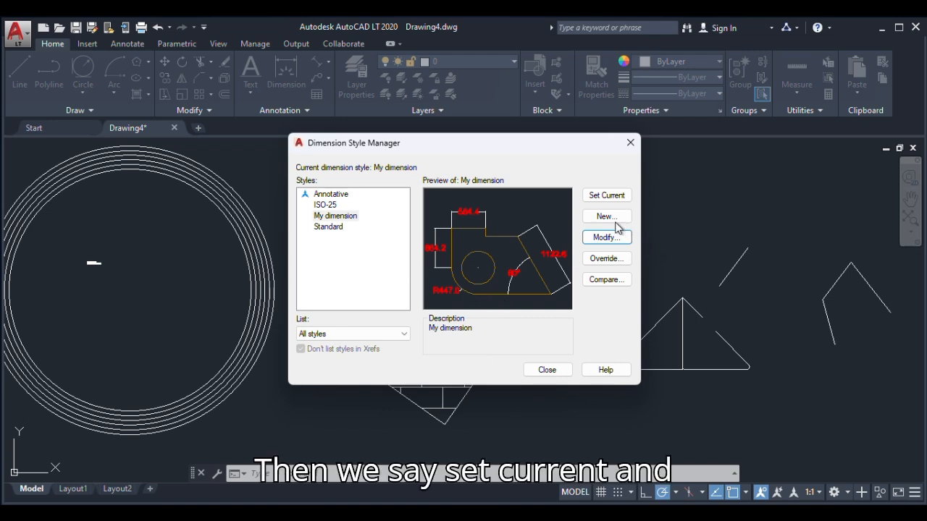
Make the My dimension style current and check the extension line and text of the brick-hatched rectangle's dimension
{"action": "left_click", "coordinate": [606, 195]}
{"action": "left_click", "coordinate": [549, 370]}
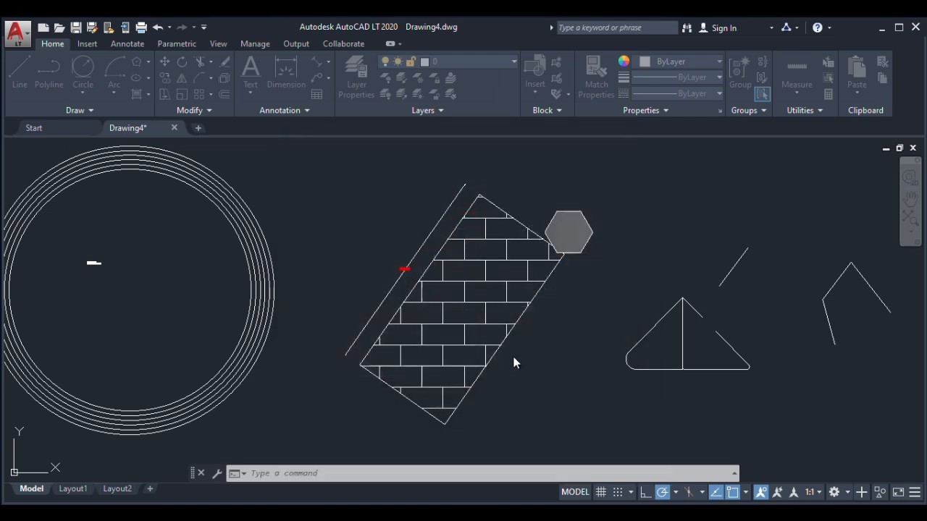
{"action": "scroll", "coordinate": [347, 369], "scroll_direction": "up", "scroll_amount": 6}
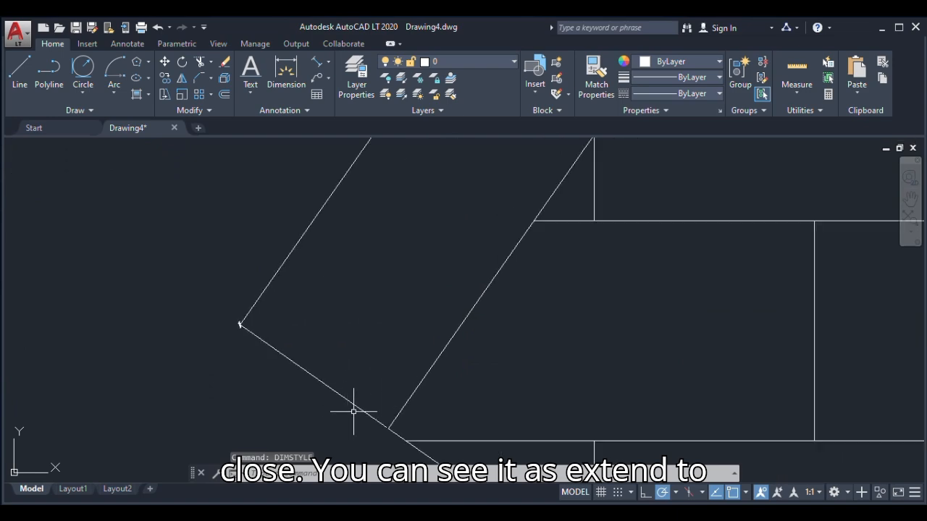
{"action": "scroll", "coordinate": [358, 379], "scroll_direction": "down", "scroll_amount": 5}
{"action": "scroll", "coordinate": [384, 310], "scroll_direction": "up", "scroll_amount": 3}
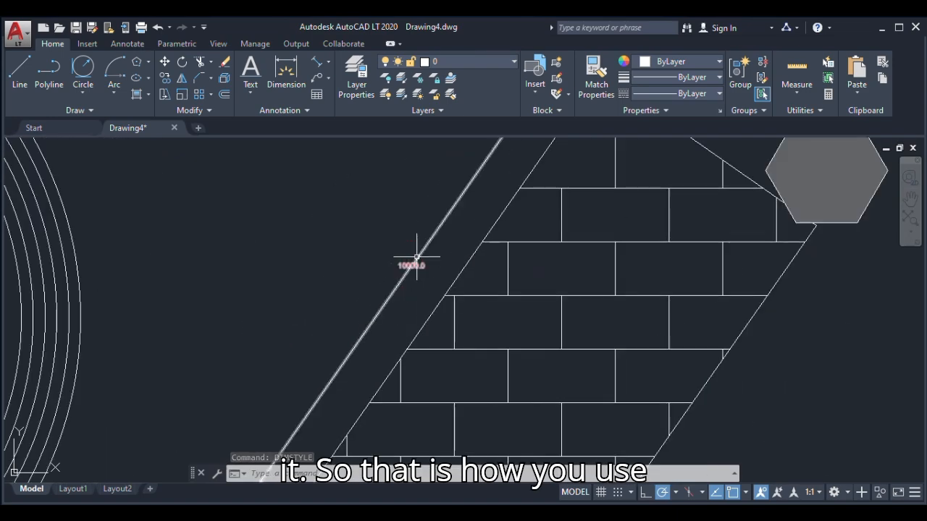
{"action": "scroll", "coordinate": [416, 257], "scroll_direction": "up", "scroll_amount": 3}
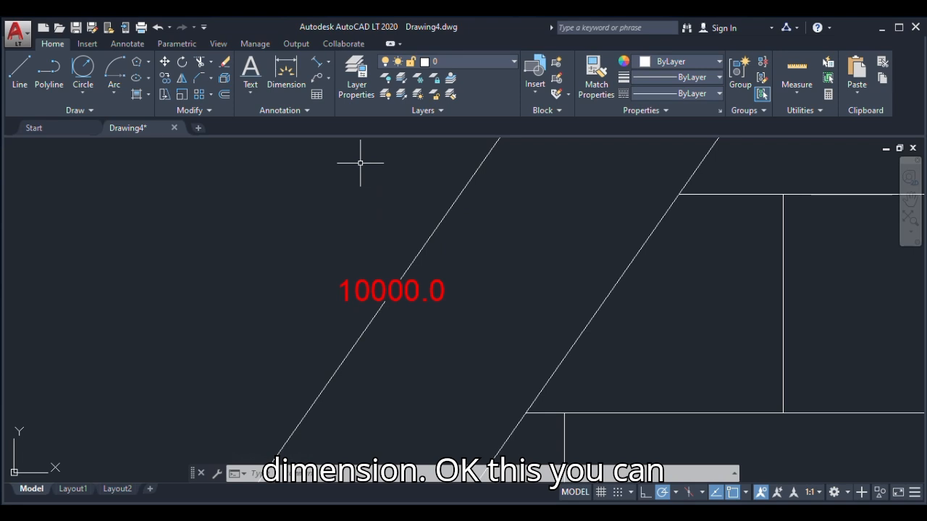
{"action": "scroll", "coordinate": [399, 289], "scroll_direction": "down", "scroll_amount": 3}
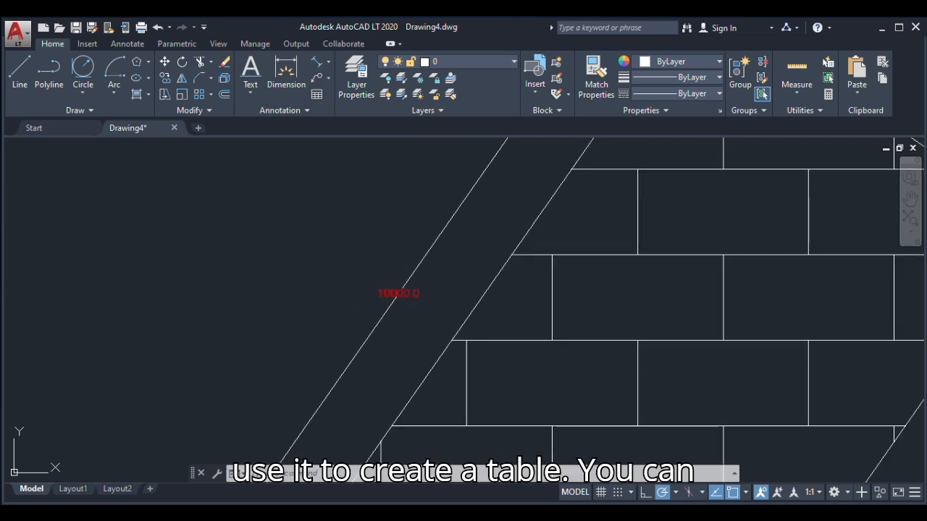
Set up a new empty table with 5 columns of width 50 and 6 data rows with a row height of 5 lines
{"action": "left_click", "coordinate": [316, 94]}
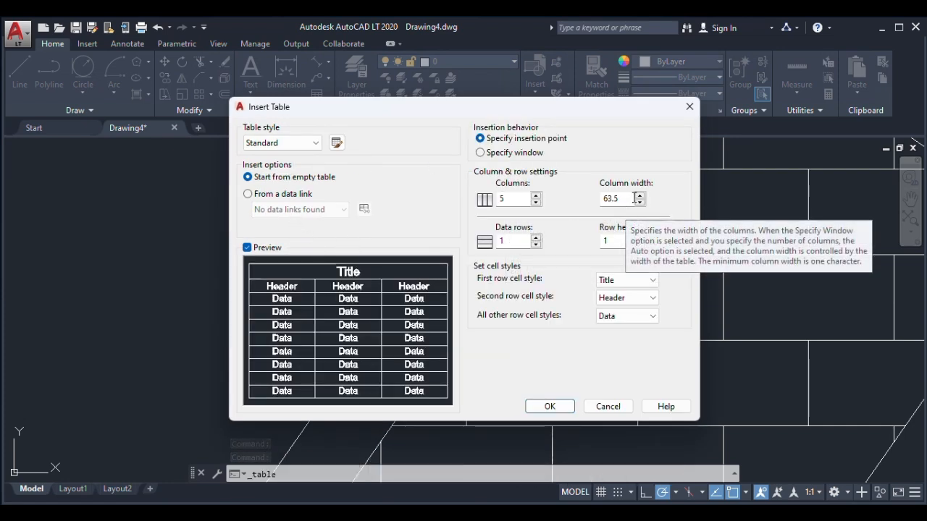
{"action": "left_click_drag", "start_coordinate": [621, 199], "coordinate": [597, 206]}
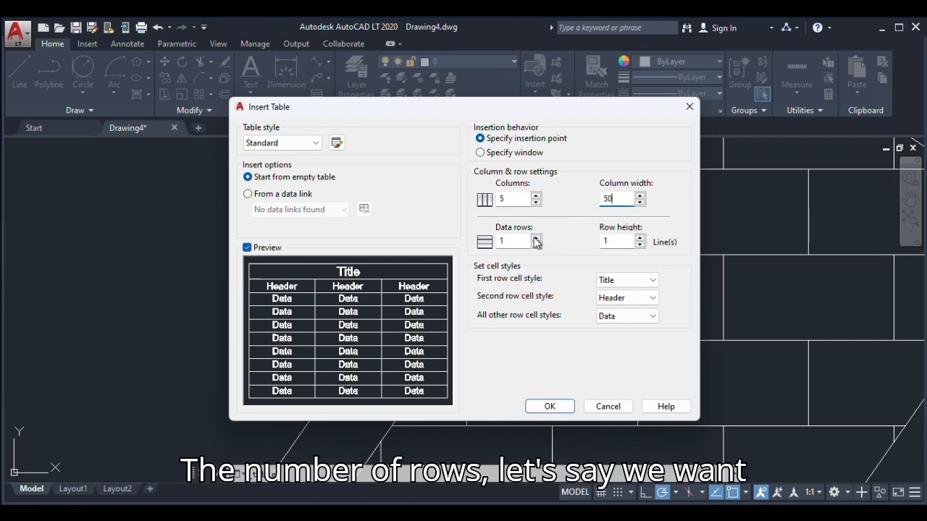
{"action": "double_click", "coordinate": [500, 242]}
{"action": "type", "text": "6"}
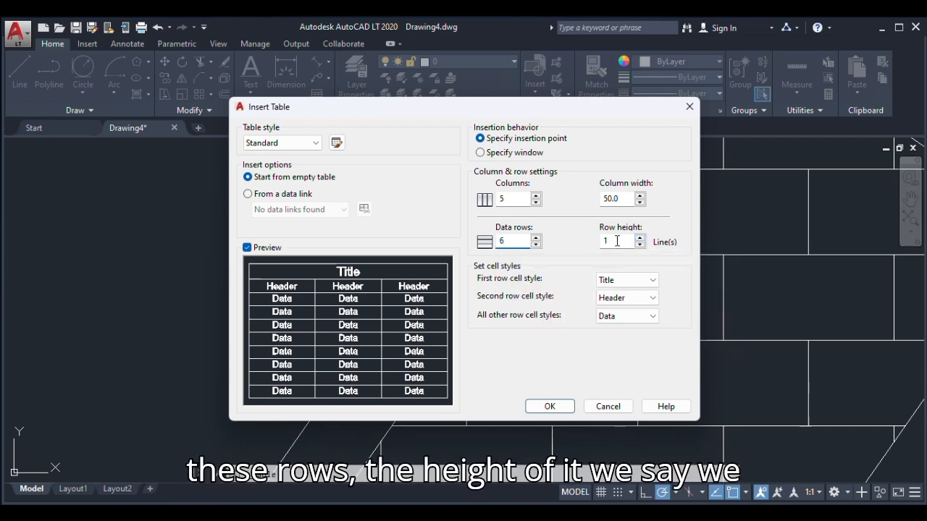
{"action": "double_click", "coordinate": [596, 241]}
{"action": "type", "text": "5"}
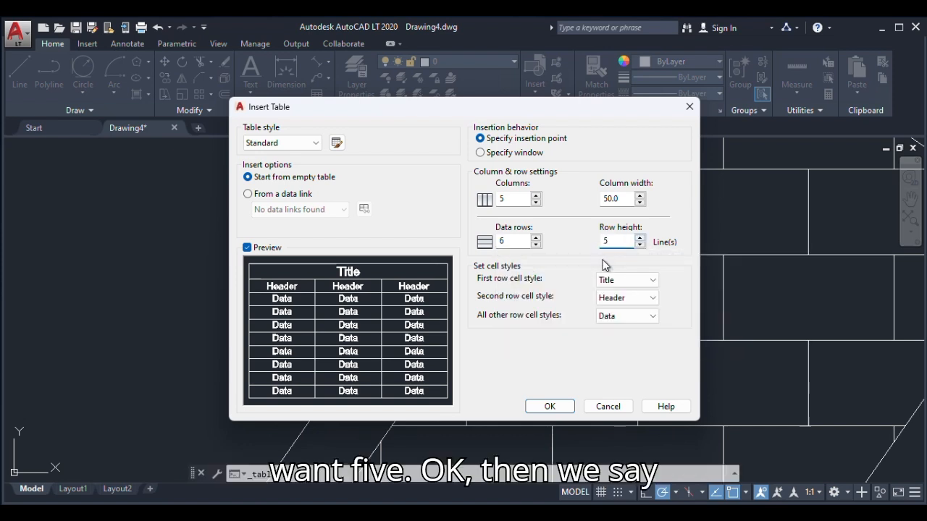
Place the table in the empty area between the concentric circles and the dimension line, leaving its title cell blank
{"action": "left_click", "coordinate": [543, 407]}
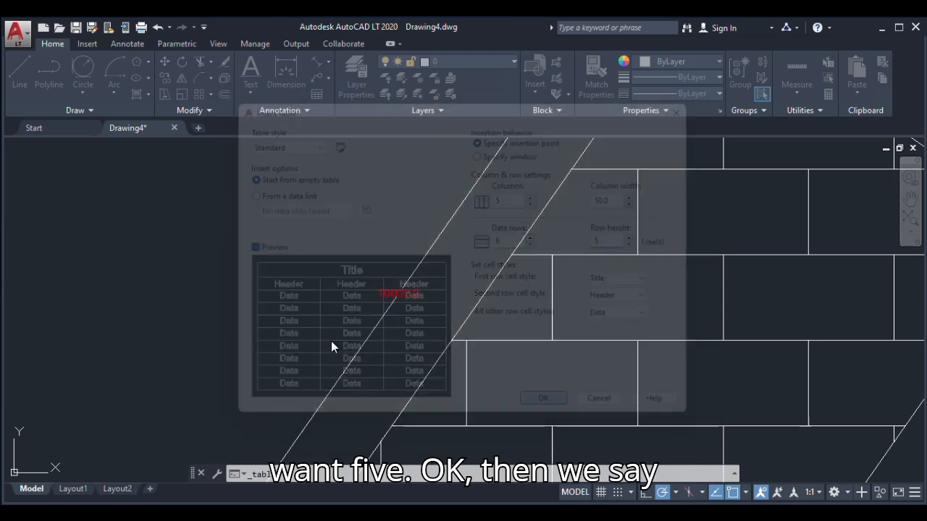
{"action": "left_click", "coordinate": [212, 265]}
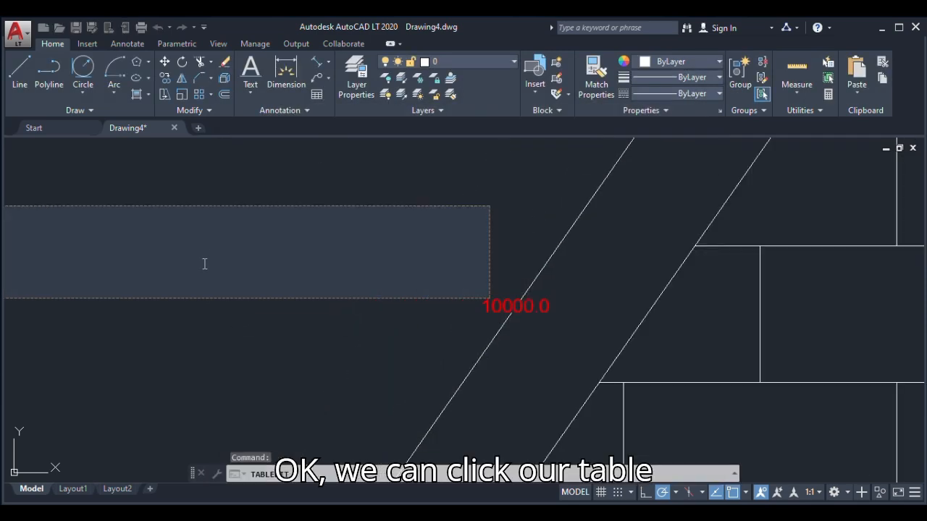
{"action": "scroll", "coordinate": [421, 295], "scroll_direction": "down", "scroll_amount": 3}
{"action": "scroll", "coordinate": [355, 307], "scroll_direction": "up", "scroll_amount": 2}
{"action": "left_click", "coordinate": [355, 307]}
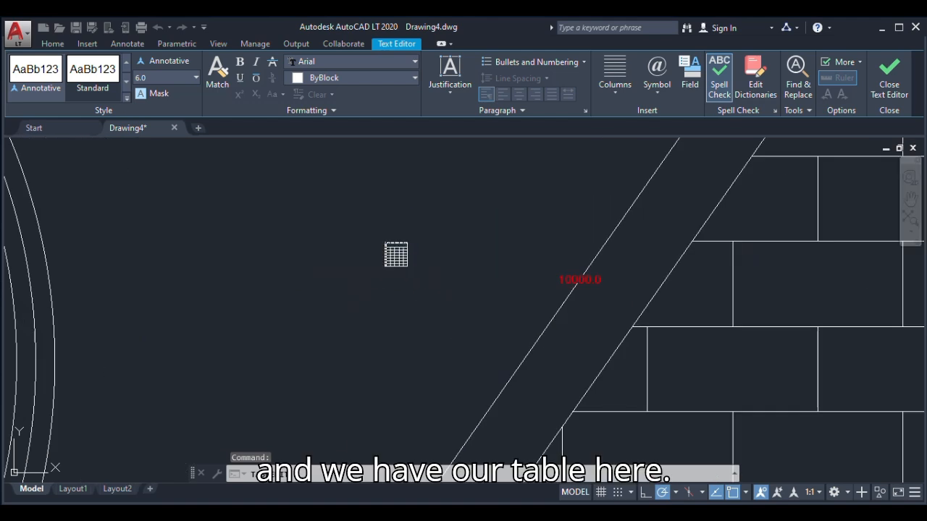
Select the second-row table cells from column A to E one at a time, and clear the selection
{"action": "scroll", "coordinate": [383, 244], "scroll_direction": "up", "scroll_amount": 5}
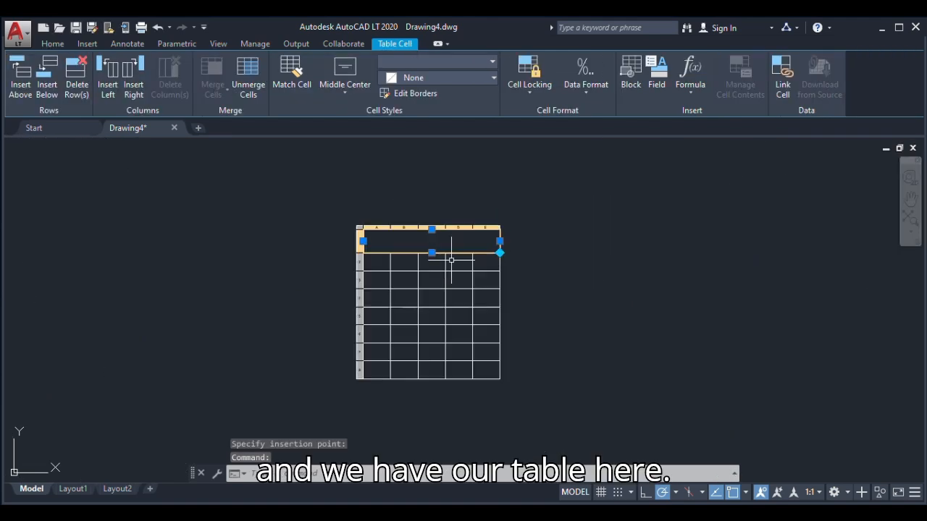
{"action": "left_click", "coordinate": [275, 267]}
{"action": "left_click", "coordinate": [327, 263]}
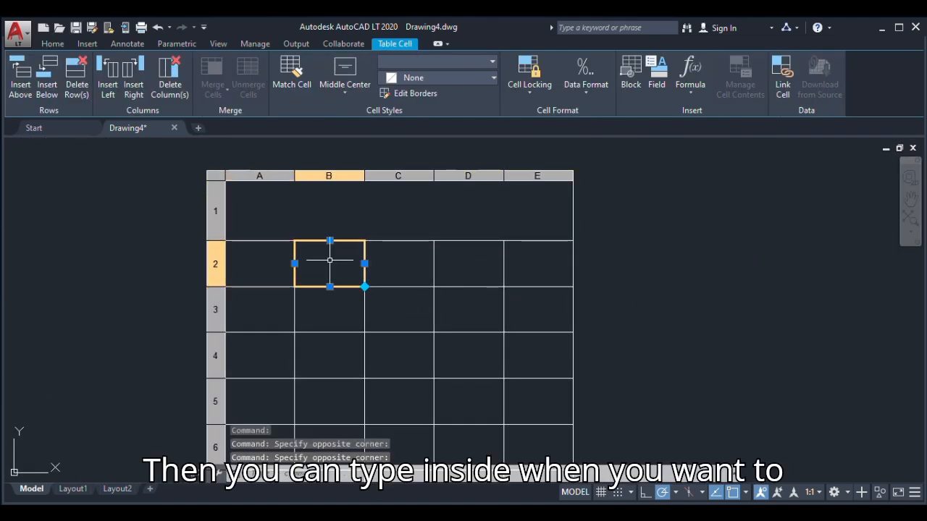
{"action": "left_click", "coordinate": [414, 259]}
{"action": "left_click", "coordinate": [472, 269]}
{"action": "left_click", "coordinate": [548, 267]}
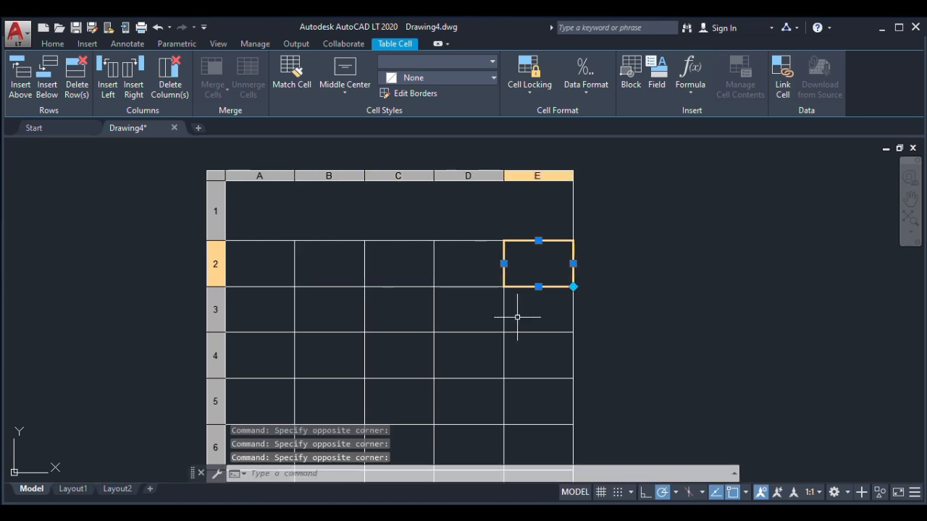
{"action": "scroll", "coordinate": [518, 310], "scroll_direction": "down", "scroll_amount": 5}
{"action": "scroll", "coordinate": [516, 333], "scroll_direction": "up", "scroll_amount": 3}
{"action": "scroll", "coordinate": [516, 340], "scroll_direction": "up", "scroll_amount": 2}
{"action": "key", "text": "Escape"}
{"action": "scroll", "coordinate": [514, 331], "scroll_direction": "down", "scroll_amount": 8}
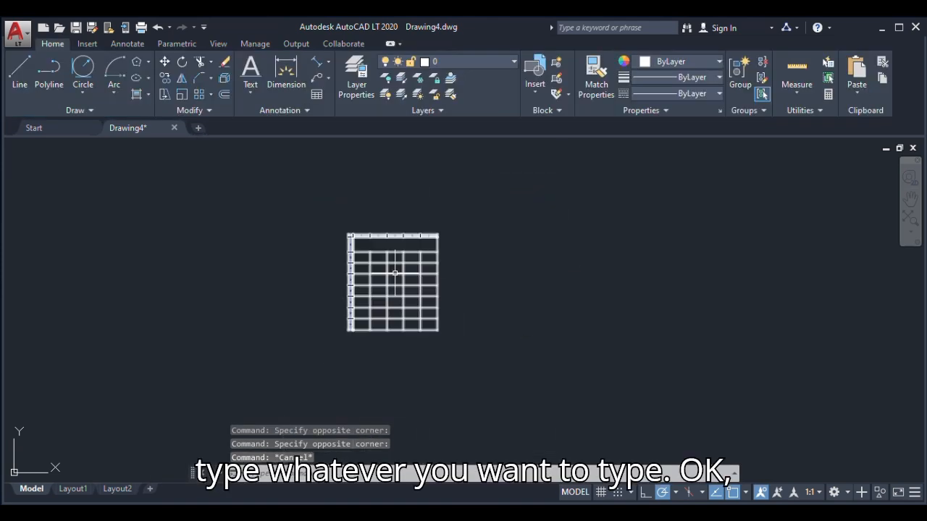
{"action": "scroll", "coordinate": [434, 301], "scroll_direction": "down", "scroll_amount": 4}
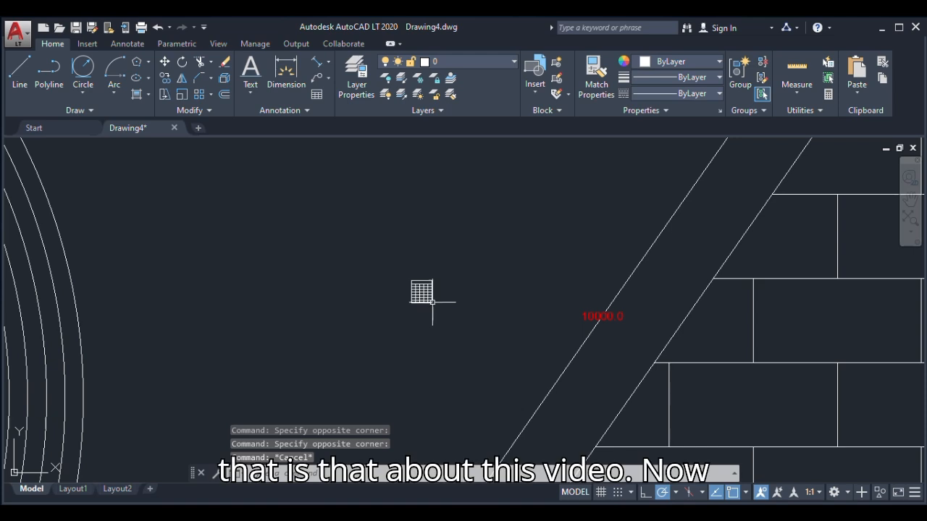